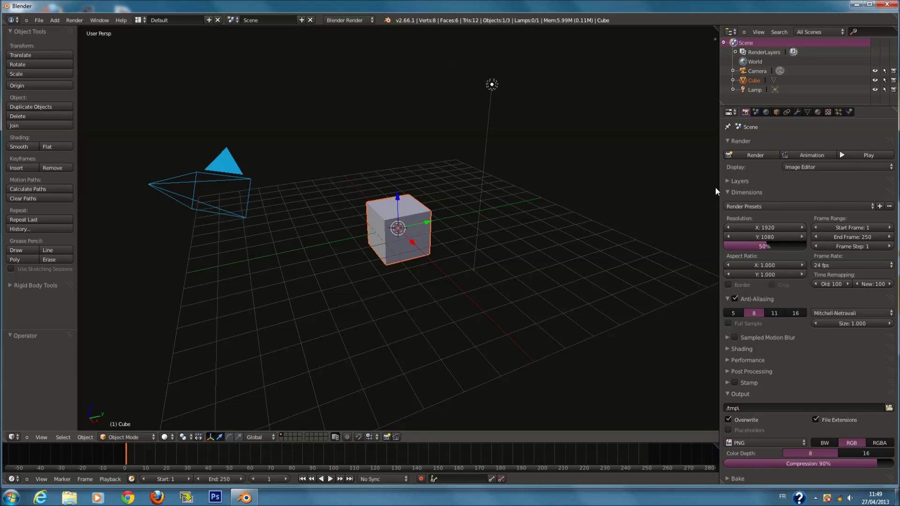
# Step: Show the cube's physics options and look over the force field types that can be added to the scene
pyautogui.click(848, 112)
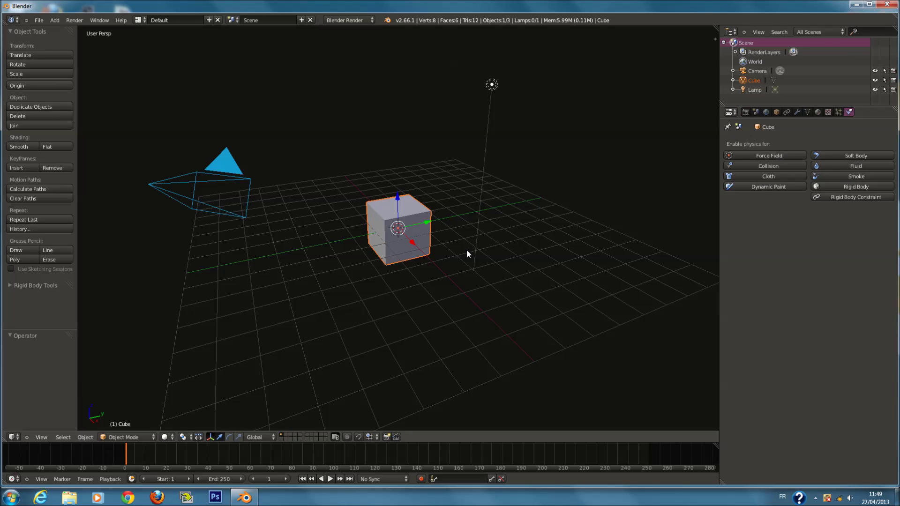
pyautogui.hotkey('shift', 'a')
pyautogui.moveTo(451, 363)
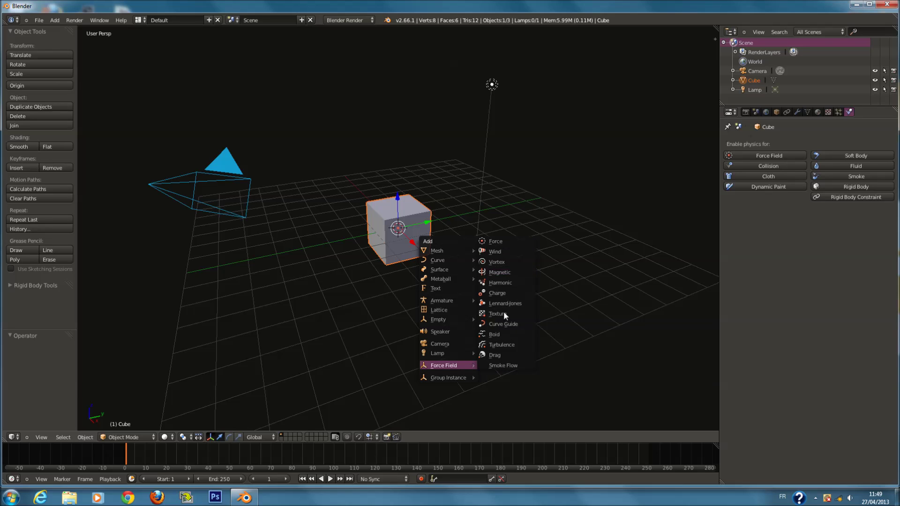
# Step: Try a Hair-type particle system on the cube and remove it again
pyautogui.click(838, 112)
pyautogui.click(889, 144)
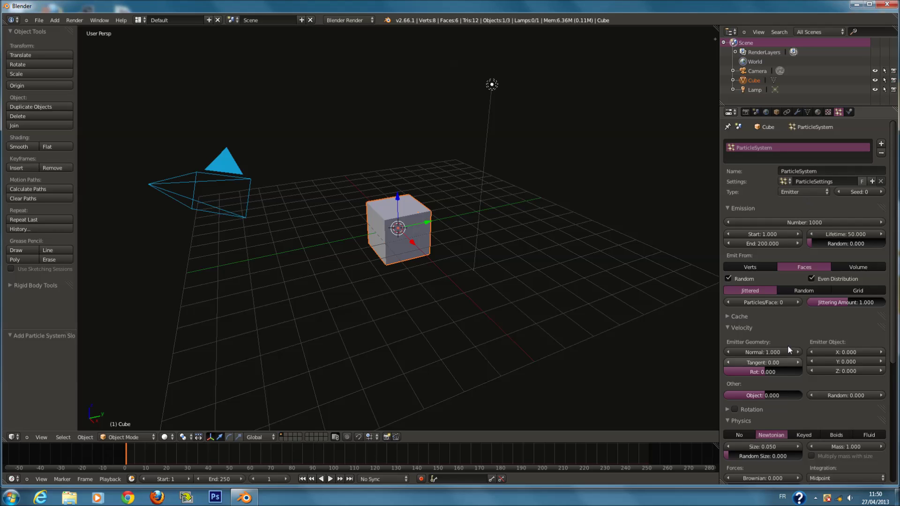
pyautogui.click(802, 193)
pyautogui.click(802, 179)
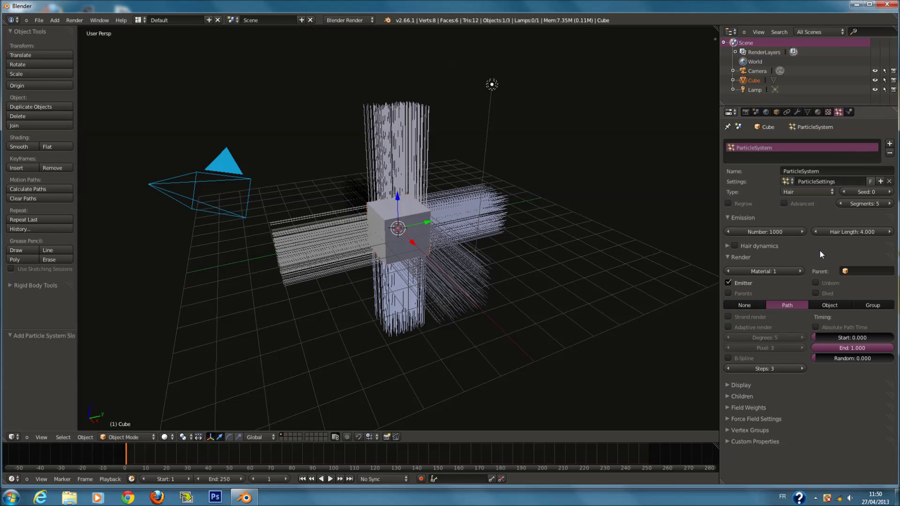
pyautogui.click(889, 153)
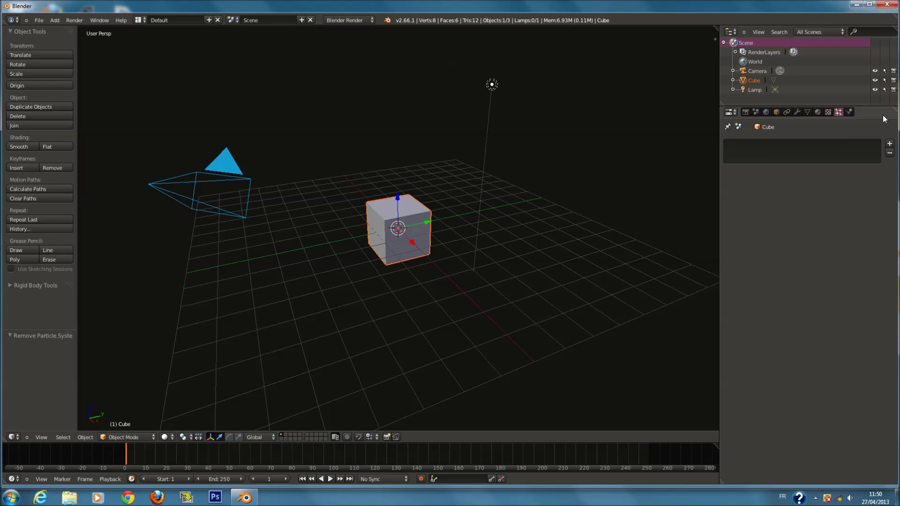
# Step: Enable Force Field physics on the cube, inspect its settings and disable it again
pyautogui.click(848, 112)
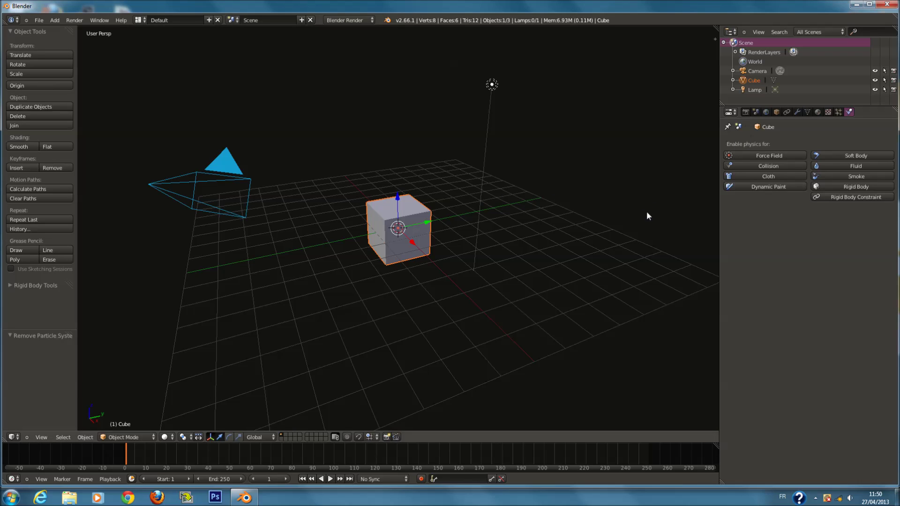
pyautogui.click(769, 154)
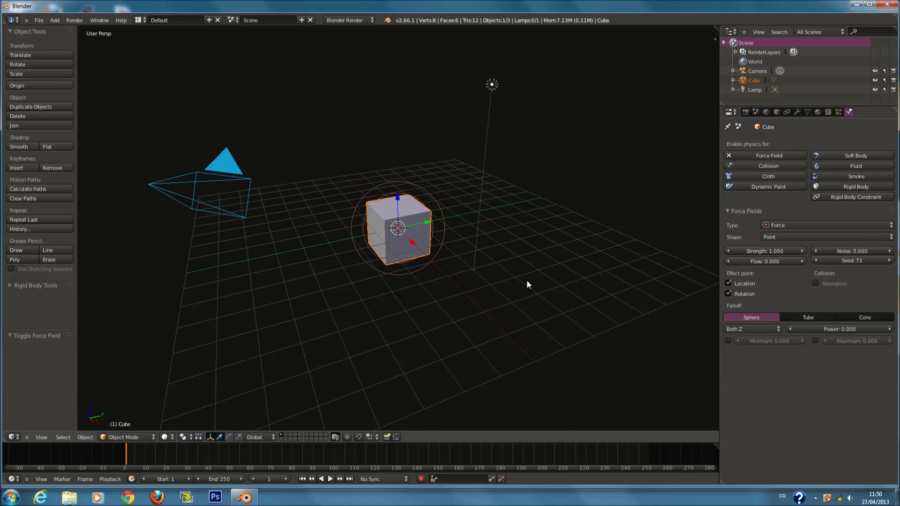
pyautogui.scroll(2, 526, 280)
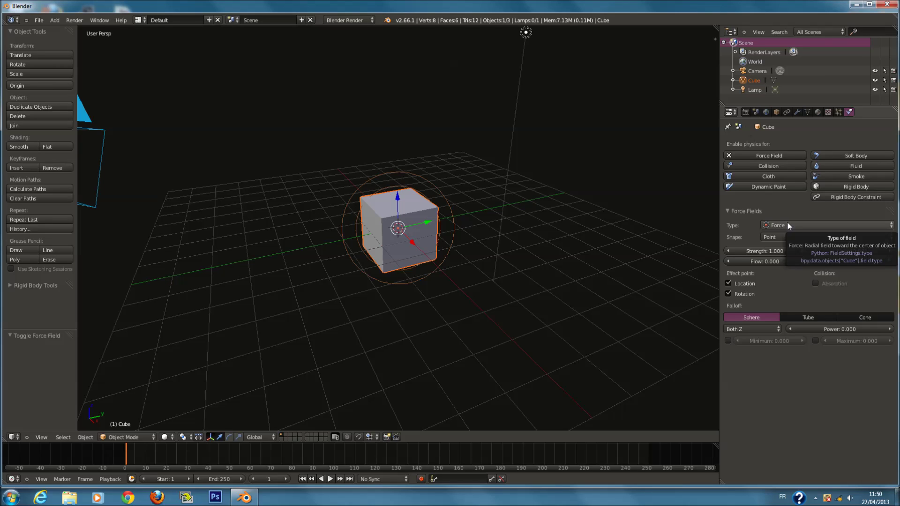
pyautogui.click(729, 155)
# Step: Enable Collision physics on the cube and look at the cube's collision settings
pyautogui.click(743, 167)
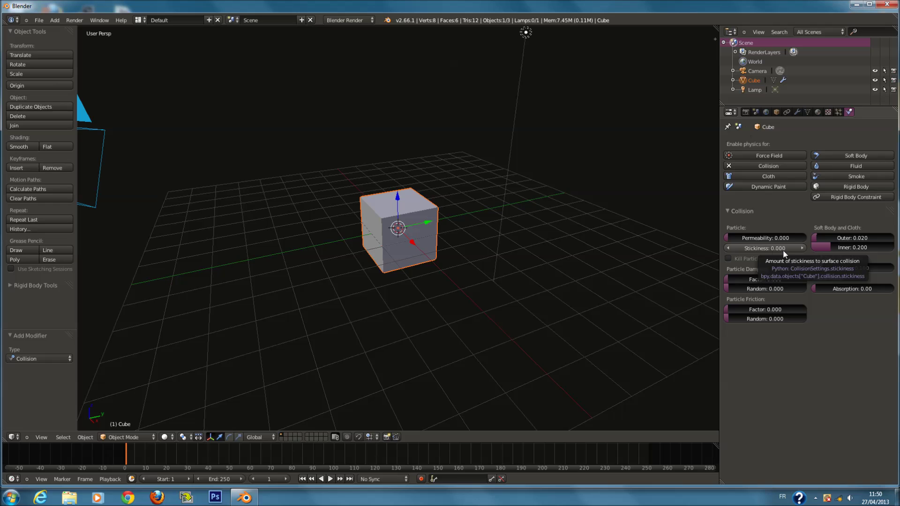
pyautogui.scroll(-2, 433, 224)
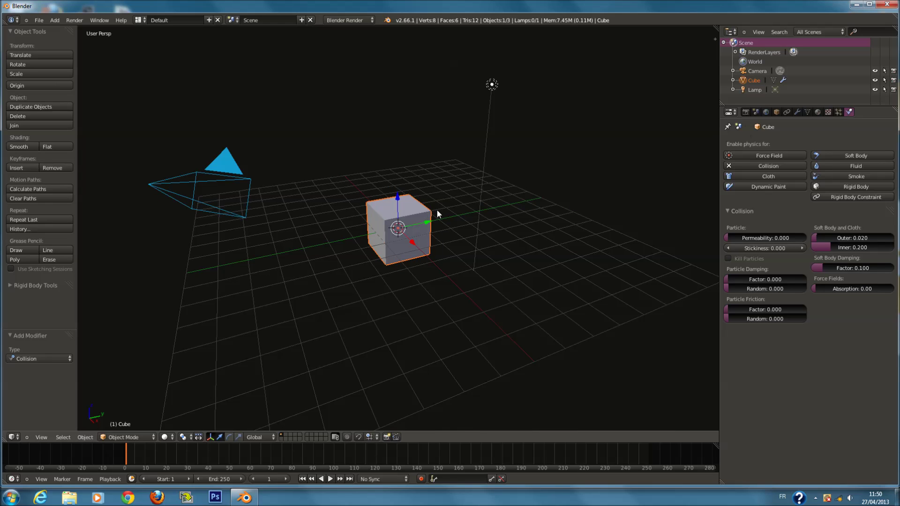
pyautogui.press('g')
pyautogui.rightClick(435, 207)
# Step: Add a plane scaled up about 5.13 times and lower it about 2.34 units along Z beneath the cube
pyautogui.scroll(2, 440, 272)
pyautogui.moveTo(440, 271)
pyautogui.mouseDown(button='middle')
pyautogui.moveTo(526, 274)
pyautogui.moveTo(454, 269)
pyautogui.mouseUp(button='middle')
pyautogui.hotkey('shift', 'a')
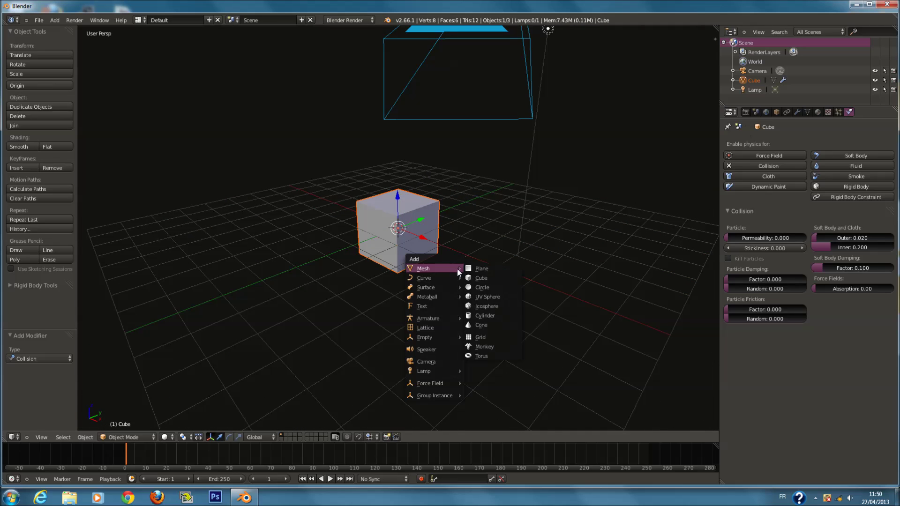
pyautogui.click(480, 269)
pyautogui.press('s')
pyautogui.click(552, 286)
pyautogui.press('g')
pyautogui.press('z')
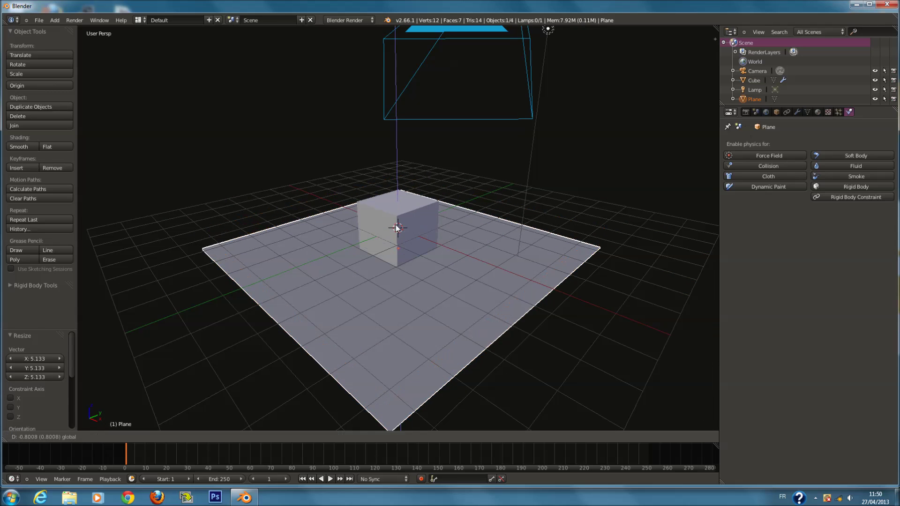
pyautogui.click(402, 262)
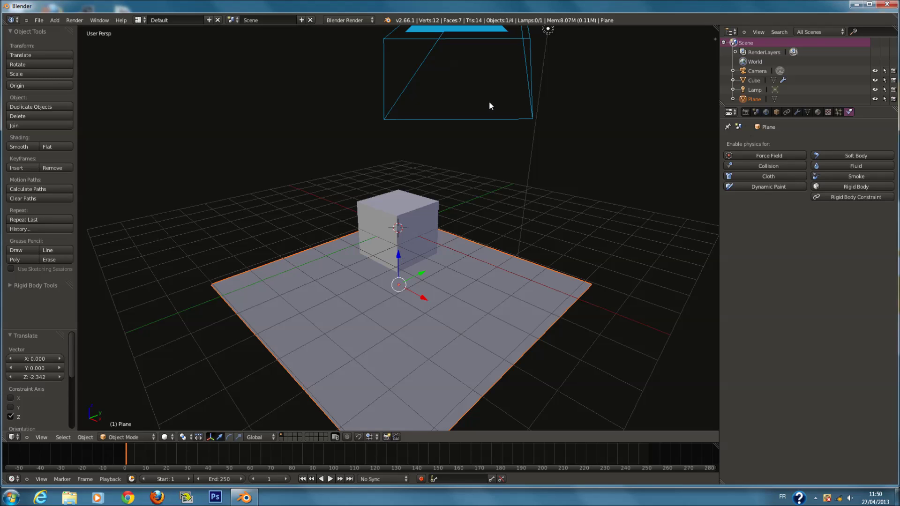
# Step: Set the timeline to frame 0 and enable Collision physics on the plane
pyautogui.moveTo(451, 263); pyautogui.dragTo(429, 253, button='middle')
pyautogui.rightClick(429, 252)
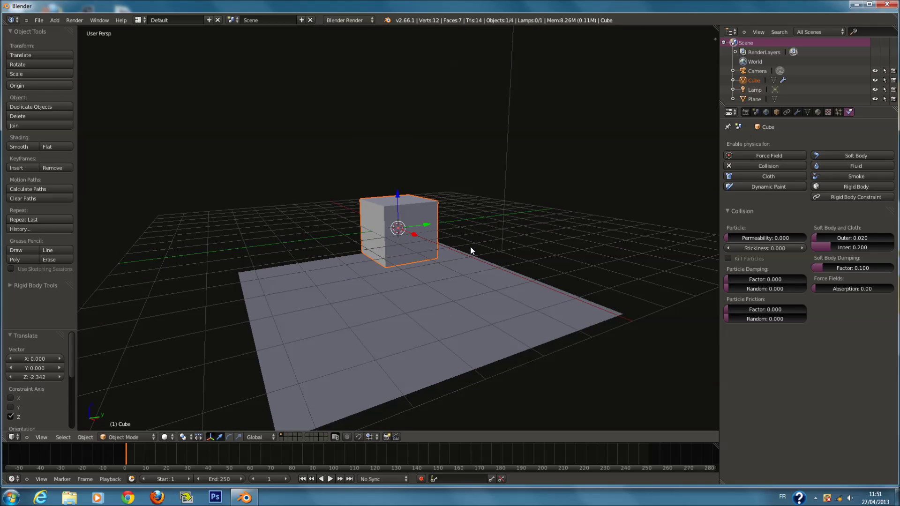
pyautogui.press('Up')
pyautogui.moveTo(150, 449); pyautogui.dragTo(125, 449)
pyautogui.rightClick(437, 328)
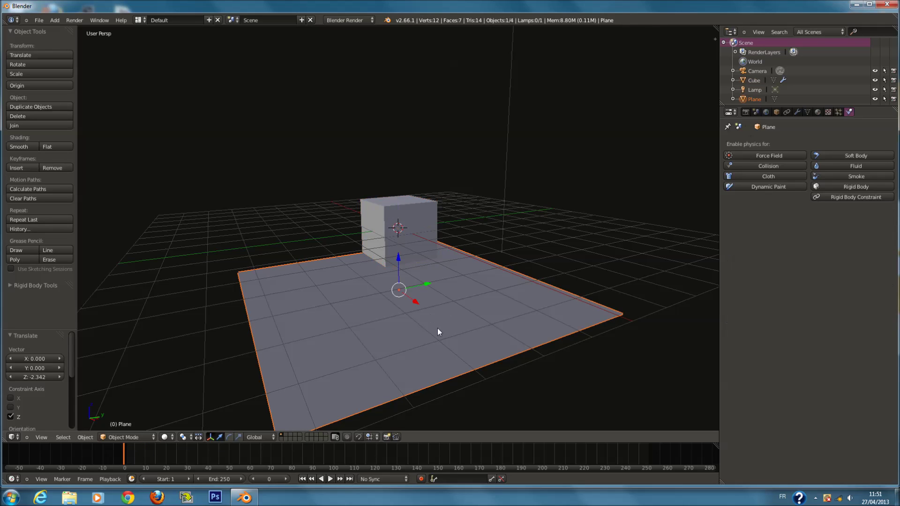
pyautogui.click(741, 166)
# Step: Replace the cube's Collision physics with Rigid Body physics
pyautogui.rightClick(403, 224)
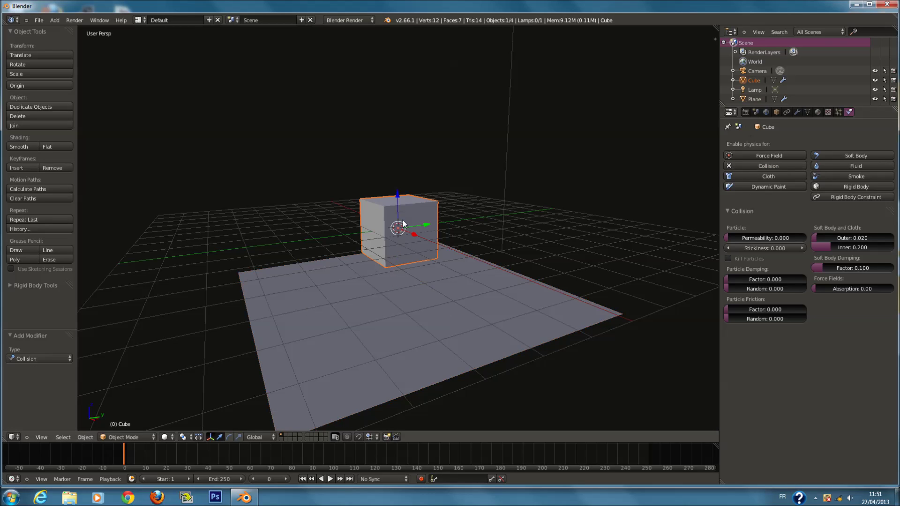
pyautogui.click(728, 165)
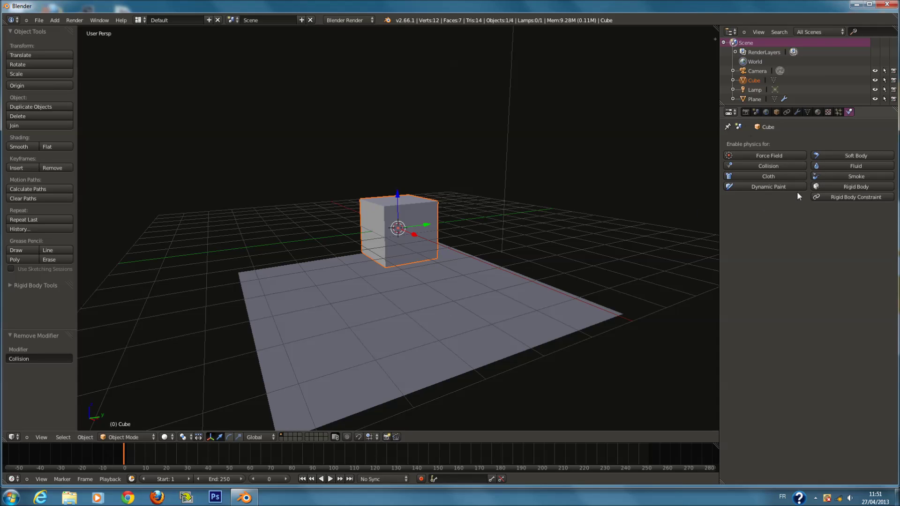
pyautogui.click(838, 186)
# Step: Play the cube's rigid body simulation and remove its Rigid Body physics
pyautogui.hotkey('alt', '1')
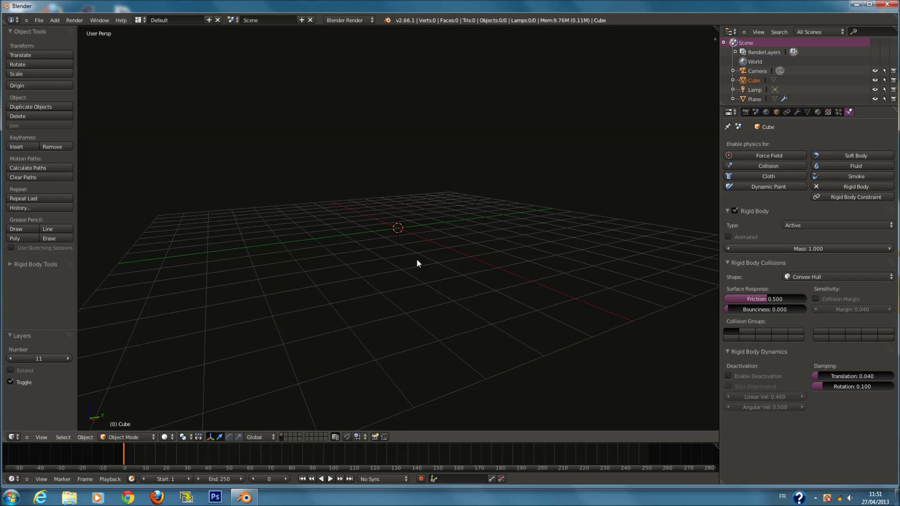
pyautogui.click(282, 435)
pyautogui.hotkey('alt', 'a')
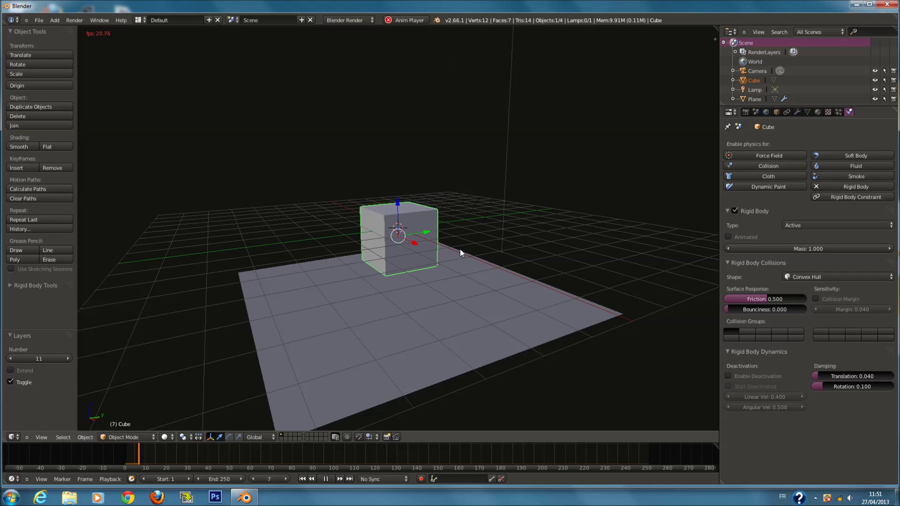
pyautogui.click(815, 187)
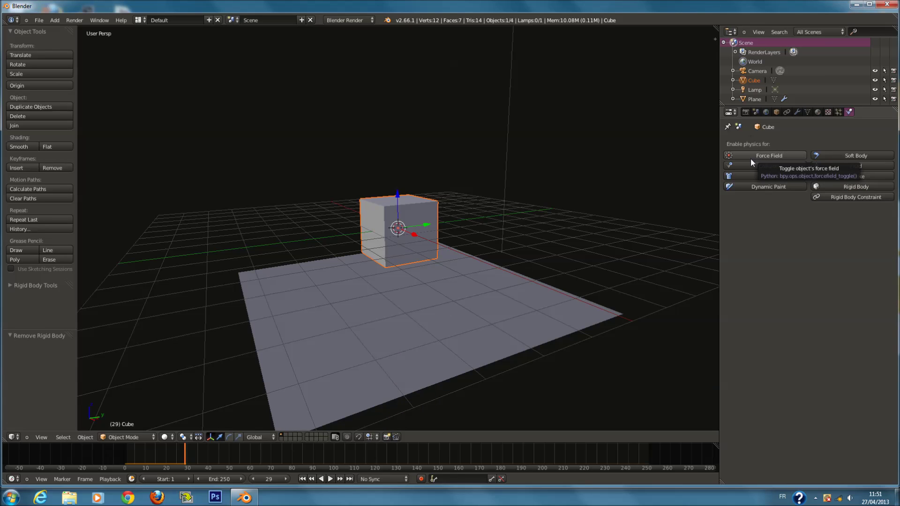
# Step: Delete the existing cube and add a fresh cube at the origin above the plane
pyautogui.rightClick(512, 298)
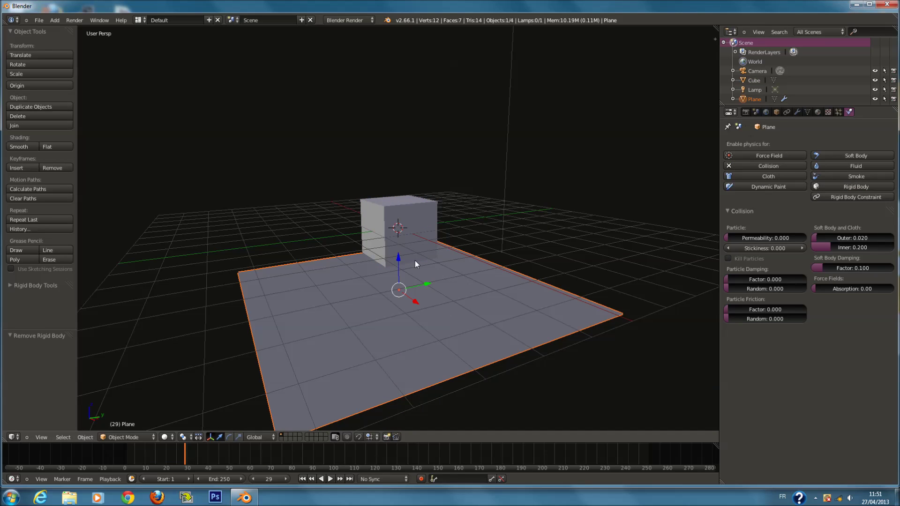
pyautogui.rightClick(403, 224)
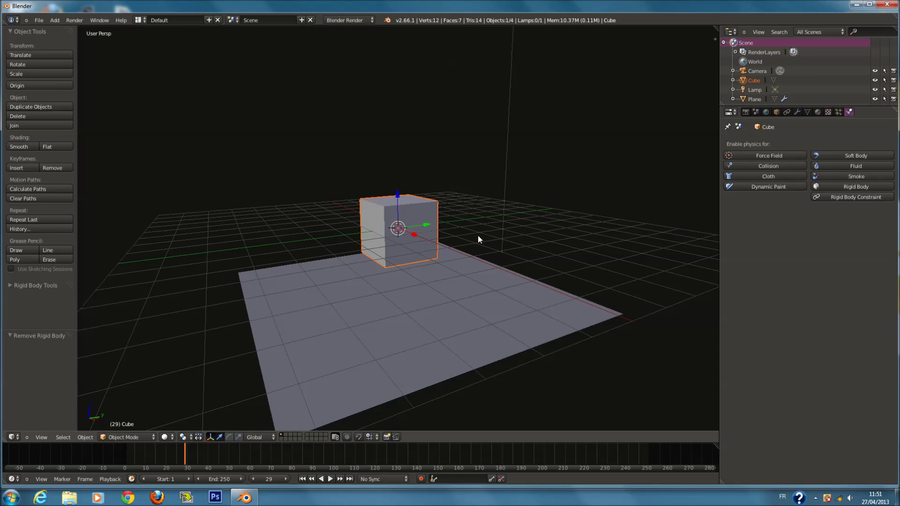
pyautogui.press('x')
pyautogui.click(461, 236)
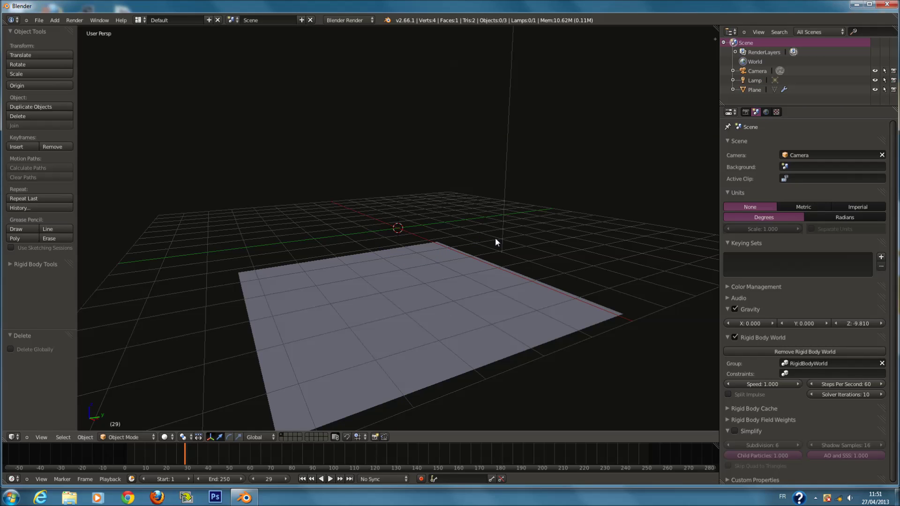
pyautogui.hotkey('shift', 'a')
pyautogui.moveTo(432, 265)
pyautogui.click(470, 271)
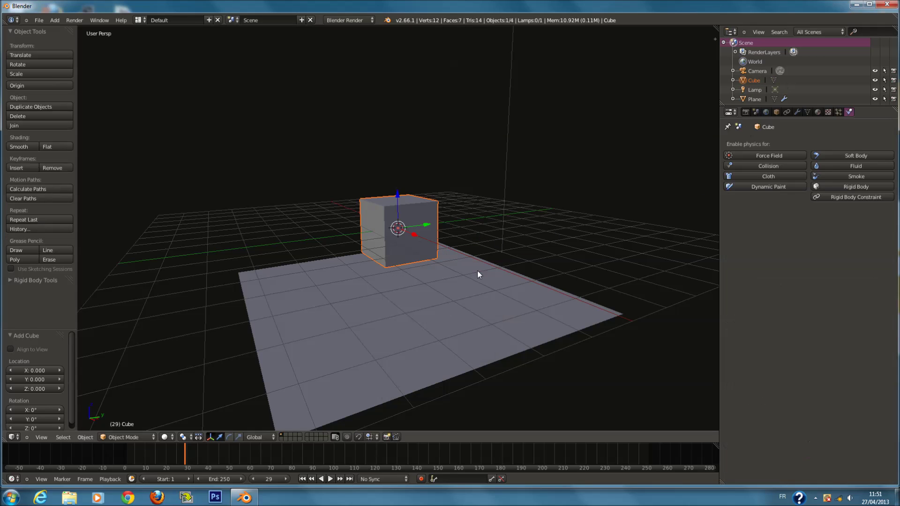
# Step: Test Soft Body physics on the new cube by playing the animation, and remove it again
pyautogui.click(842, 156)
pyautogui.hotkey('alt', 'a')
pyautogui.click(131, 447)
pyautogui.moveTo(470, 300)
pyautogui.mouseDown(button='middle')
pyautogui.moveTo(474, 285)
pyautogui.moveTo(473, 305)
pyautogui.mouseUp(button='middle')
pyautogui.press('Escape')
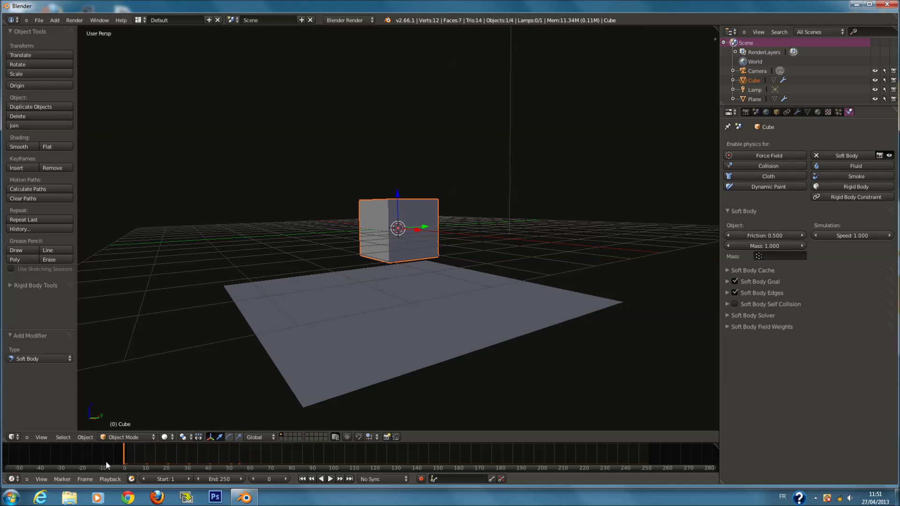
pyautogui.click(817, 155)
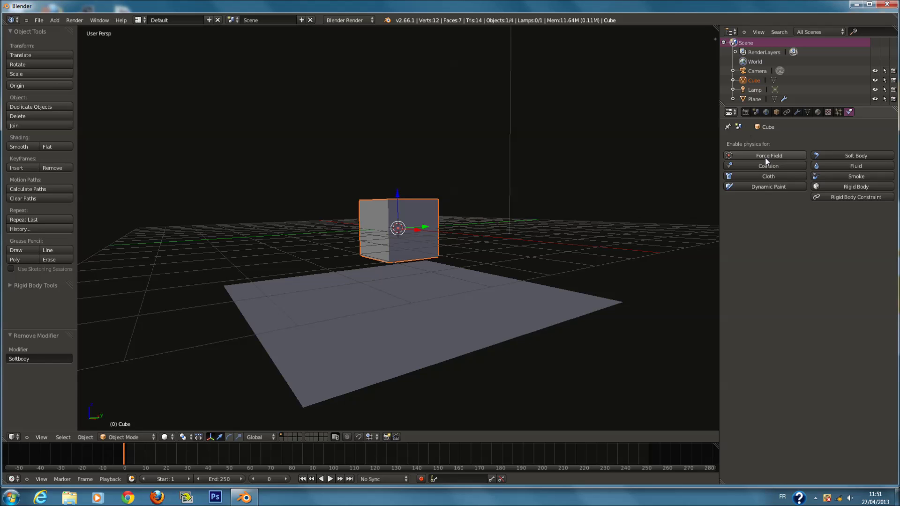
# Step: Delete the cube and add a small plane at the origin, above the large plane
pyautogui.moveTo(662, 190); pyautogui.dragTo(506, 382, button='middle')
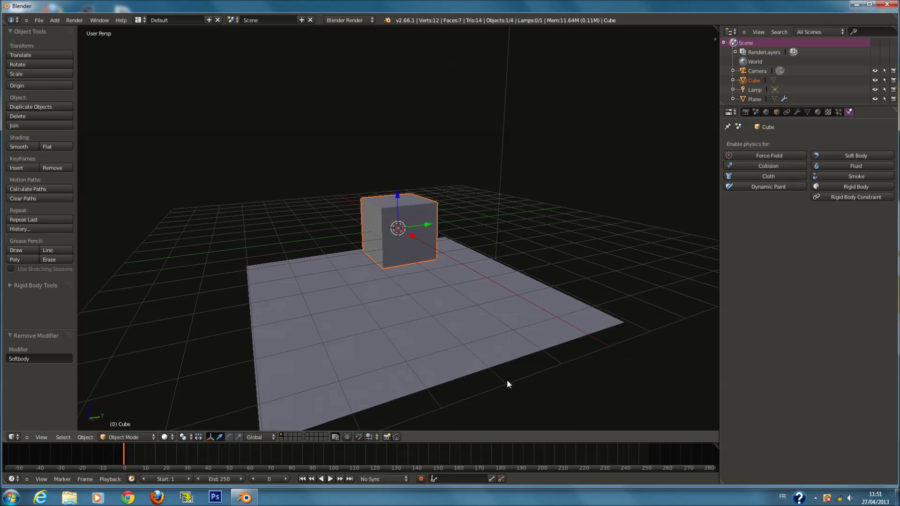
pyautogui.rightClick(515, 356)
pyautogui.press('g')
pyautogui.click(594, 269)
pyautogui.rightClick(403, 226)
pyautogui.press('x')
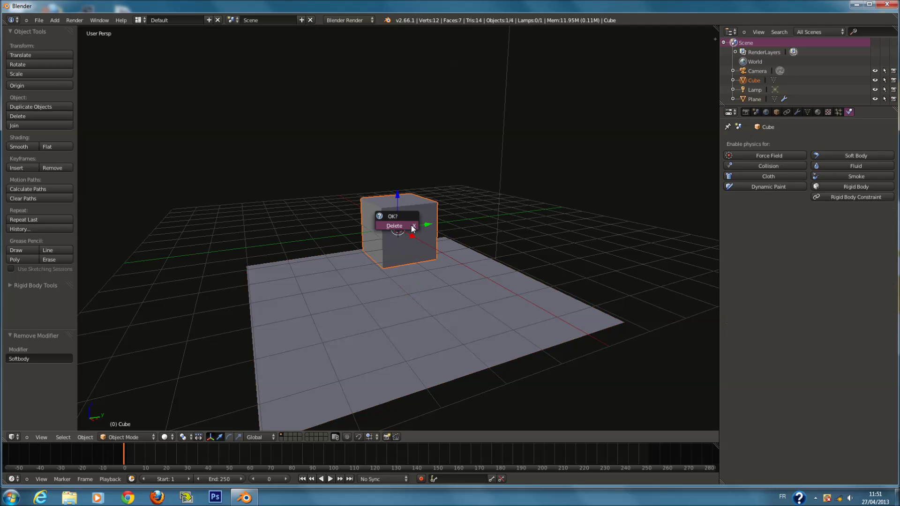
pyautogui.click(408, 225)
pyautogui.hotkey('shift', 'a')
pyautogui.moveTo(453, 240)
pyautogui.click(489, 240)
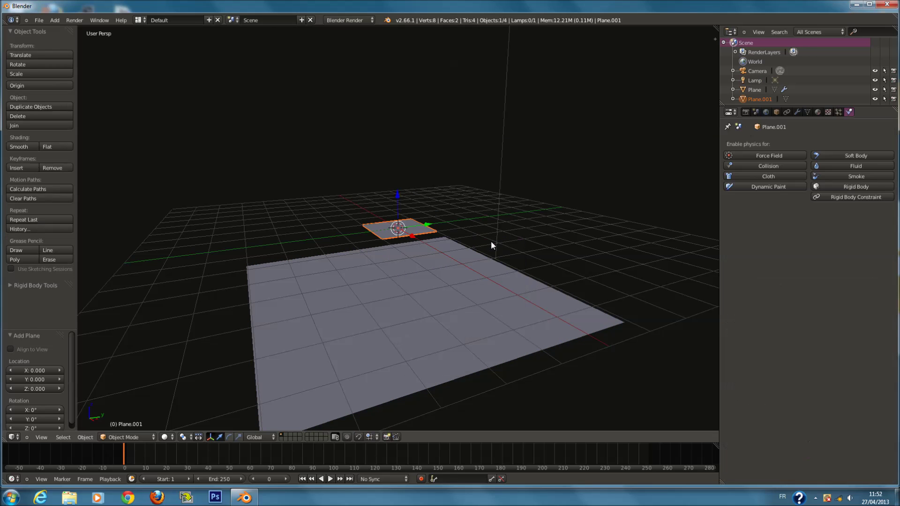
# Step: Add a particle system to the small plane and preview the emission, returning the timeline to frame 0
pyautogui.click(839, 112)
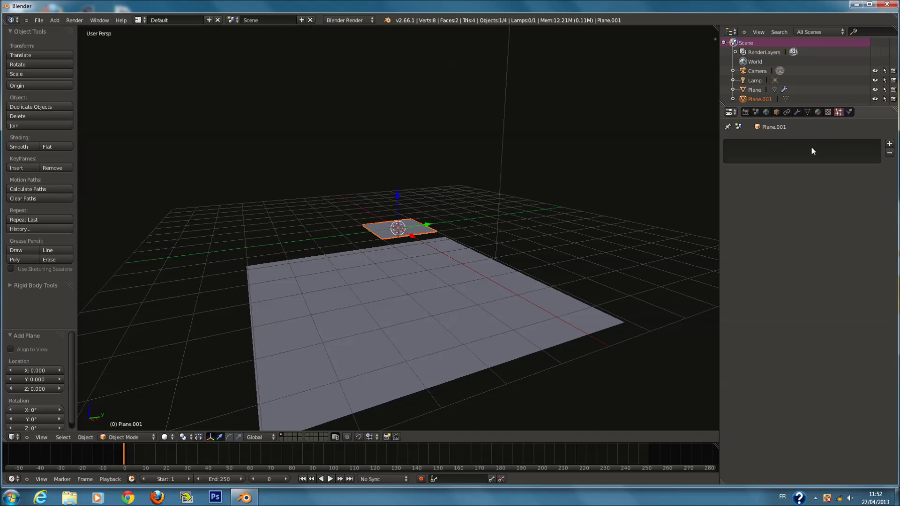
pyautogui.click(881, 144)
pyautogui.hotkey('alt', 'a')
pyautogui.moveTo(448, 289); pyautogui.dragTo(444, 351, button='middle')
pyautogui.hotkey('alt', 'a')
pyautogui.click(123, 450)
# Step: Set the large plane's particle collision Permeability to 1.000 and play the particle simulation
pyautogui.rightClick(513, 327)
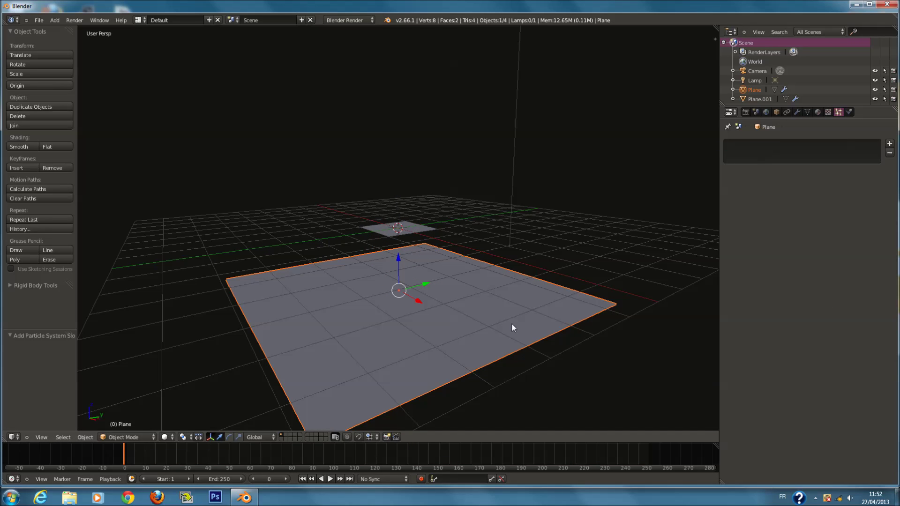
pyautogui.click(849, 112)
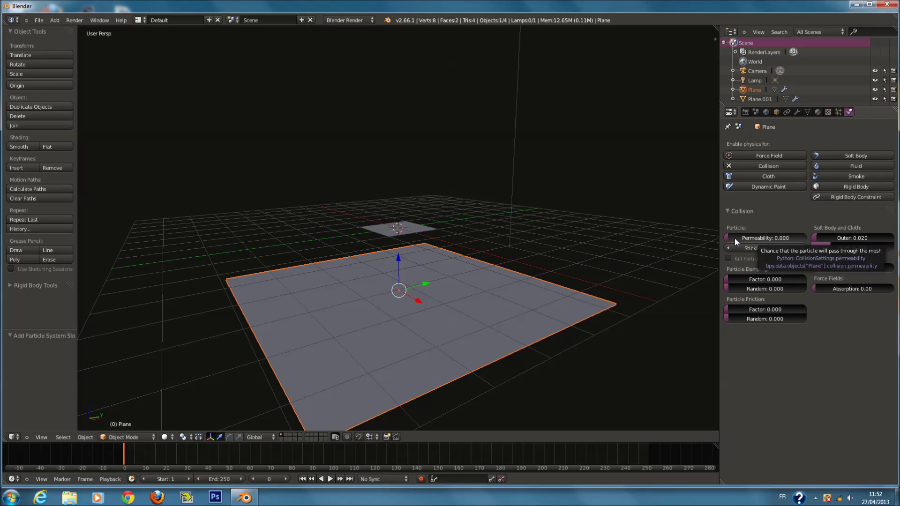
pyautogui.moveTo(735, 238); pyautogui.dragTo(780, 231)
pyautogui.hotkey('alt', 'a')
pyautogui.press('Escape')
pyautogui.hotkey('alt', 'a')
pyautogui.rightClick(421, 231)
pyautogui.moveTo(420, 231); pyautogui.dragTo(485, 254, button='middle')
pyautogui.rightClick(482, 295)
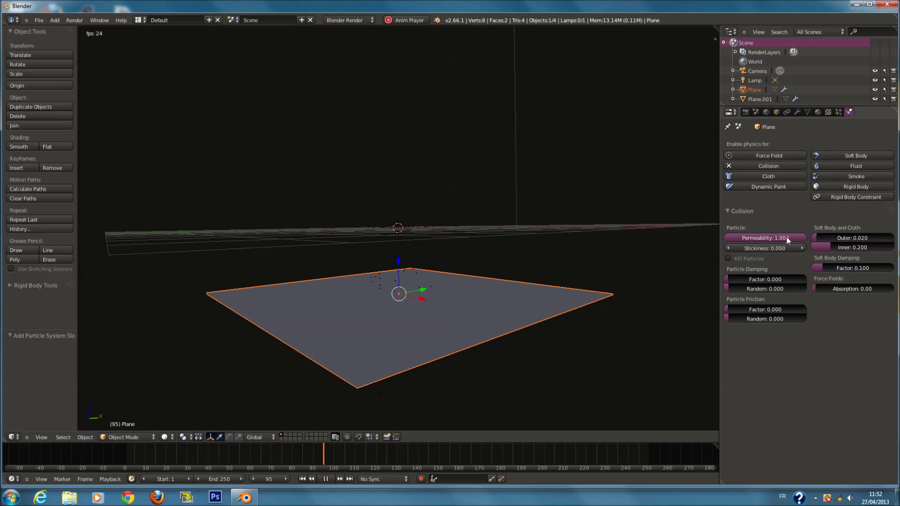
# Step: Check the small plane's particle playback, rewind to frame 0 and select the large plane
pyautogui.rightClick(407, 234)
pyautogui.moveTo(440, 304); pyautogui.dragTo(450, 328, button='middle')
pyautogui.hotkey('alt', 'a')
pyautogui.moveTo(356, 451); pyautogui.dragTo(119, 468)
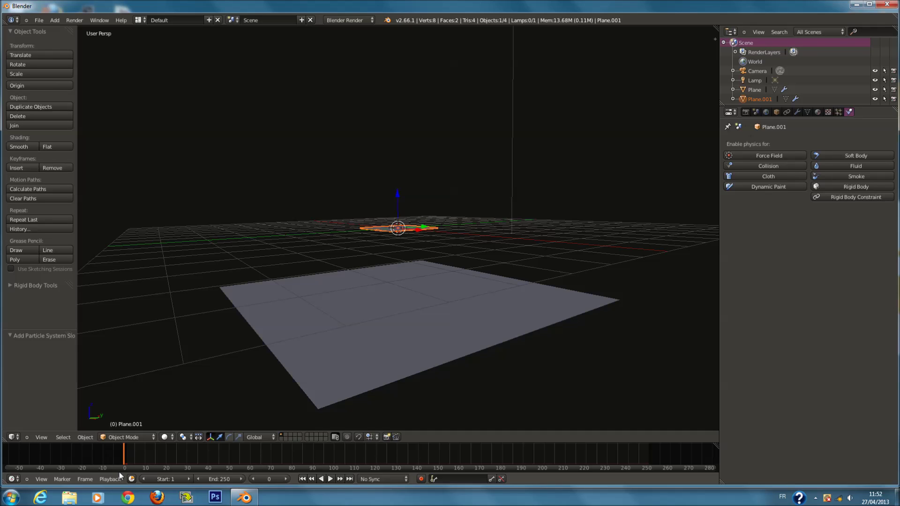
pyautogui.rightClick(474, 273)
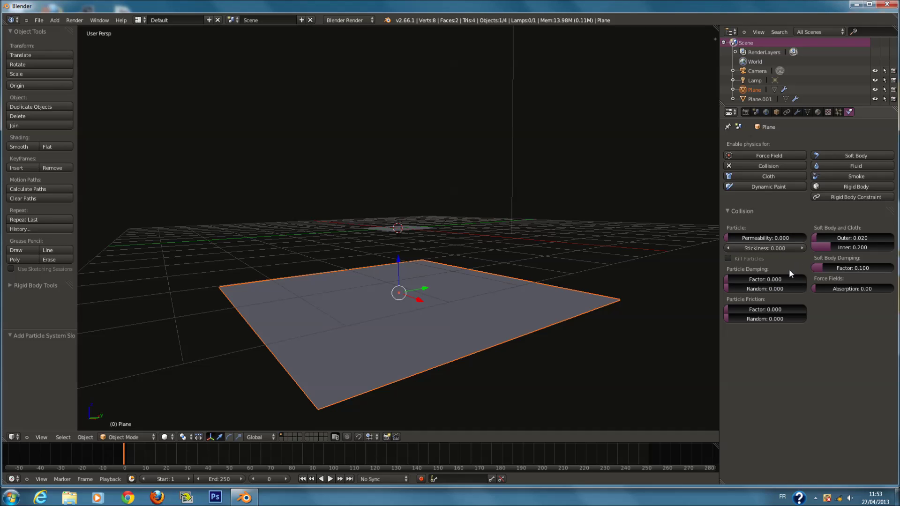
# Step: Play the animation, set the large plane's particle collision Stickiness to 1.000 and check the particles emitted by the small plane
pyautogui.moveTo(569, 309); pyautogui.dragTo(431, 242, button='middle')
pyautogui.hotkey('alt', 'a')
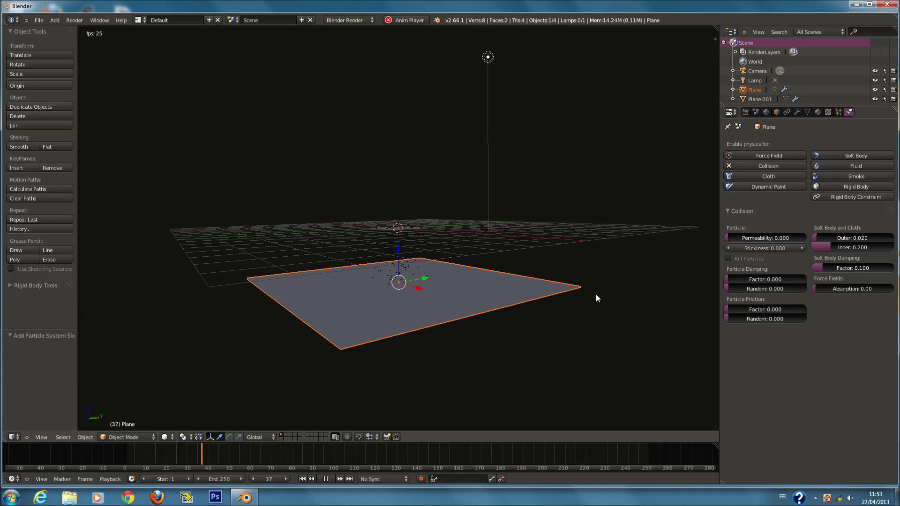
pyautogui.click(772, 247)
pyautogui.write('1')
pyautogui.press('Return')
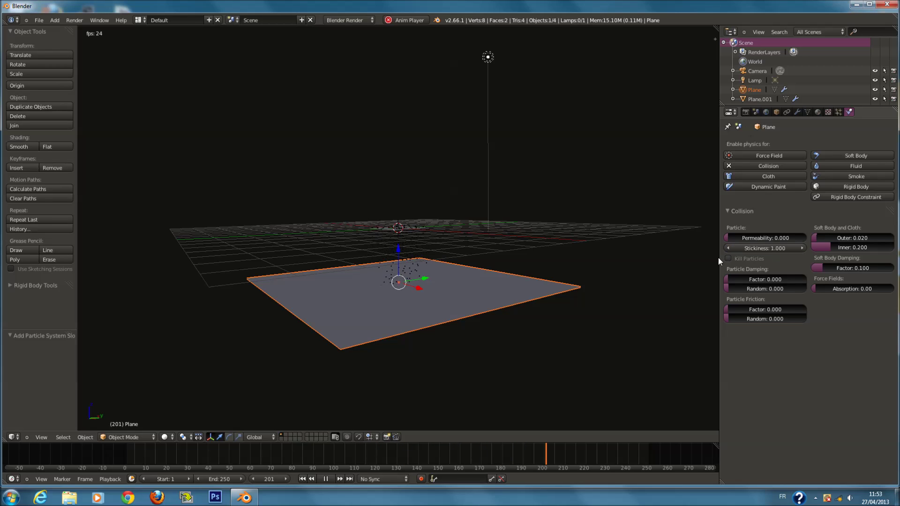
pyautogui.rightClick(406, 230)
pyautogui.moveTo(413, 293); pyautogui.dragTo(433, 283, button='middle')
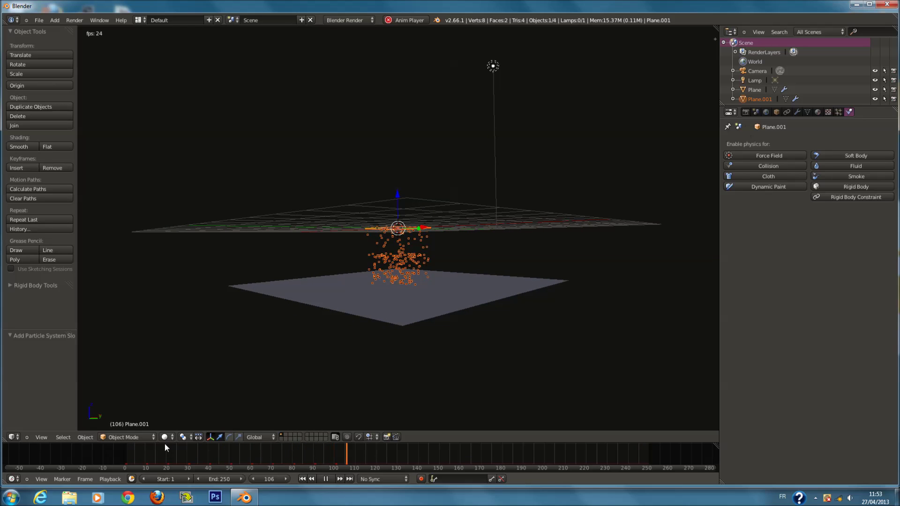
pyautogui.moveTo(403, 294); pyautogui.dragTo(427, 254, button='middle')
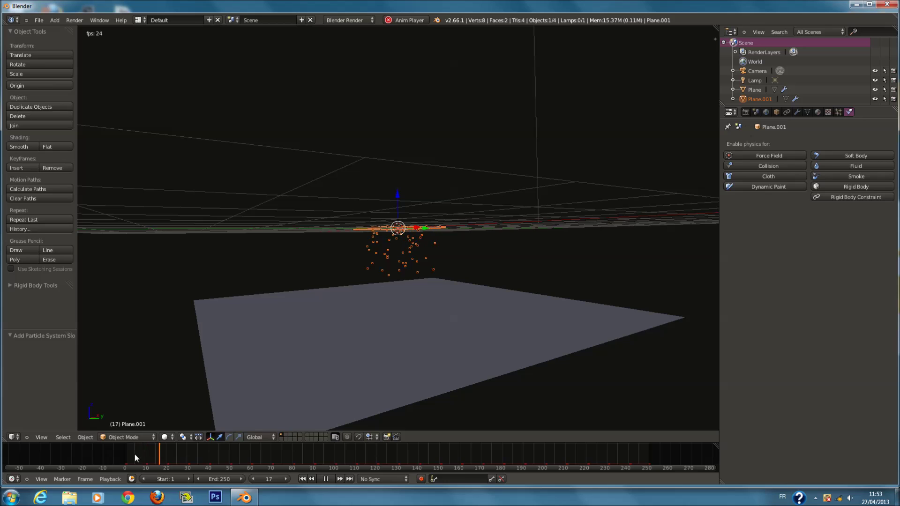
# Step: Reset the large plane's particle collision Stickiness to 0.000
pyautogui.rightClick(425, 375)
pyautogui.click(778, 249)
pyautogui.write('0')
pyautogui.press('Return')
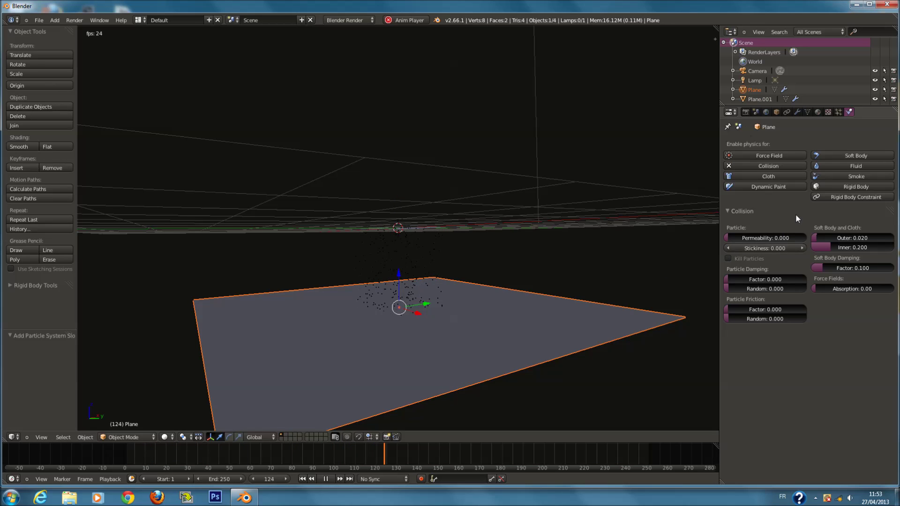
# Step: Enable Kill Particles on the large plane, check the small plane's emission during playback, and disable the option again
pyautogui.click(728, 258)
pyautogui.scroll(-4, 518, 327)
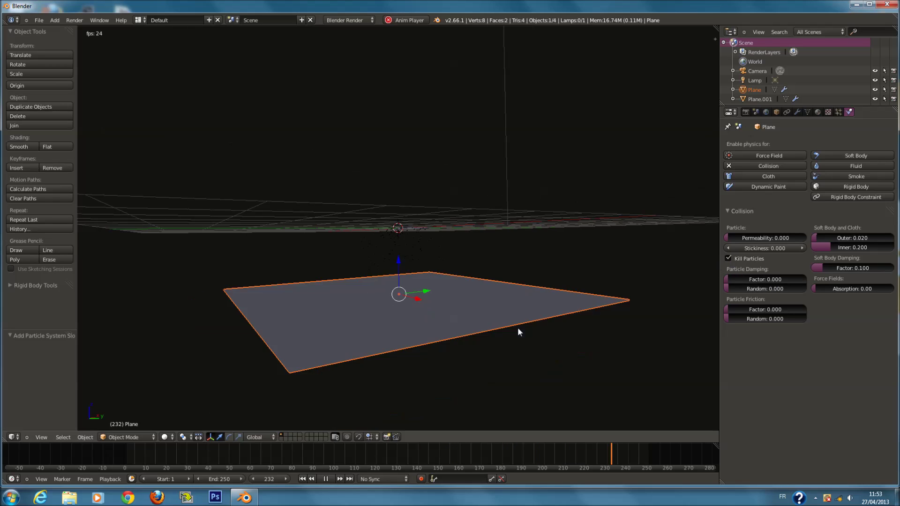
pyautogui.rightClick(408, 222)
pyautogui.moveTo(415, 226); pyautogui.dragTo(419, 330, button='middle')
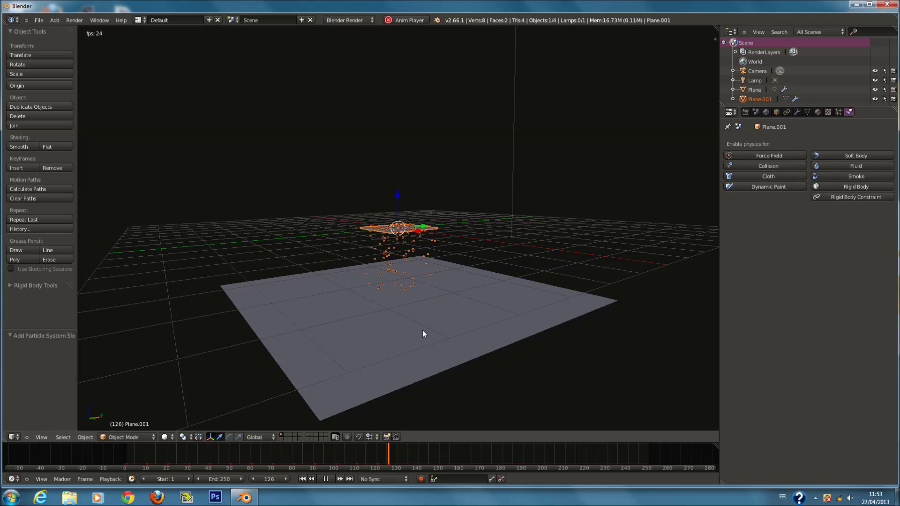
pyautogui.rightClick(515, 320)
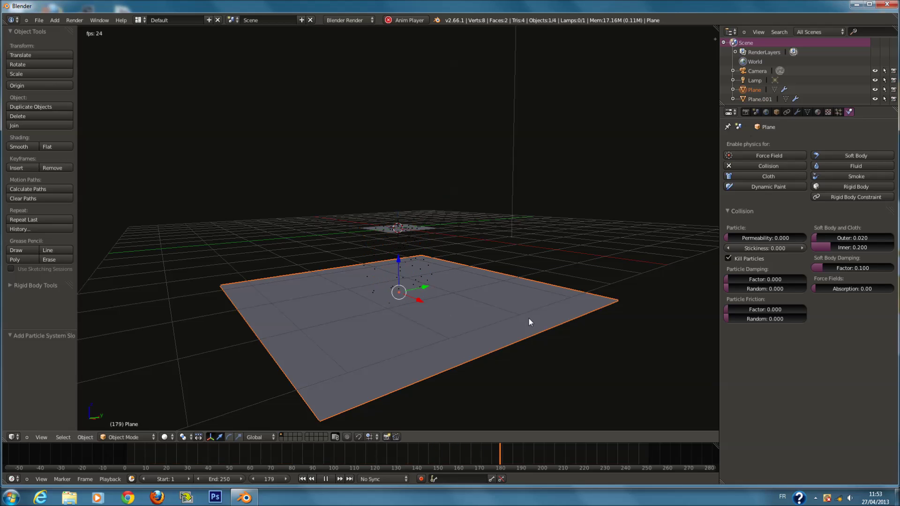
pyautogui.rightClick(421, 227)
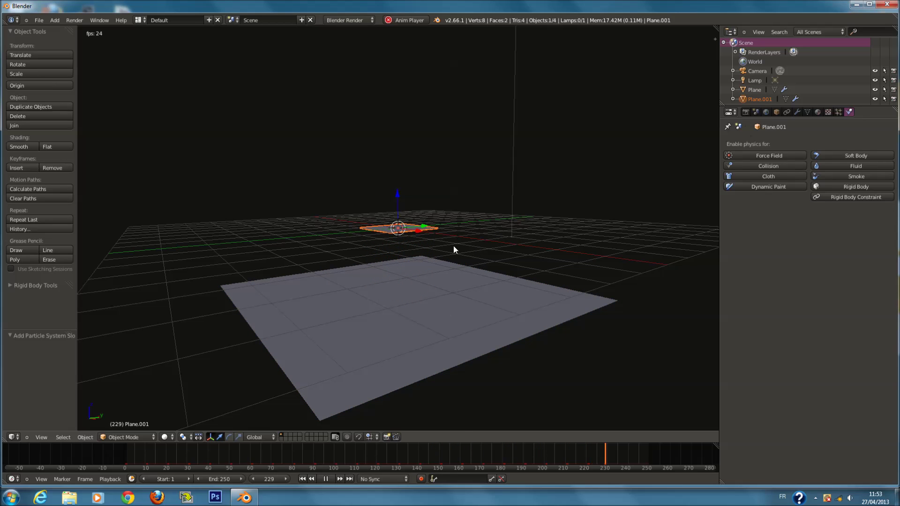
pyautogui.rightClick(473, 318)
pyautogui.rightClick(358, 228)
pyautogui.rightClick(502, 288)
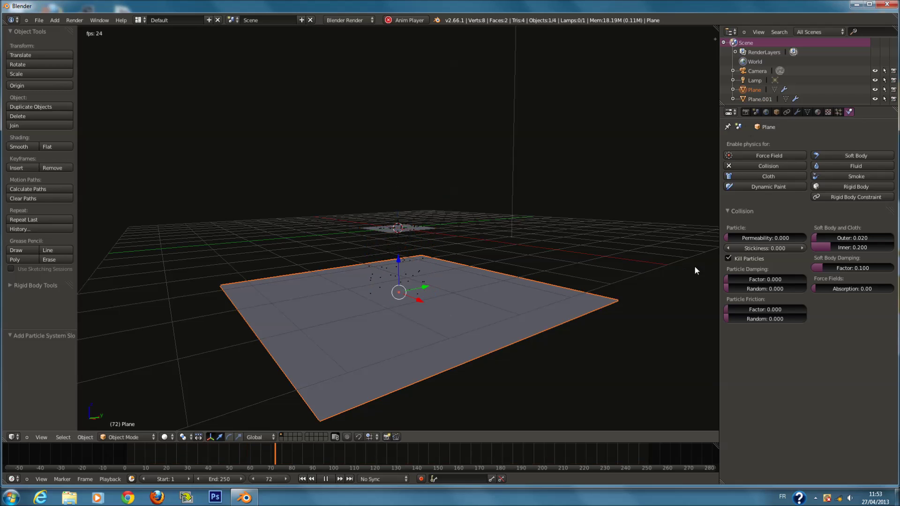
pyautogui.click(727, 257)
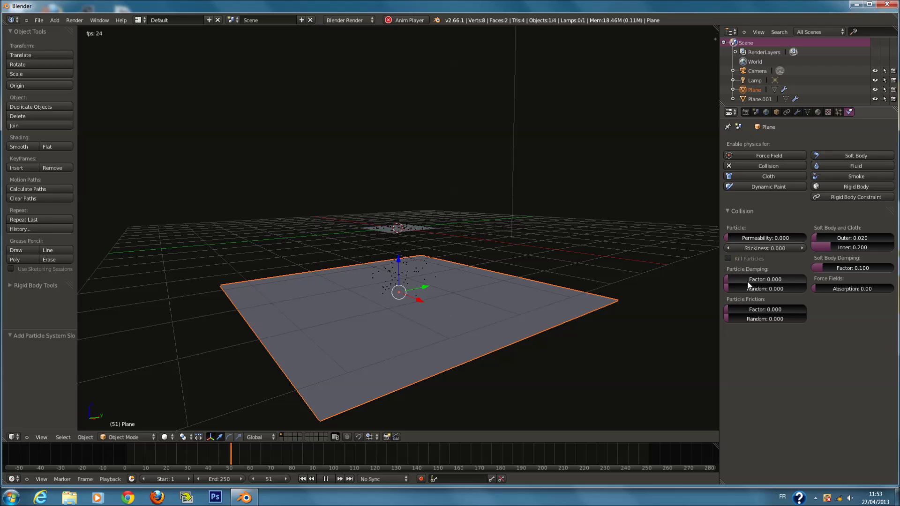
# Step: Set the large plane's Particle Damping Factor to 1.000 and check how the small plane's particles land
pyautogui.moveTo(735, 280); pyautogui.dragTo(817, 281)
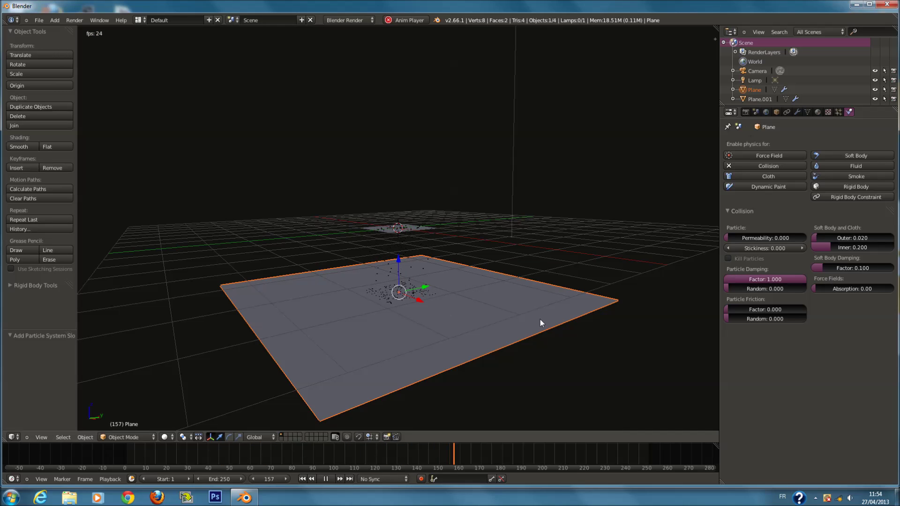
pyautogui.scroll(4, 451, 302)
pyautogui.rightClick(403, 230)
pyautogui.rightClick(490, 330)
pyautogui.rightClick(359, 233)
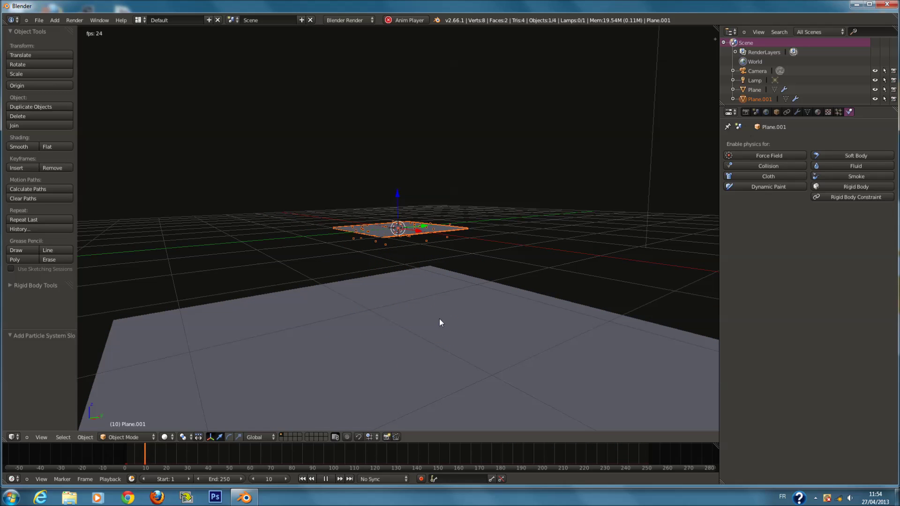
pyautogui.scroll(-1, 425, 300)
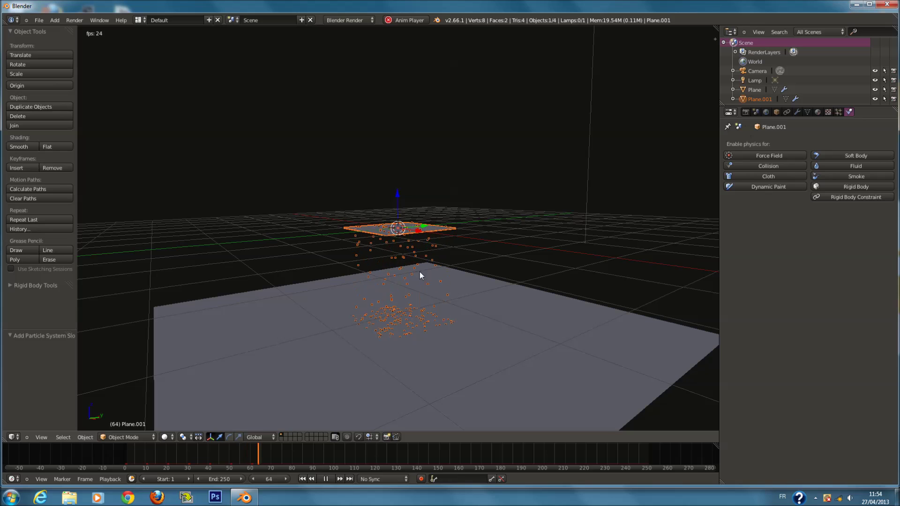
# Step: Lower the large plane's Particle Damping Factor to 0.173 and view the small plane's particles from a lower angle
pyautogui.rightClick(460, 337)
pyautogui.moveTo(792, 284); pyautogui.dragTo(746, 286)
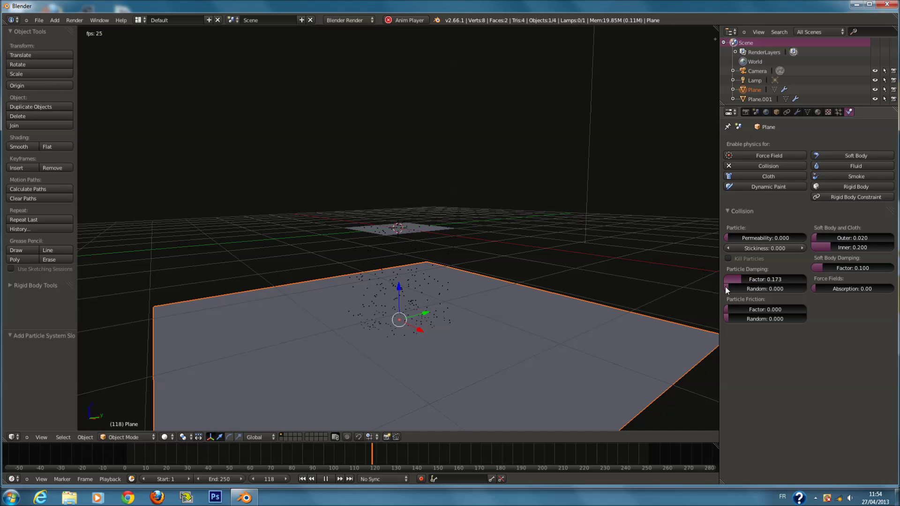
pyautogui.rightClick(425, 236)
pyautogui.moveTo(471, 302)
pyautogui.mouseDown(button='middle')
pyautogui.moveTo(464, 285)
pyautogui.moveTo(473, 289)
pyautogui.mouseUp(button='middle')
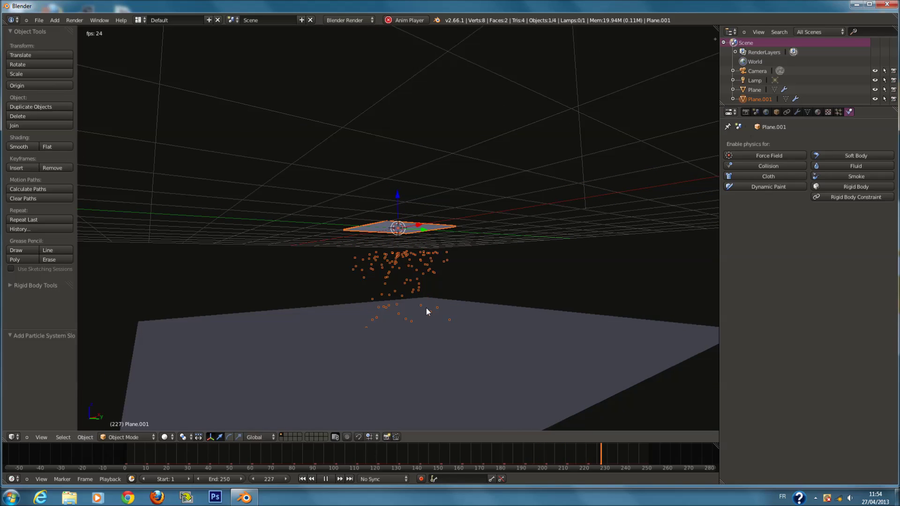
# Step: Reset the large plane's Particle Damping Factor to 0.000 and select the small plane to check its particles
pyautogui.rightClick(476, 325)
pyautogui.moveTo(783, 280); pyautogui.dragTo(726, 283)
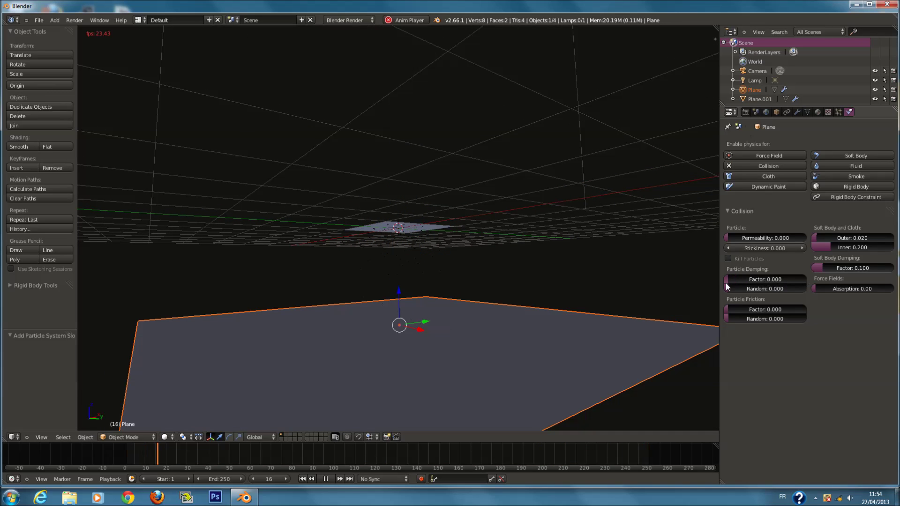
pyautogui.rightClick(421, 237)
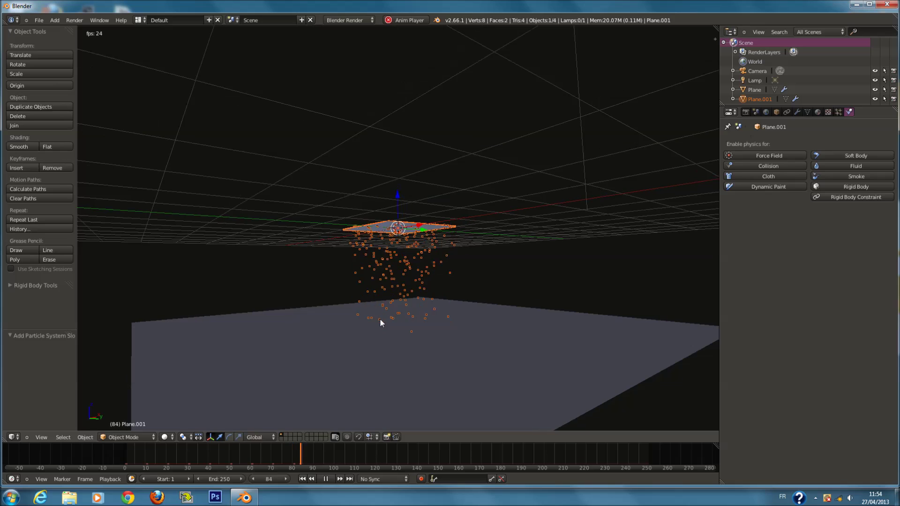
# Step: Switch to a front orthographic wireframe view and rotate the small plane by about 34°
pyautogui.press('KP_1')
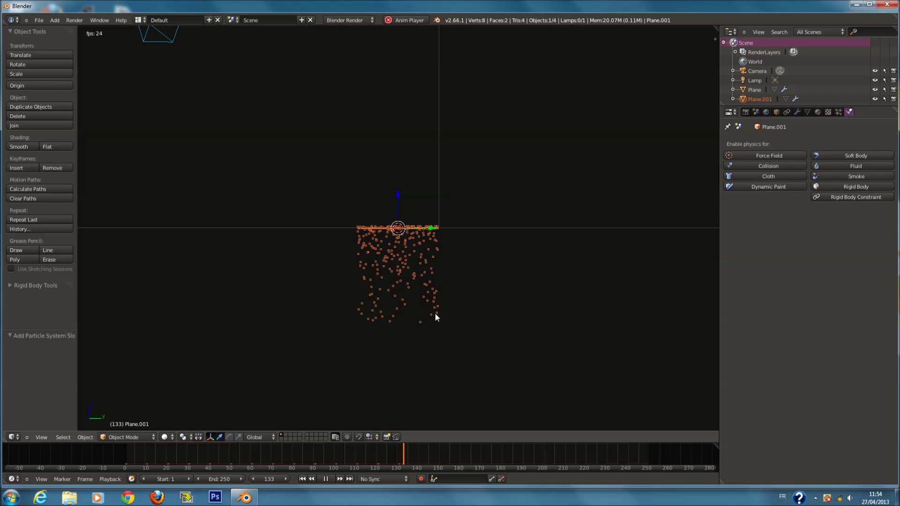
pyautogui.press('KP_5')
pyautogui.press('z')
pyautogui.press('r')
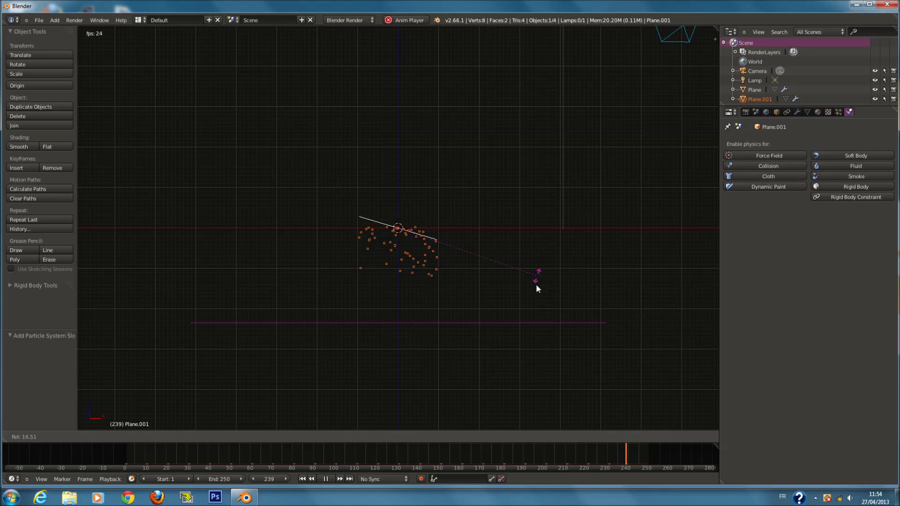
pyautogui.click(523, 321)
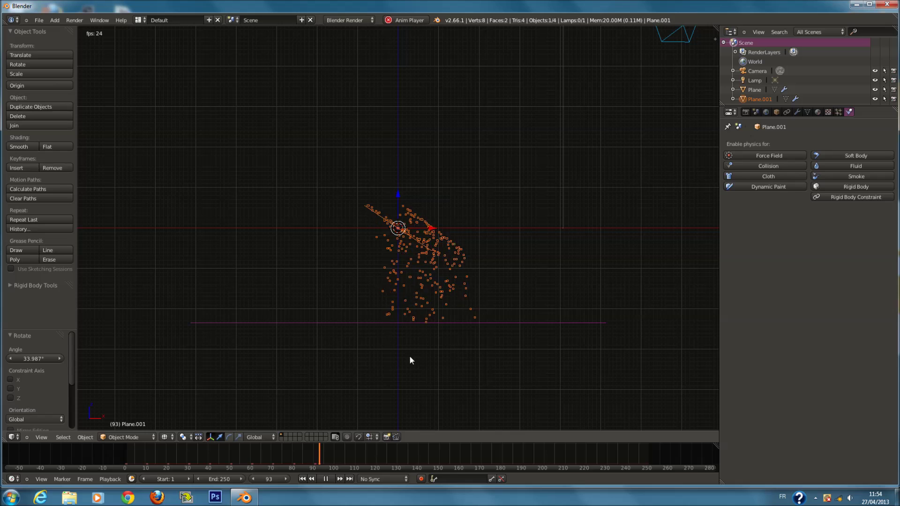
# Step: Set the large plane's Particle Damping Random value to 1.000 and check the particles of the tilted small plane
pyautogui.moveTo(408, 355); pyautogui.dragTo(565, 331, button='middle')
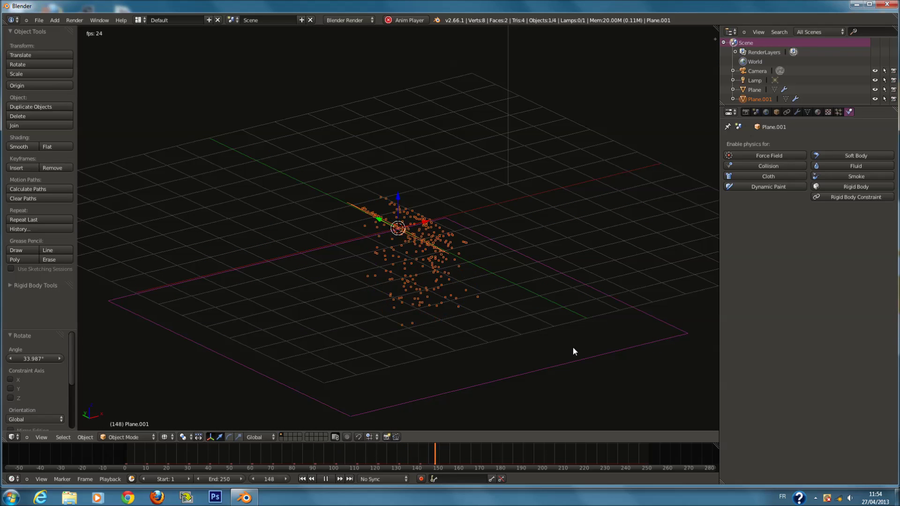
pyautogui.rightClick(576, 358)
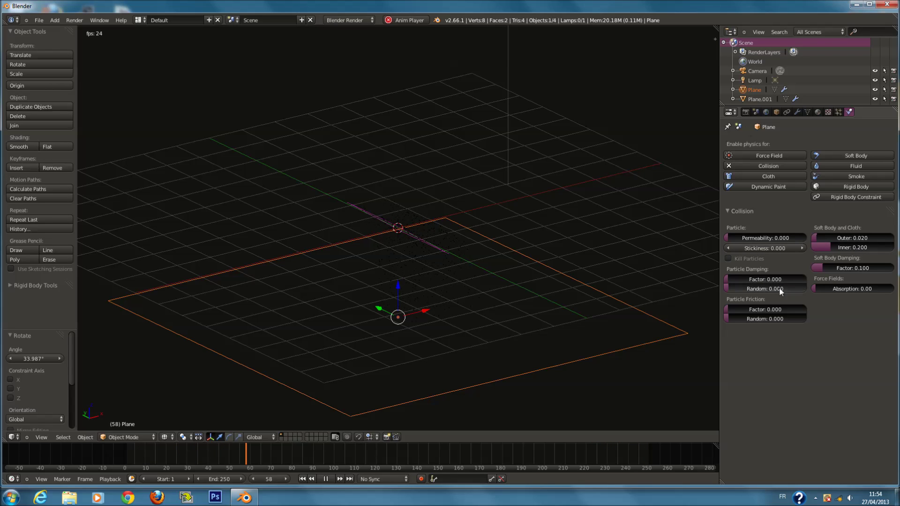
pyautogui.click(738, 289)
pyautogui.write('1')
pyautogui.press('Return')
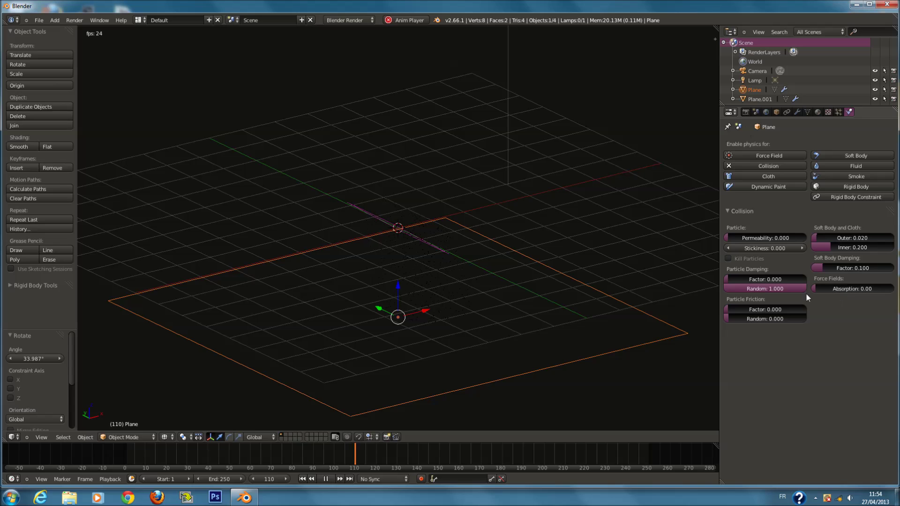
pyautogui.moveTo(521, 313); pyautogui.dragTo(528, 348, button='middle')
pyautogui.rightClick(440, 246)
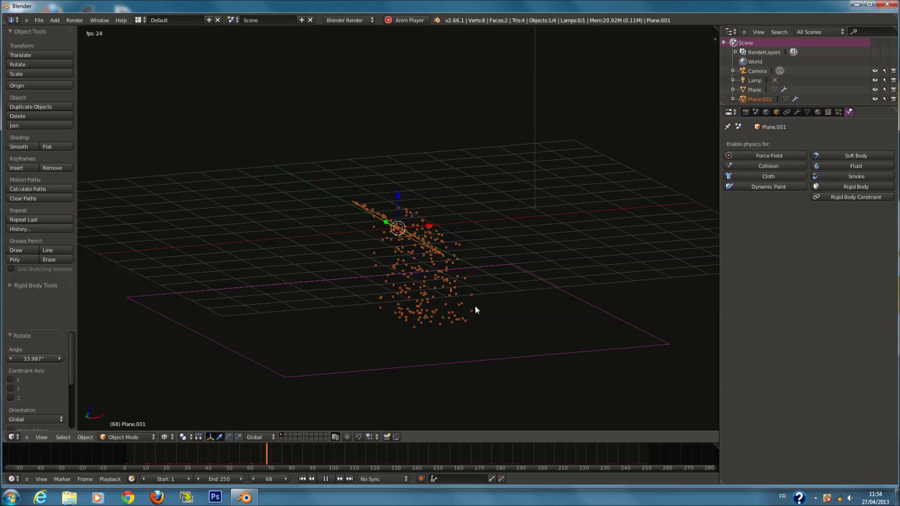
# Step: Reset the large plane's Particle Damping Random value to 0.000 and set its Force Fields Absorption to 1.00
pyautogui.rightClick(487, 359)
pyautogui.moveTo(791, 289); pyautogui.dragTo(645, 298)
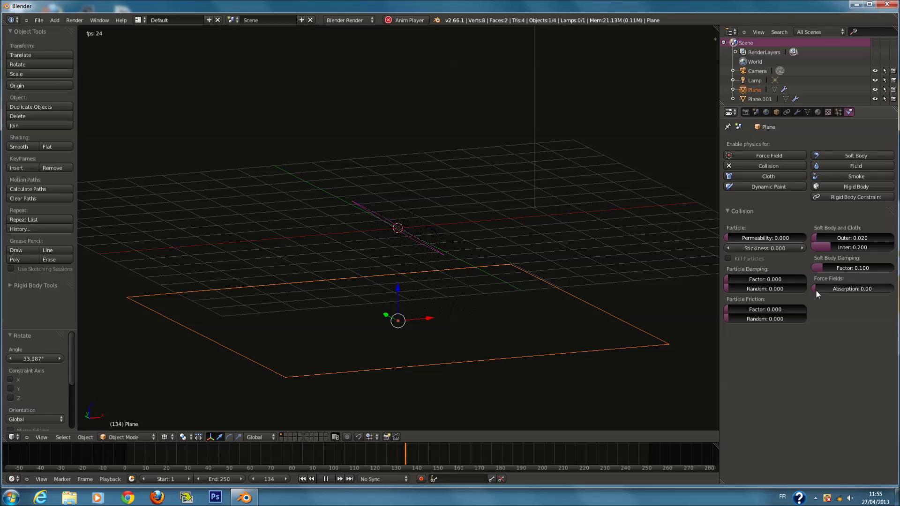
pyautogui.moveTo(816, 288); pyautogui.dragTo(890, 289)
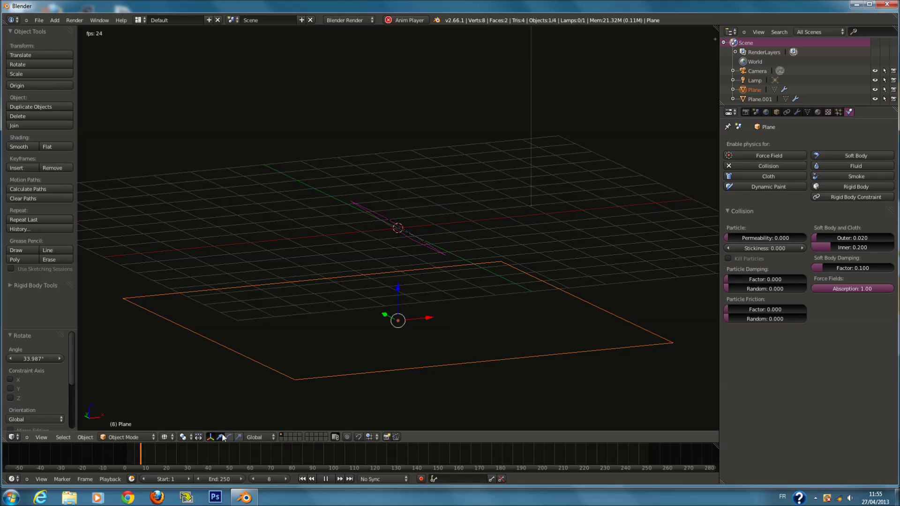
pyautogui.rightClick(373, 221)
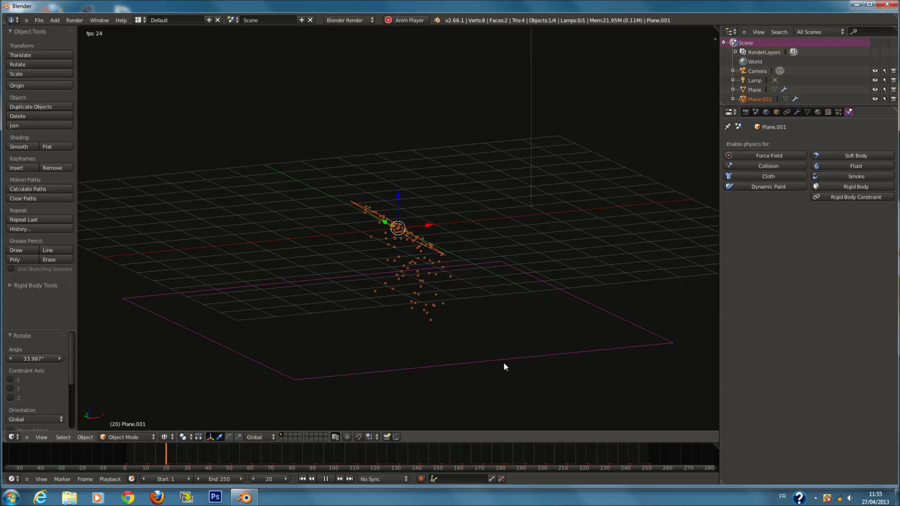
pyautogui.rightClick(505, 359)
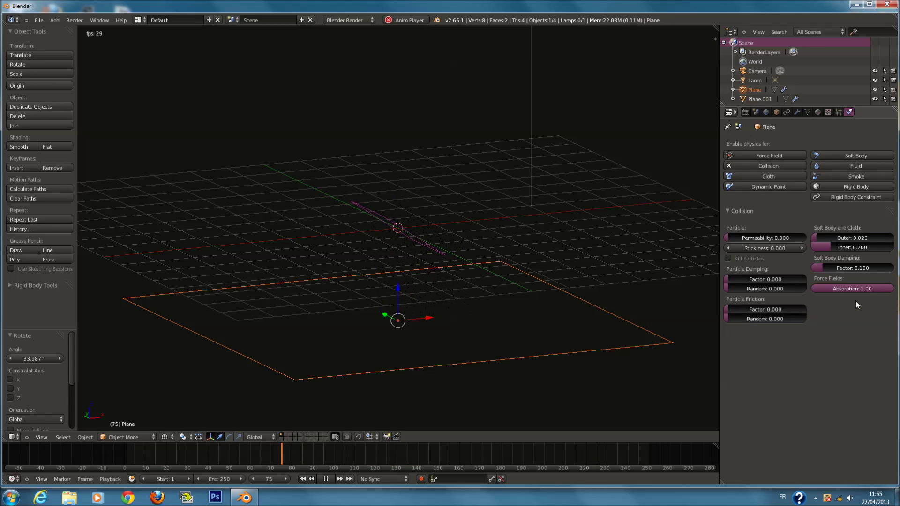
pyautogui.rightClick(382, 223)
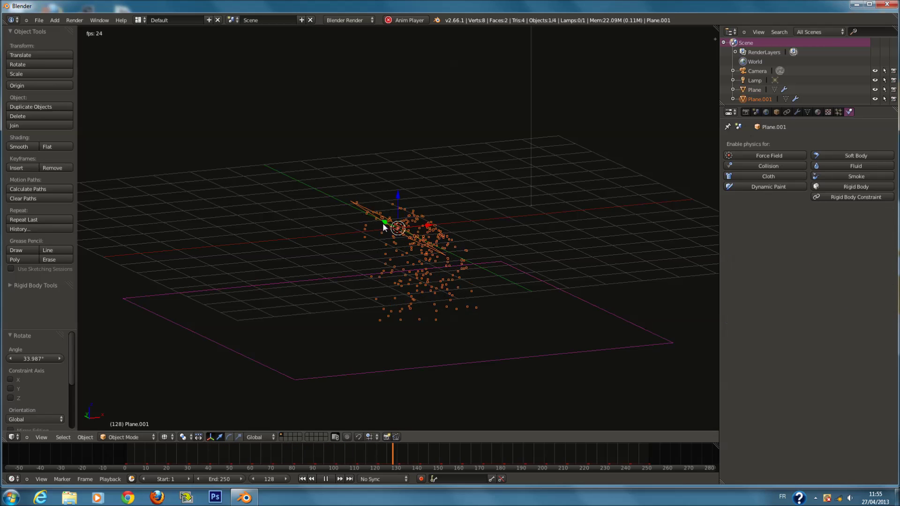
pyautogui.rightClick(556, 345)
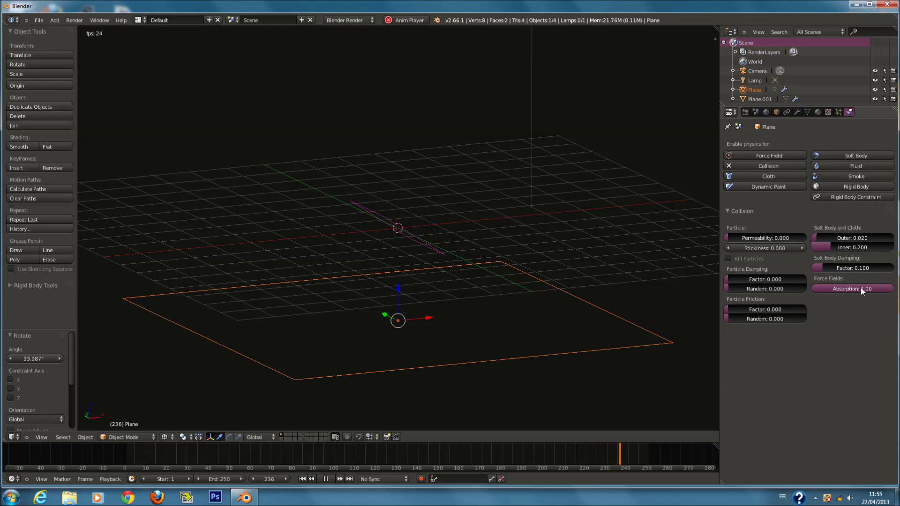
# Step: Try moving the tilted small plane around while its particles are being emitted
pyautogui.rightClick(440, 235)
pyautogui.press('g')
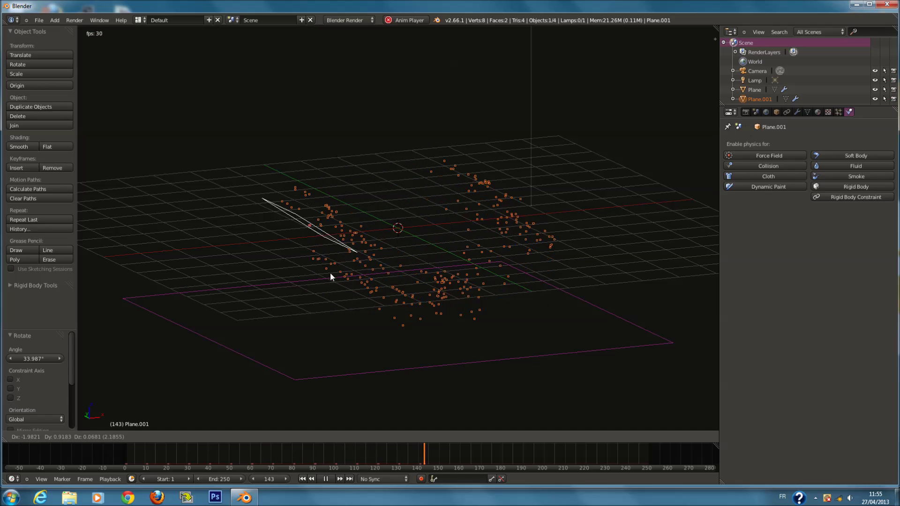
pyautogui.rightClick(436, 251)
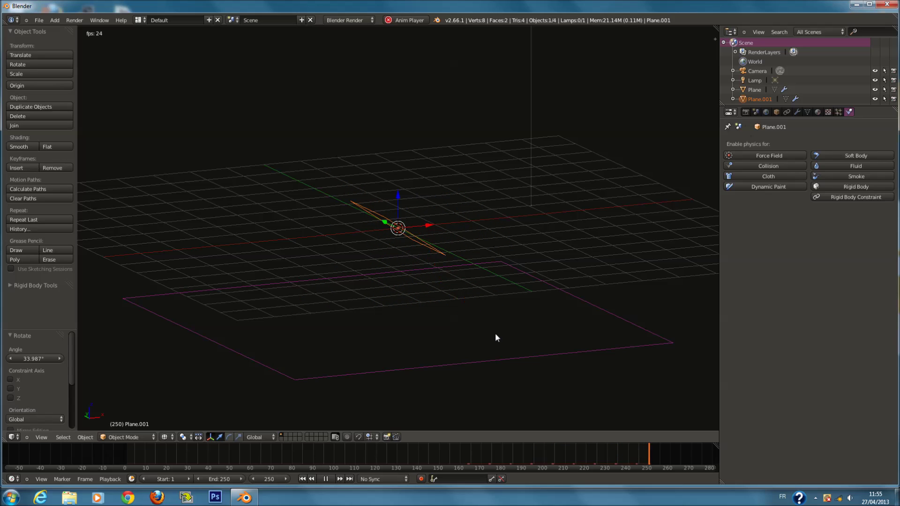
# Step: Set the large plane's Particle Friction Factor to 1.000
pyautogui.rightClick(560, 348)
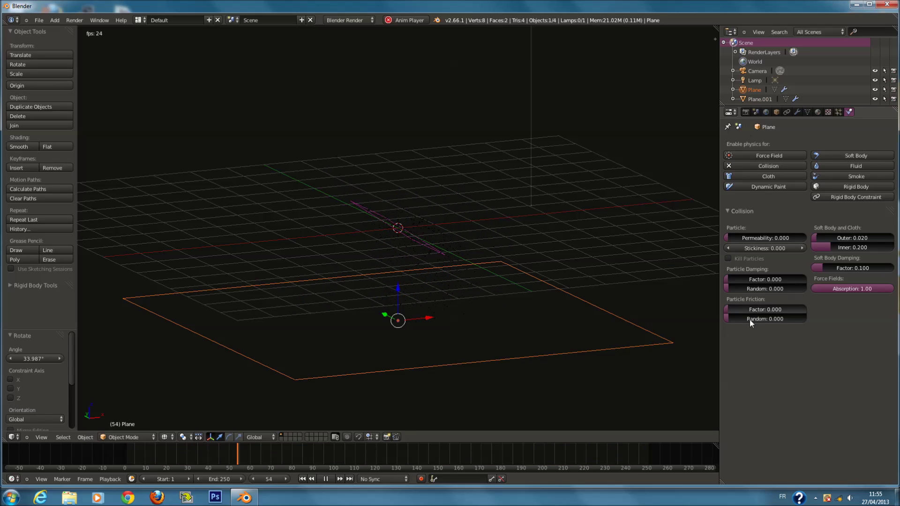
pyautogui.moveTo(749, 309); pyautogui.dragTo(838, 307)
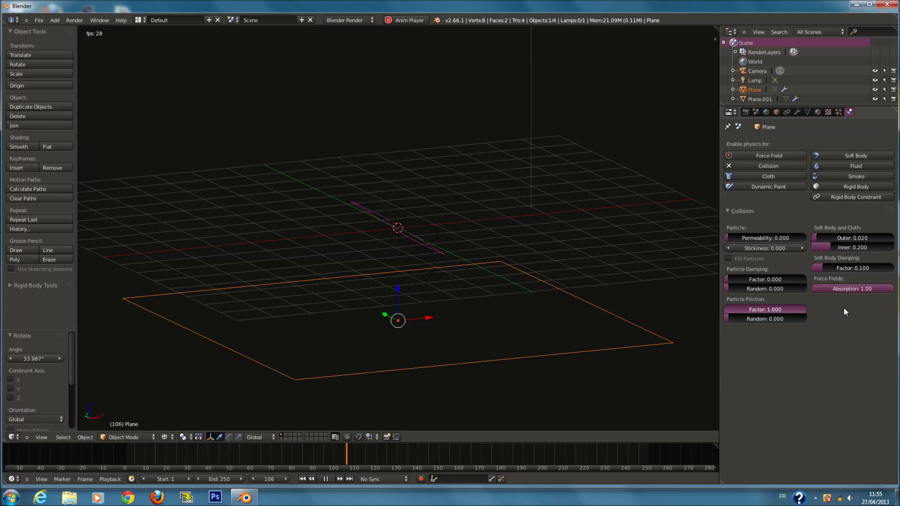
# Step: Set the large plane's Particle Friction Random value to 1.000 and check the particles of the tilted small plane
pyautogui.rightClick(413, 232)
pyautogui.moveTo(533, 333); pyautogui.dragTo(496, 328, button='middle')
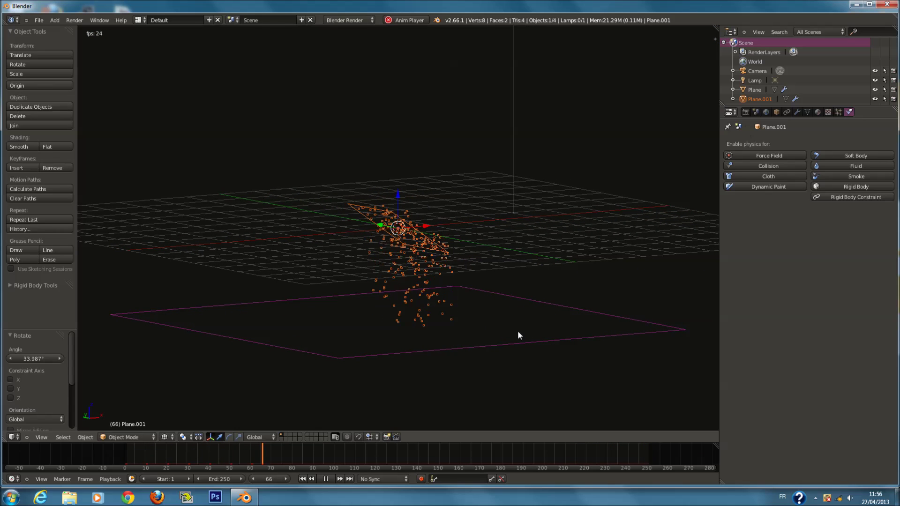
pyautogui.rightClick(501, 342)
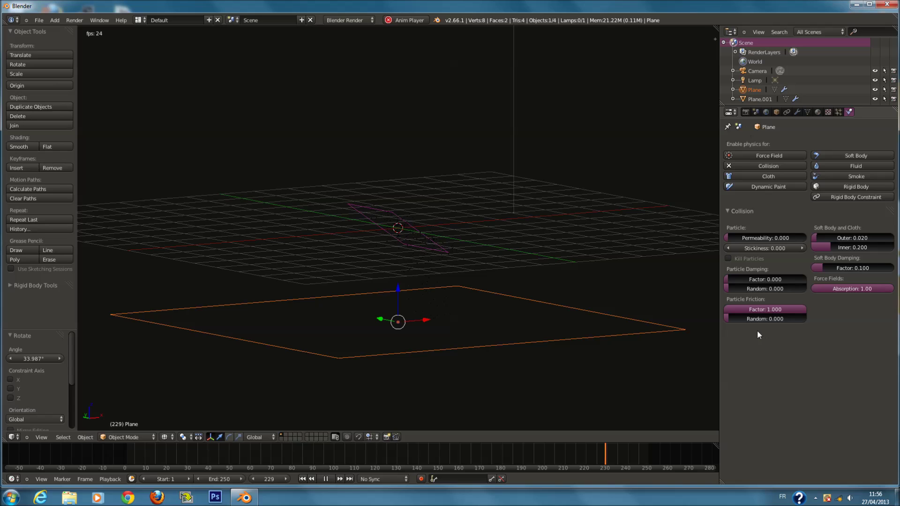
pyautogui.moveTo(738, 322); pyautogui.dragTo(749, 318)
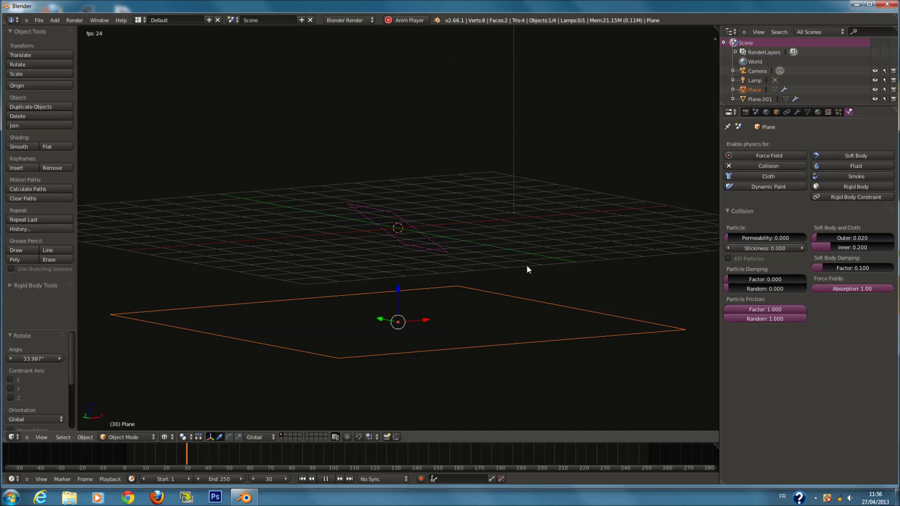
pyautogui.rightClick(401, 217)
pyautogui.moveTo(482, 340); pyautogui.dragTo(359, 269, button='middle')
pyautogui.moveTo(498, 375); pyautogui.dragTo(473, 378, button='middle')
# Step: Delete the large collision plane below the particle emitter
pyautogui.rightClick(479, 352)
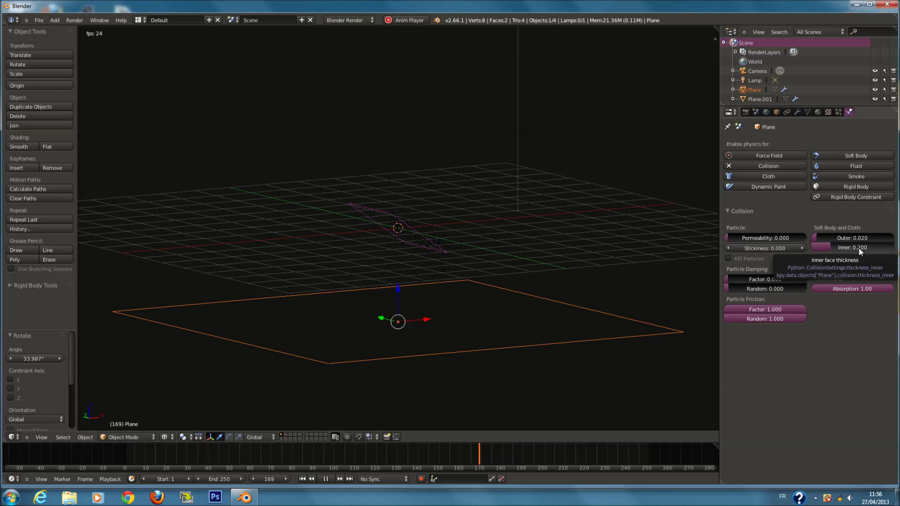
pyautogui.press('KP_1')
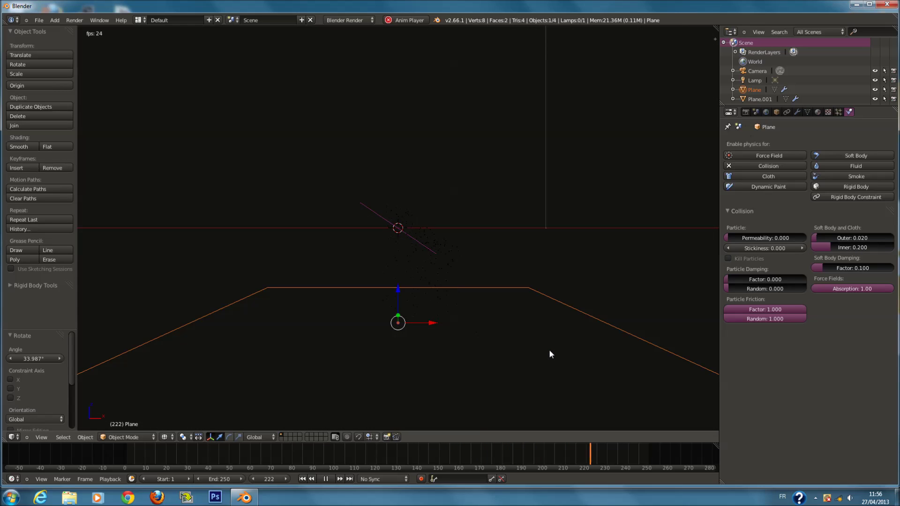
pyautogui.press('KP_5')
pyautogui.scroll(-1, 436, 305)
pyautogui.scroll(-2, 385, 261)
pyautogui.keyDown('shift'); pyautogui.scroll(-2, 387, 254); pyautogui.keyUp('shift')
pyautogui.scroll(1, 374, 261)
pyautogui.press('Delete')
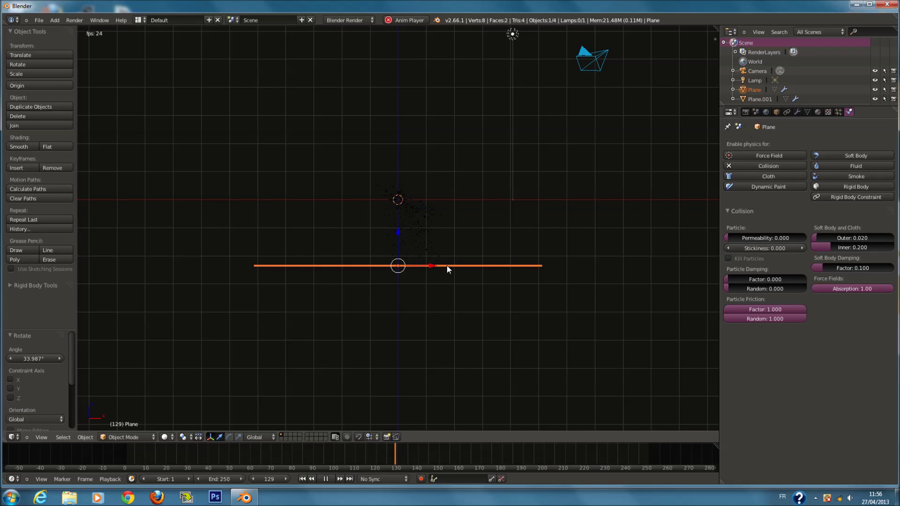
# Step: Add a cube scaled to roughly double size and move it by about 0.22 in X and -4.03 in Z, below the emitter
pyautogui.hotkey('shift', 'a')
pyautogui.moveTo(447, 265)
pyautogui.click(482, 274)
pyautogui.press('s')
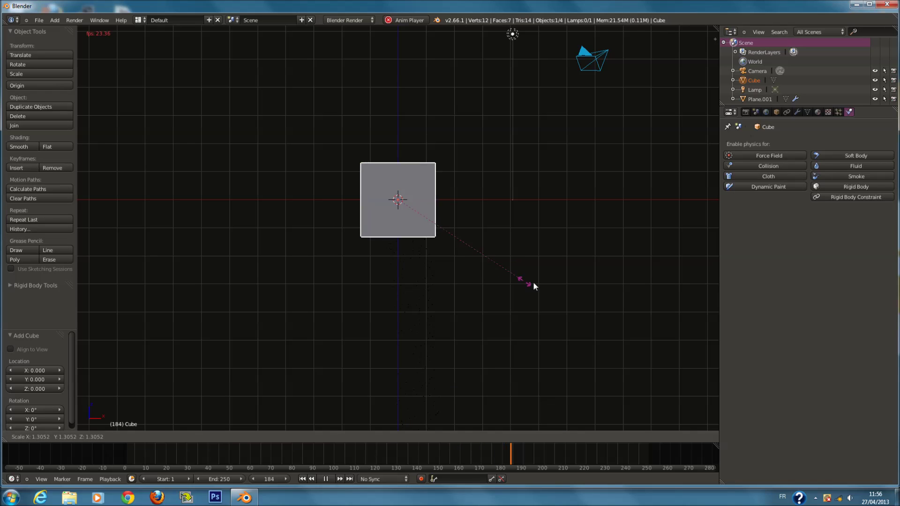
pyautogui.click(609, 326)
pyautogui.press('g')
pyautogui.click(502, 339)
pyautogui.press('z')
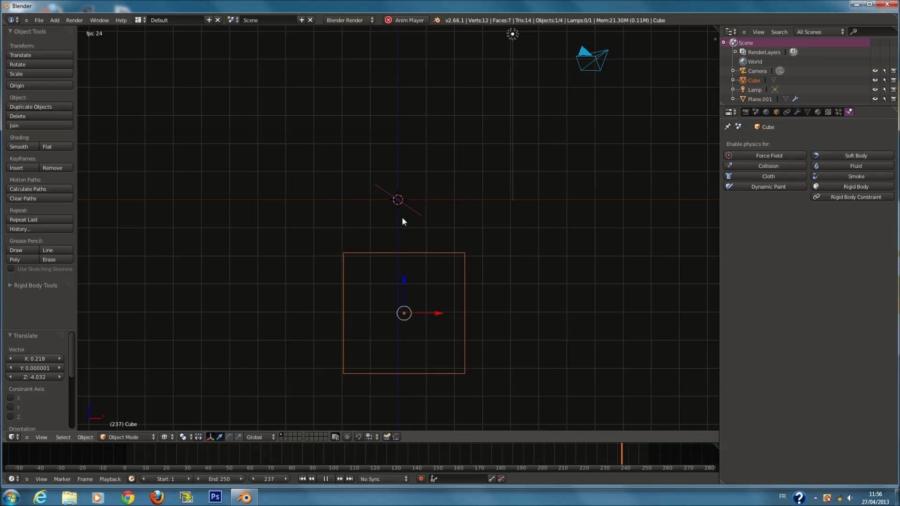
# Step: Enable Collision physics on the cube and select it together with the emitter plane, with the cube as the active object
pyautogui.click(769, 166)
pyautogui.rightClick(426, 263)
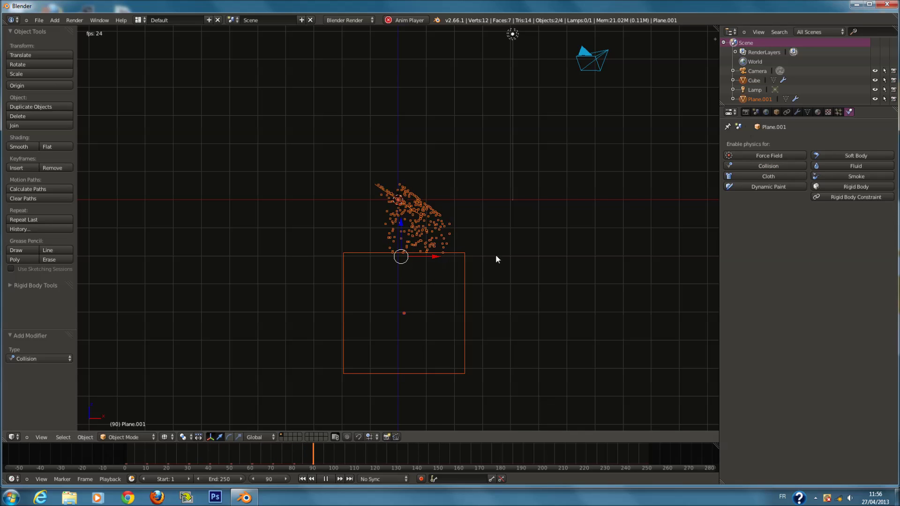
pyautogui.rightClick(408, 256)
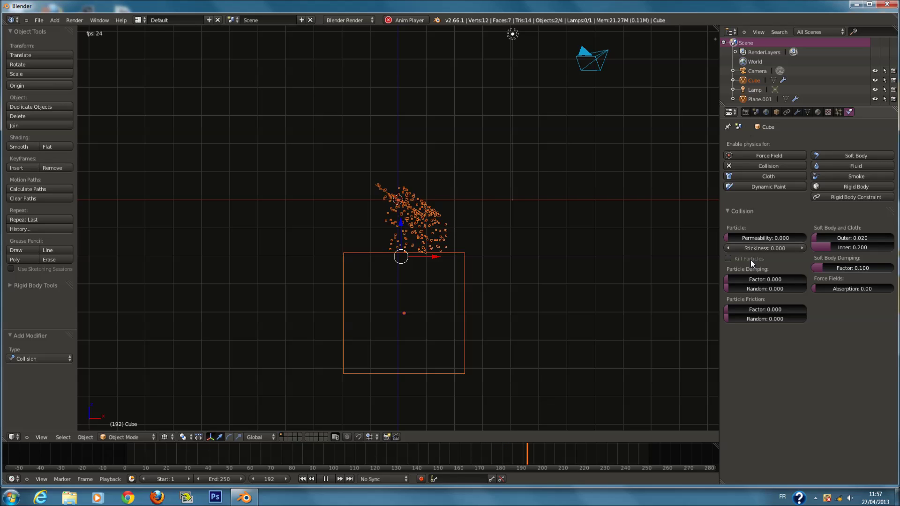
# Step: Try a Permeability of 0.321 on the cube, and reset it to 0.000
pyautogui.moveTo(732, 242); pyautogui.dragTo(755, 241)
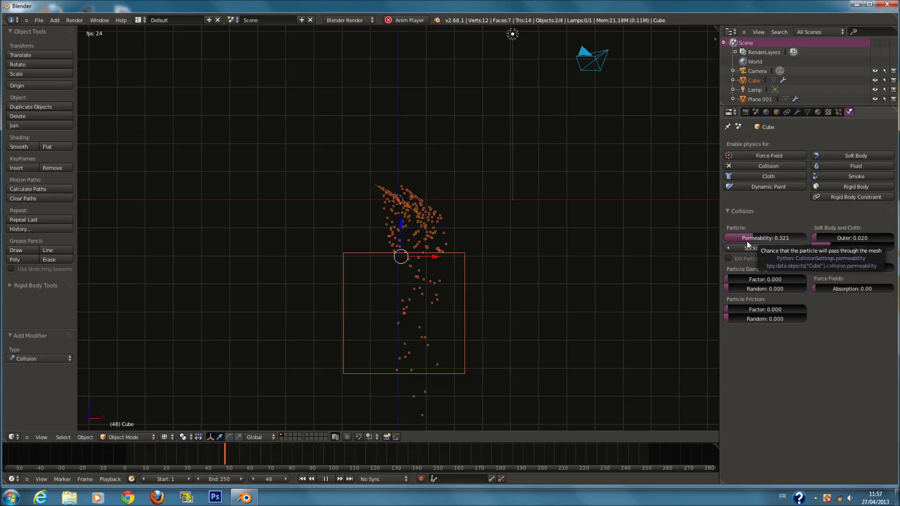
pyautogui.moveTo(741, 240); pyautogui.dragTo(714, 232)
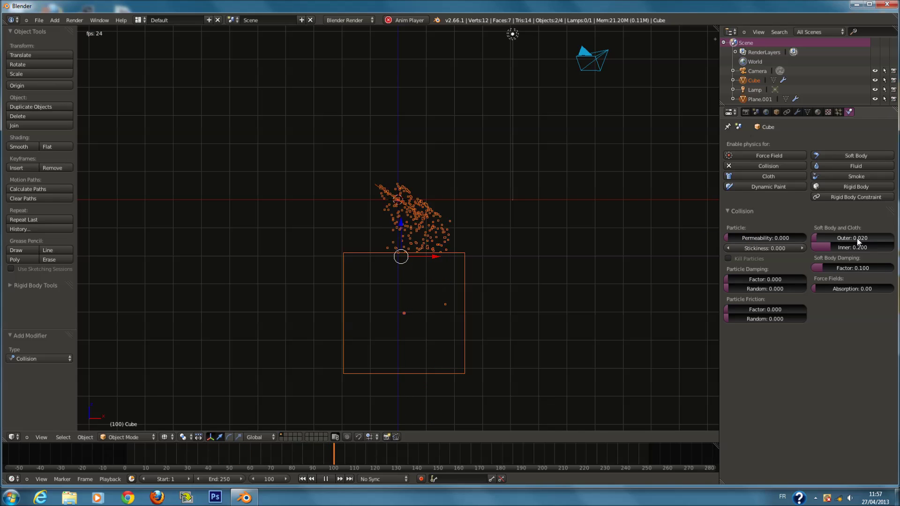
# Step: Try Soft Body and Cloth thickness values of Outer 0.472 and Inner 0.697 with a Soft Body Damping Factor of 0.606 on the cube
pyautogui.moveTo(853, 245); pyautogui.dragTo(828, 252)
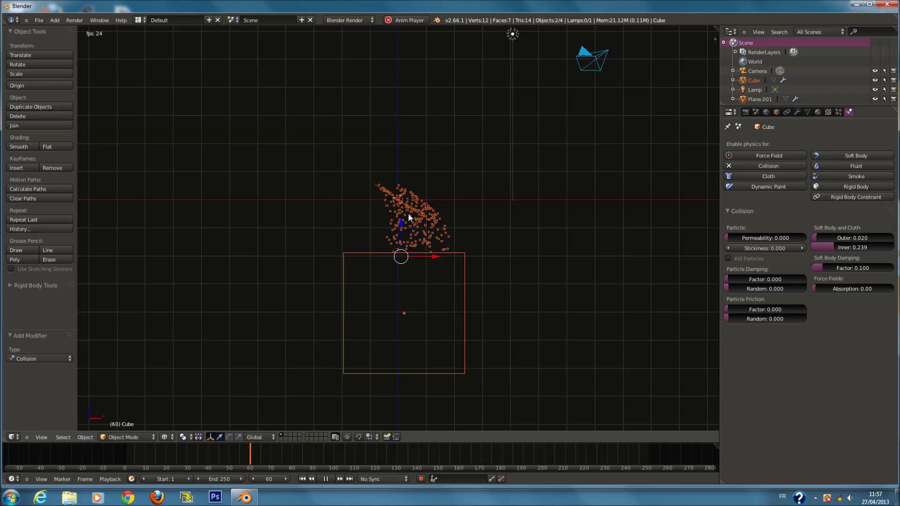
pyautogui.moveTo(816, 238); pyautogui.dragTo(851, 240)
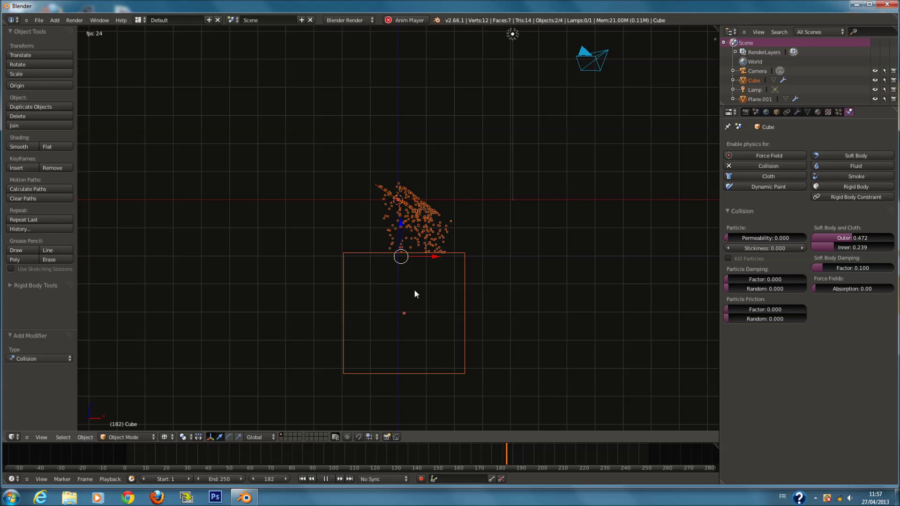
pyautogui.moveTo(818, 251); pyautogui.dragTo(864, 248)
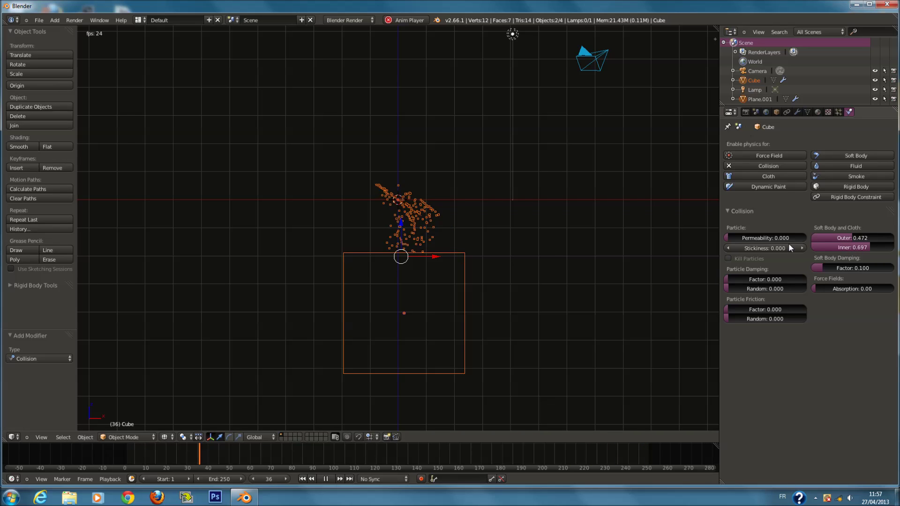
pyautogui.moveTo(823, 269); pyautogui.dragTo(865, 265)
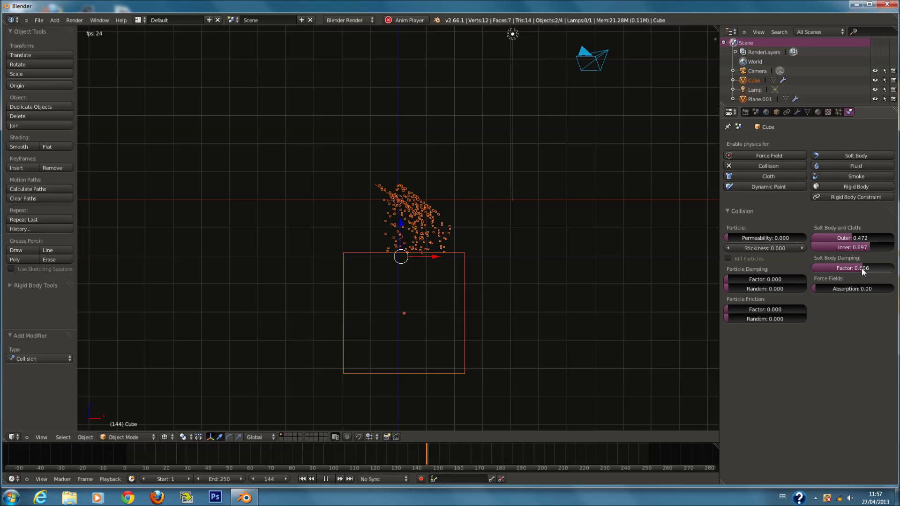
# Step: Set the cube's Soft Body Damping Factor to 0.000, Permeability to 0.262, and Outer and Inner thickness to 0.001
pyautogui.press('BackSpace')
pyautogui.moveTo(732, 239); pyautogui.dragTo(756, 245)
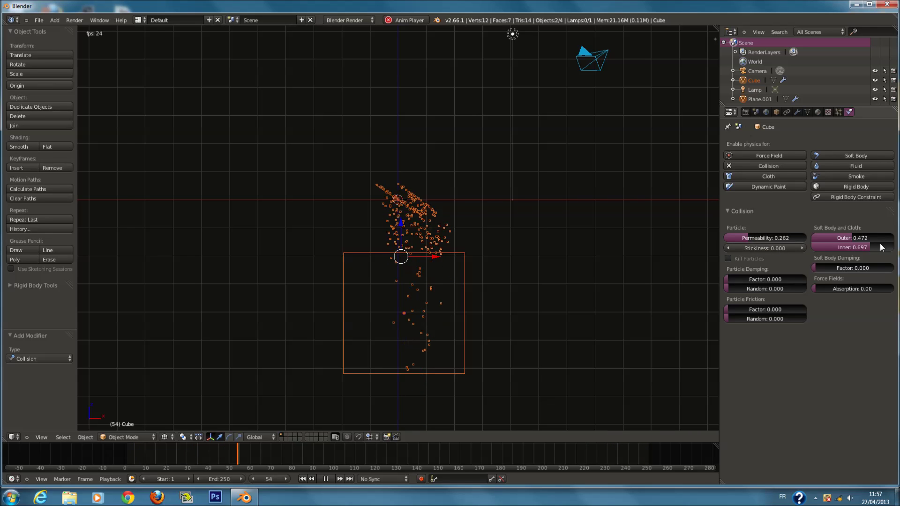
pyautogui.press('BackSpace')
pyautogui.press('BackSpace')
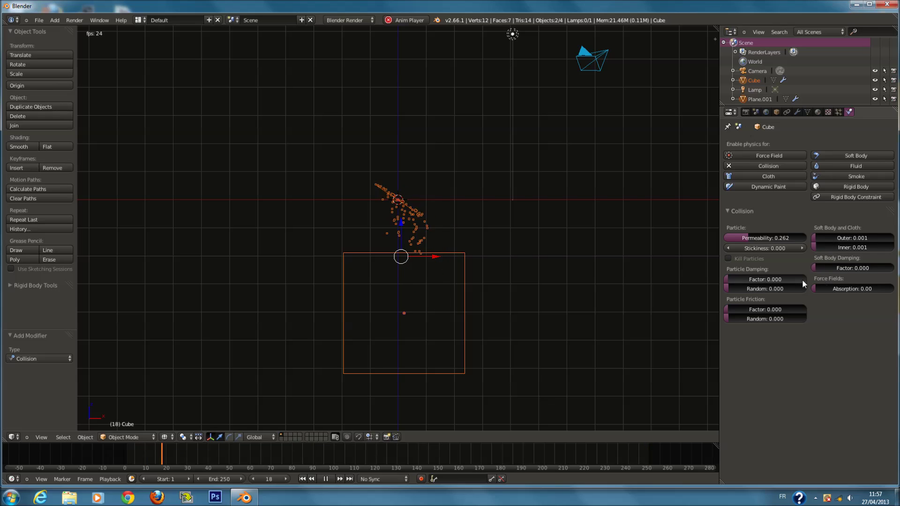
# Step: Stop the animation, return to frame 0, and delete the cube and the emitter plane
pyautogui.hotkey('alt', 'a')
pyautogui.moveTo(271, 449); pyautogui.dragTo(97, 458)
pyautogui.press('Delete')
pyautogui.rightClick(409, 203)
pyautogui.press('Delete')
# Step: Add a new plane at the origin and enable a Force Field of type Force on it
pyautogui.hotkey('shift', 'a')
pyautogui.click(466, 209)
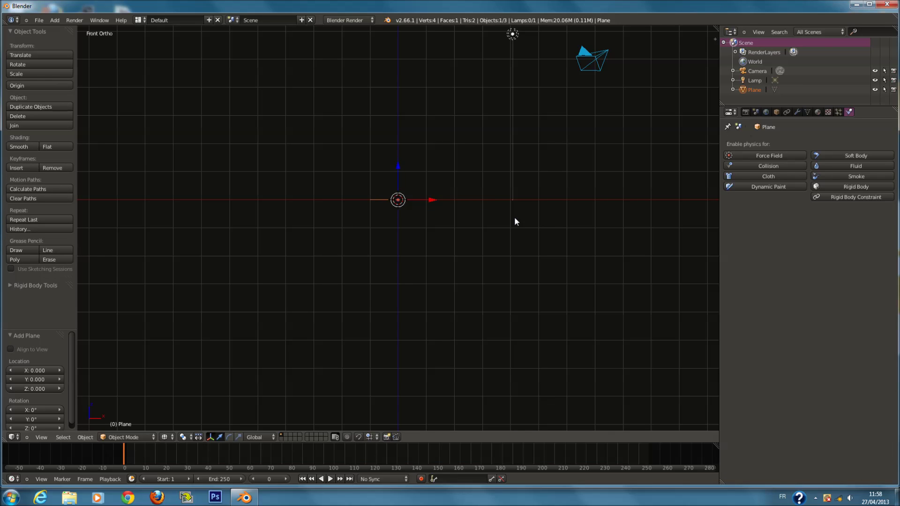
pyautogui.moveTo(541, 226)
pyautogui.mouseDown(button='middle')
pyautogui.moveTo(447, 256)
pyautogui.moveTo(457, 253)
pyautogui.mouseUp(button='middle')
pyautogui.press('z')
pyautogui.scroll(4, 468, 249)
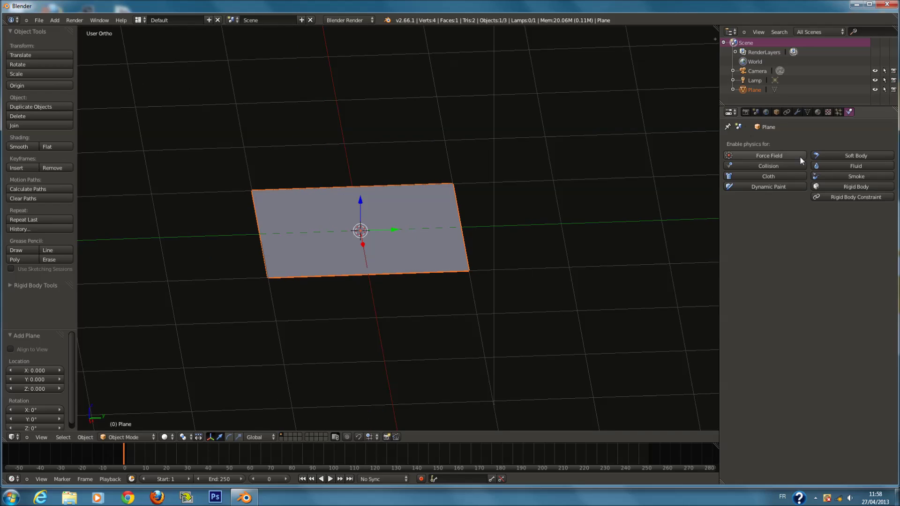
pyautogui.click(773, 155)
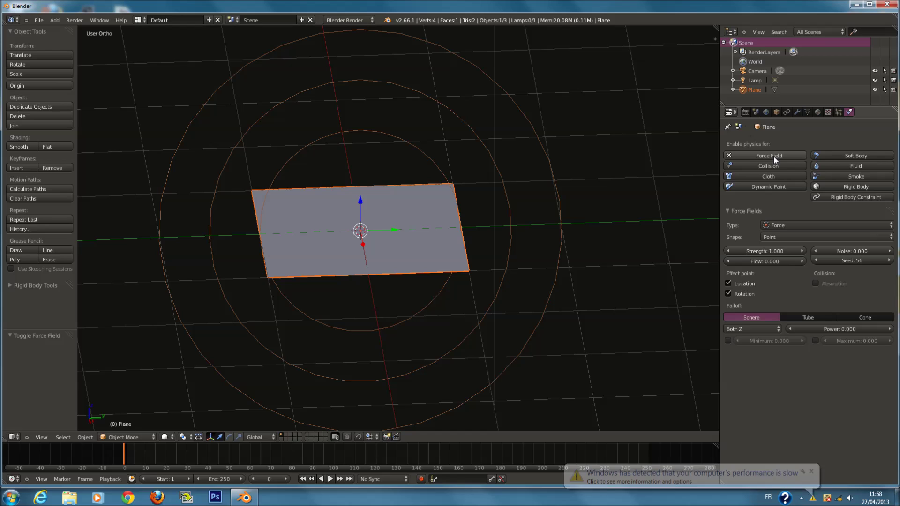
pyautogui.click(812, 226)
pyautogui.click(812, 232)
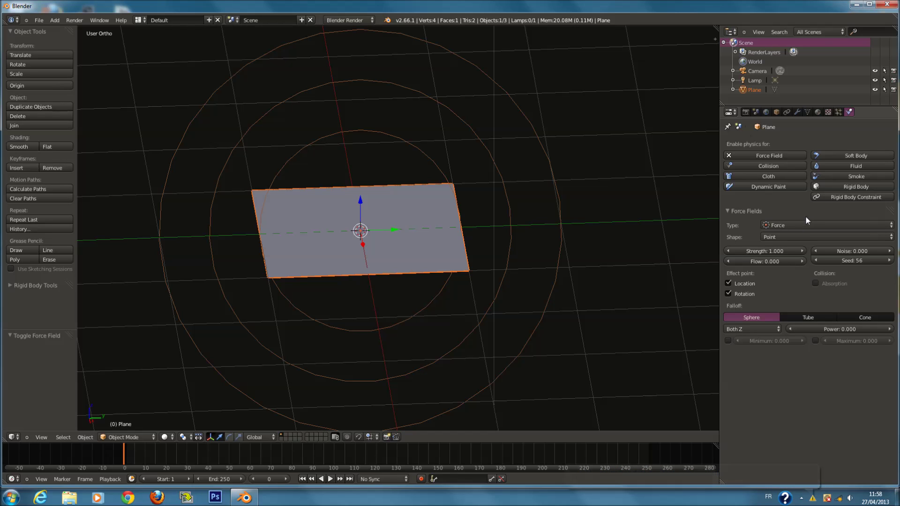
# Step: Add a second plane and move it 0.948 up along Z, above the force field plane
pyautogui.scroll(-6, 421, 237)
pyautogui.press('KP_1')
pyautogui.scroll(4, 379, 123)
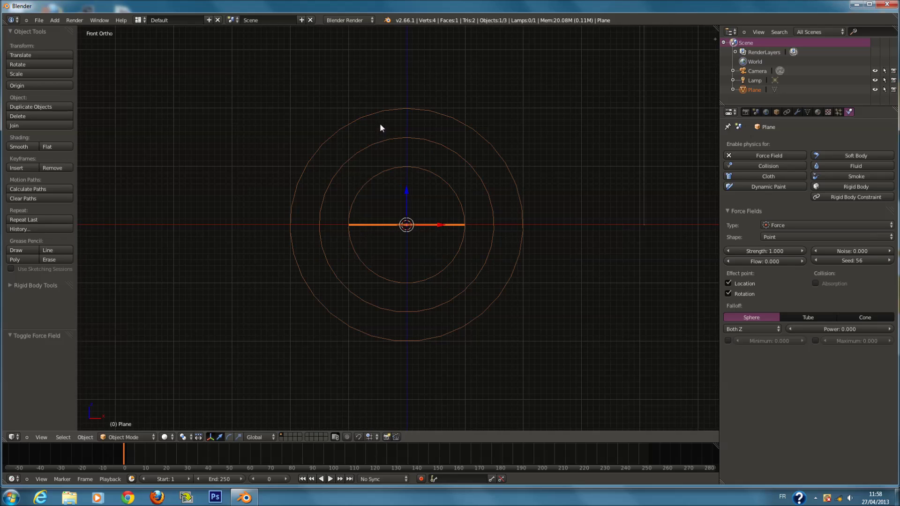
pyautogui.scroll(-2, 473, 184)
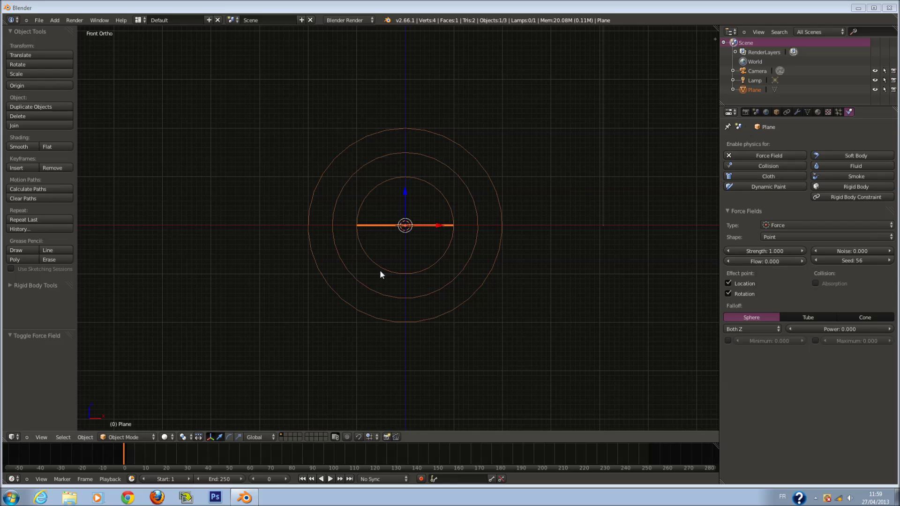
pyautogui.moveTo(421, 219); pyautogui.dragTo(416, 238, button='middle')
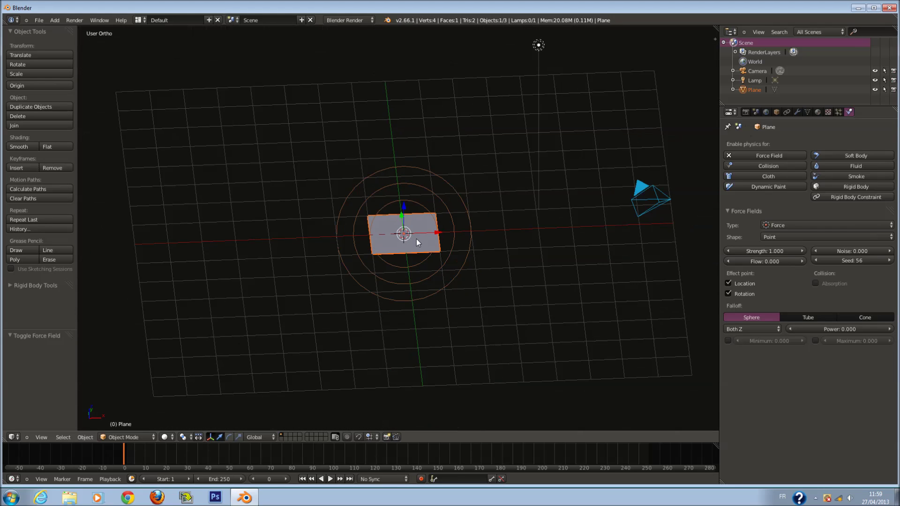
pyautogui.press('KP_1')
pyautogui.scroll(-2, 415, 238)
pyautogui.hotkey('shift', 'a')
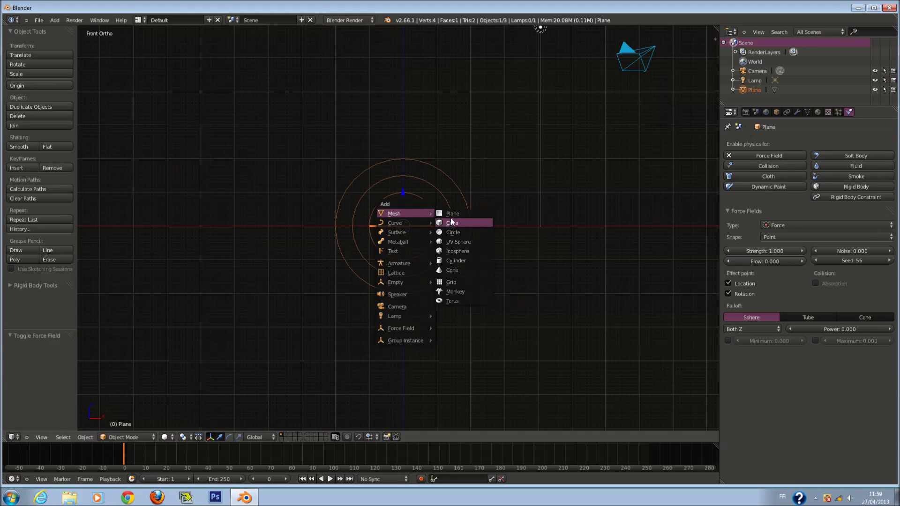
pyautogui.click(445, 218)
pyautogui.moveTo(406, 195); pyautogui.dragTo(402, 155)
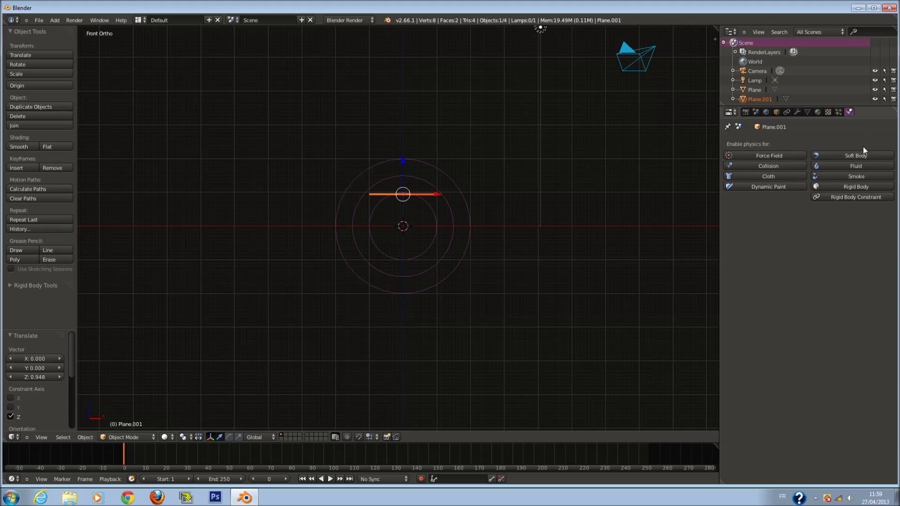
# Step: Add a particle system to the upper plane and play the animation
pyautogui.click(838, 112)
pyautogui.click(889, 144)
pyautogui.scroll(2, 480, 291)
pyautogui.hotkey('alt', 'a')
pyautogui.keyDown('shift'); pyautogui.scroll(3, 432, 227); pyautogui.keyUp('shift')
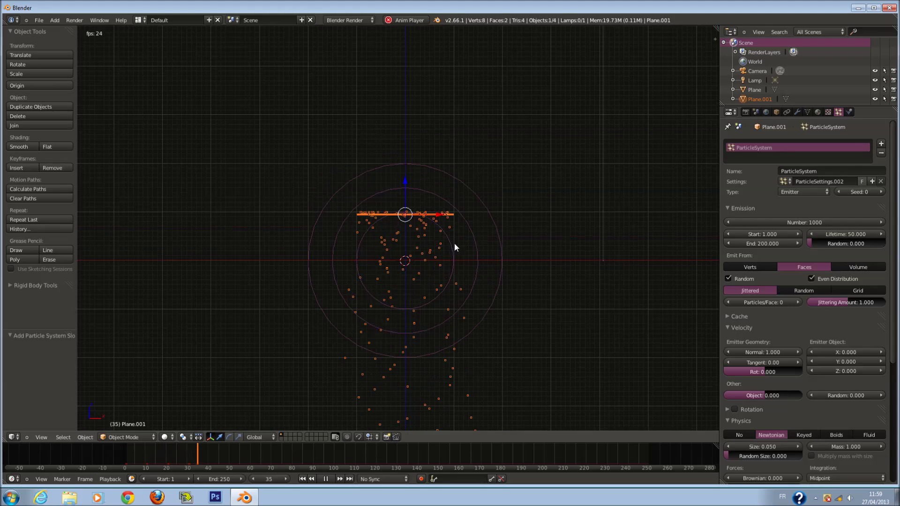
pyautogui.rightClick(469, 258)
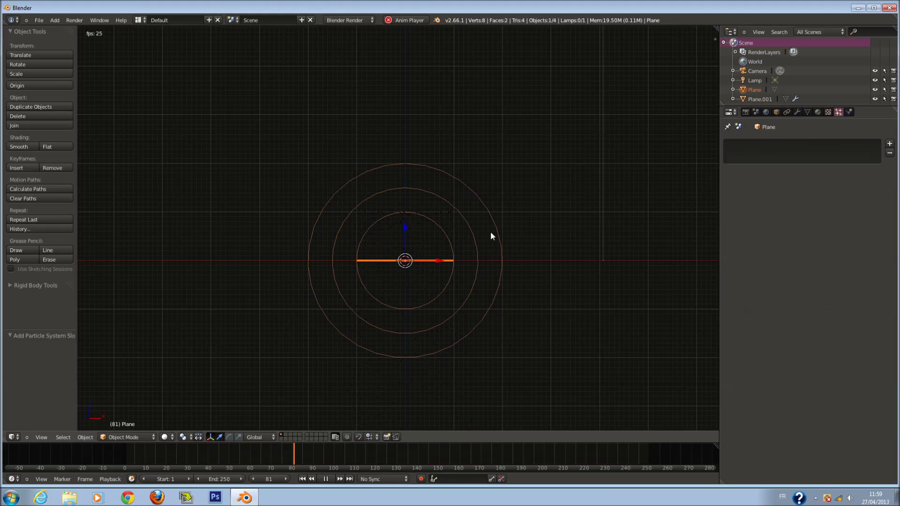
pyautogui.keyDown('shift'); pyautogui.rightClick(450, 215); pyautogui.keyUp('shift')
pyautogui.press('g')
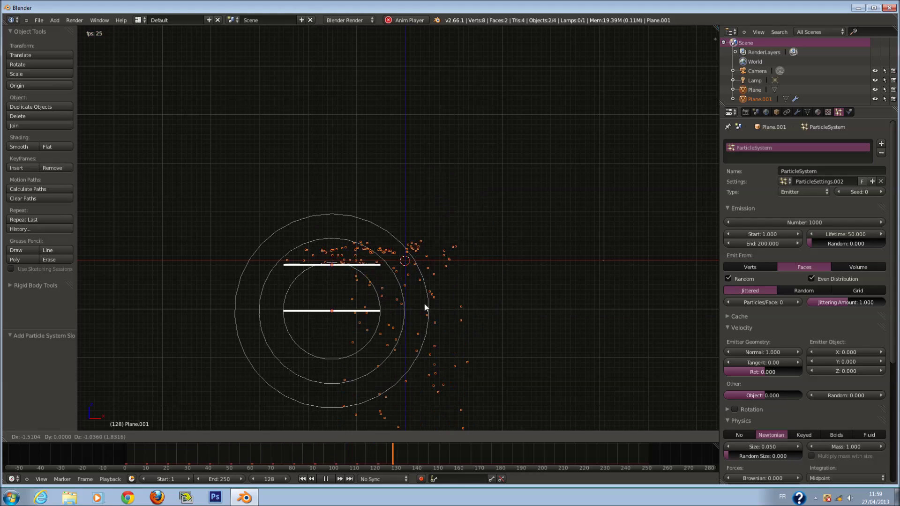
pyautogui.press('Escape')
# Step: Move the force field plane by -1.878 in X and -1.694 in Z, and check the emitter's particles falling past it
pyautogui.rightClick(496, 257)
pyautogui.press('g')
pyautogui.click(406, 338)
pyautogui.rightClick(424, 216)
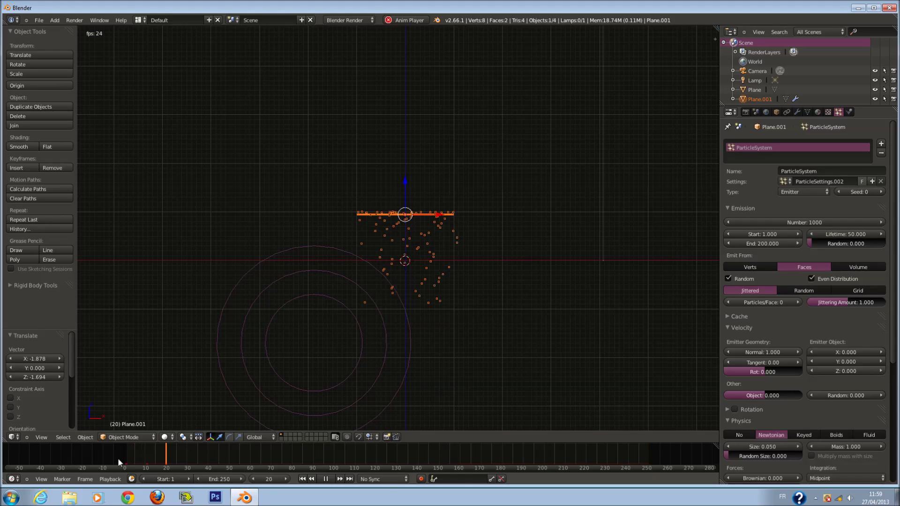
pyautogui.scroll(-1, 364, 207)
pyautogui.scroll(-1, 364, 207)
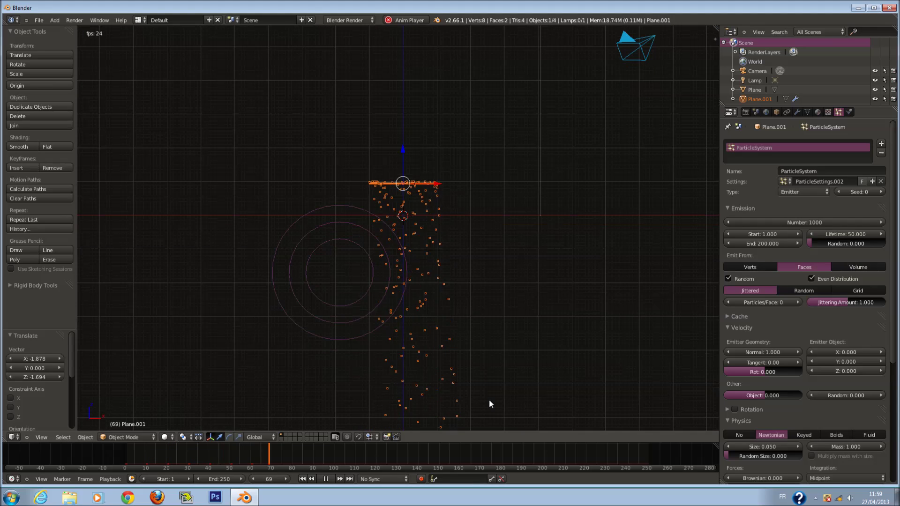
# Step: Set the force field's Flow to 5.000 and select the emitter along with it to check the particles
pyautogui.rightClick(391, 247)
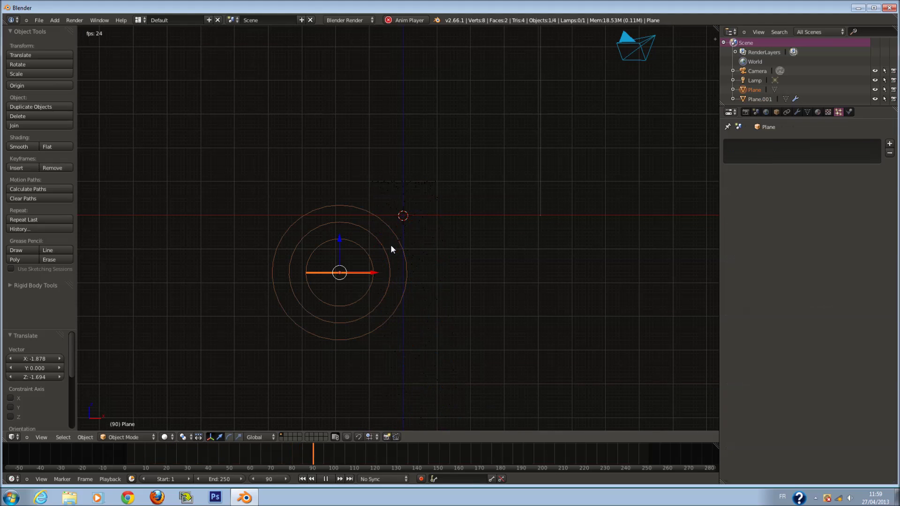
pyautogui.click(849, 112)
pyautogui.click(773, 258)
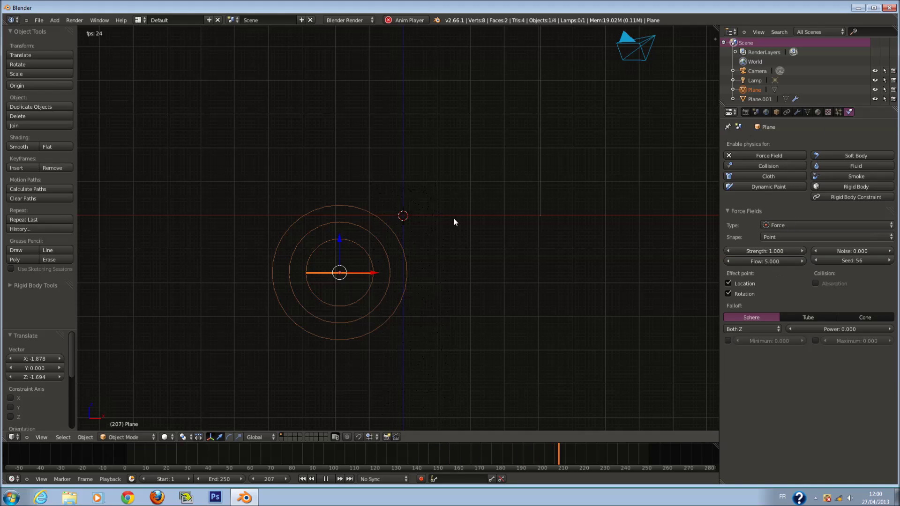
pyautogui.rightClick(416, 201)
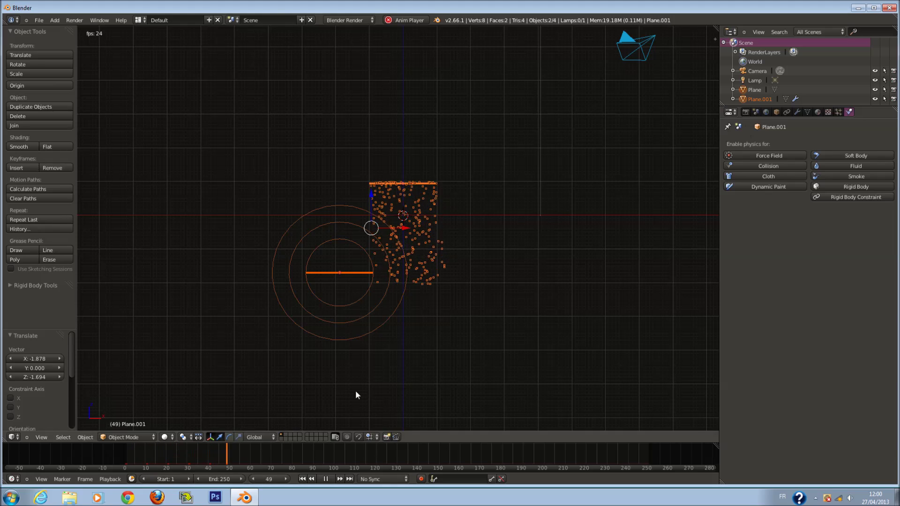
# Step: Set the force field's Noise to 5.000 and select the emitter along with its plane to check the particles
pyautogui.scroll(2, 395, 363)
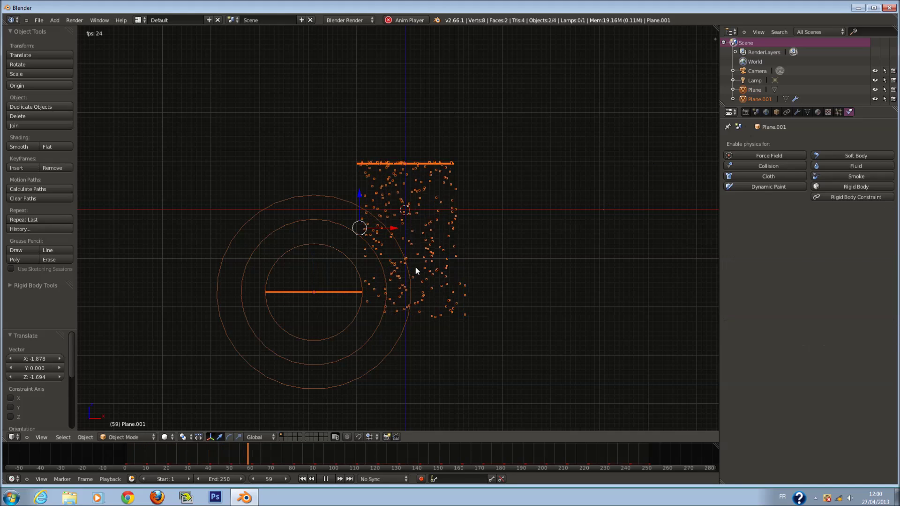
pyautogui.rightClick(407, 271)
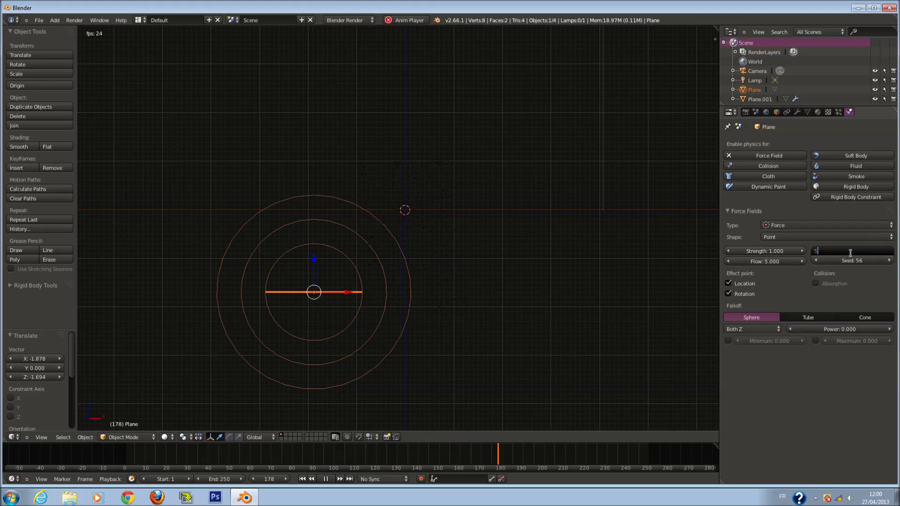
pyautogui.rightClick(401, 183)
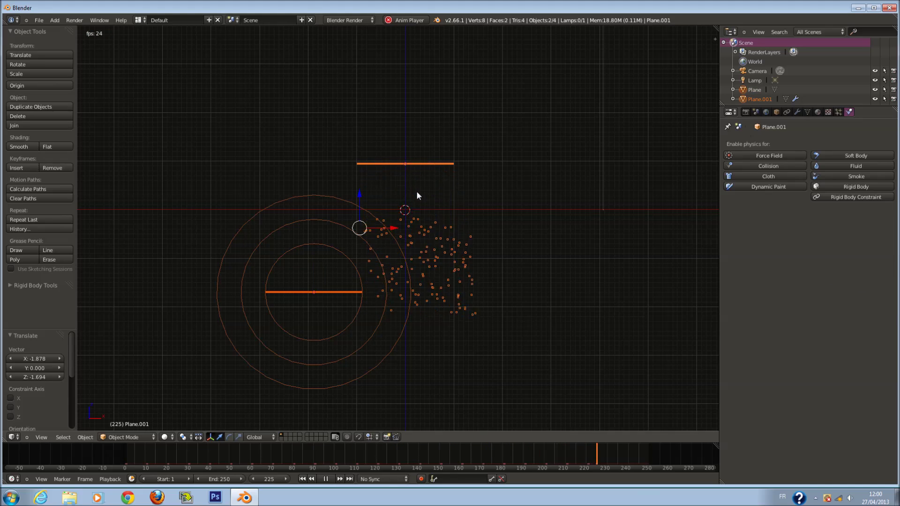
pyautogui.rightClick(394, 230)
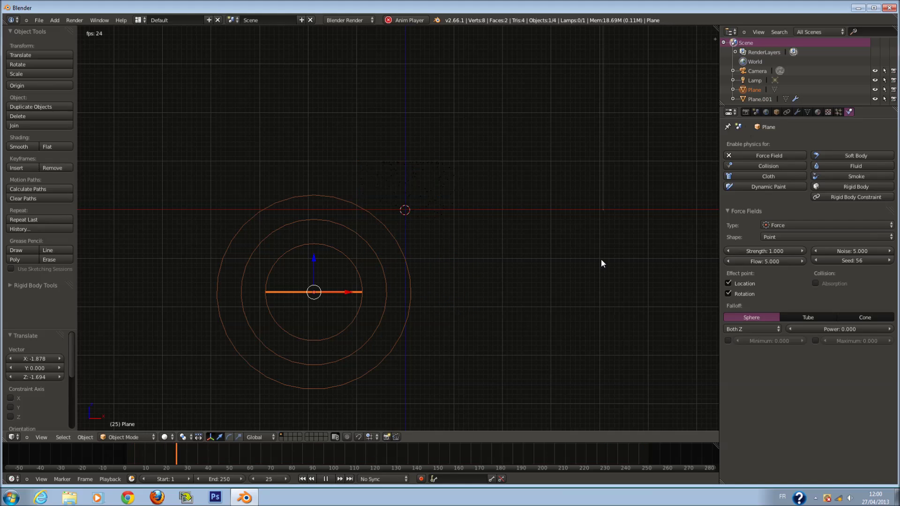
# Step: Select the emitter plane and examine its particles from an angled view and from the front
pyautogui.rightClick(421, 162)
pyautogui.moveTo(482, 210); pyautogui.dragTo(434, 329, button='middle')
pyautogui.scroll(-5, 564, 235)
pyautogui.press('KP_1')
pyautogui.scroll(7, 391, 267)
pyautogui.scroll(1, 420, 250)
pyautogui.keyDown('shift'); pyautogui.scroll(11, 437, 218); pyautogui.keyUp('shift')
pyautogui.keyDown('shift'); pyautogui.scroll(-4, 427, 235); pyautogui.keyUp('shift')
pyautogui.scroll(2, 415, 255)
# Step: Reset the force field's Flow and Noise to 0.000 while both planes are selected
pyautogui.keyDown('shift'); pyautogui.rightClick(404, 226); pyautogui.keyUp('shift')
pyautogui.click(860, 251)
pyautogui.write('0')
pyautogui.press('Return')
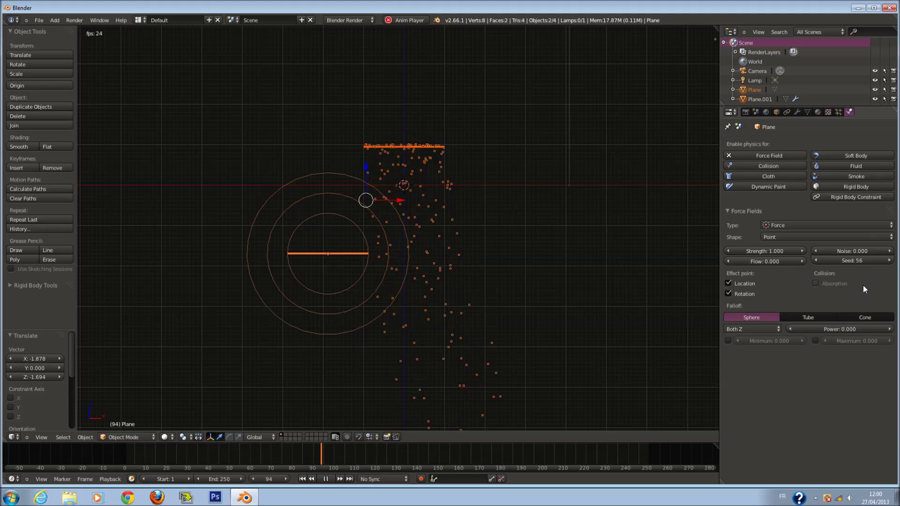
# Step: Try a Seed of 1 on the force field, check the particles, and restore the Seed to 56
pyautogui.click(845, 259)
pyautogui.write('1')
pyautogui.press('Return')
pyautogui.scroll(-5, 622, 303)
pyautogui.scroll(6, 621, 302)
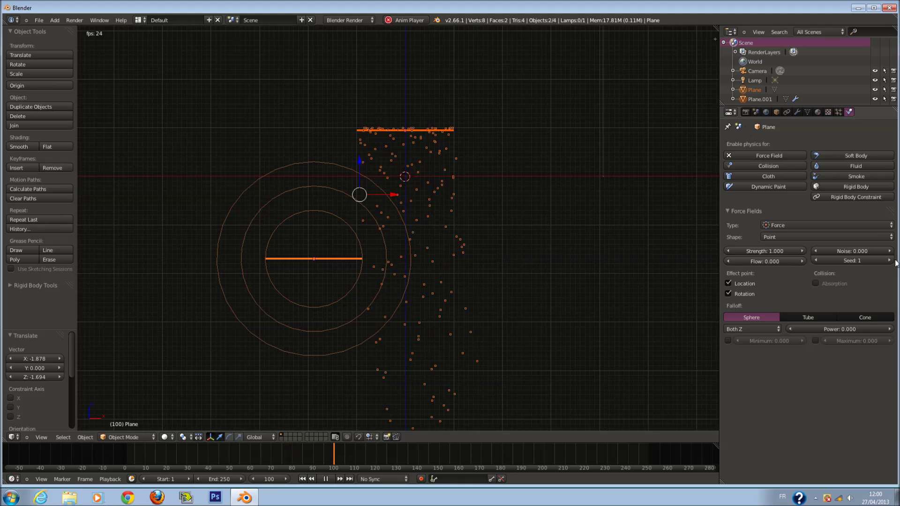
pyautogui.click(852, 260)
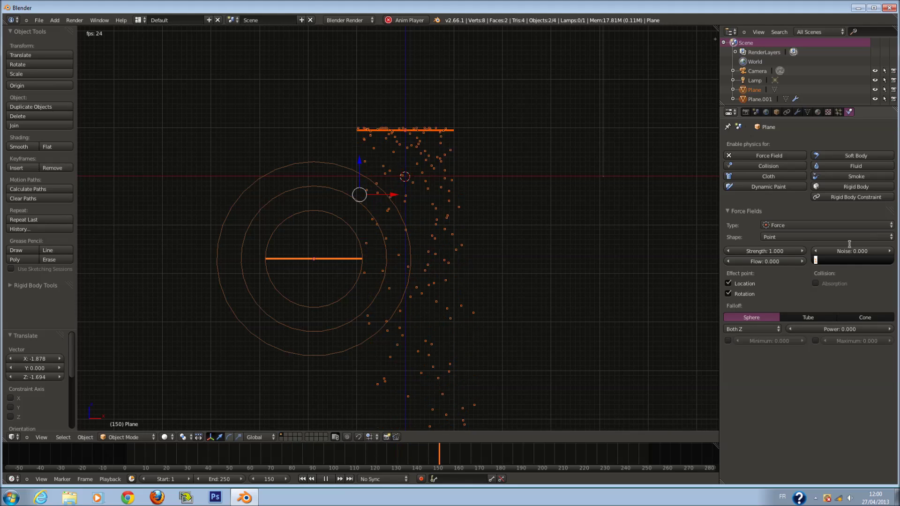
pyautogui.write('56')
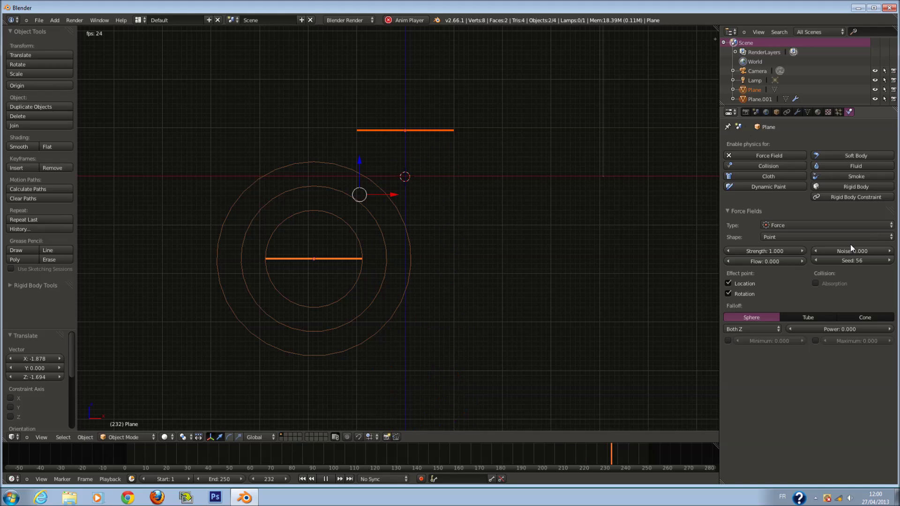
pyautogui.press('Return')
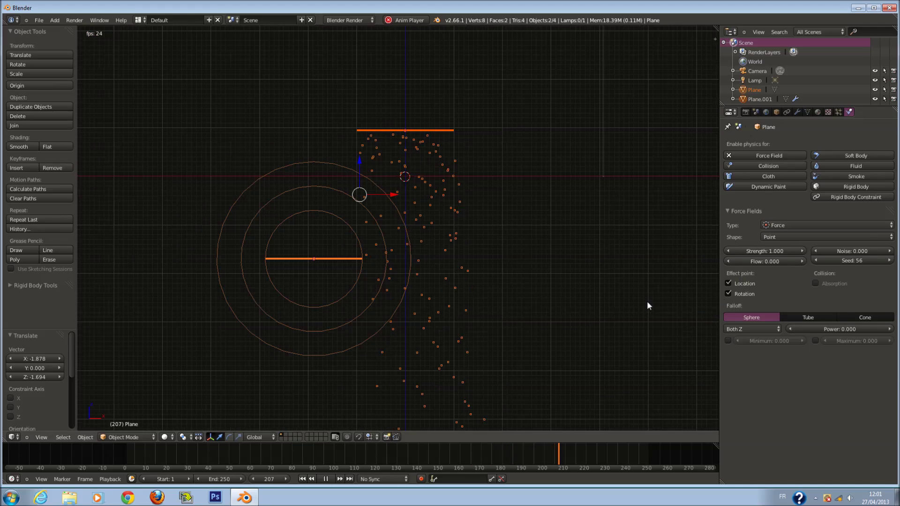
# Step: Toggle the force field's Location and Rotation effect points, leaving both on, and check the particles from different angles
pyautogui.scroll(1, 612, 311)
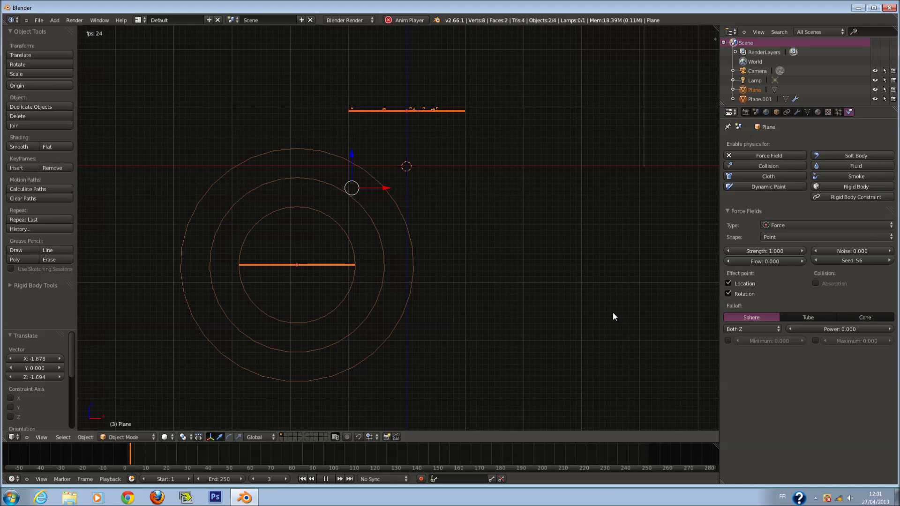
pyautogui.click(726, 283)
pyautogui.click(728, 294)
pyautogui.scroll(-2, 299, 270)
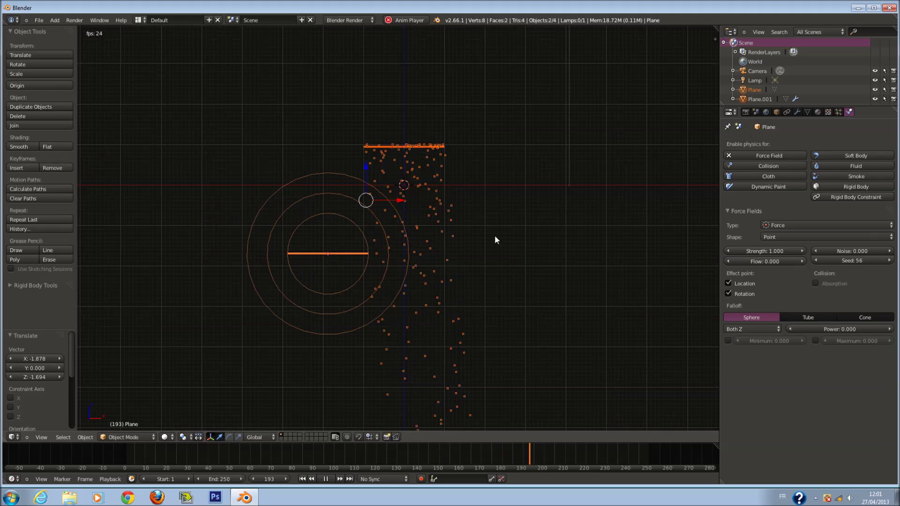
pyautogui.moveTo(493, 235); pyautogui.dragTo(507, 251, button='middle')
pyautogui.press('KP_1')
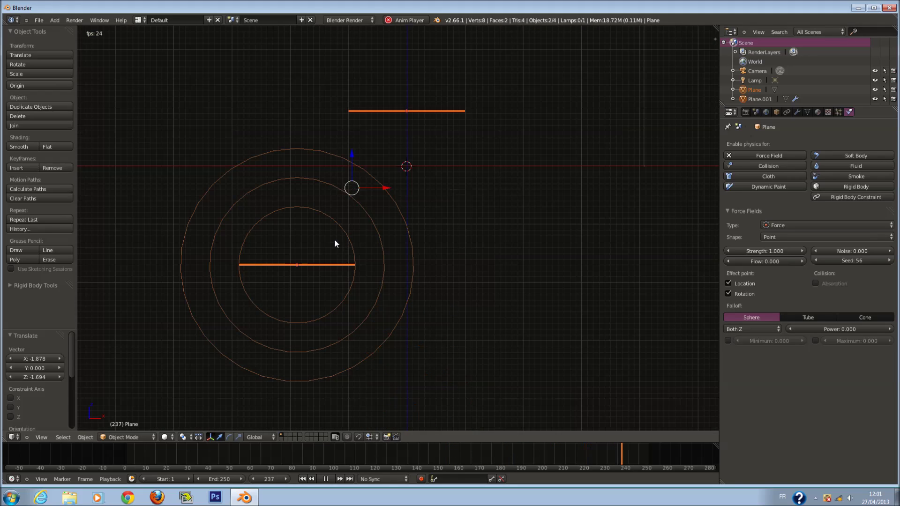
pyautogui.moveTo(602, 297); pyautogui.dragTo(398, 321, button='middle')
pyautogui.press('KP_1')
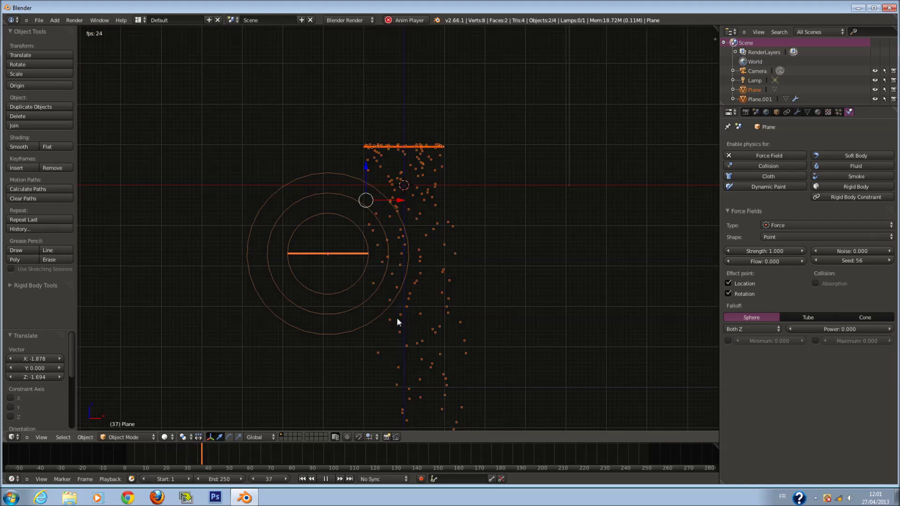
# Step: Enable Absorption for the force field, and add and remove Collision physics on its plane
pyautogui.click(815, 284)
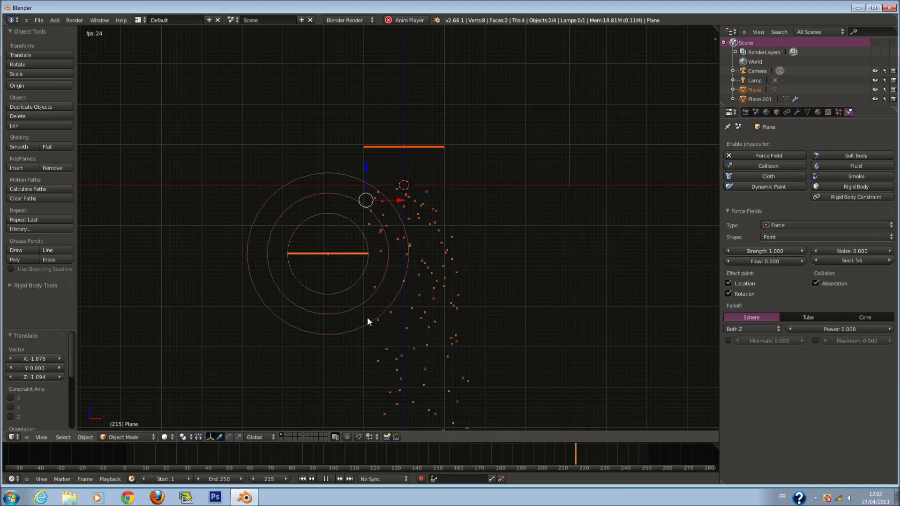
pyautogui.click(752, 167)
pyautogui.click(750, 167)
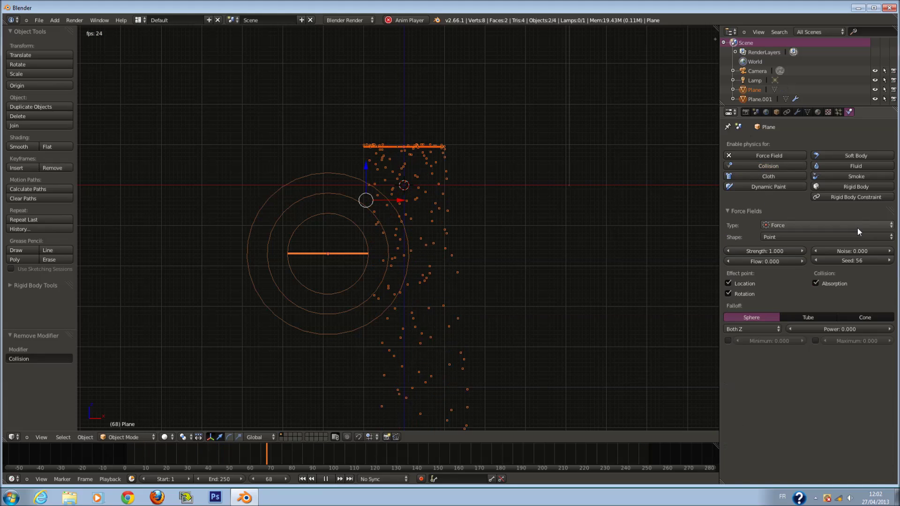
# Step: Try the Cone and Tube falloff shapes on the force field, compare the particles, and return the falloff to Sphere
pyautogui.click(865, 314)
pyautogui.click(806, 318)
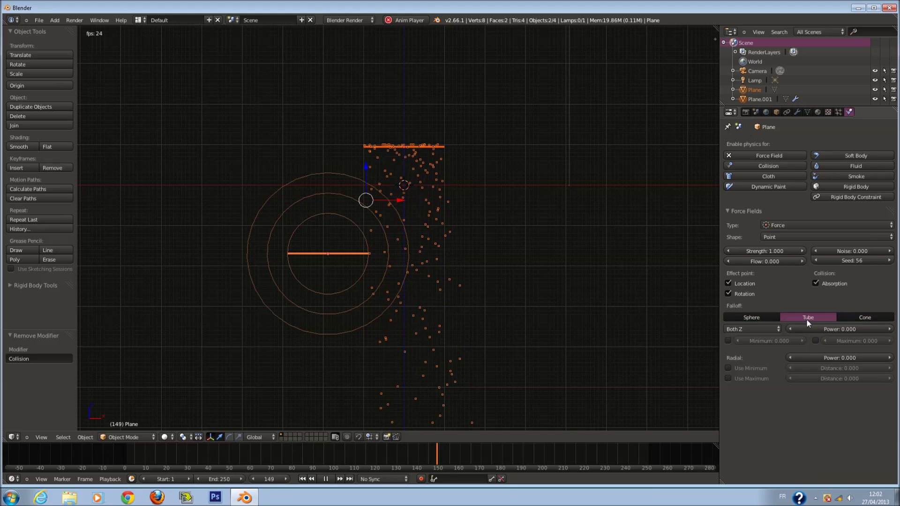
pyautogui.click(750, 318)
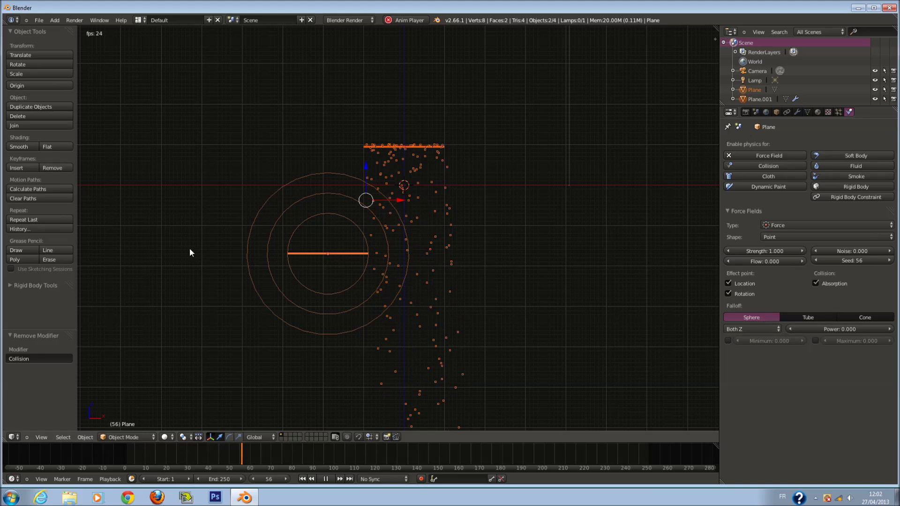
pyautogui.scroll(-3, 344, 342)
pyautogui.scroll(1, 347, 210)
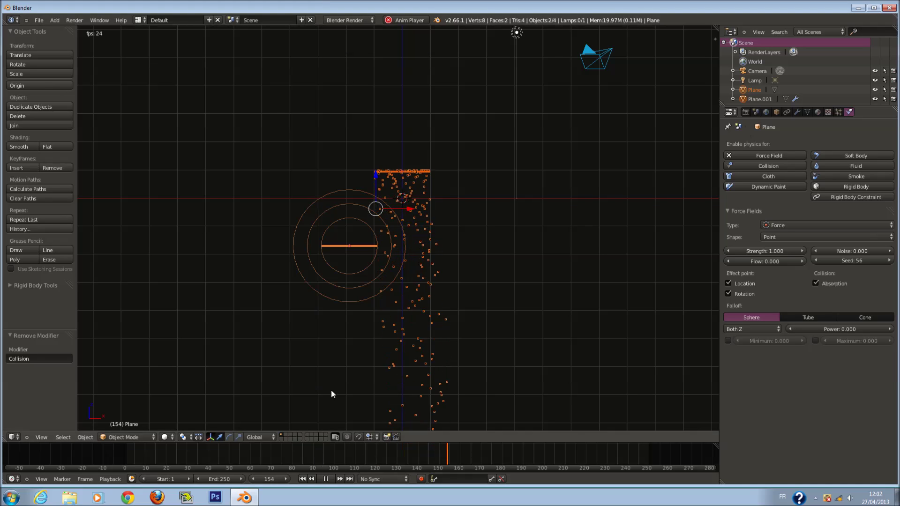
pyautogui.click(807, 317)
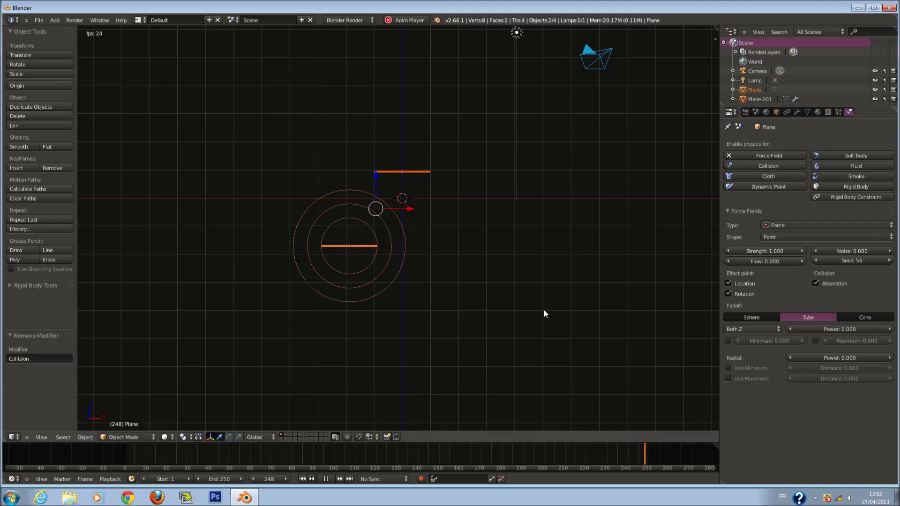
pyautogui.click(751, 329)
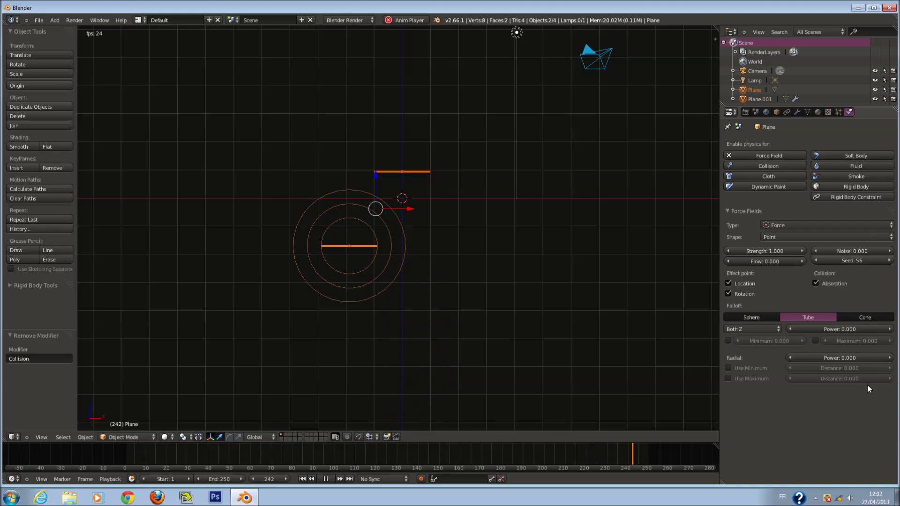
pyautogui.click(859, 318)
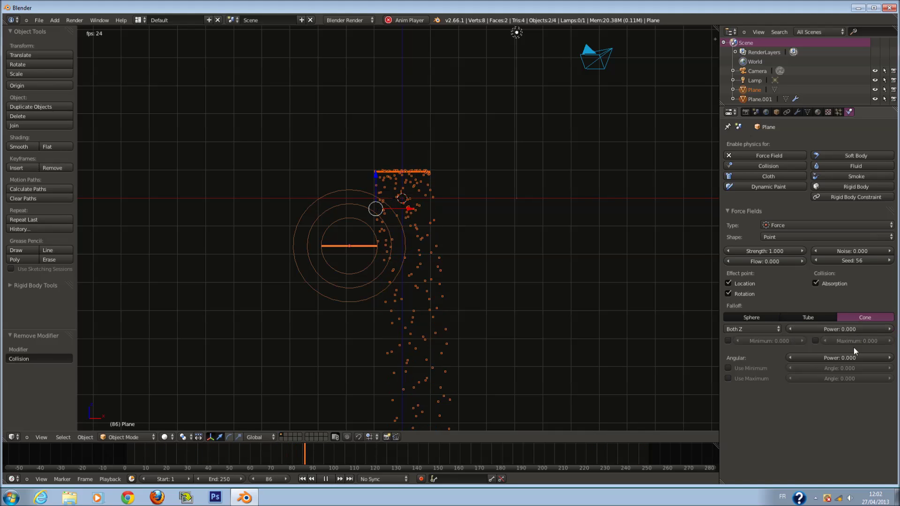
pyautogui.click(816, 318)
pyautogui.click(761, 317)
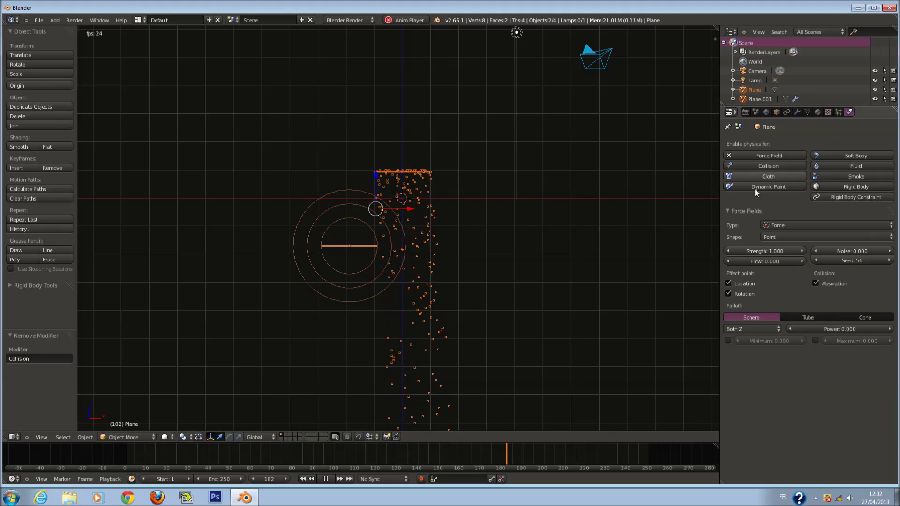
# Step: Try a force field on the upper emitter plane, review its particle settings, and remove the field from it
pyautogui.scroll(2, 450, 226)
pyautogui.rightClick(429, 146)
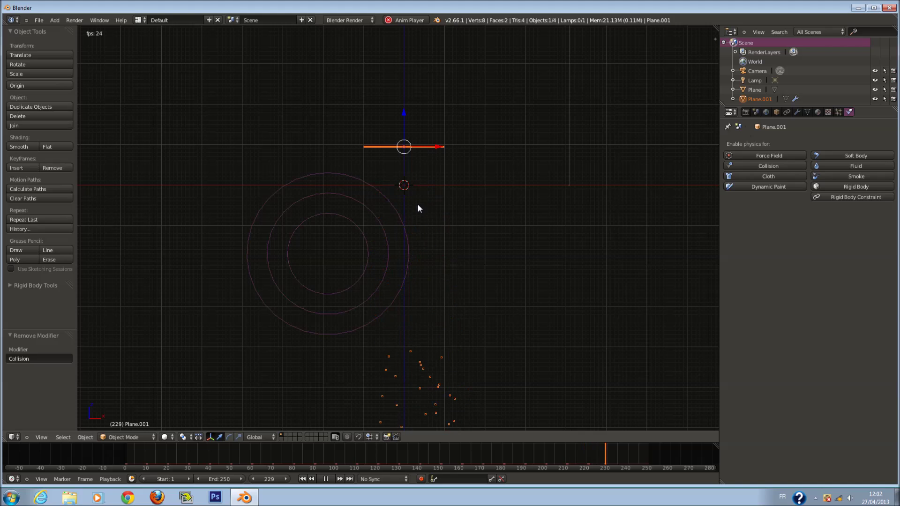
pyautogui.rightClick(406, 217)
pyautogui.rightClick(418, 150)
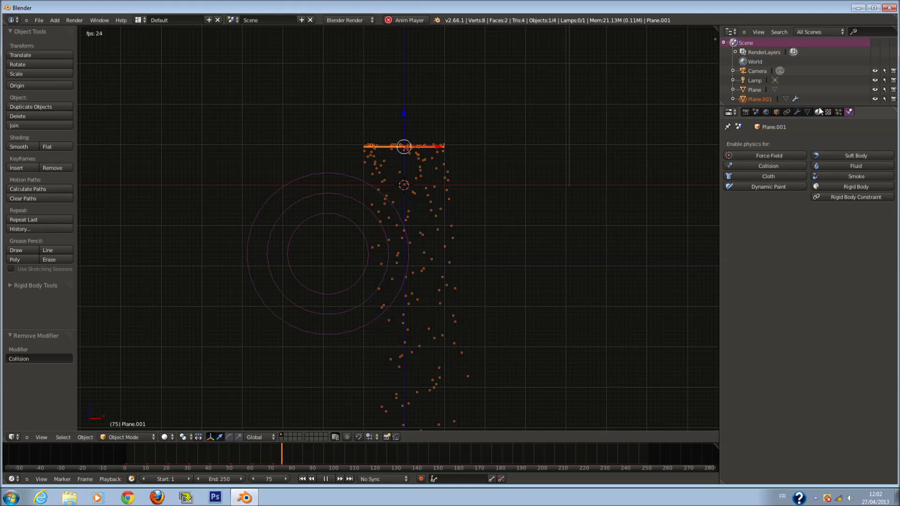
pyautogui.click(785, 155)
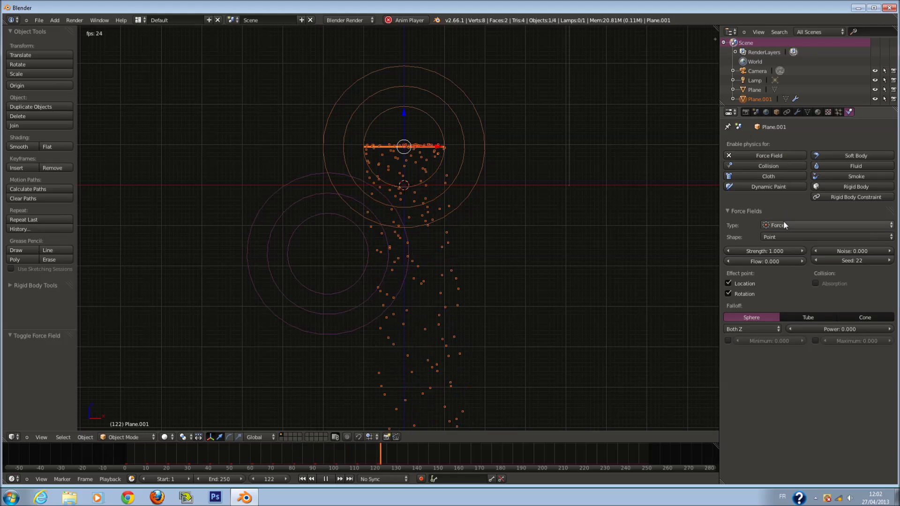
pyautogui.click(839, 112)
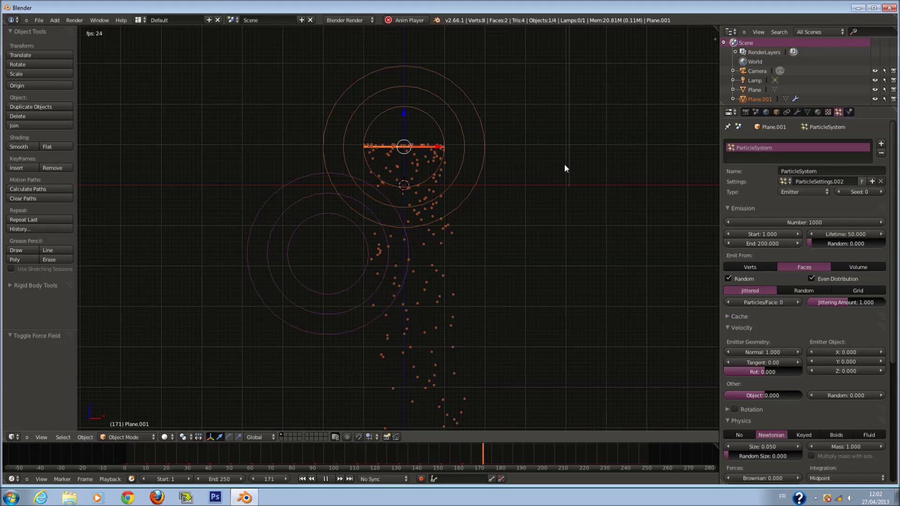
pyautogui.click(849, 112)
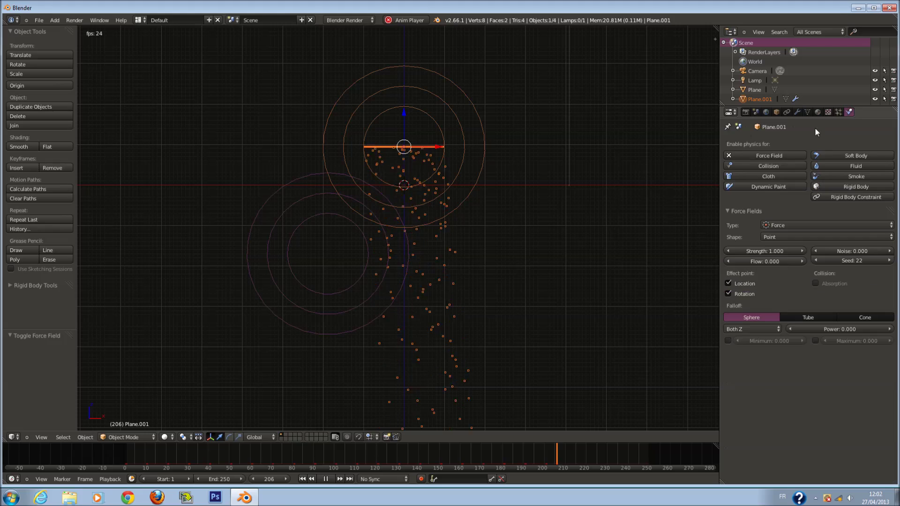
pyautogui.click(729, 155)
# Step: Select the lower plane and change its force field type to Wind
pyautogui.rightClick(383, 240)
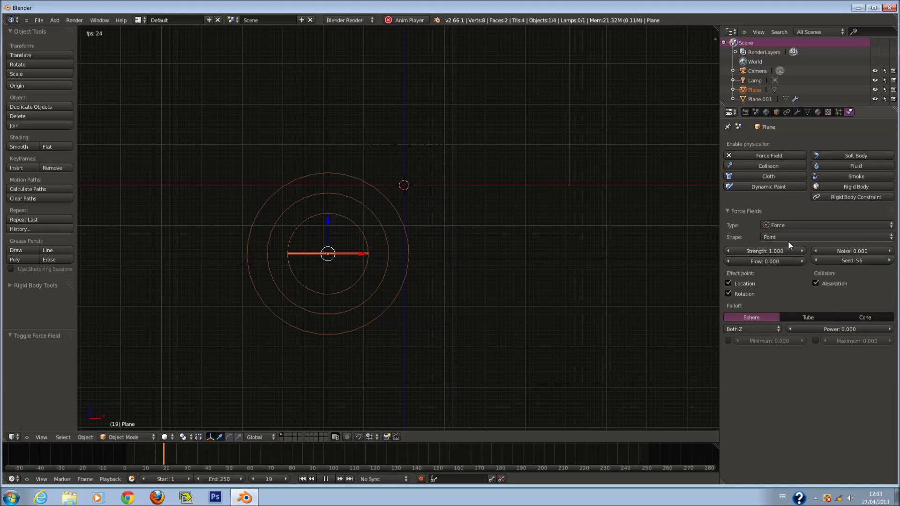
pyautogui.click(796, 225)
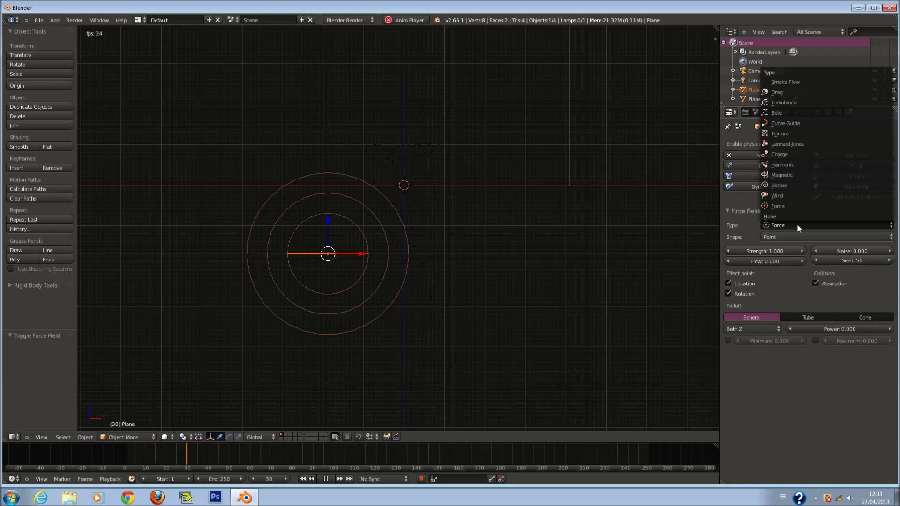
pyautogui.click(795, 197)
# Step: Rotate the wind plane by about 40.019° so that it points toward the emitter's particles
pyautogui.press('r')
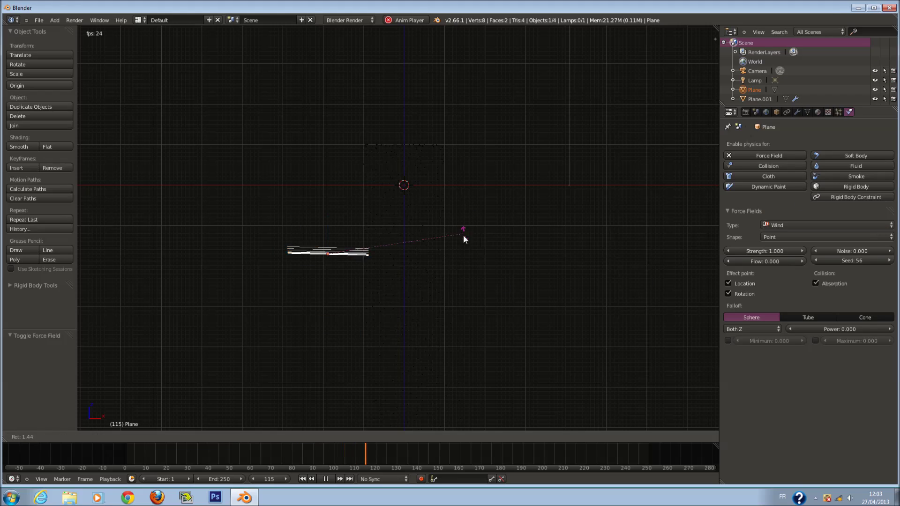
pyautogui.click(401, 328)
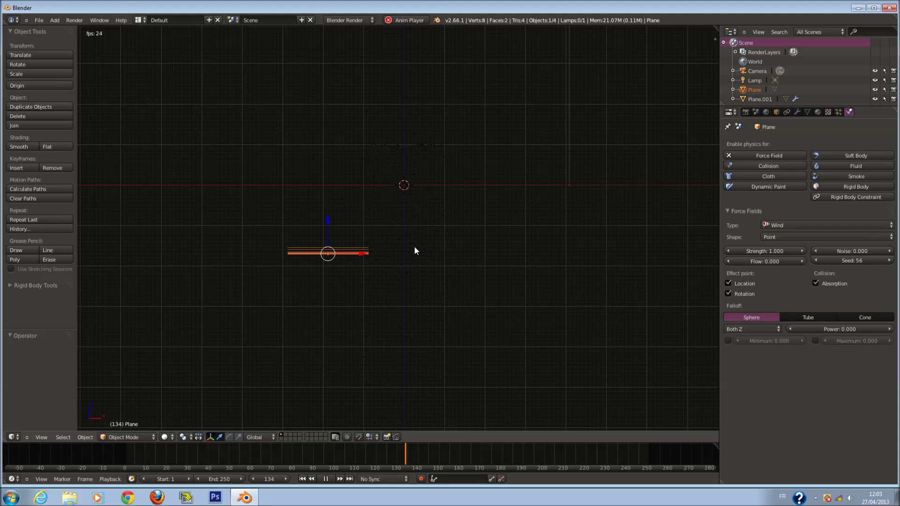
pyautogui.press('r')
pyautogui.click(411, 322)
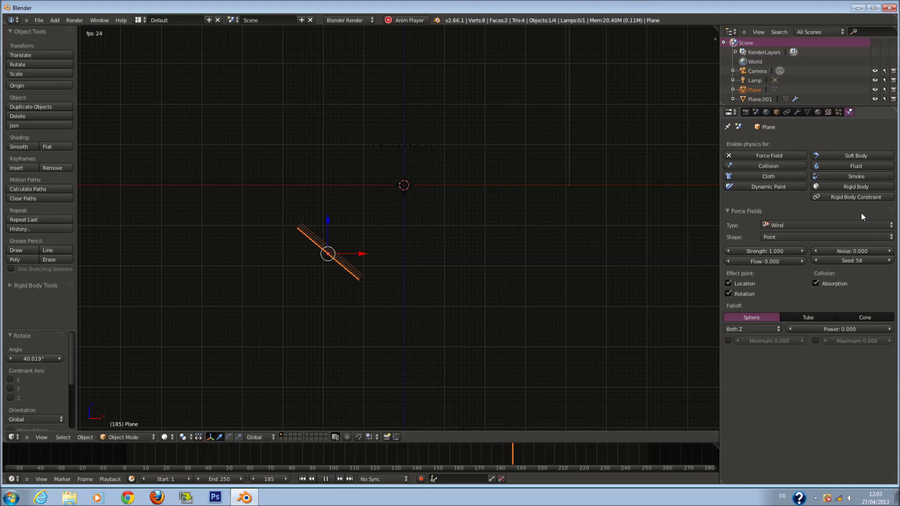
# Step: Raise the wind's Strength to about 254.681 and select the emitter along with it to check the blown particles
pyautogui.moveTo(757, 255); pyautogui.dragTo(795, 257)
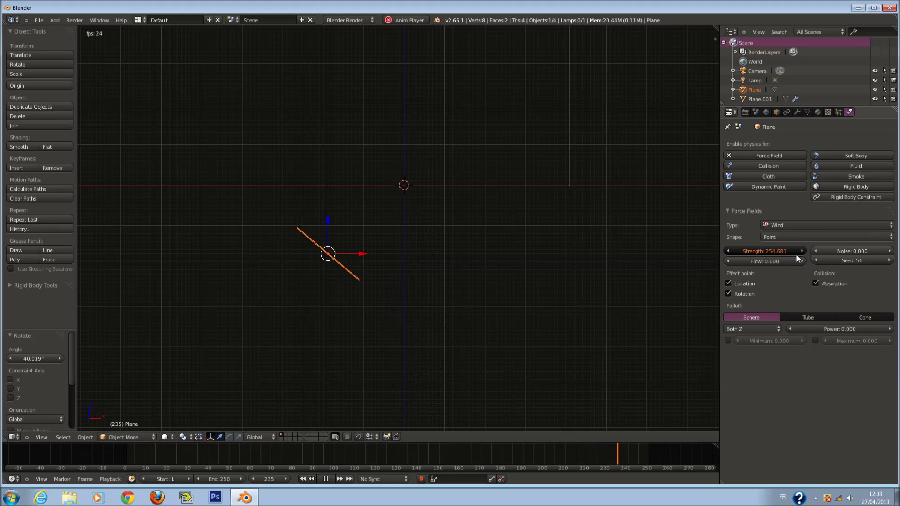
pyautogui.rightClick(383, 144)
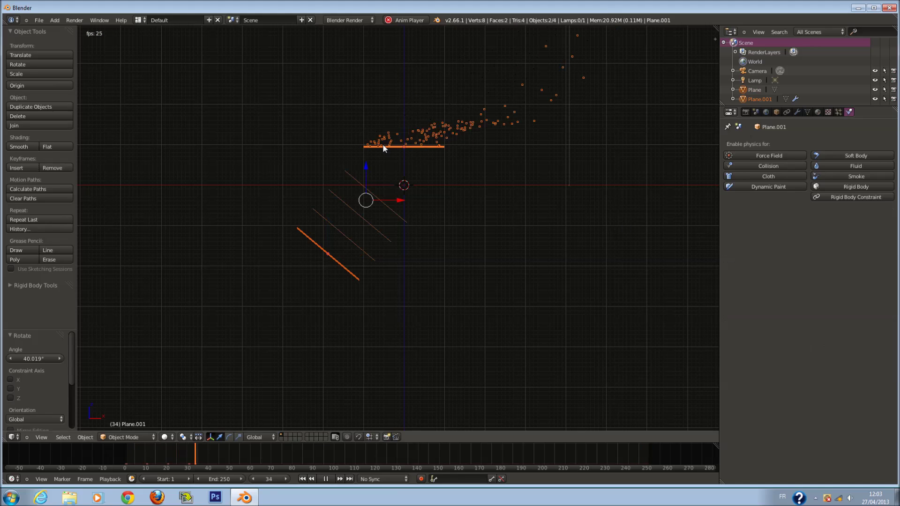
pyautogui.scroll(-2, 484, 169)
pyautogui.scroll(3, 503, 178)
pyautogui.keyDown('shift'); pyautogui.scroll(3, 483, 192); pyautogui.keyUp('shift')
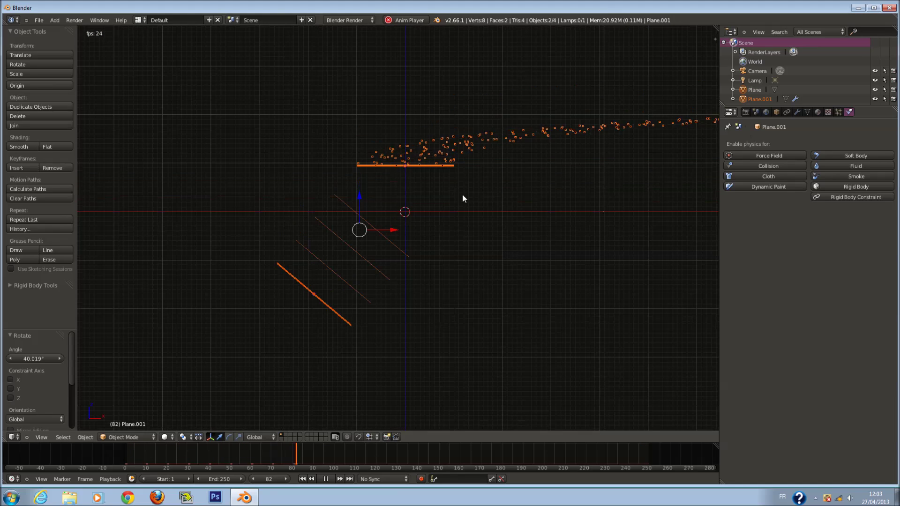
# Step: Set the wind plane's Strength to 0 and Flow to about 1.180, and select the emitter to check its particles
pyautogui.rightClick(386, 235)
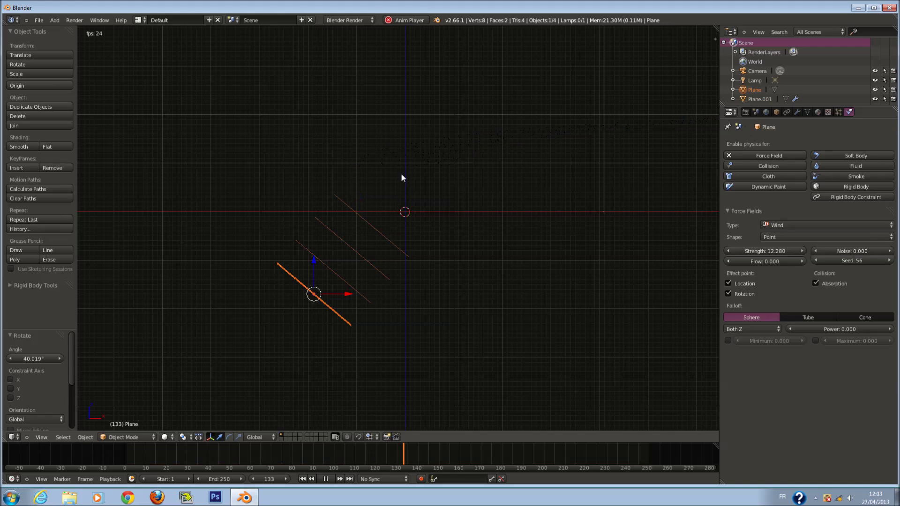
pyautogui.rightClick(403, 169)
pyautogui.rightClick(380, 238)
pyautogui.moveTo(754, 251); pyautogui.dragTo(759, 253)
pyautogui.moveTo(766, 260); pyautogui.dragTo(786, 254)
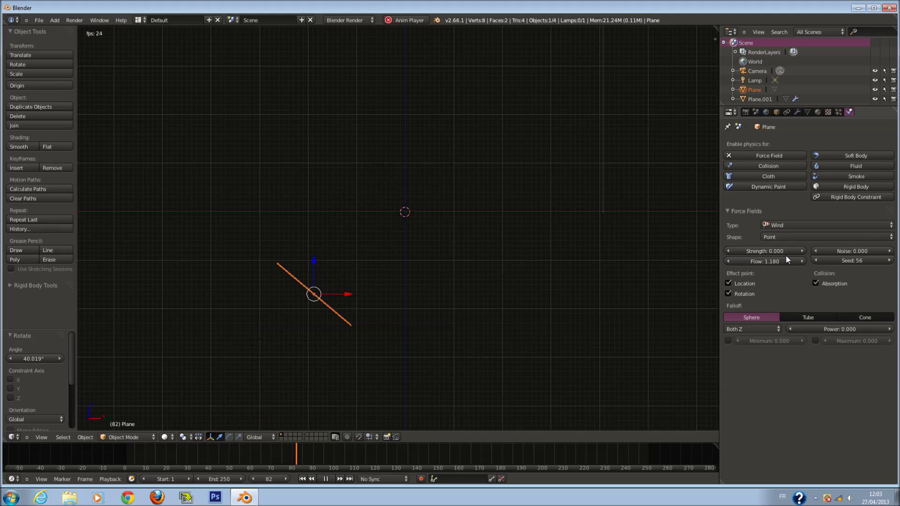
pyautogui.rightClick(430, 170)
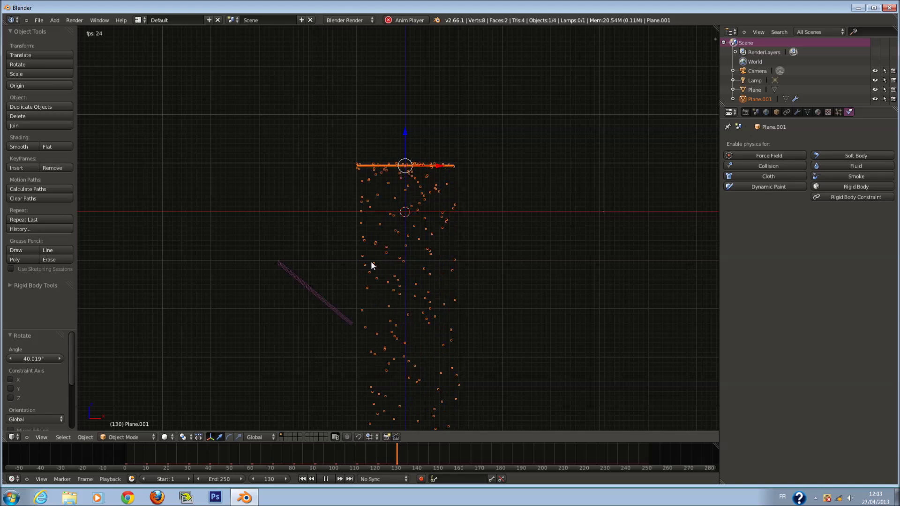
# Step: Raise the wind plane's Strength to about 21.199 and select the emitter along with it to check the blown particles
pyautogui.rightClick(336, 305)
pyautogui.moveTo(760, 252); pyautogui.dragTo(777, 253)
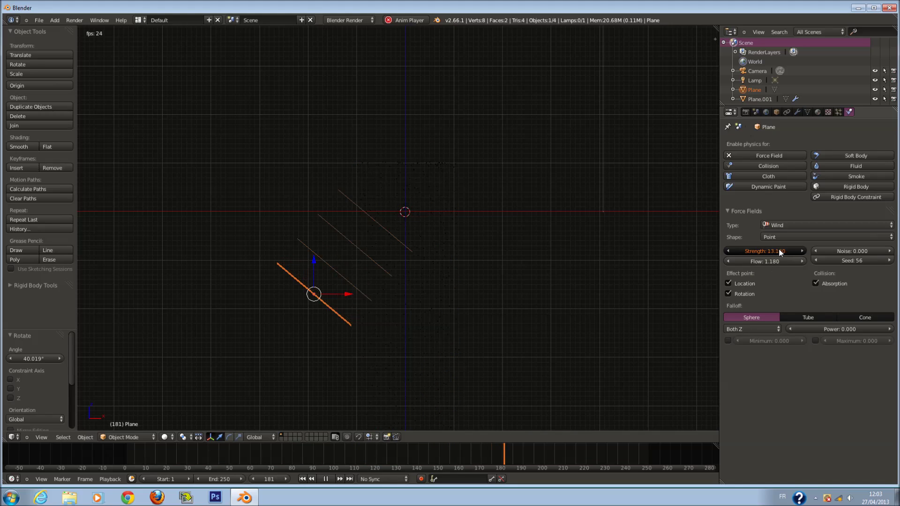
pyautogui.rightClick(446, 194)
pyautogui.scroll(-3, 513, 189)
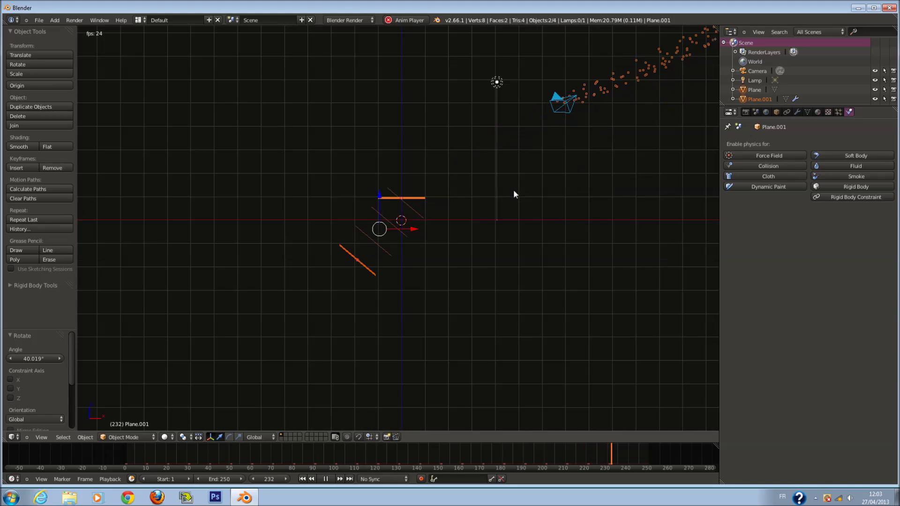
pyautogui.scroll(1, 513, 189)
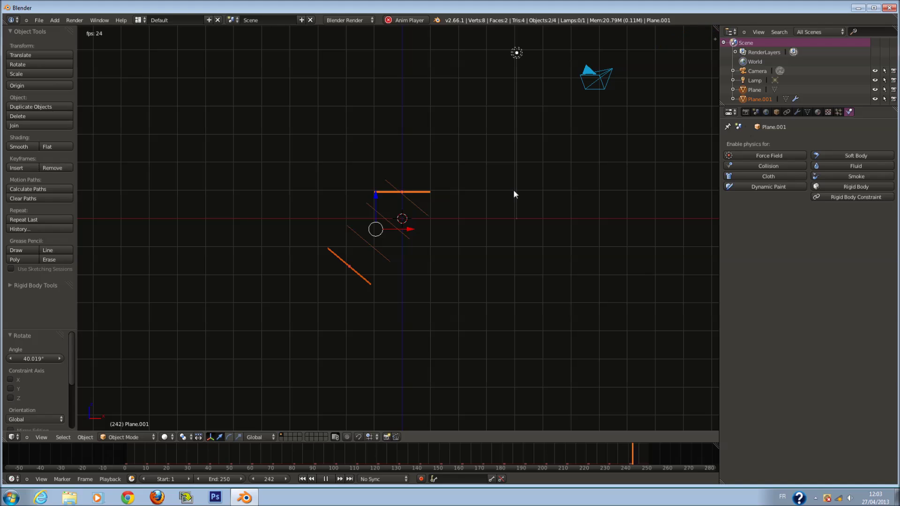
# Step: Try a strongly negative Strength on the wind plane, and reset both its Strength and Flow to 0
pyautogui.rightClick(426, 216)
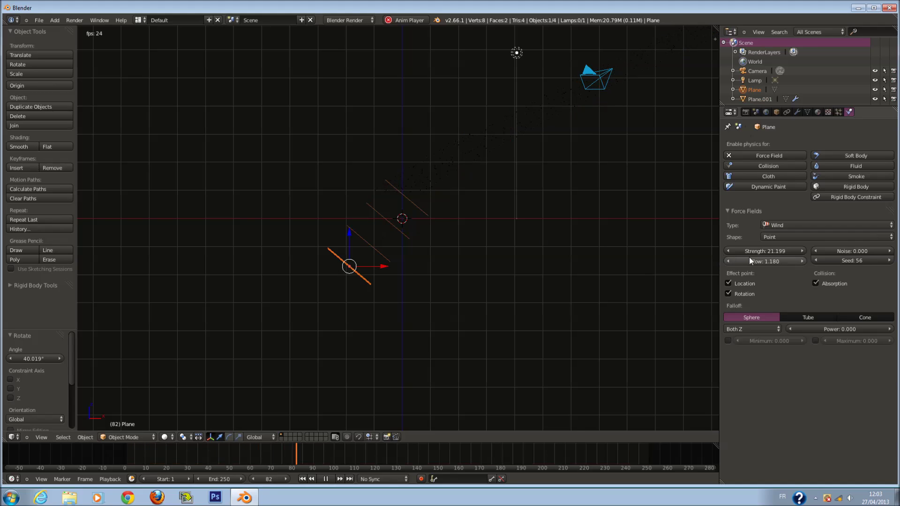
pyautogui.moveTo(782, 251); pyautogui.dragTo(688, 249)
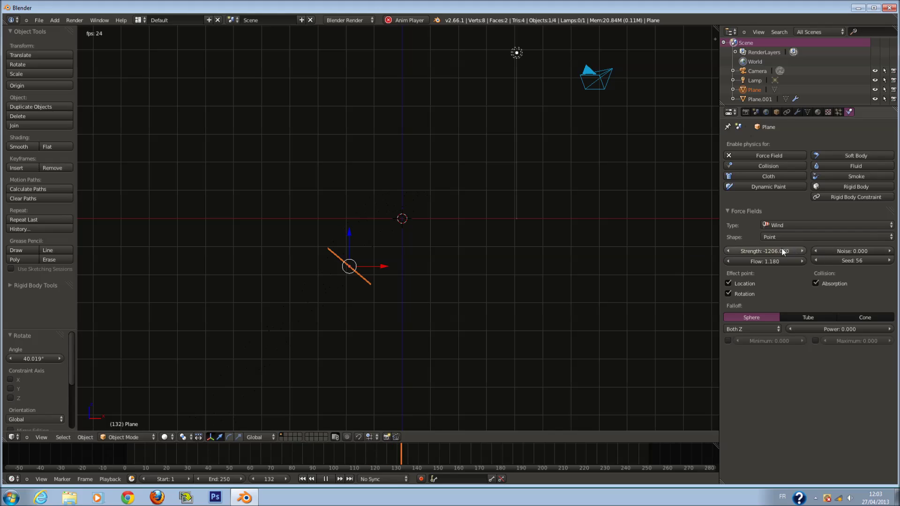
pyautogui.click(767, 254)
pyautogui.write('0')
pyautogui.press('Return')
pyautogui.click(770, 263)
pyautogui.write('0')
pyautogui.press('Return')
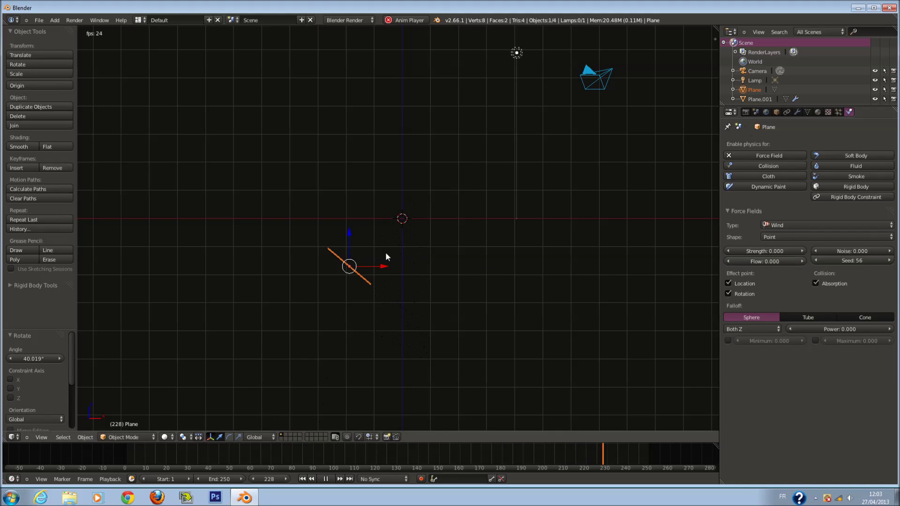
# Step: Change the lower plane's force field type to Vortex, leaving its shape as Point
pyautogui.scroll(2, 534, 241)
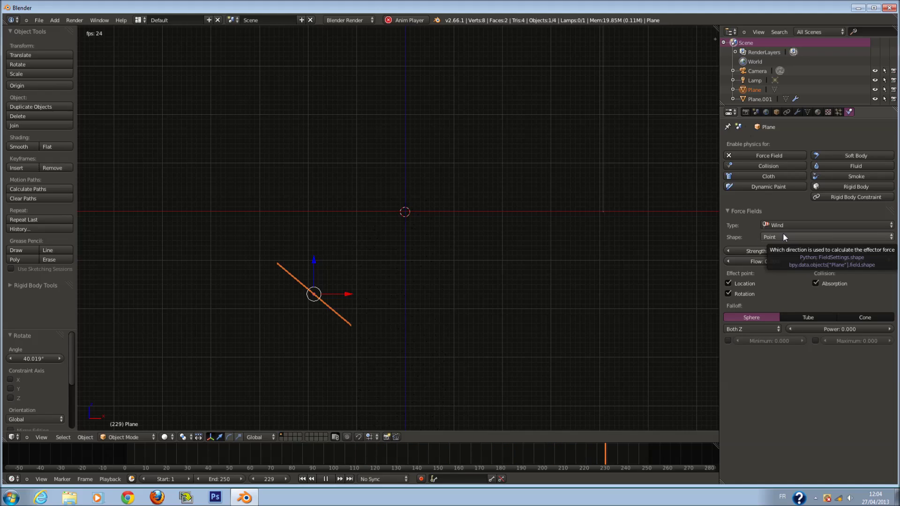
pyautogui.click(827, 236)
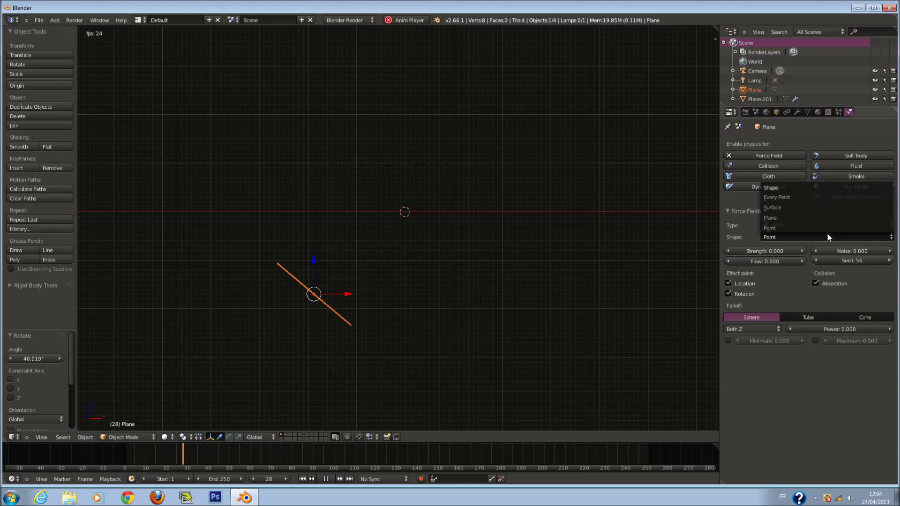
pyautogui.click(780, 226)
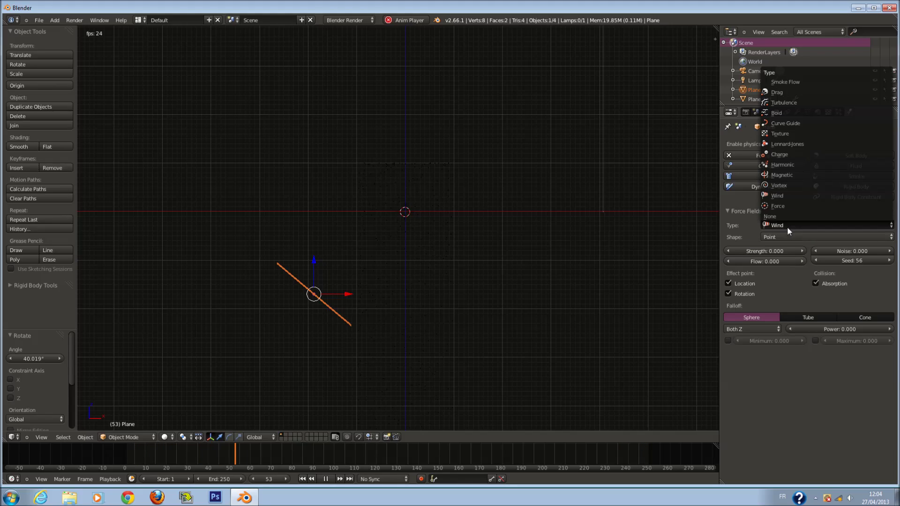
pyautogui.click(788, 185)
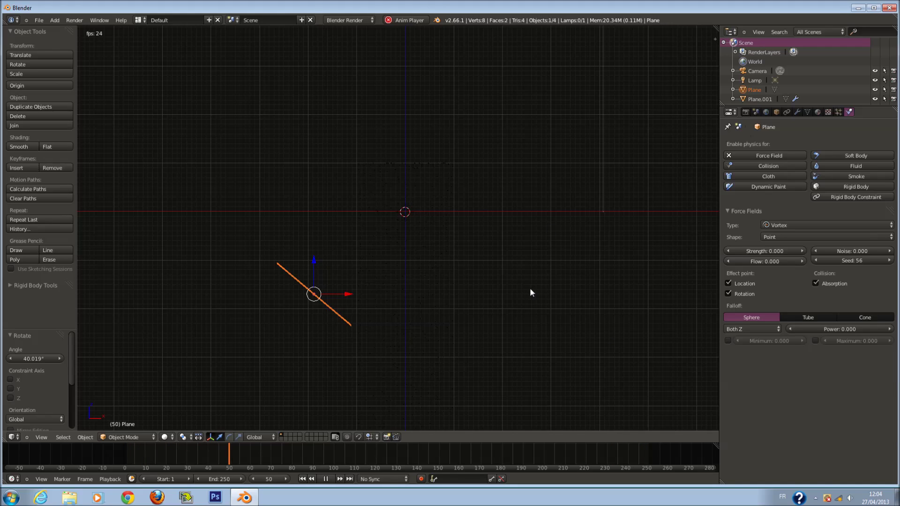
# Step: Examine the Vortex plane from several angles in both wireframe and solid display
pyautogui.moveTo(524, 285); pyautogui.dragTo(336, 294, button='middle')
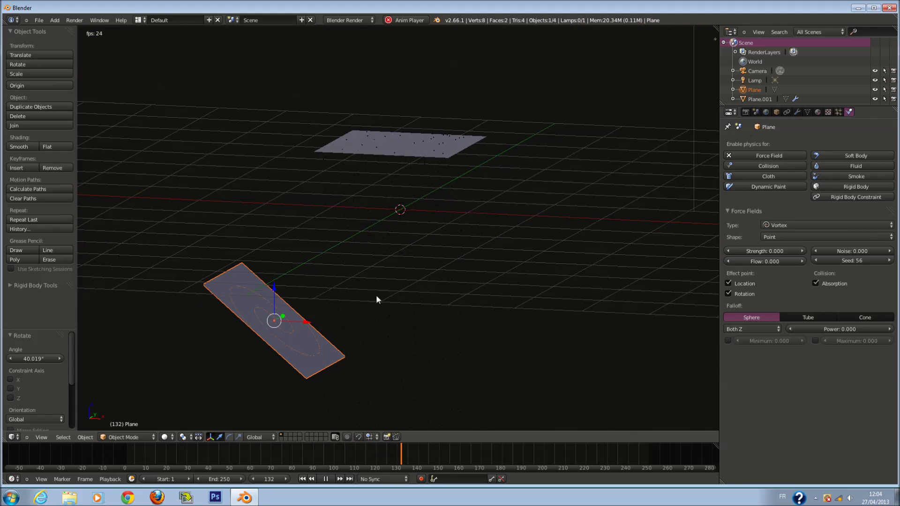
pyautogui.press('z')
pyautogui.moveTo(367, 235); pyautogui.dragTo(325, 340, button='middle')
pyautogui.press('g')
pyautogui.rightClick(325, 341)
pyautogui.press('z')
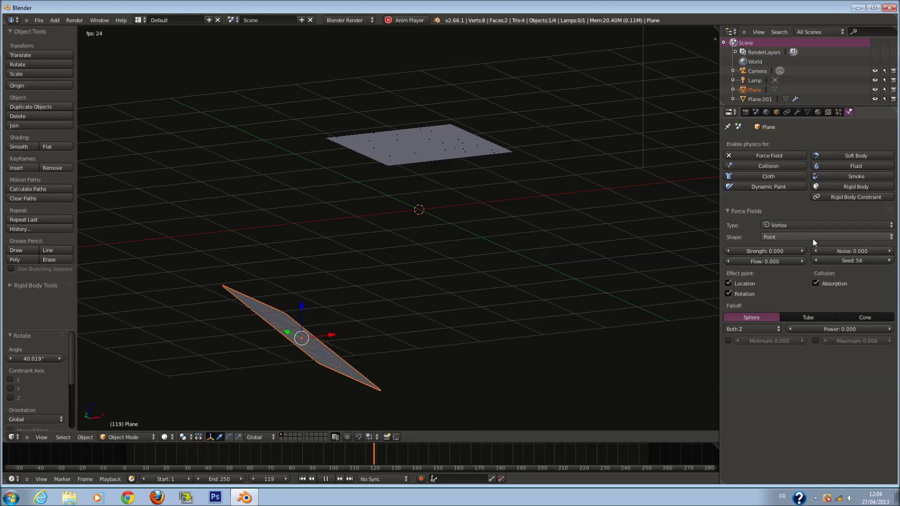
# Step: Try the Magnetic force field type on the lower plane and switch it to Harmonic
pyautogui.click(820, 223)
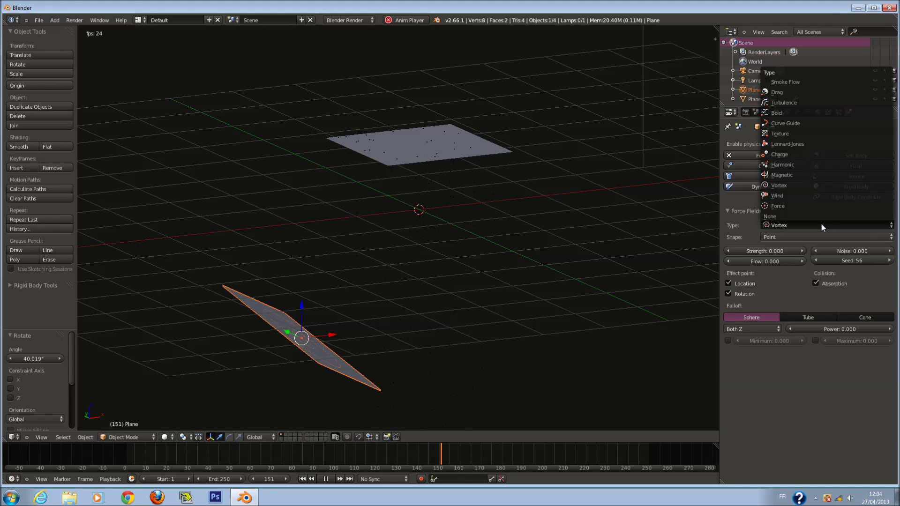
pyautogui.click(809, 174)
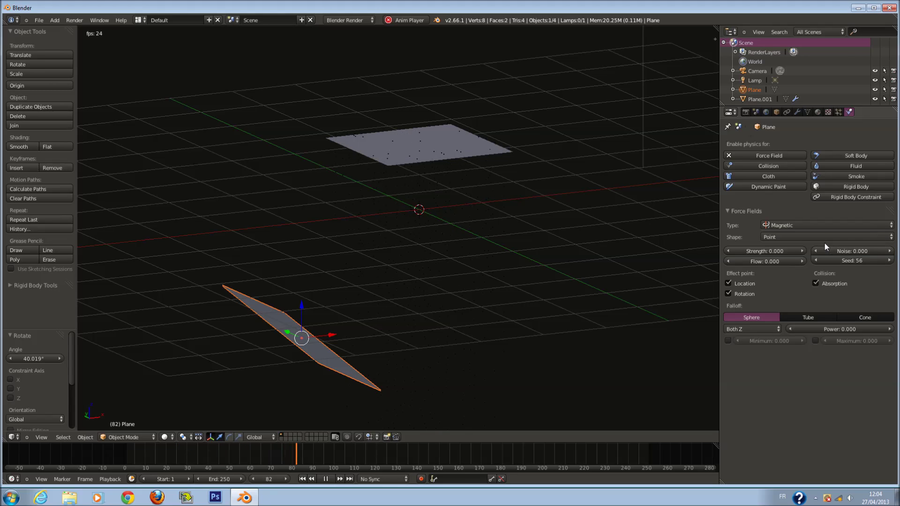
pyautogui.click(817, 226)
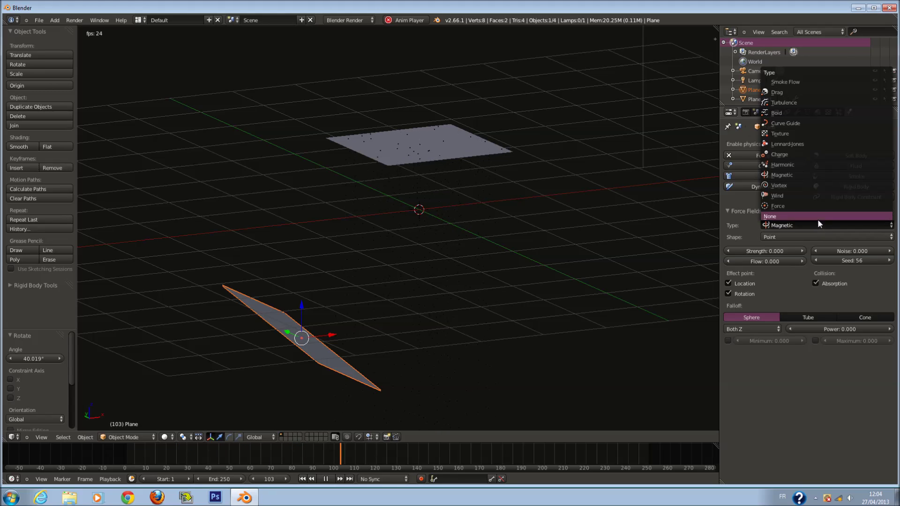
pyautogui.click(809, 164)
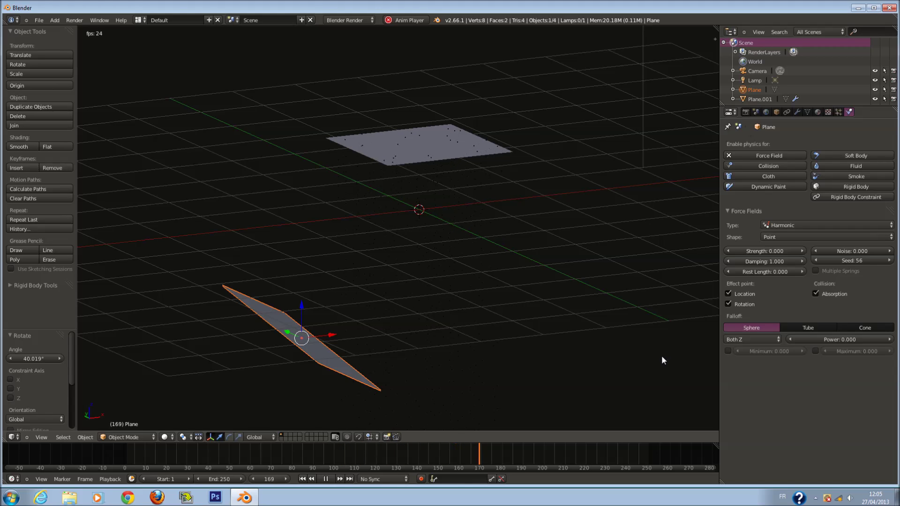
# Step: Examine the emitter's particles and the lower plane's Harmonic field settings by selecting the two planes alternately
pyautogui.moveTo(657, 370); pyautogui.dragTo(448, 183, button='middle')
pyautogui.rightClick(431, 148)
pyautogui.rightClick(303, 334)
pyautogui.moveTo(302, 335); pyautogui.dragTo(438, 281, button='middle')
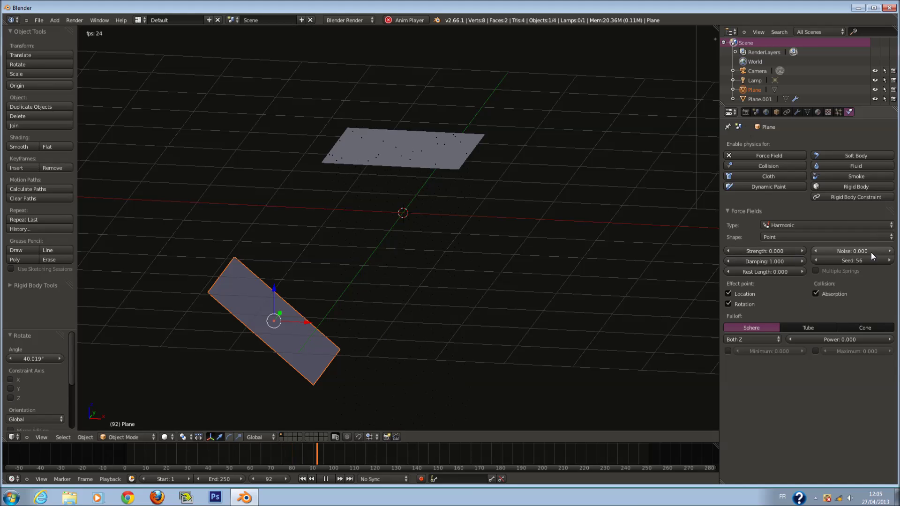
pyautogui.moveTo(612, 365); pyautogui.dragTo(345, 313, button='middle')
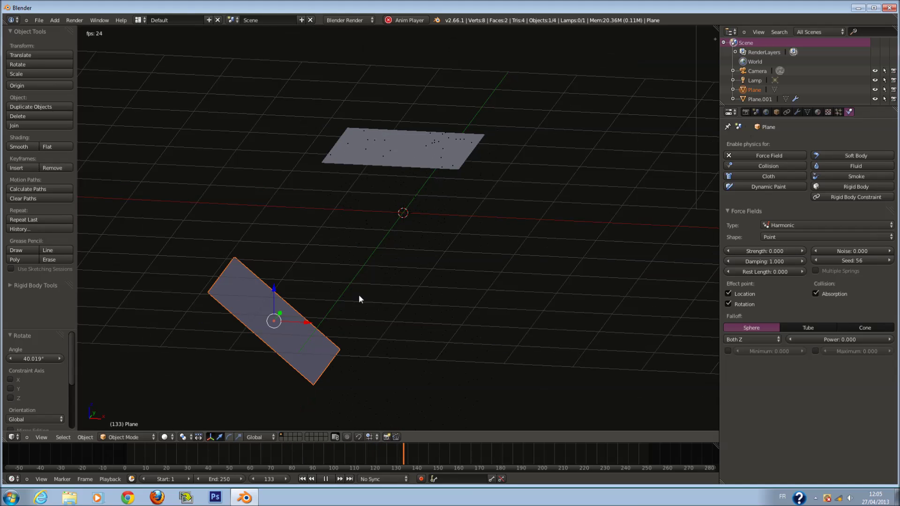
pyautogui.rightClick(365, 164)
pyautogui.rightClick(291, 326)
pyautogui.rightClick(456, 173)
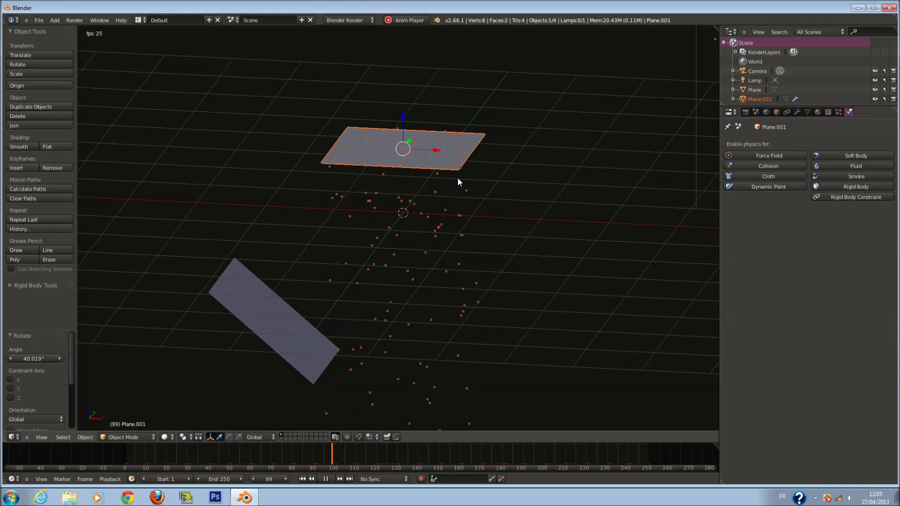
pyautogui.rightClick(332, 350)
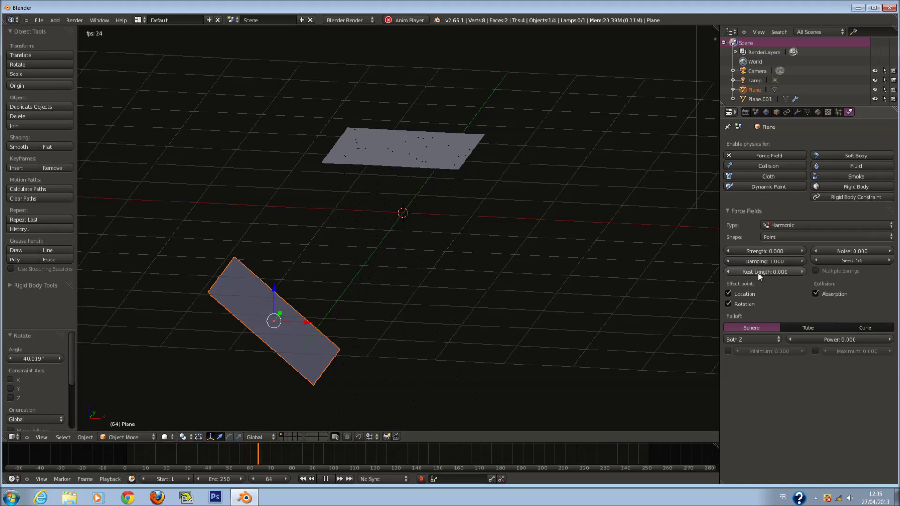
pyautogui.rightClick(437, 165)
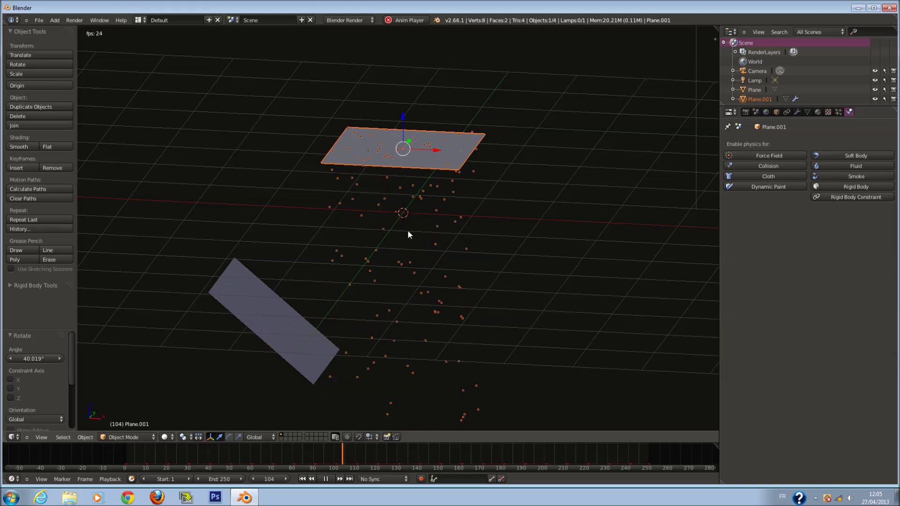
pyautogui.rightClick(316, 328)
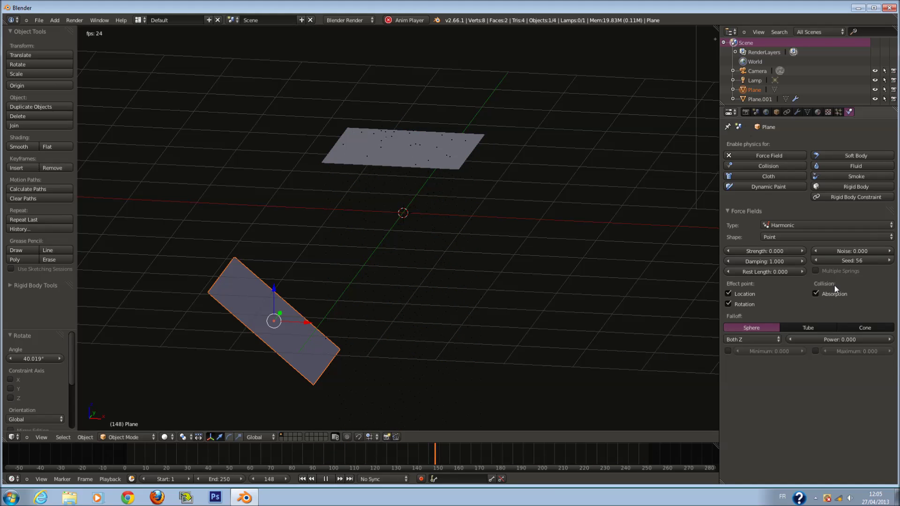
# Step: Change the lower plane's force field type to Charge and show the scene in front view
pyautogui.click(832, 228)
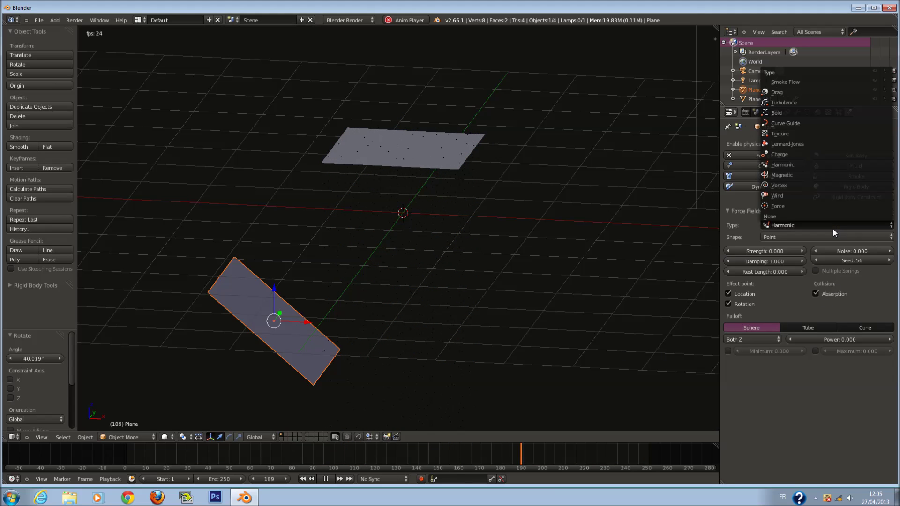
pyautogui.click(802, 154)
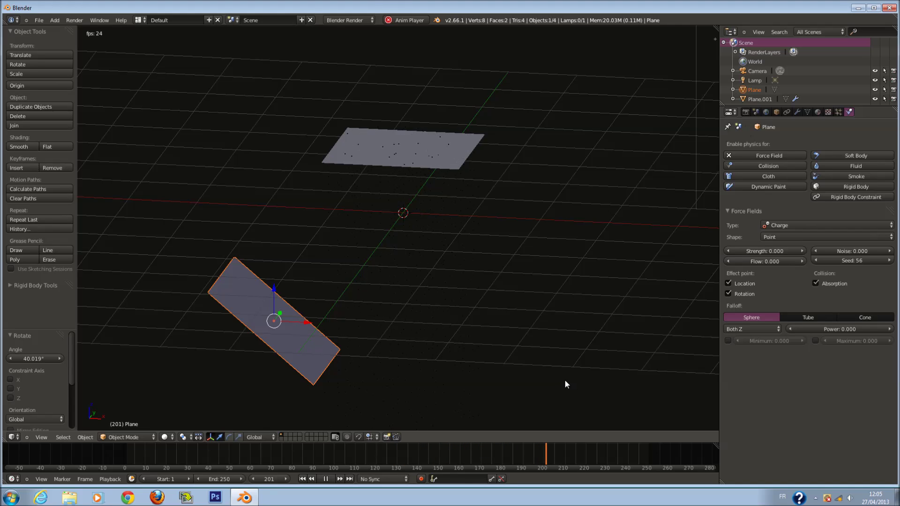
pyautogui.press('KP_1')
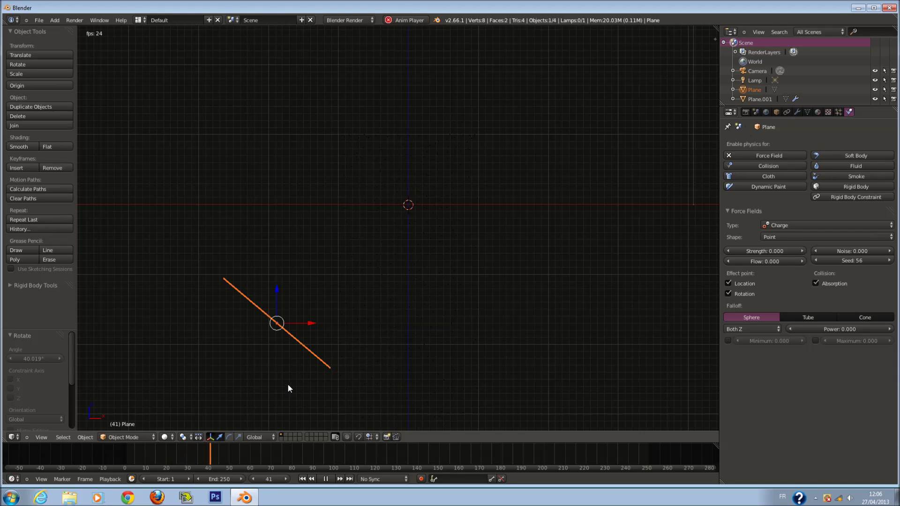
# Step: Examine the Charge field's settings and the emitter's particles, selecting each plane in turn and finally both together
pyautogui.press('g')
pyautogui.rightClick(419, 212)
pyautogui.rightClick(418, 213)
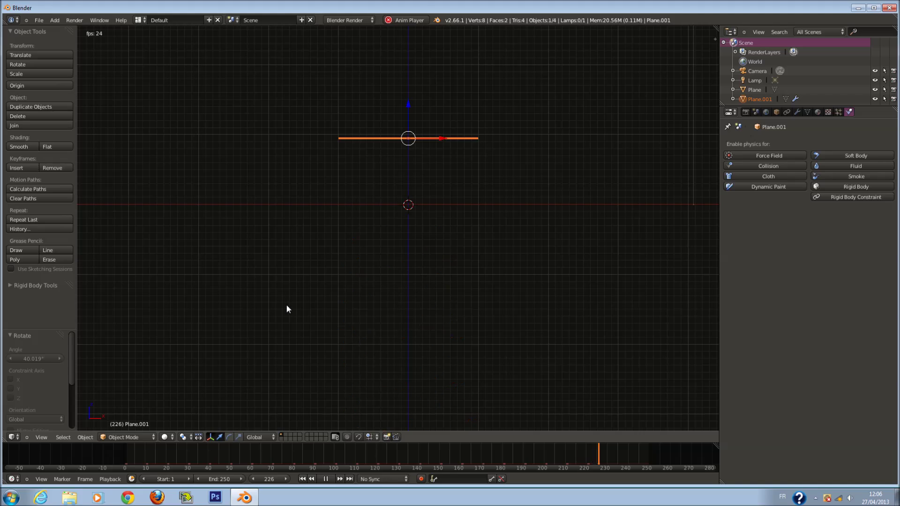
pyautogui.rightClick(261, 297)
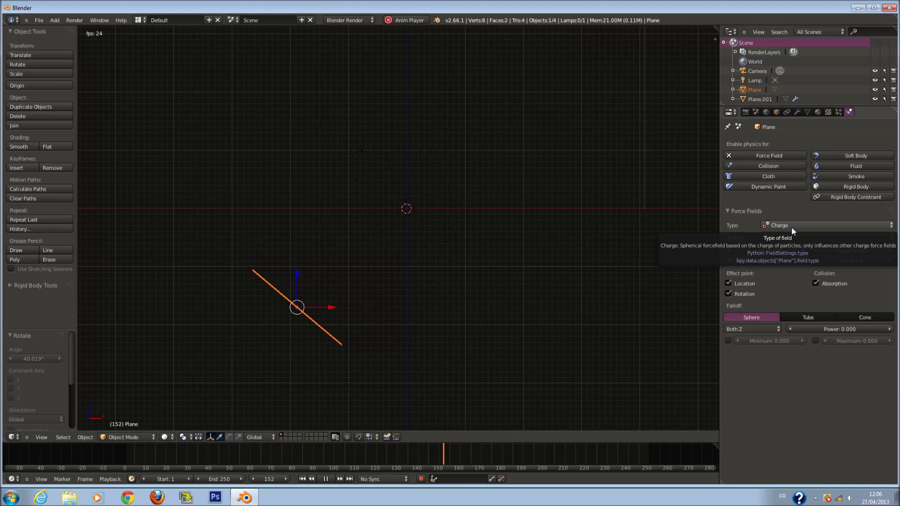
pyautogui.rightClick(406, 170)
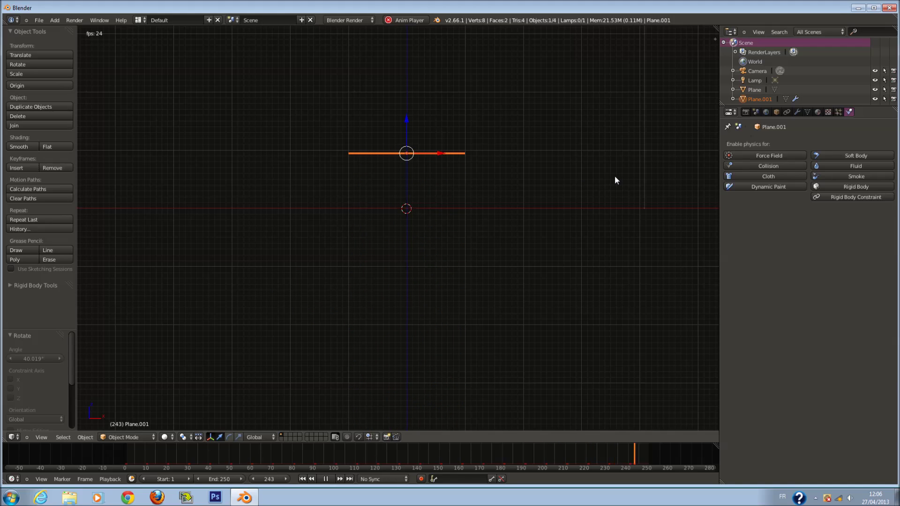
pyautogui.rightClick(275, 301)
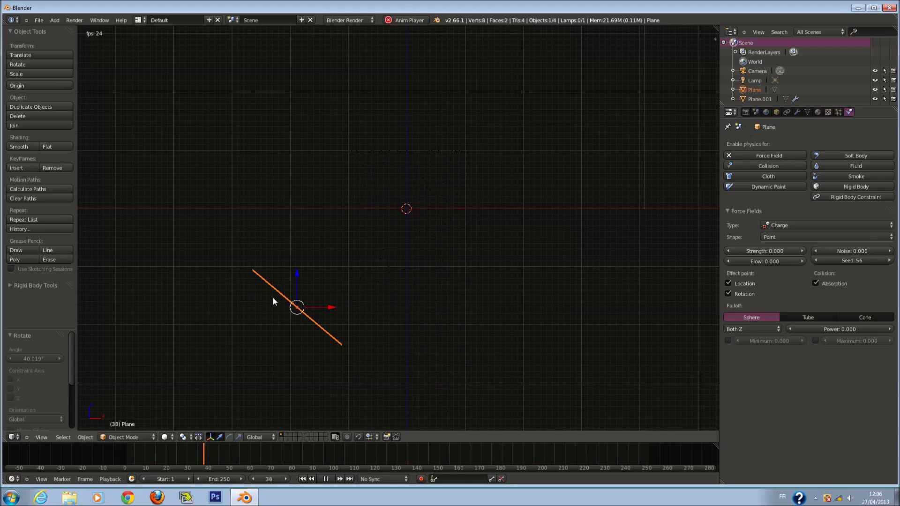
pyautogui.rightClick(389, 155)
pyautogui.rightClick(270, 289)
pyautogui.rightClick(417, 201)
pyautogui.press('g')
pyautogui.rightClick(298, 340)
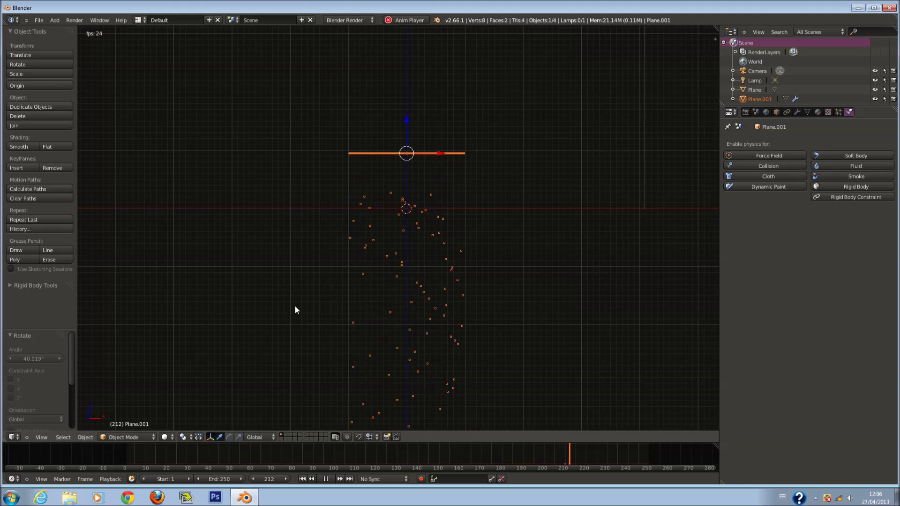
pyautogui.rightClick(310, 315)
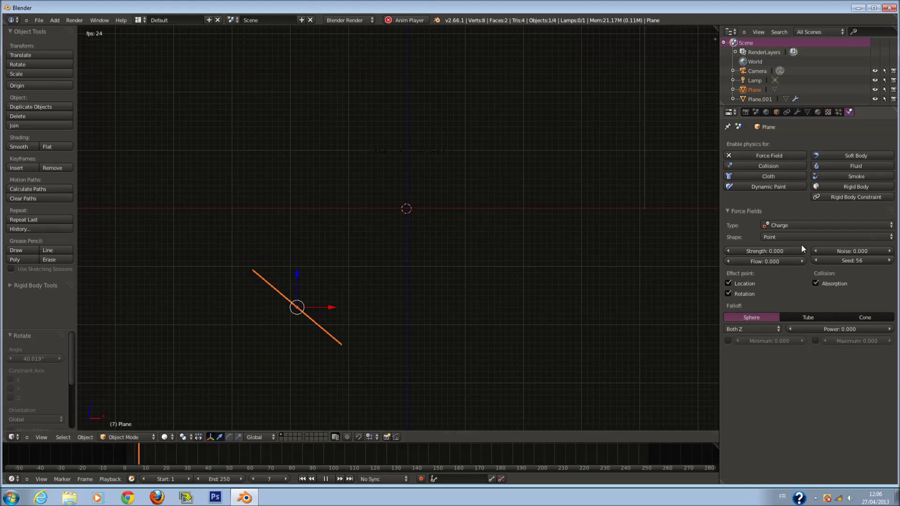
pyautogui.rightClick(462, 181)
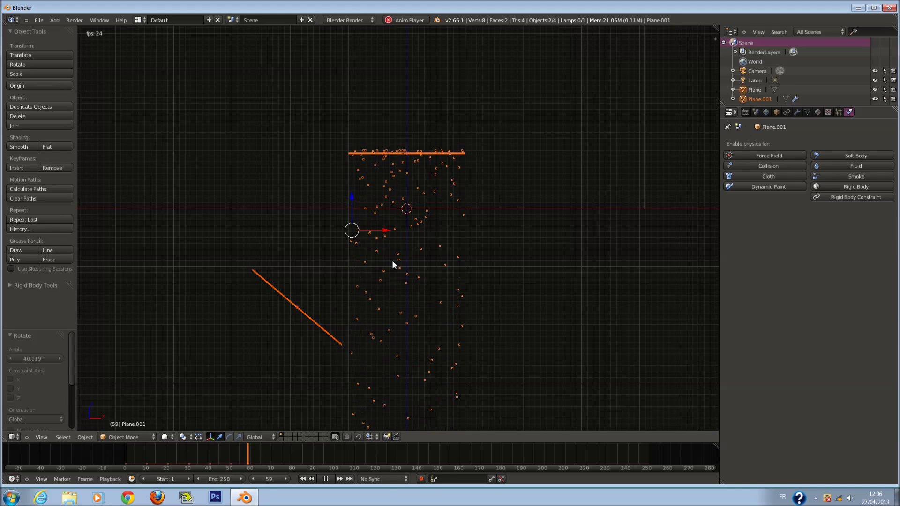
# Step: Set the lower plane's Charge strength to 393.08 and move the plane 0.791 along X and 1.234 along Z
pyautogui.rightClick(325, 324)
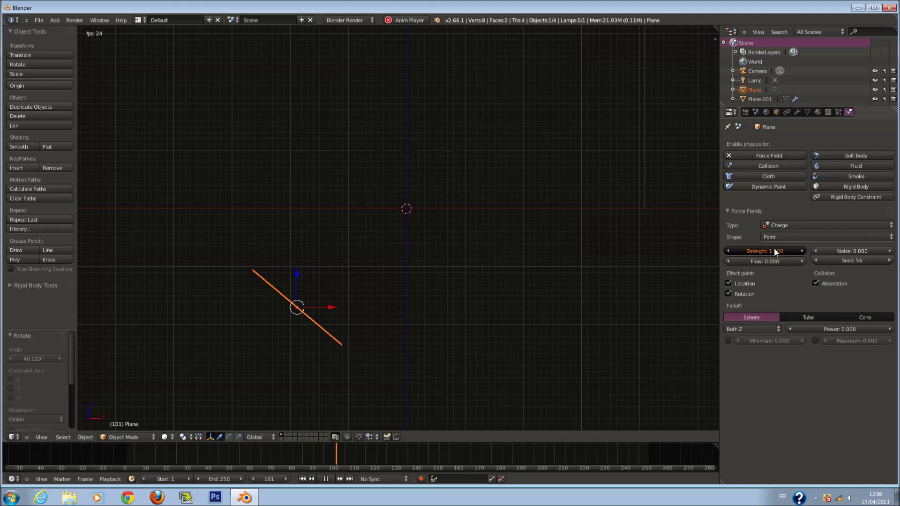
pyautogui.rightClick(386, 172)
pyautogui.rightClick(295, 305)
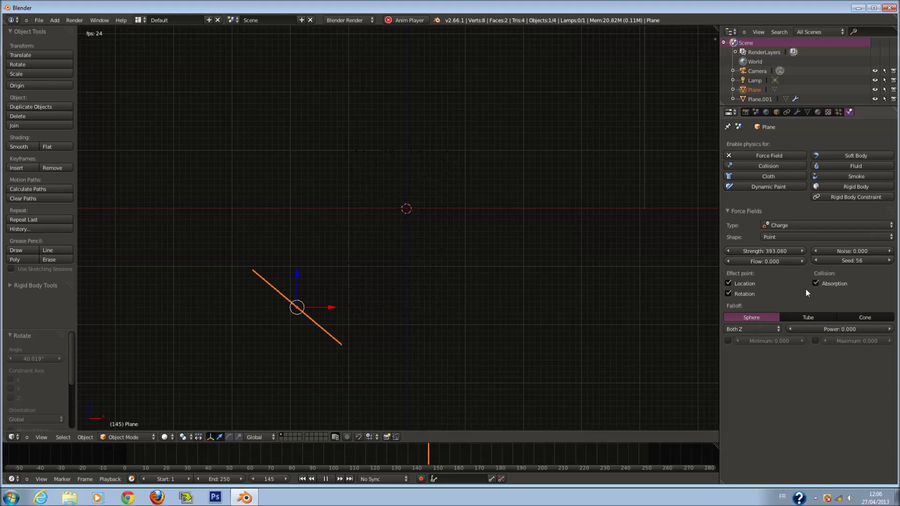
pyautogui.press('g')
pyautogui.click(518, 180)
pyautogui.rightClick(418, 175)
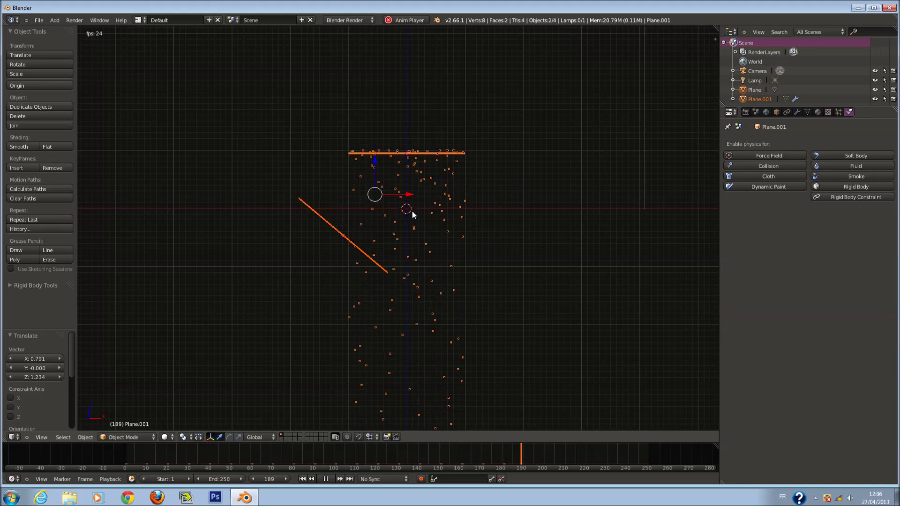
# Step: Set the Charge field's Flow to 1 on the lower plane, checking the emitter's particles and restoring the front view
pyautogui.rightClick(370, 264)
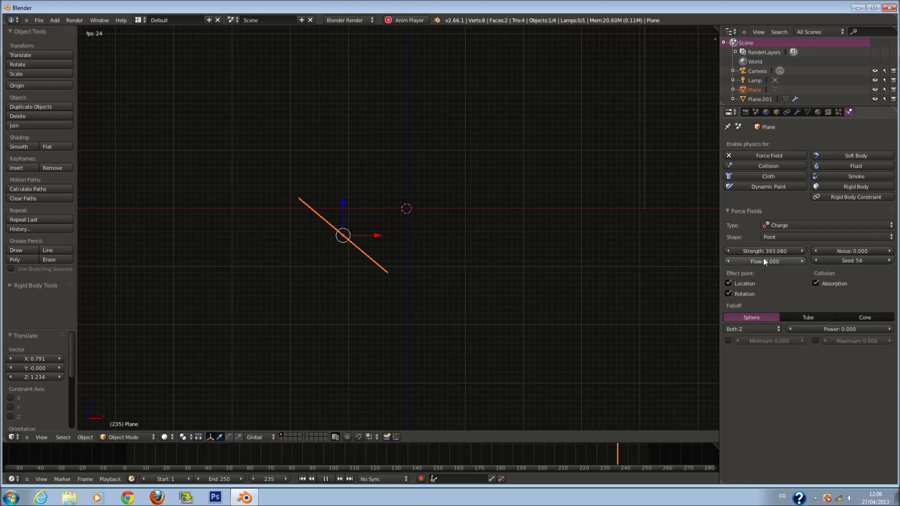
pyautogui.rightClick(406, 159)
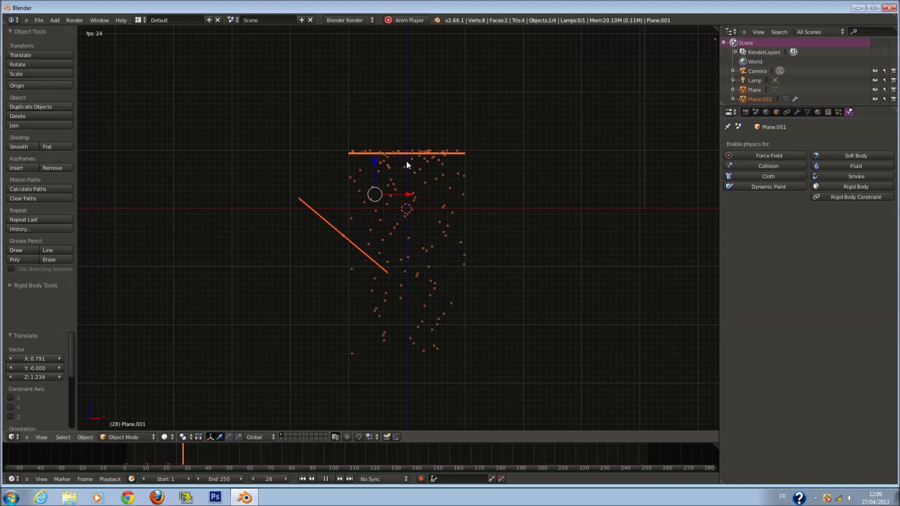
pyautogui.moveTo(406, 160); pyautogui.dragTo(409, 219, button='middle')
pyautogui.rightClick(359, 232)
pyautogui.press('KP_1')
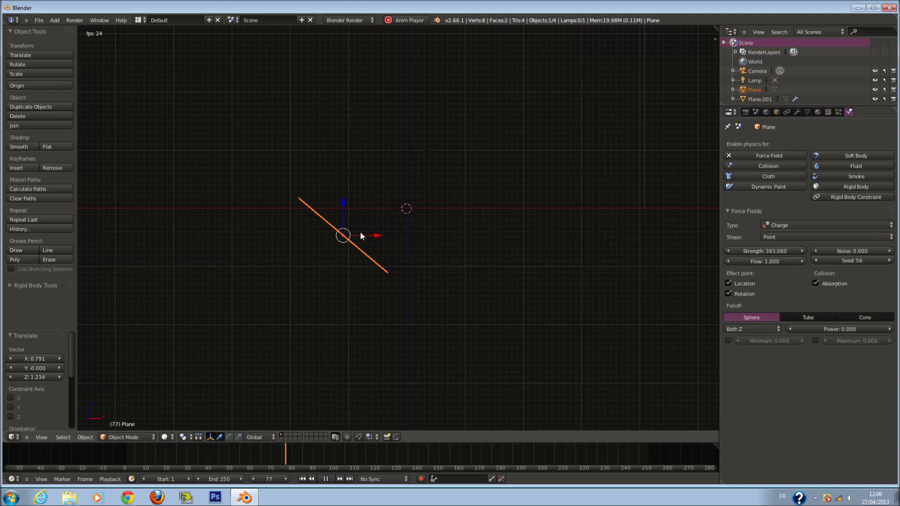
# Step: Display the scene in wireframe and select the emitter with the lower plane to check the particles, ending on the lower plane alone
pyautogui.press('a')
pyautogui.press('a')
pyautogui.keyDown('shift'); pyautogui.rightClick(361, 253); pyautogui.keyUp('shift')
pyautogui.rightClick(382, 270)
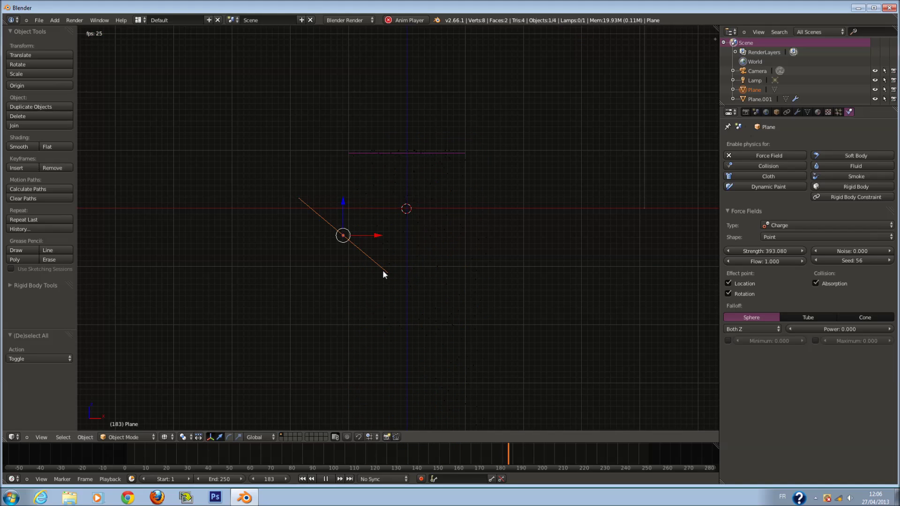
pyautogui.keyDown('shift'); pyautogui.rightClick(416, 153); pyautogui.keyUp('shift')
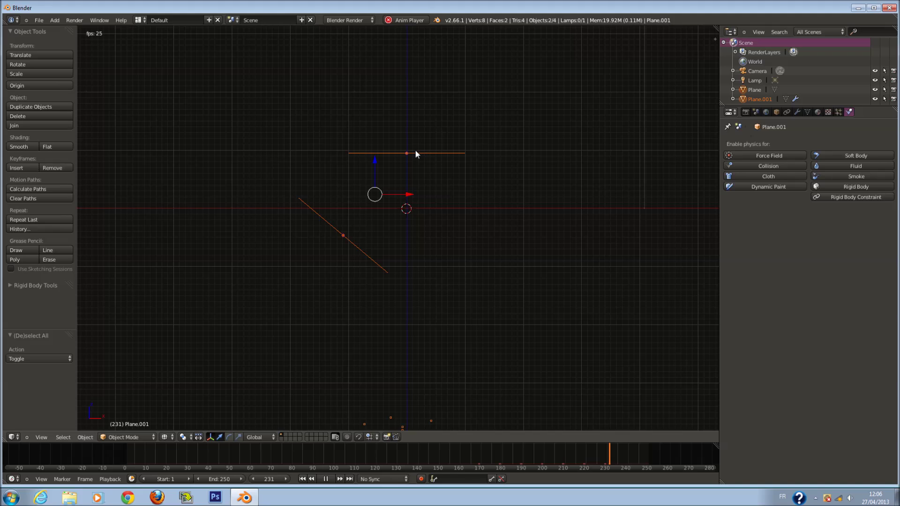
pyautogui.rightClick(365, 260)
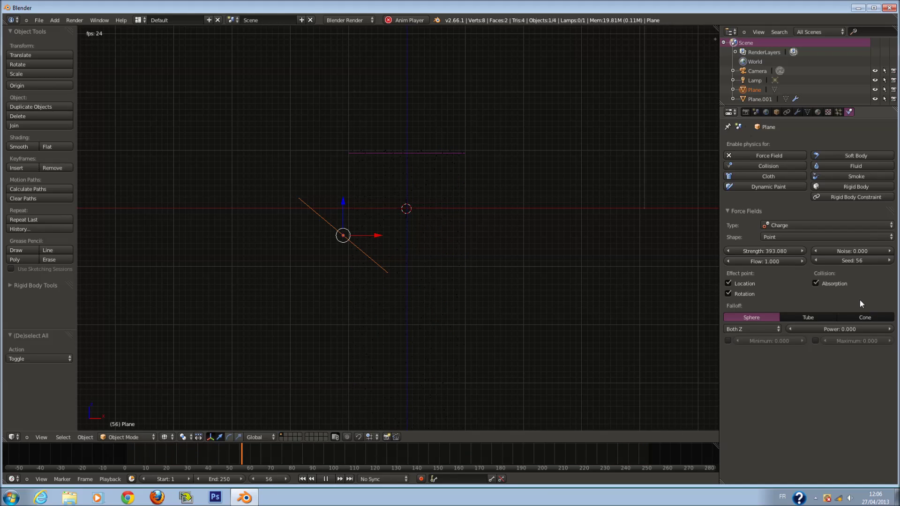
# Step: Set the Charge field's strength to 0 and change the lower plane's force field type to Lennard-Jones
pyautogui.click(773, 250)
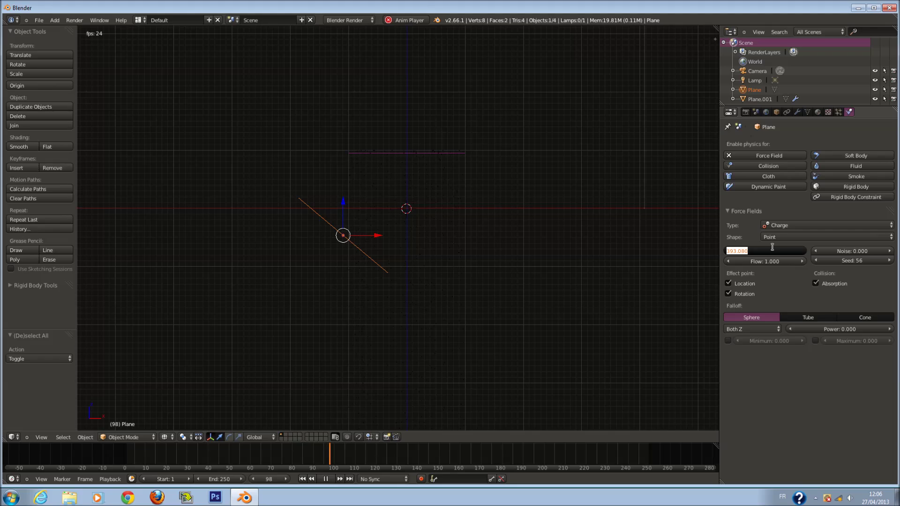
pyautogui.write('0')
pyautogui.press('Return')
pyautogui.click(791, 238)
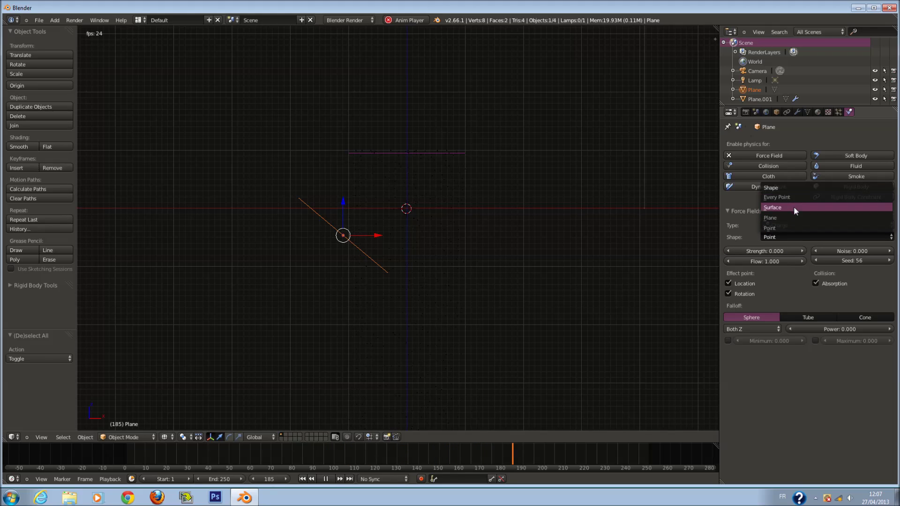
pyautogui.click(793, 226)
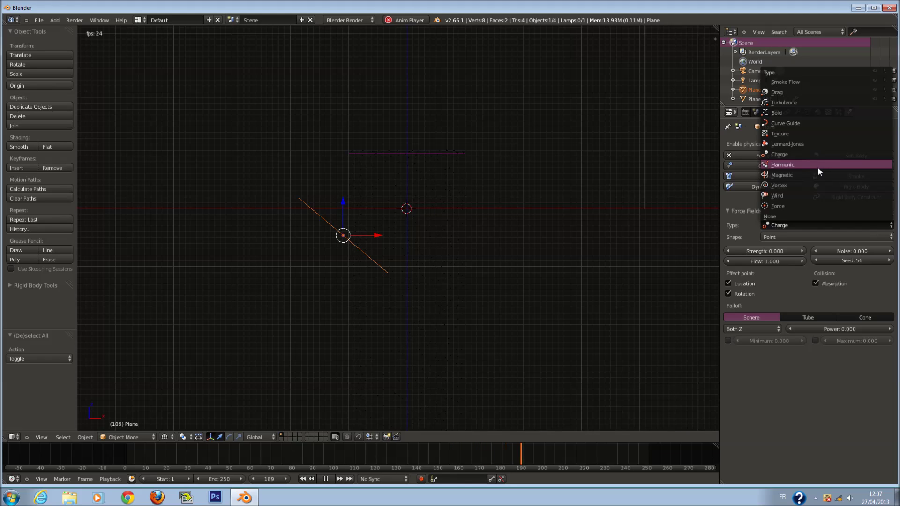
pyautogui.click(811, 143)
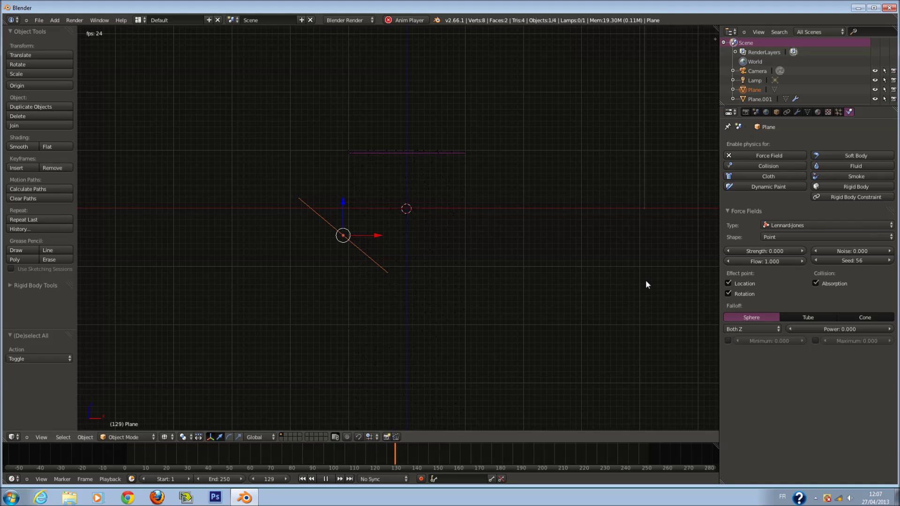
# Step: Check the emitter's particles against the slanted plane and set the Lennard-Jones field's strength to 1
pyautogui.rightClick(403, 153)
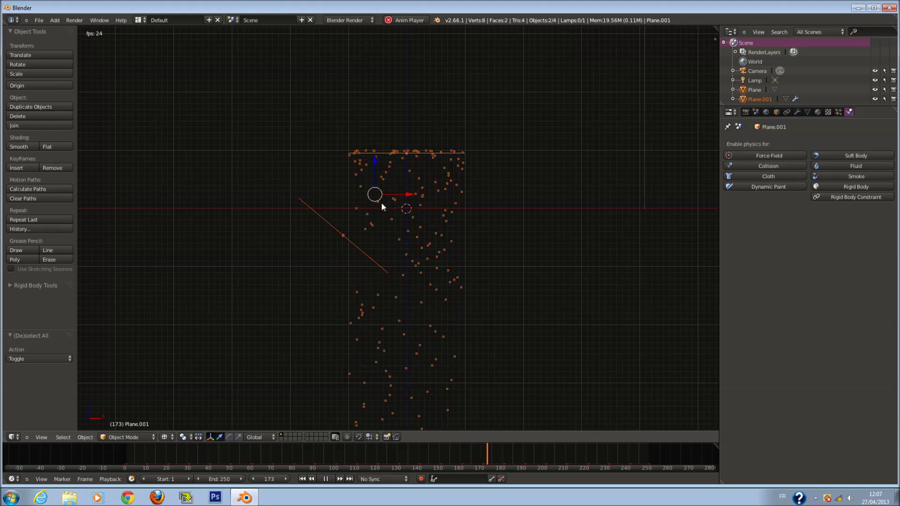
pyautogui.rightClick(362, 248)
pyautogui.rightClick(397, 149)
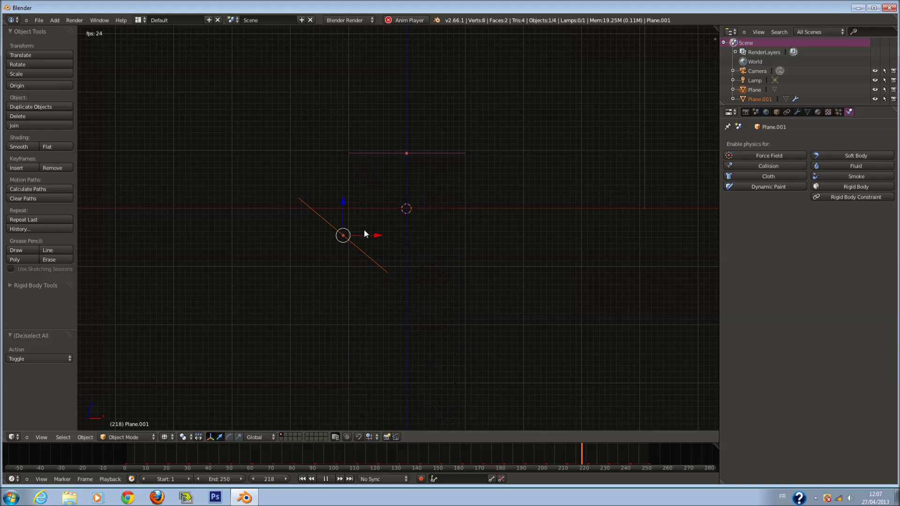
pyautogui.rightClick(406, 215)
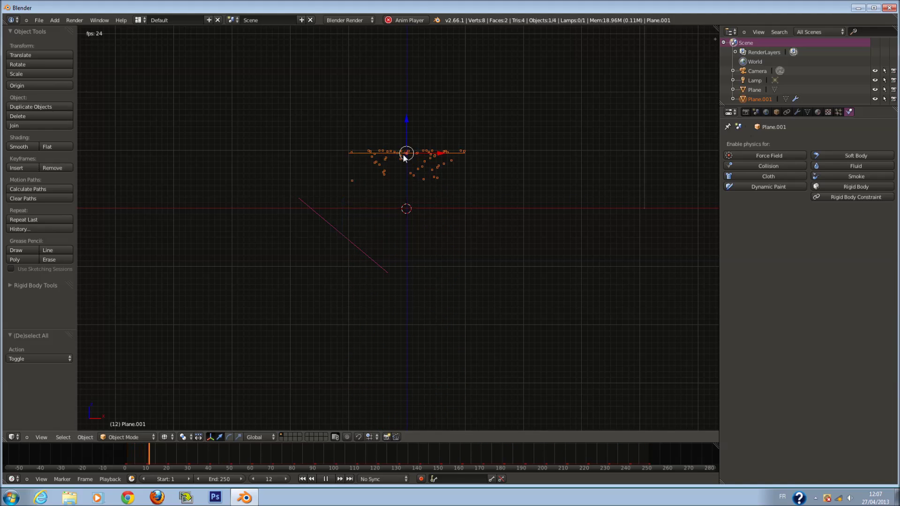
pyautogui.rightClick(357, 255)
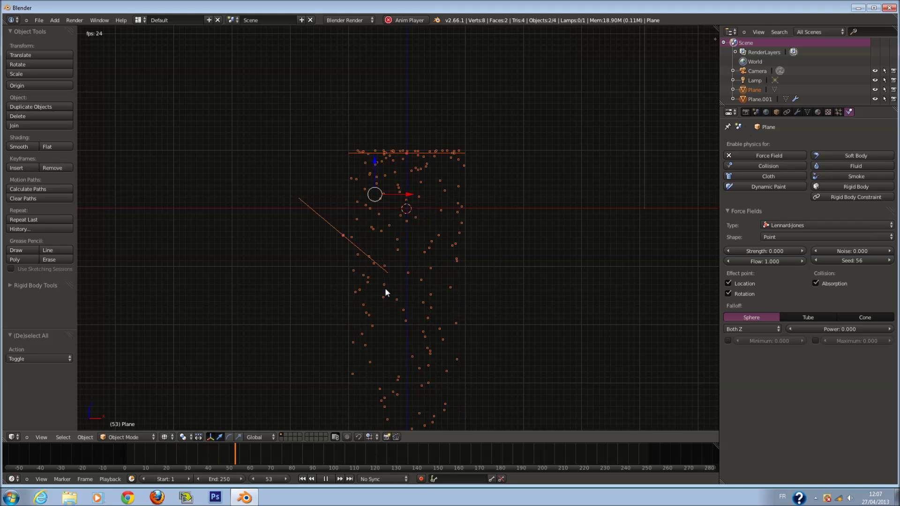
pyautogui.click(777, 249)
pyautogui.write('1')
pyautogui.press('Return')
# Step: Rotate the lower plane by -41.877° and move it 0.912 along X and -0.565 along Z, beneath the emitter
pyautogui.rightClick(419, 277)
pyautogui.rightClick(436, 272)
pyautogui.press('g')
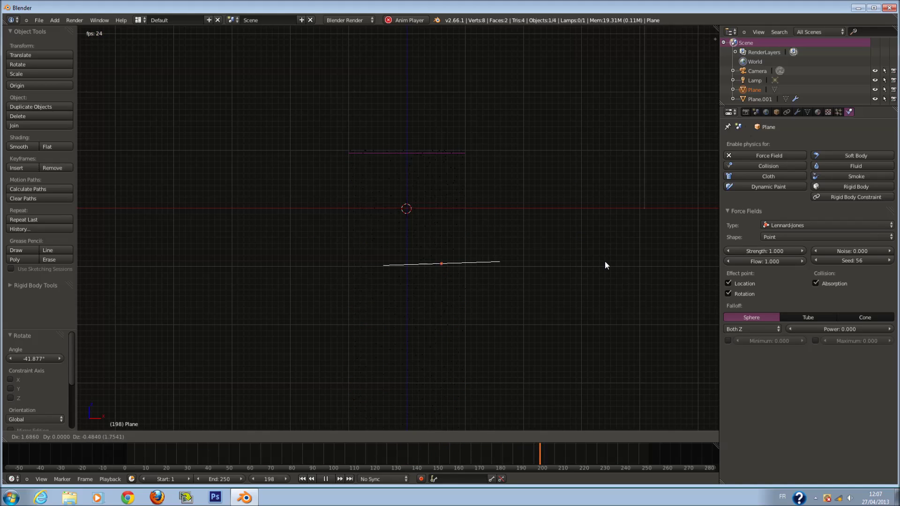
pyautogui.click(560, 270)
# Step: Try shifting the emitter plane and the lower plane sideways in turn to test how the particles react
pyautogui.rightClick(418, 158)
pyautogui.press('g')
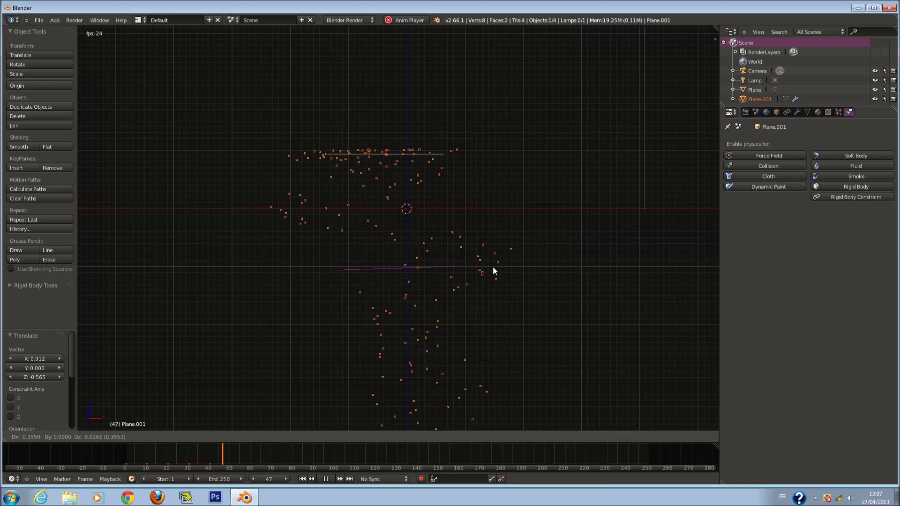
pyautogui.click(507, 273)
pyautogui.rightClick(429, 270)
pyautogui.press('g')
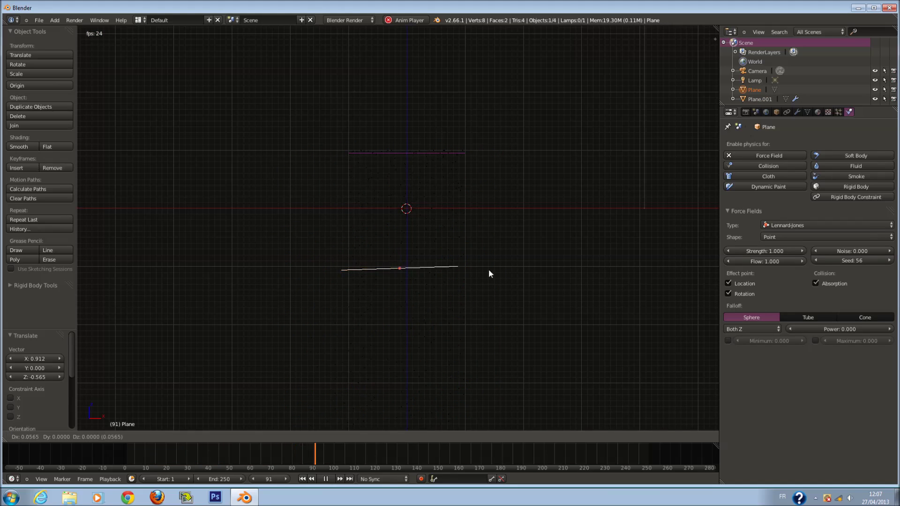
pyautogui.rightClick(557, 276)
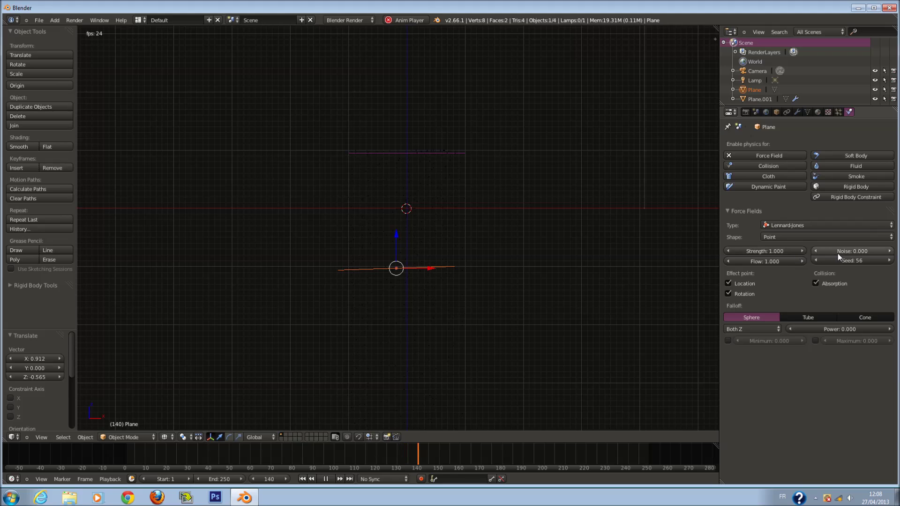
# Step: Set the Lennard-Jones field's strength to 3042.52 and check the particles with both planes selected
pyautogui.moveTo(763, 251); pyautogui.dragTo(796, 250)
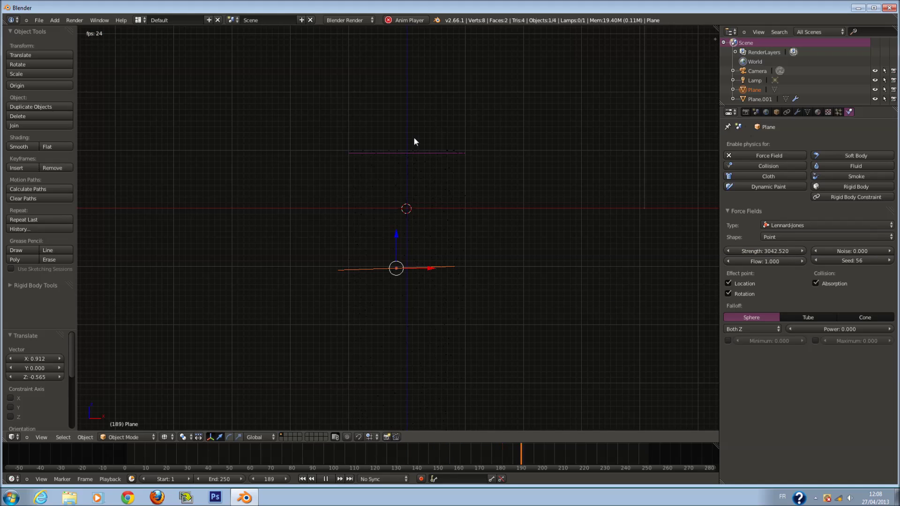
pyautogui.keyDown('shift'); pyautogui.rightClick(417, 152); pyautogui.keyUp('shift')
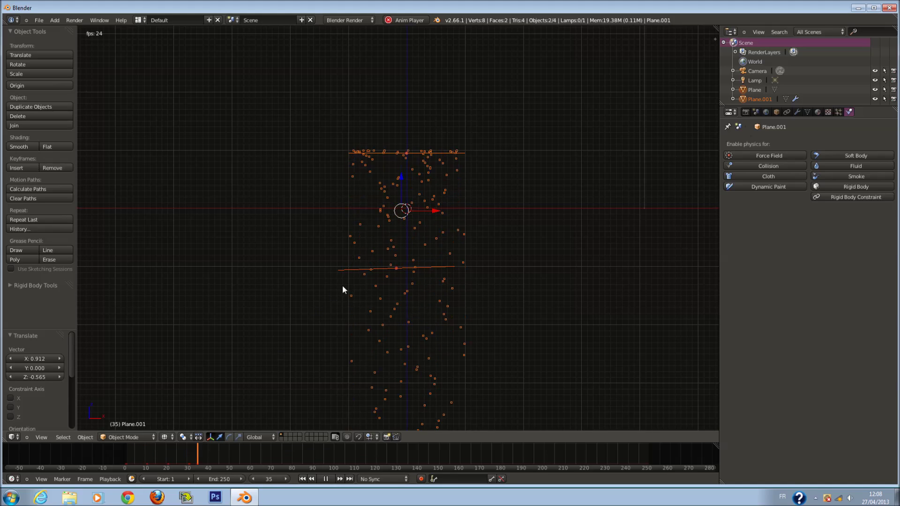
pyautogui.rightClick(352, 270)
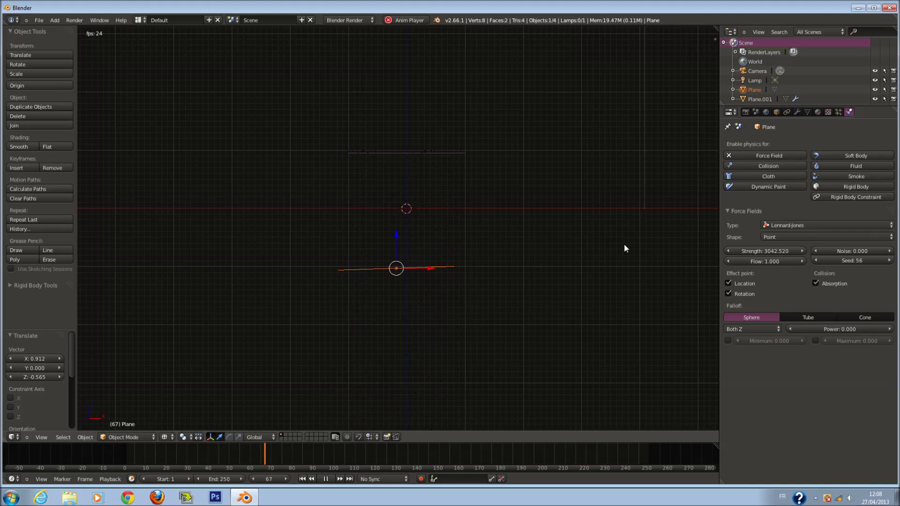
# Step: Examine the lower plane's field shape and type options and the emitter's particles from a rotated angle and the front
pyautogui.click(812, 236)
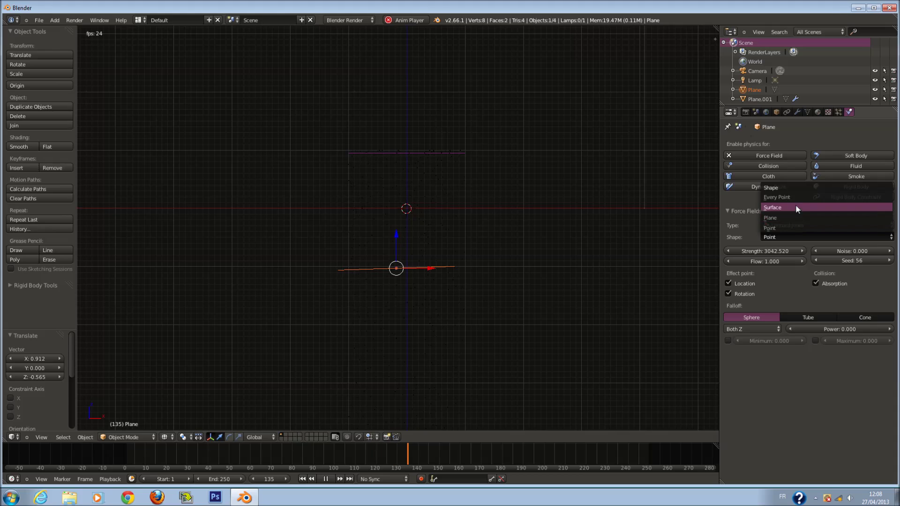
pyautogui.rightClick(413, 153)
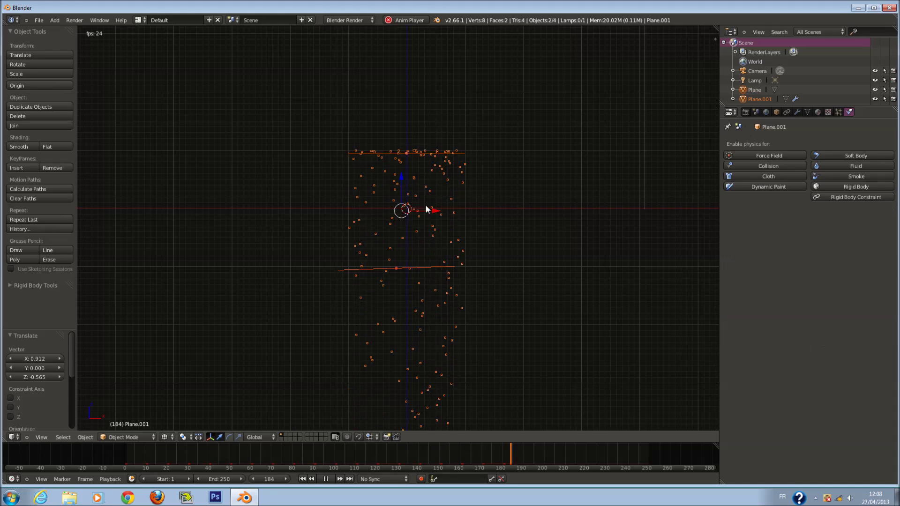
pyautogui.rightClick(438, 266)
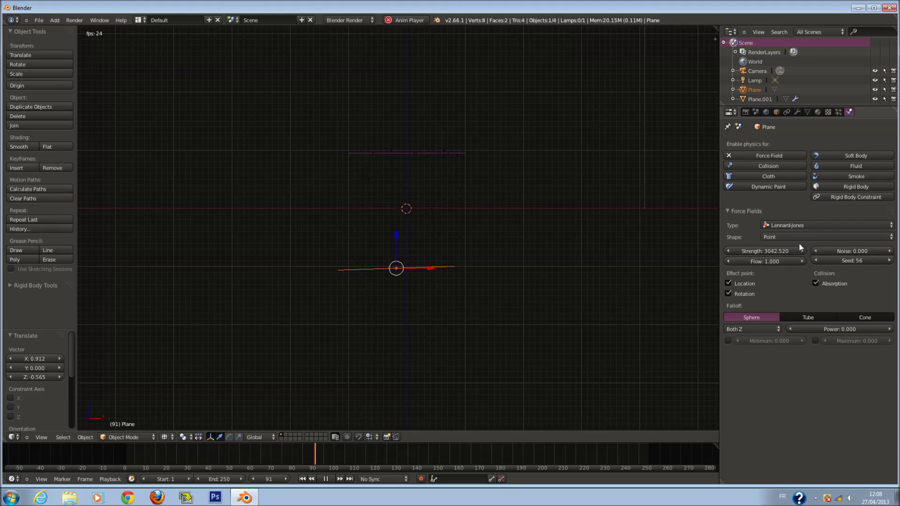
pyautogui.click(814, 226)
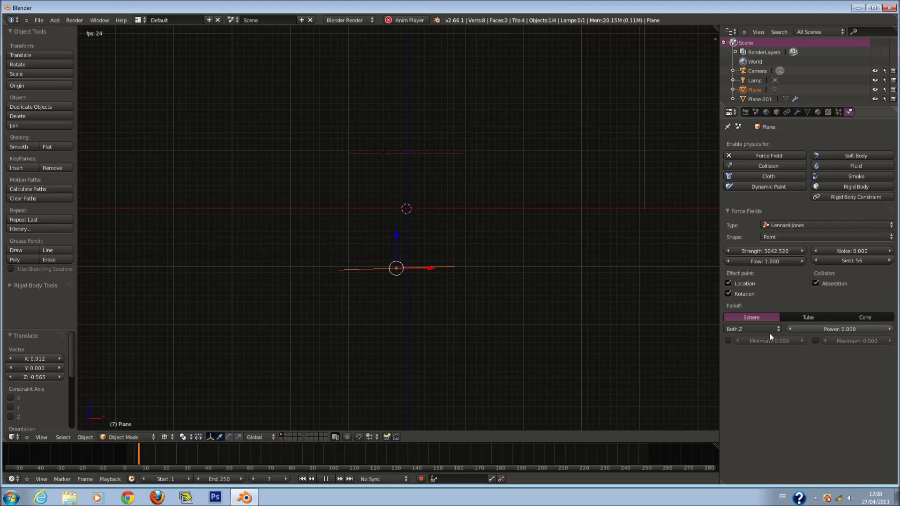
pyautogui.rightClick(405, 164)
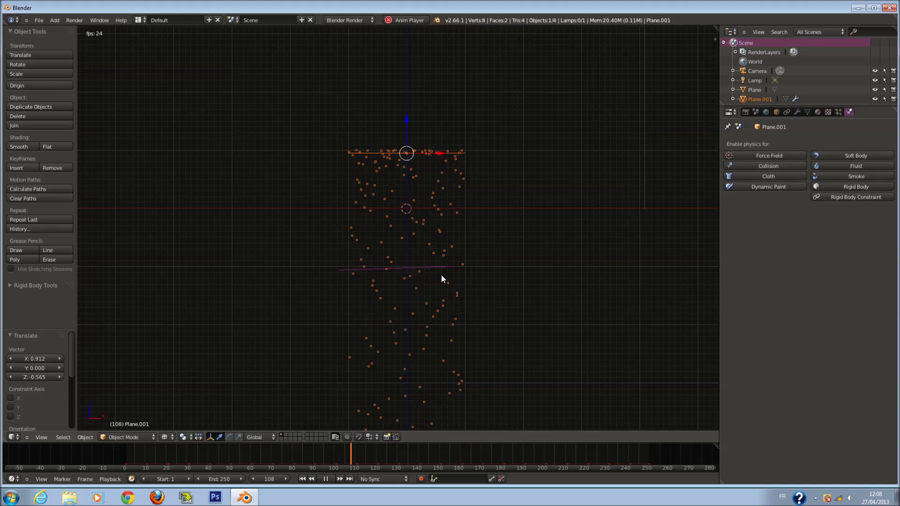
pyautogui.rightClick(418, 270)
pyautogui.rightClick(429, 164)
pyautogui.moveTo(417, 248); pyautogui.dragTo(445, 247, button='middle')
pyautogui.press('KP_1')
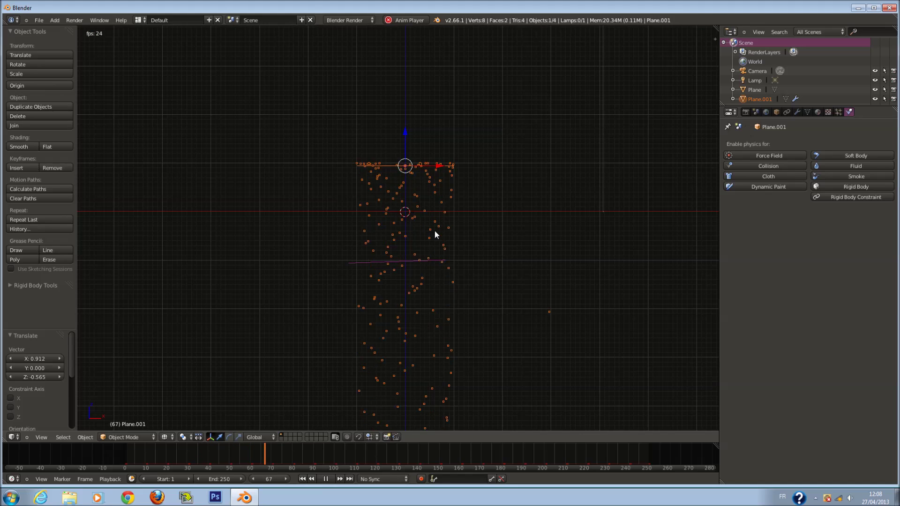
# Step: Review the lower plane's Lennard-Jones settings and the available field types, and inspect the emitter's particles up close
pyautogui.rightClick(448, 262)
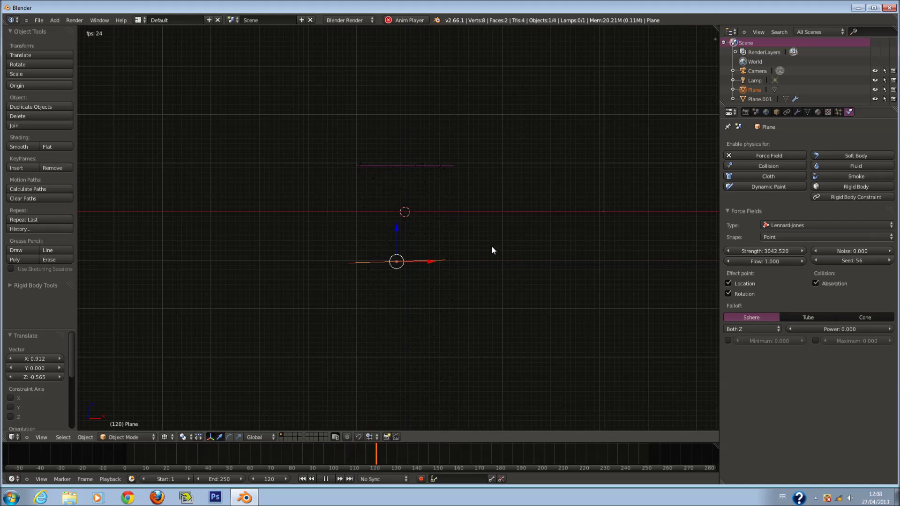
pyautogui.scroll(1, 451, 266)
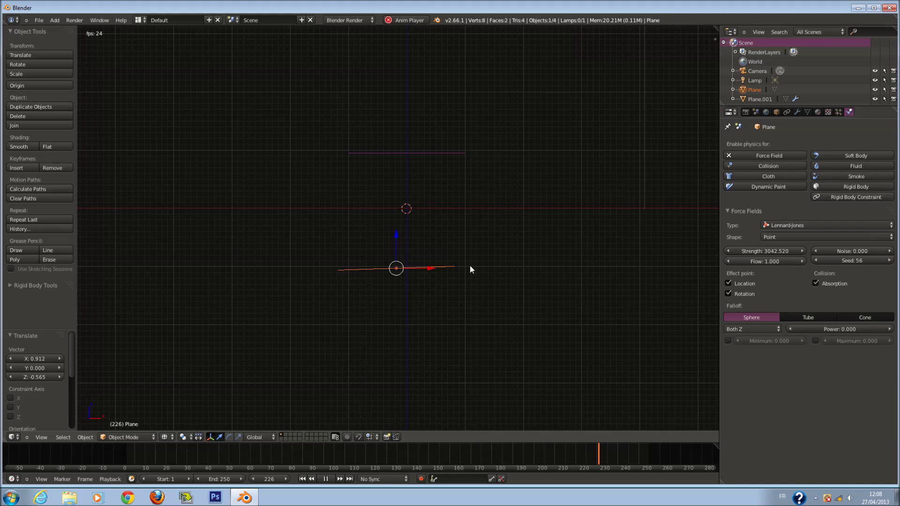
pyautogui.scroll(-1, 484, 260)
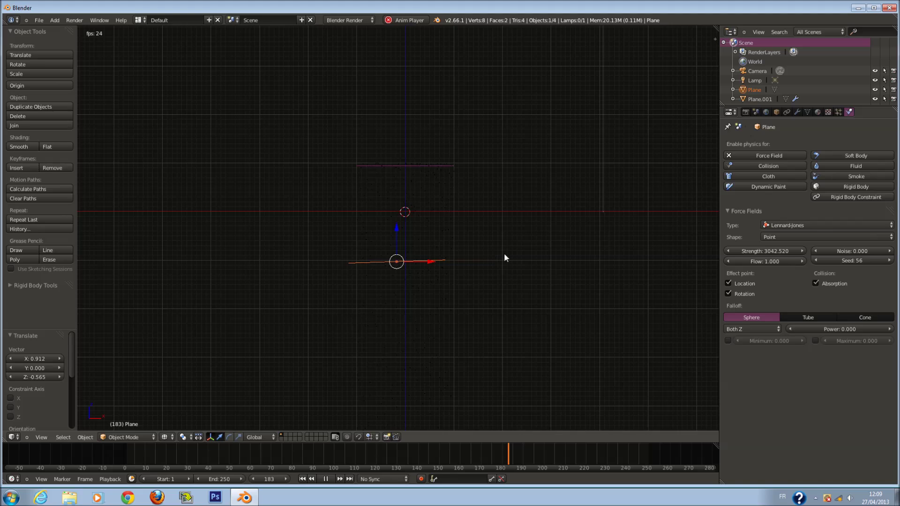
pyautogui.click(794, 225)
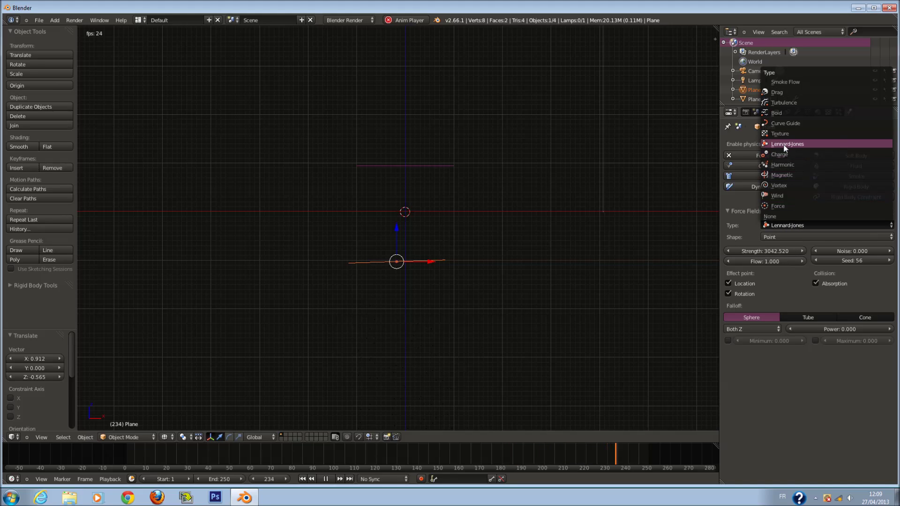
pyautogui.scroll(2, 417, 347)
pyautogui.rightClick(432, 139)
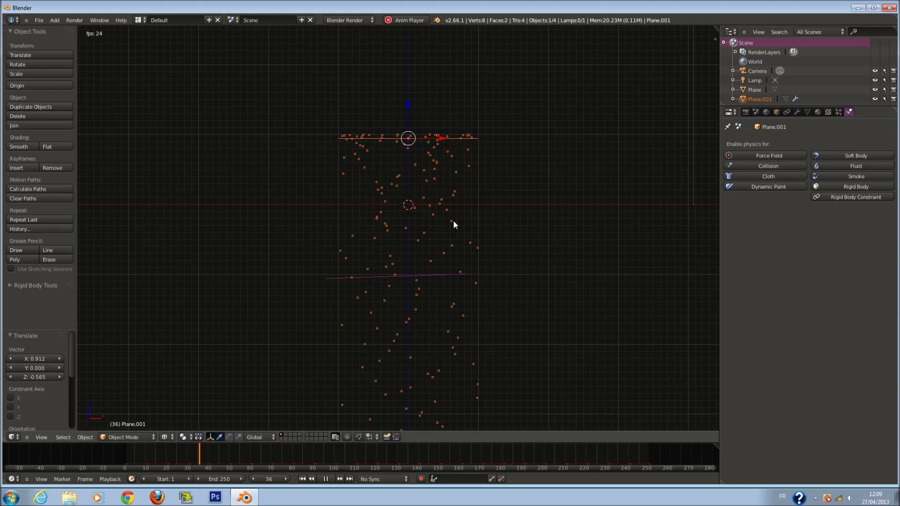
# Step: Turn off Absorption for the lower plane's Lennard-Jones field, set its flow to 3.020 and review the shape options
pyautogui.rightClick(468, 277)
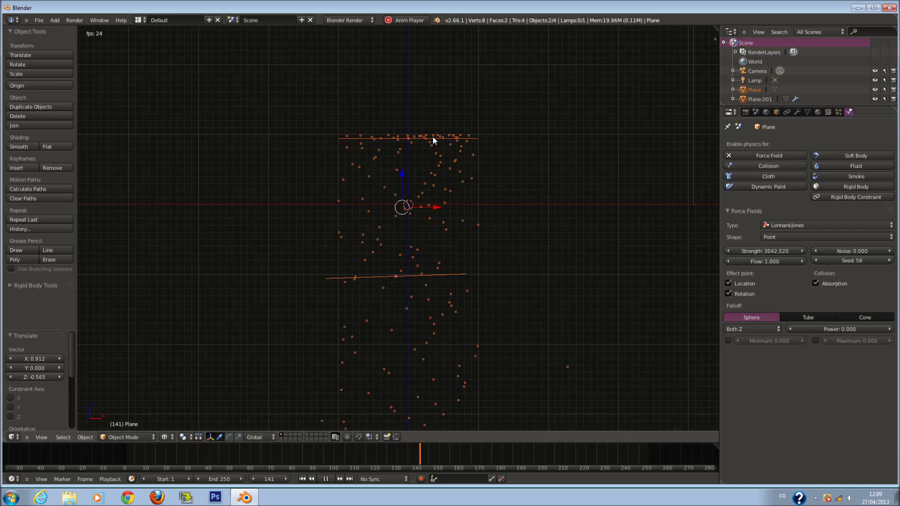
pyautogui.click(816, 283)
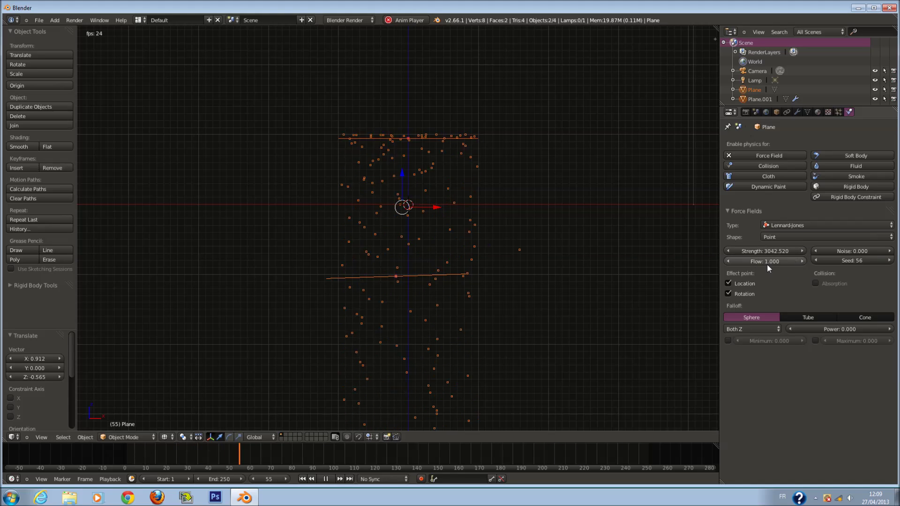
pyautogui.moveTo(765, 263); pyautogui.dragTo(737, 274)
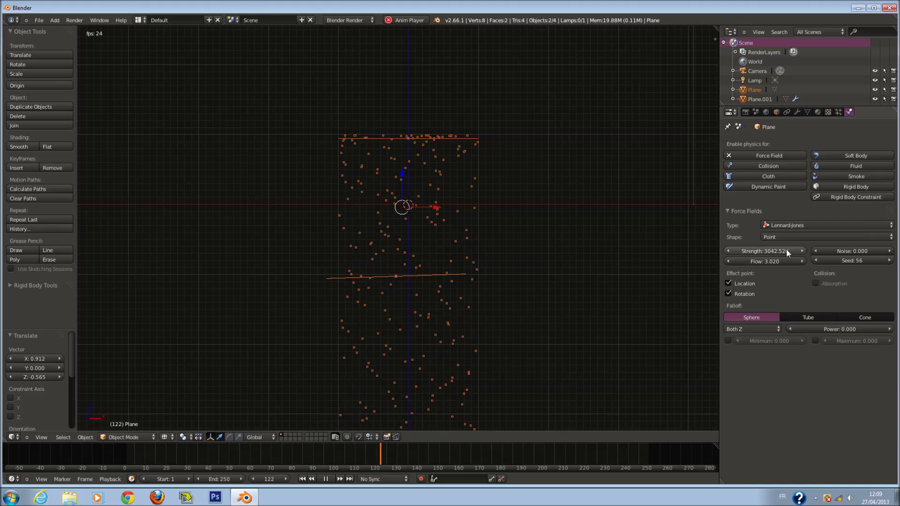
pyautogui.click(784, 236)
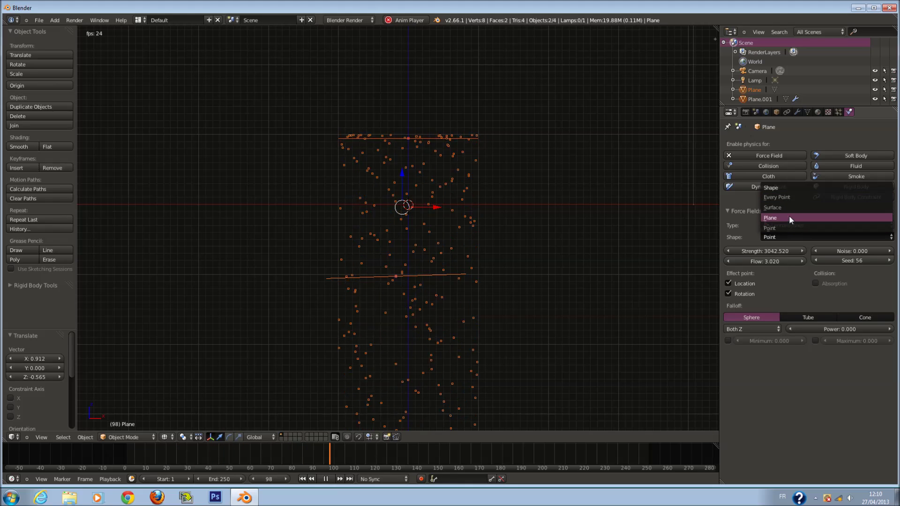
pyautogui.click(810, 237)
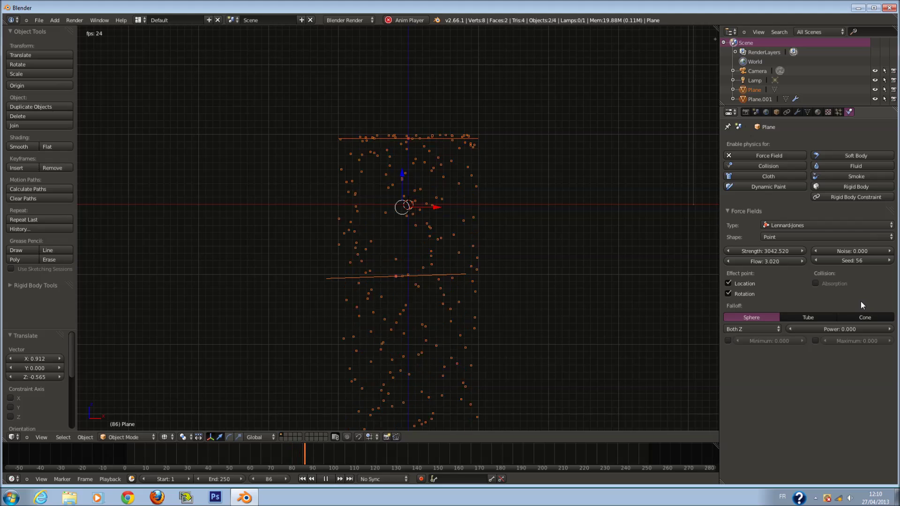
# Step: Change the lower plane's force field type to Texture and check the particles from a rotated angle and the front
pyautogui.click(833, 225)
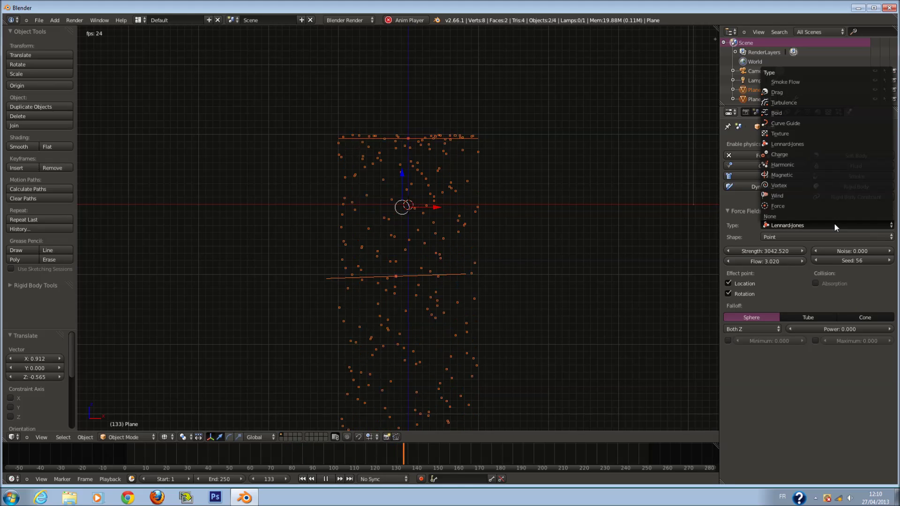
pyautogui.click(812, 130)
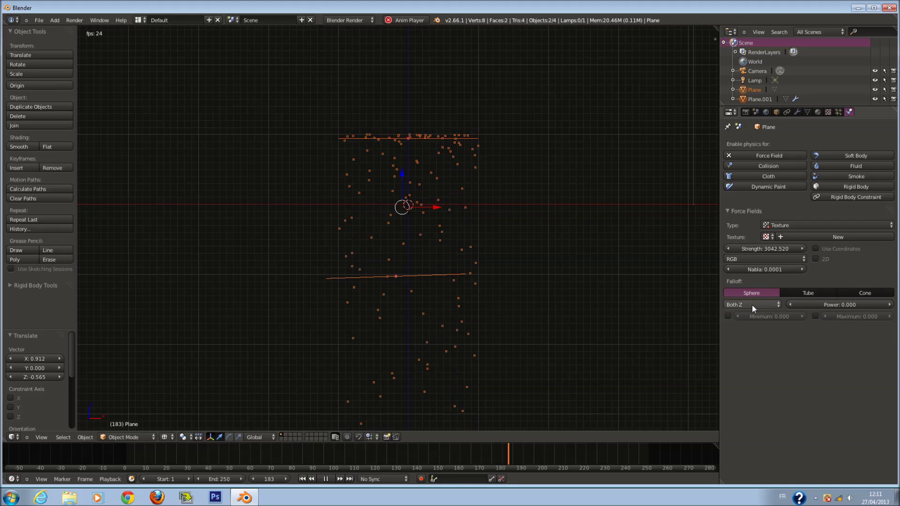
pyautogui.click(797, 225)
pyautogui.click(798, 225)
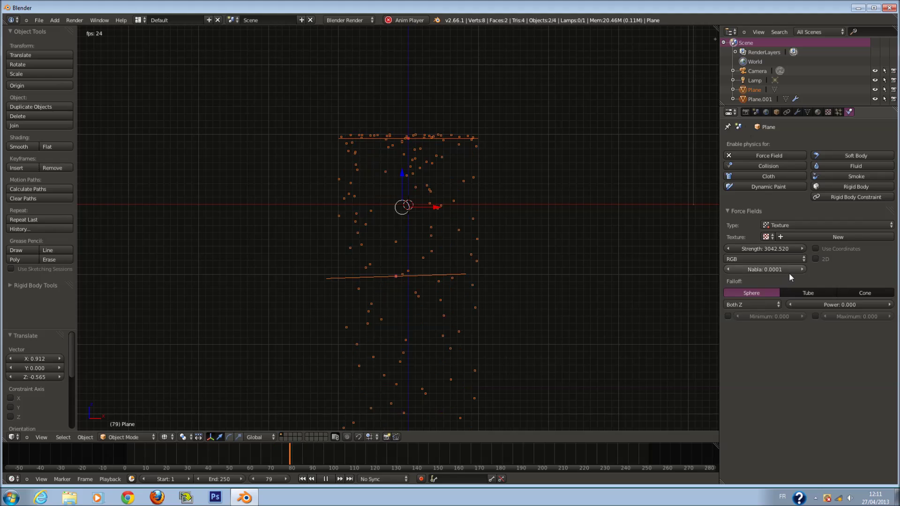
pyautogui.scroll(1, 462, 296)
pyautogui.moveTo(462, 292); pyautogui.dragTo(514, 182, button='middle')
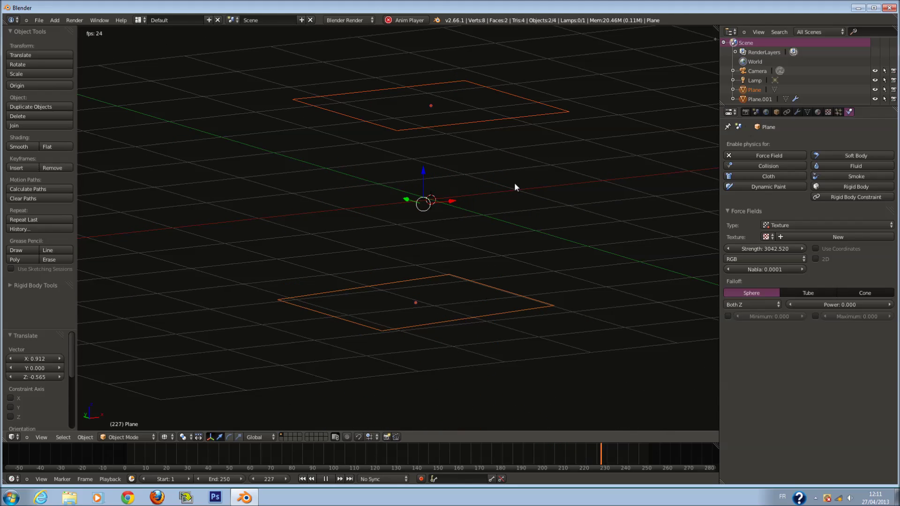
pyautogui.moveTo(485, 280); pyautogui.dragTo(498, 275, button='middle')
pyautogui.moveTo(476, 232); pyautogui.dragTo(310, 249, button='middle')
pyautogui.press('KP_1')
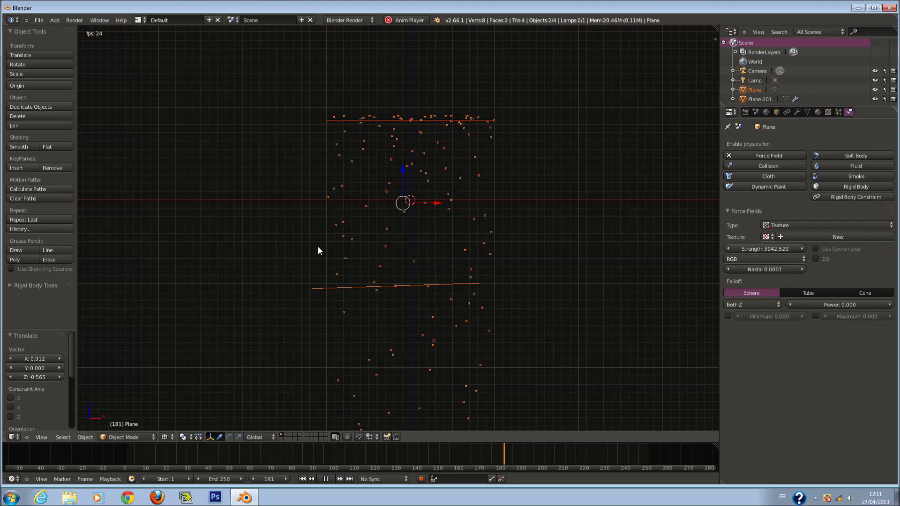
# Step: Change the lower plane's force field type to Curve Guide and review its available Kink options
pyautogui.click(788, 224)
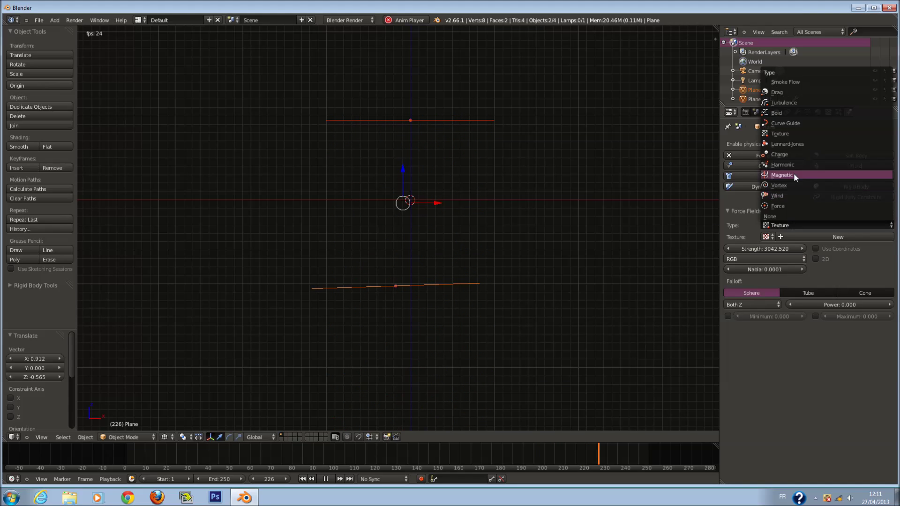
pyautogui.click(796, 123)
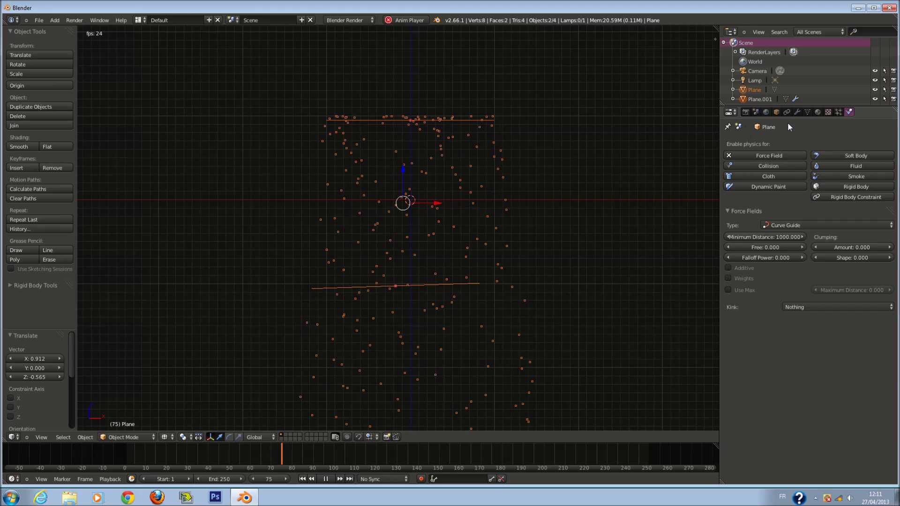
pyautogui.click(806, 223)
pyautogui.click(807, 223)
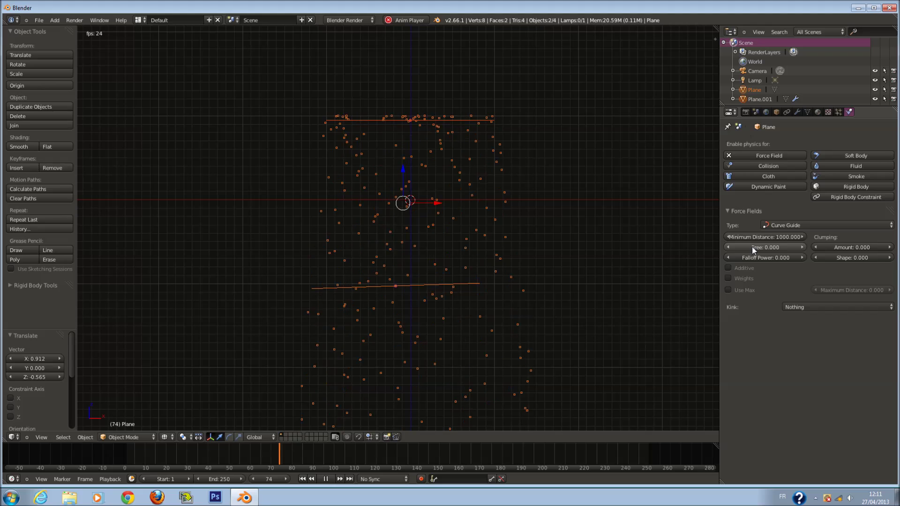
pyautogui.click(799, 307)
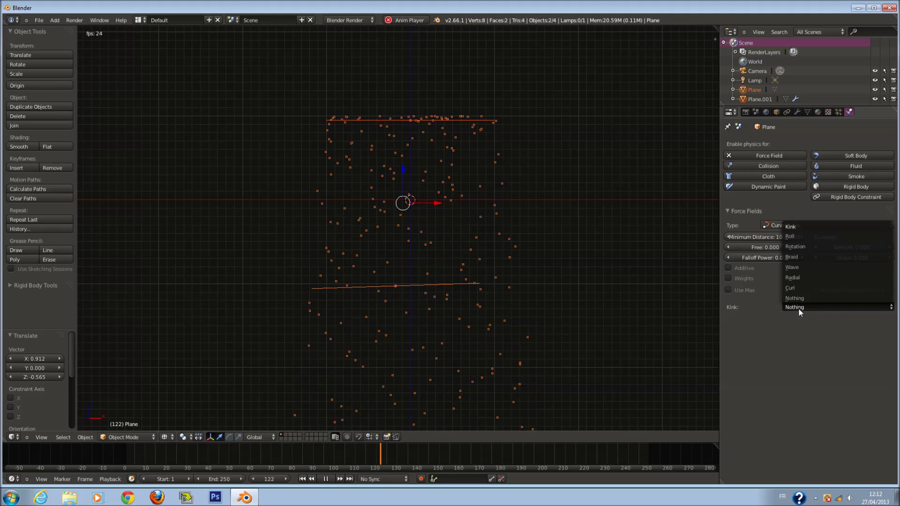
pyautogui.click(798, 307)
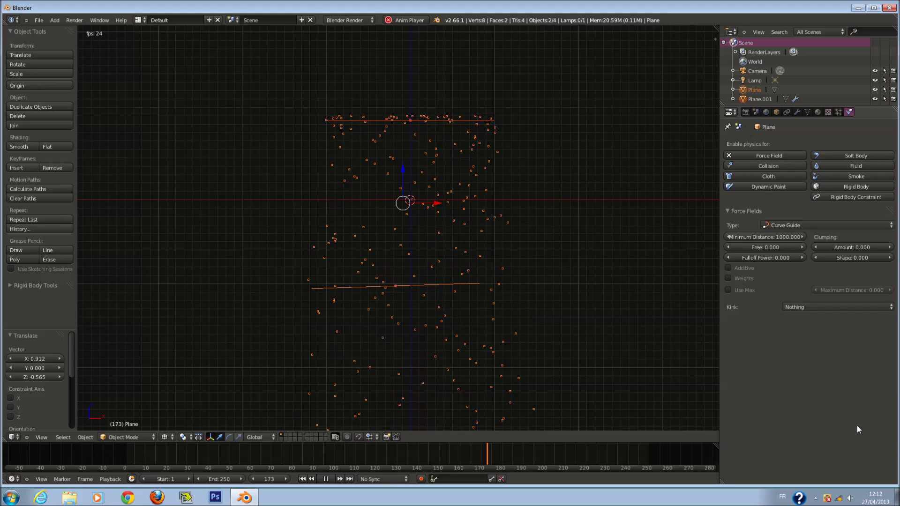
# Step: Switch the lower plane's force field type to Turbulence and check how widely the particles scatter
pyautogui.click(828, 213)
pyautogui.click(829, 213)
pyautogui.click(803, 228)
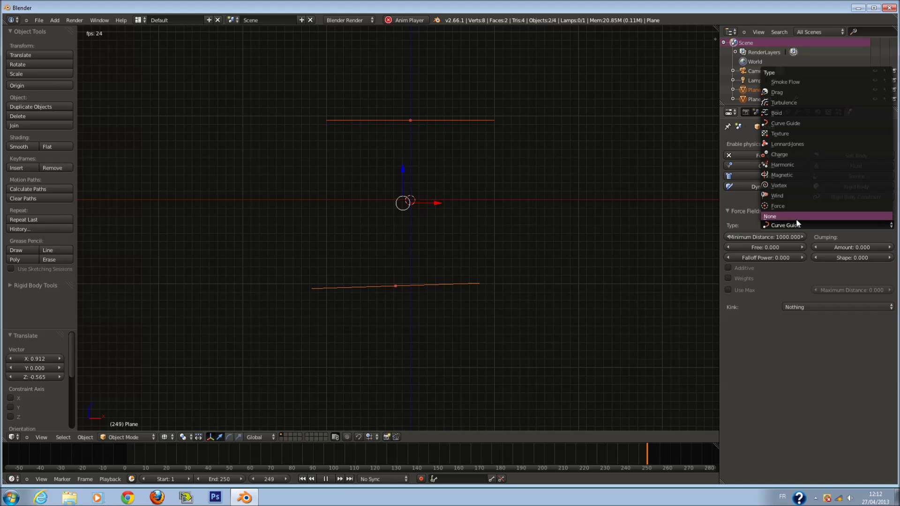
pyautogui.click(789, 104)
pyautogui.scroll(-5, 517, 261)
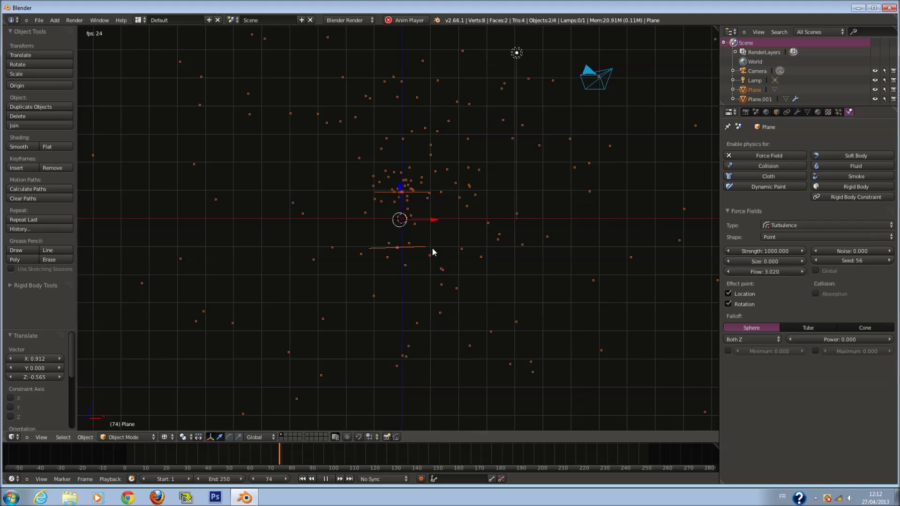
pyautogui.scroll(1, 442, 248)
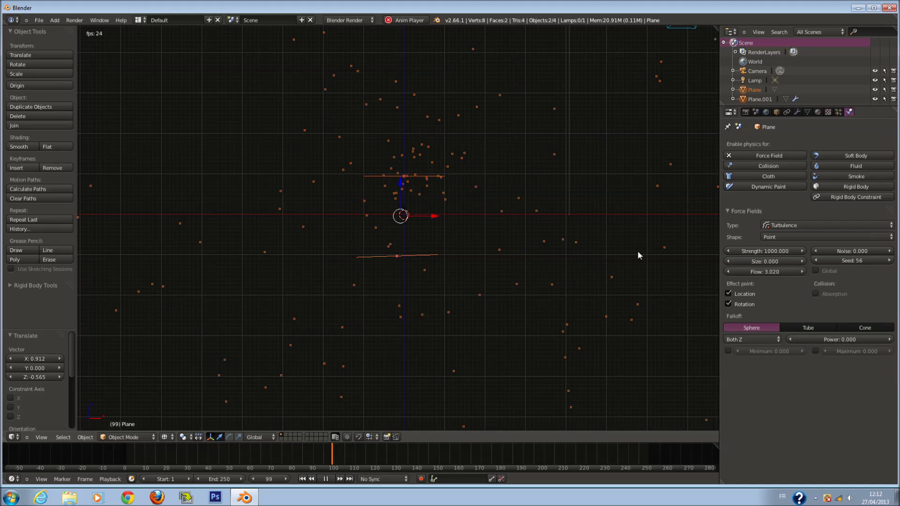
# Step: Check the Turbulence field's size value and try a strength of -9999.9 on the particles
pyautogui.click(769, 261)
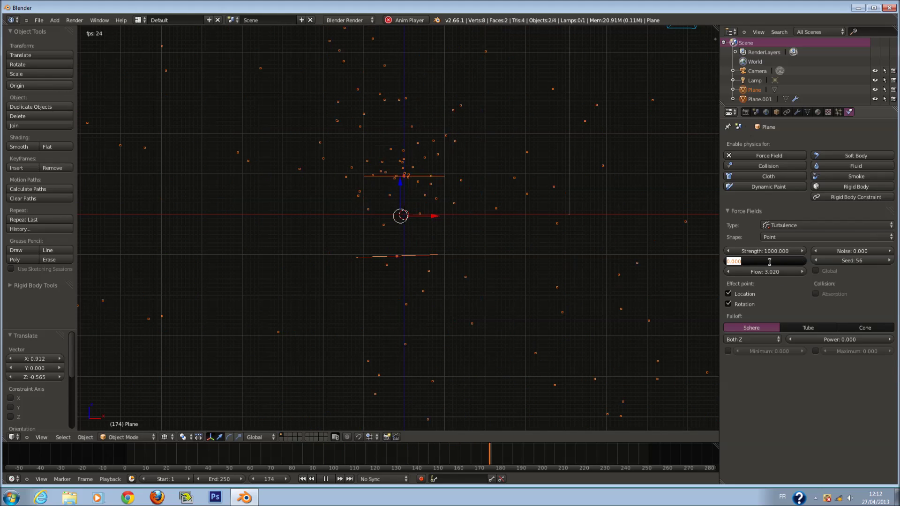
pyautogui.press('Return')
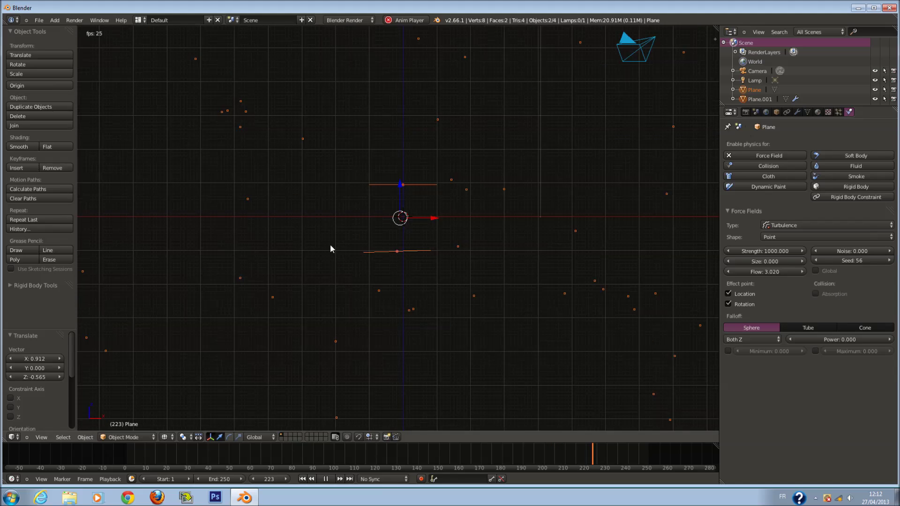
pyautogui.scroll(-6, 316, 238)
pyautogui.scroll(2, 342, 234)
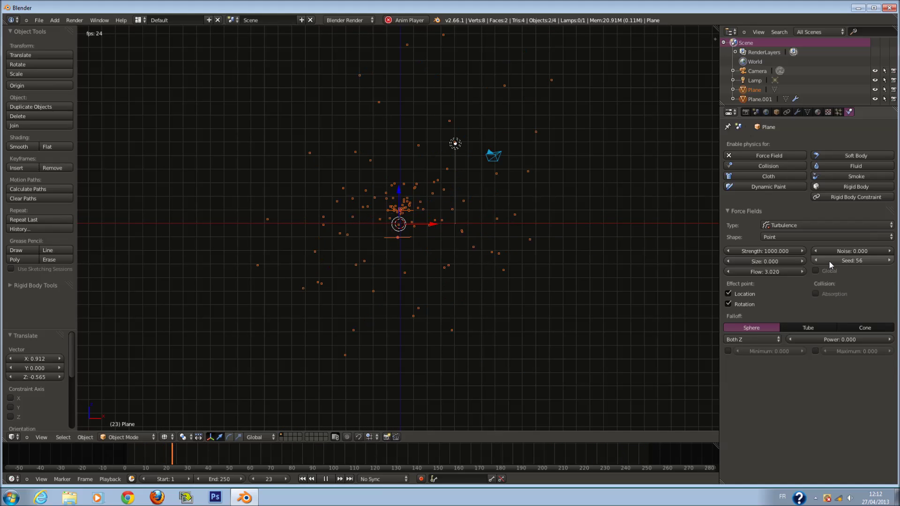
pyautogui.moveTo(791, 250); pyautogui.dragTo(469, 255)
pyautogui.moveTo(789, 251); pyautogui.dragTo(790, 251)
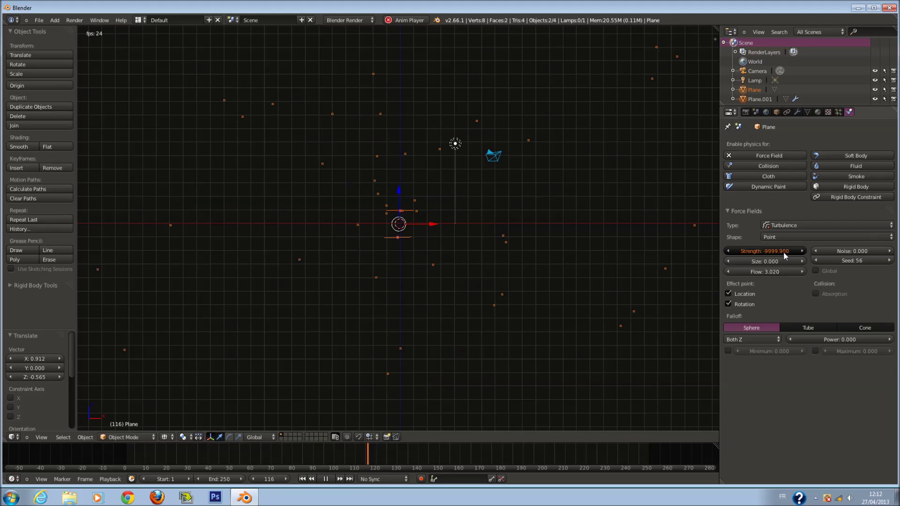
# Step: Reset the Turbulence field's strength to 0 and raise it to 173.839
pyautogui.click(765, 251)
pyautogui.press('End')
pyautogui.write('a')
pyautogui.hotkey('ctrl', 'a')
pyautogui.write('a')
pyautogui.press('Return')
pyautogui.click(766, 250)
pyautogui.write('0')
pyautogui.press('Return')
pyautogui.scroll(4, 440, 261)
pyautogui.moveTo(756, 253); pyautogui.dragTo(818, 249)
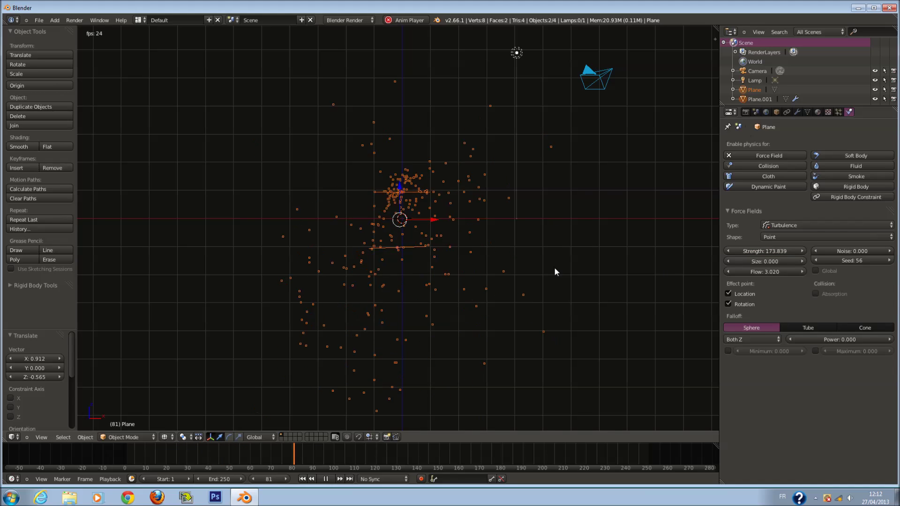
# Step: Change the lower plane's force field type to Drag and view the particles up close
pyautogui.click(810, 225)
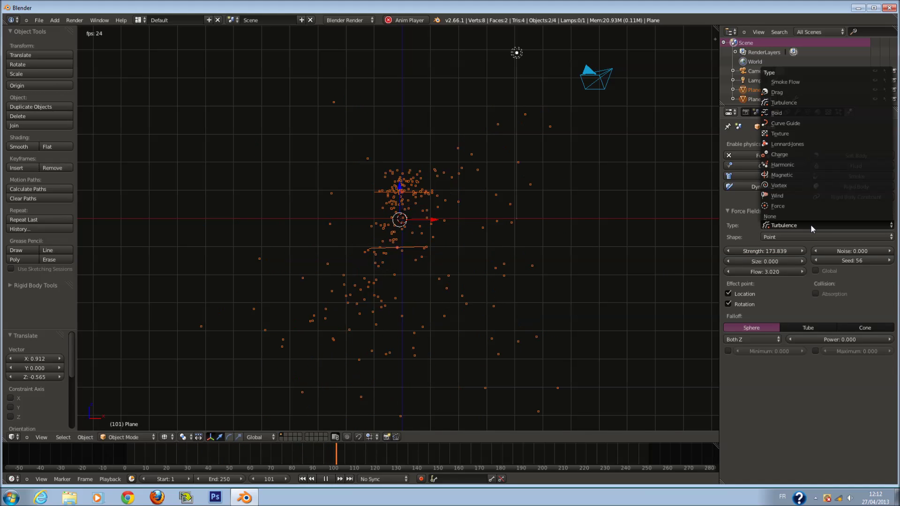
pyautogui.click(781, 93)
pyautogui.scroll(2, 552, 248)
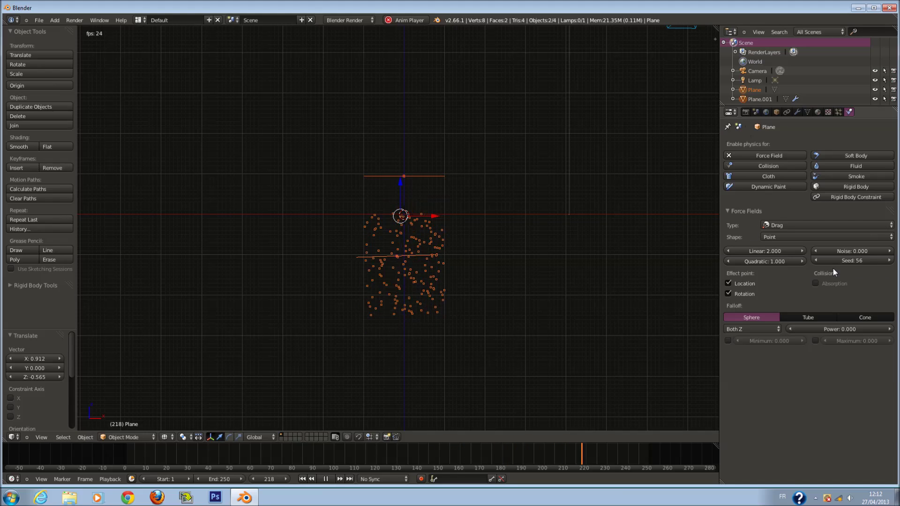
# Step: Change the lower plane's force field type to Smoke Flow and review its domain object setting and the field type list
pyautogui.click(789, 225)
pyautogui.click(786, 82)
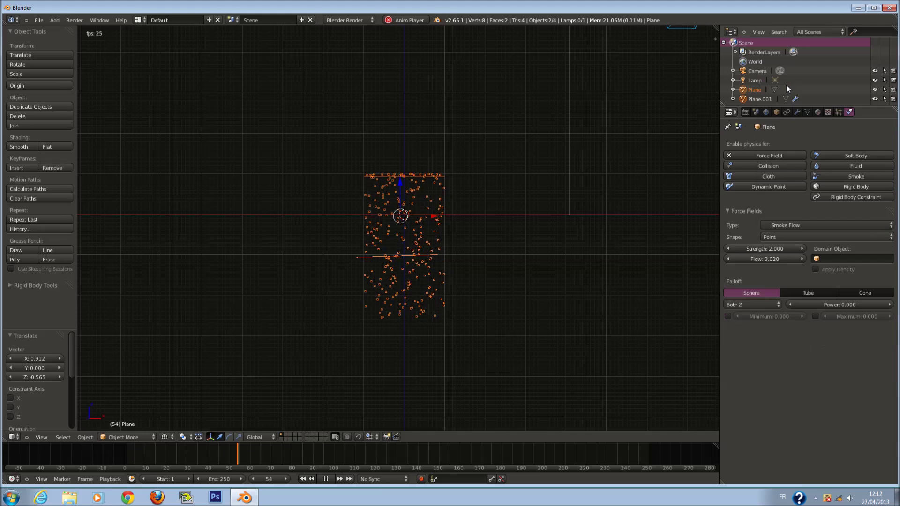
pyautogui.click(826, 255)
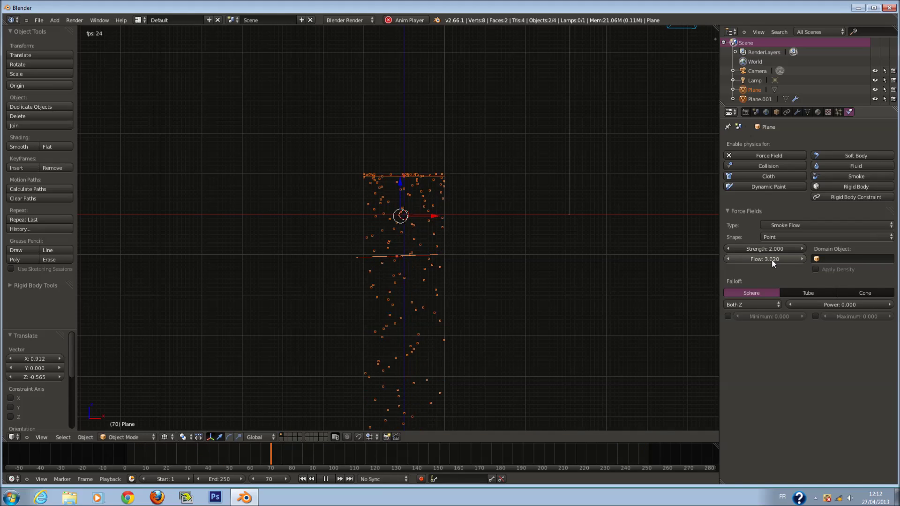
pyautogui.click(802, 229)
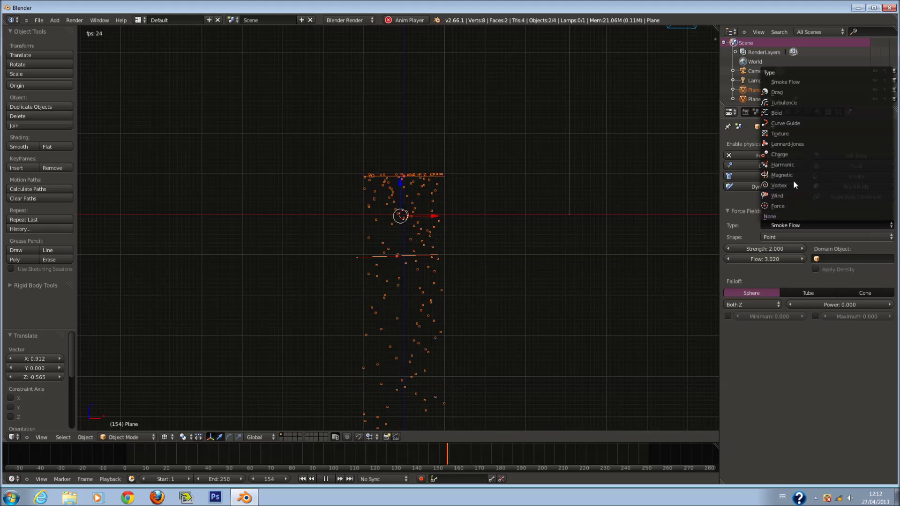
pyautogui.click(831, 260)
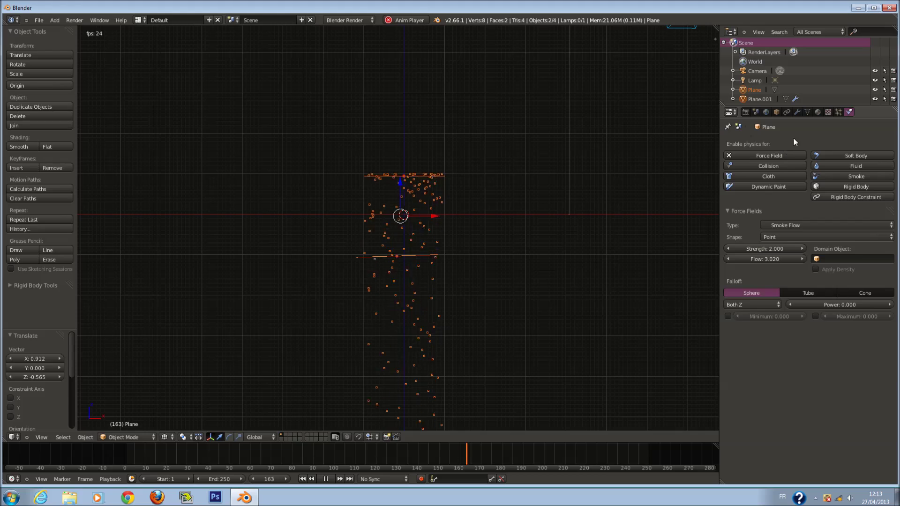
# Step: Remove the lower plane's force field and replace the upper plane's particle system with a new one
pyautogui.click(732, 156)
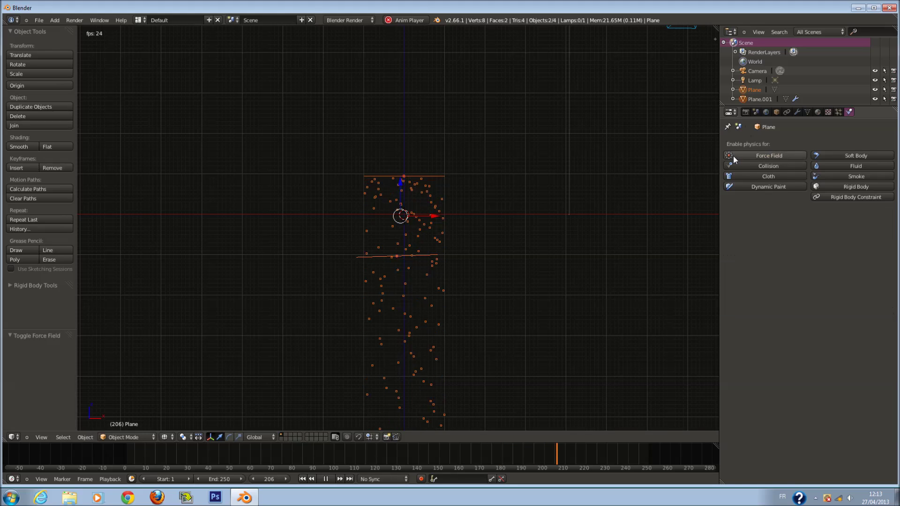
pyautogui.click(839, 112)
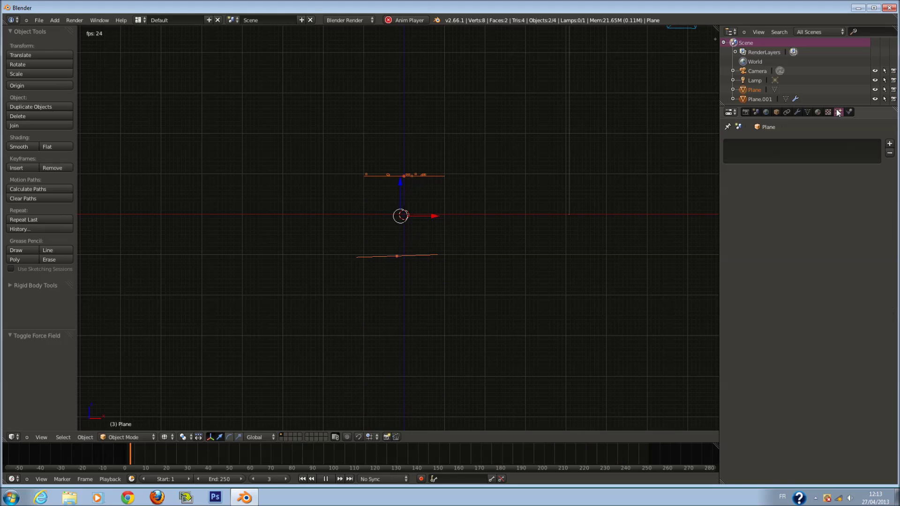
pyautogui.rightClick(409, 185)
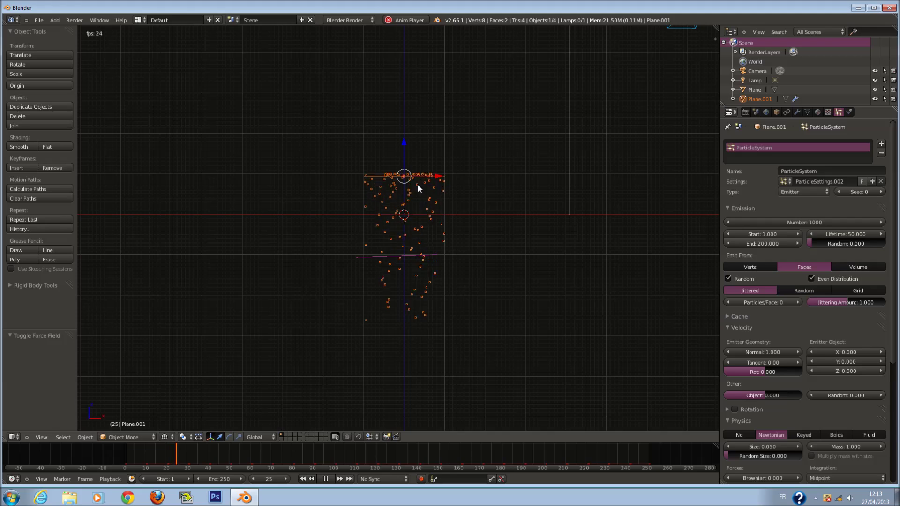
pyautogui.click(880, 153)
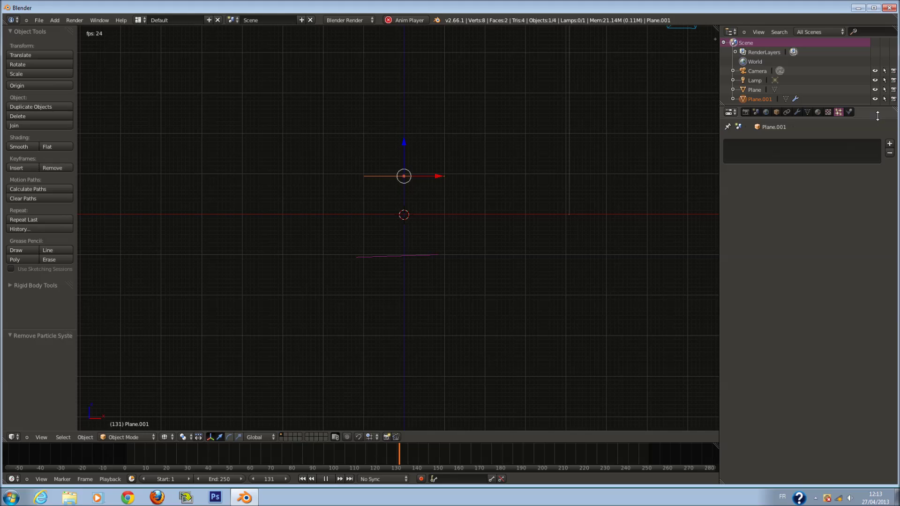
pyautogui.click(889, 144)
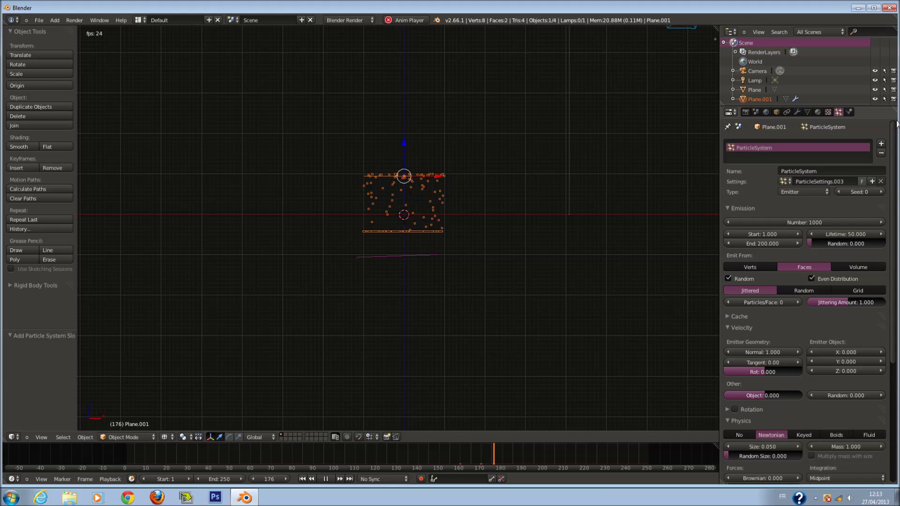
# Step: Keep the new particle system's type as Emitter and set its number of particles to 1625
pyautogui.click(812, 191)
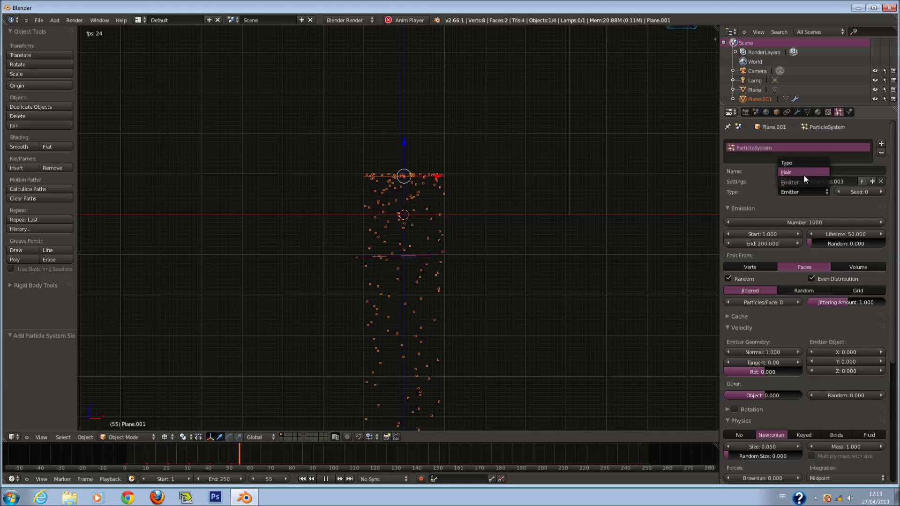
pyautogui.click(802, 183)
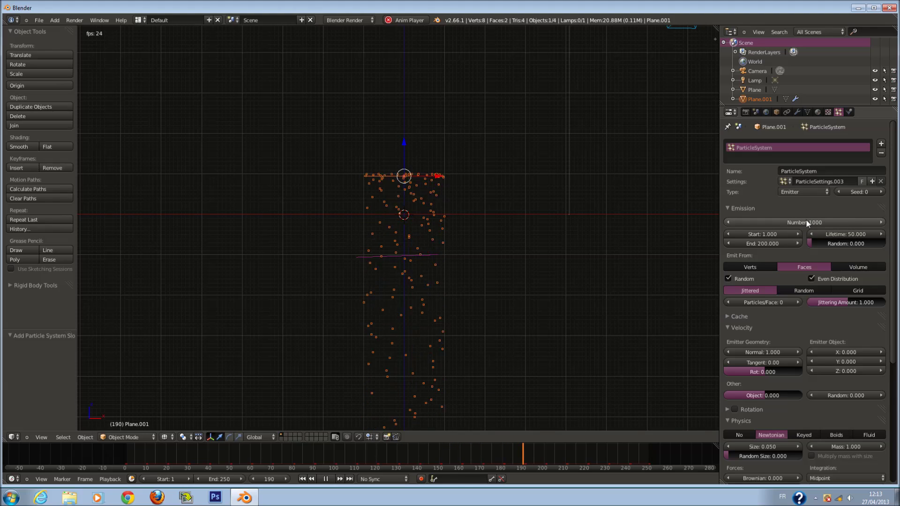
pyautogui.moveTo(813, 224); pyautogui.dragTo(740, 227)
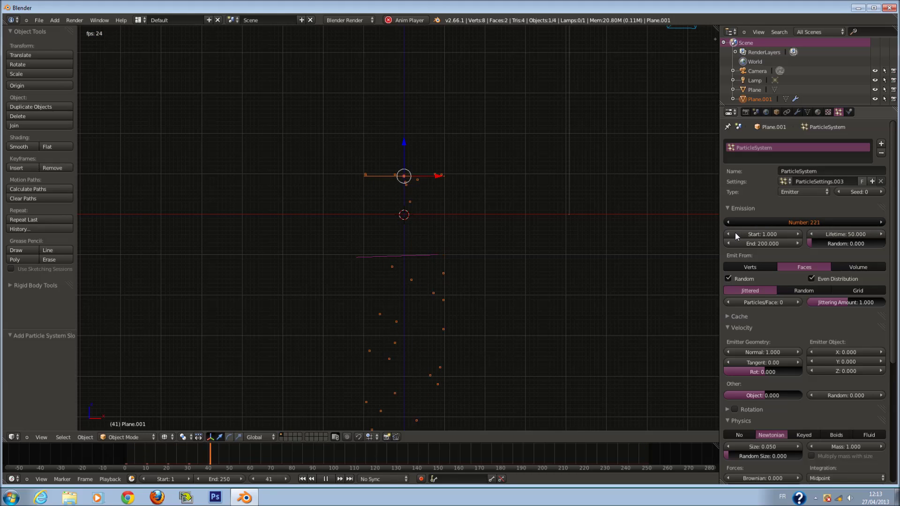
pyautogui.moveTo(734, 233); pyautogui.dragTo(811, 228)
pyautogui.moveTo(671, 243); pyautogui.dragTo(531, 260)
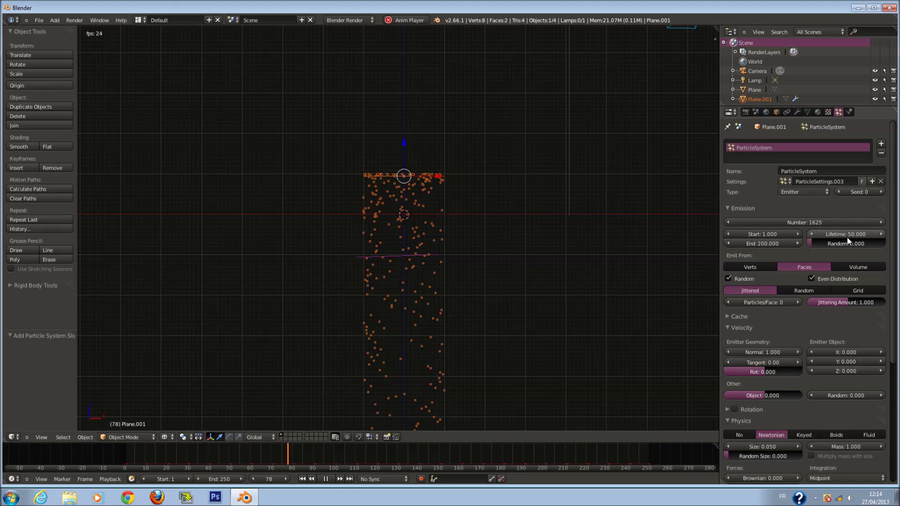
# Step: Try a lifetime randomness of 1.000 on the emitted particles and return it to 0.000
pyautogui.moveTo(821, 243); pyautogui.dragTo(843, 243)
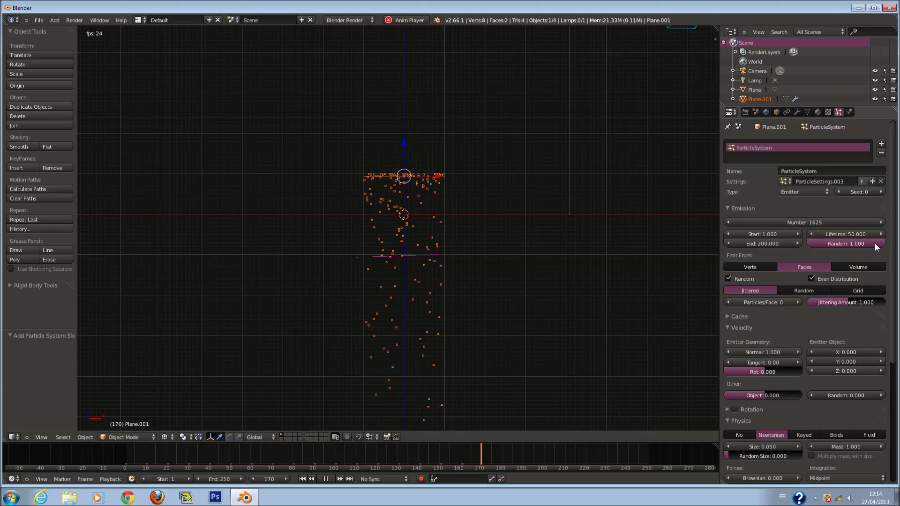
pyautogui.moveTo(854, 245); pyautogui.dragTo(812, 253)
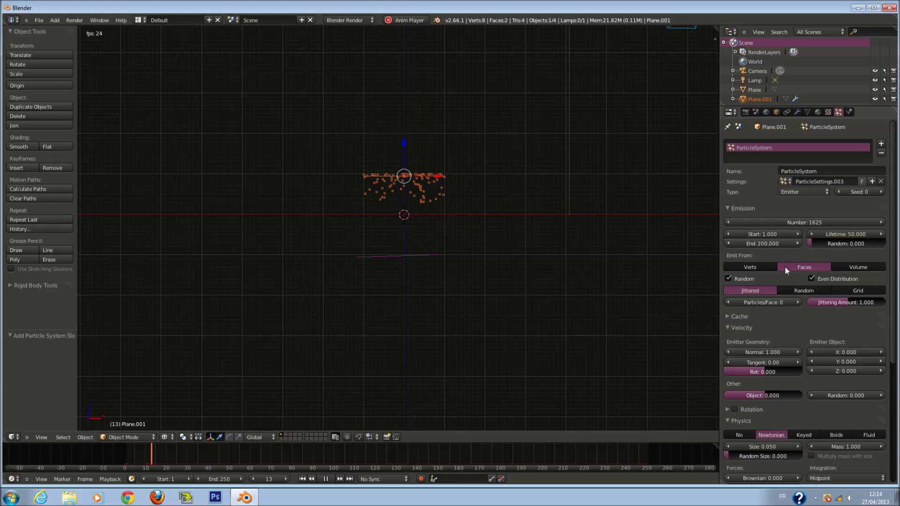
# Step: Emit the particles from the upper plane's vertices and inspect the falling streams in perspective and front view
pyautogui.click(750, 269)
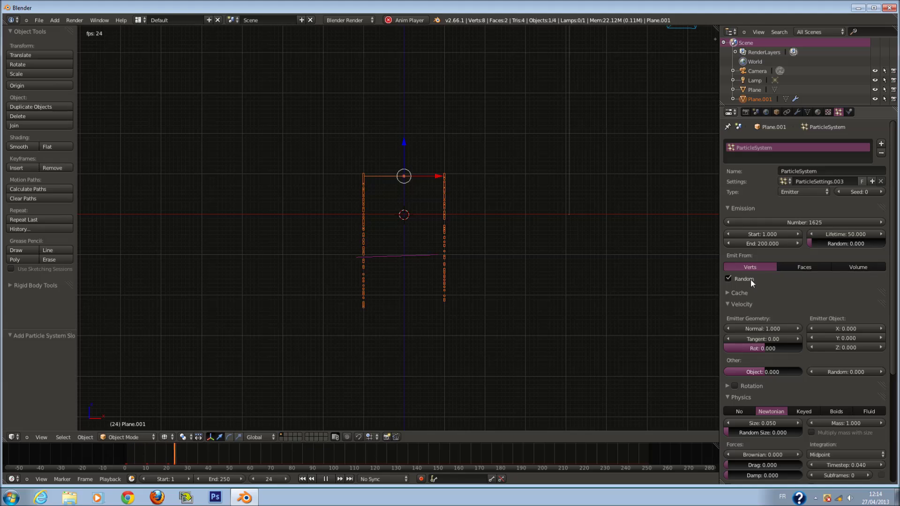
pyautogui.scroll(1, 361, 253)
pyautogui.moveTo(361, 253); pyautogui.dragTo(407, 192, button='middle')
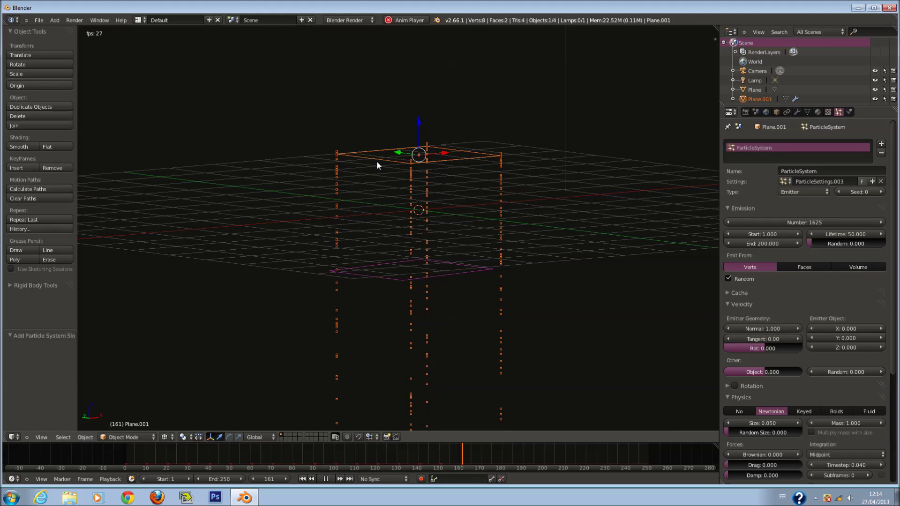
pyautogui.press('KP_1')
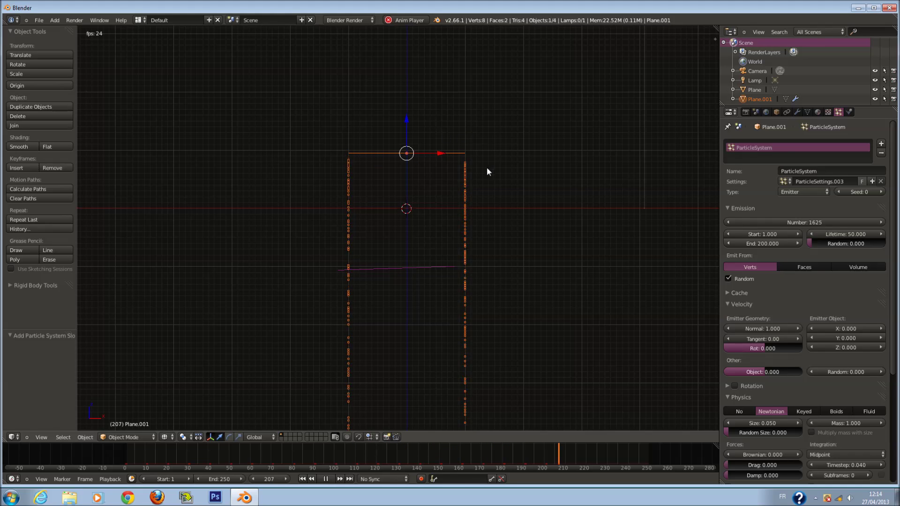
# Step: Compare emission from Faces, Volume and Verts, ending with Faces as the emission source
pyautogui.click(804, 267)
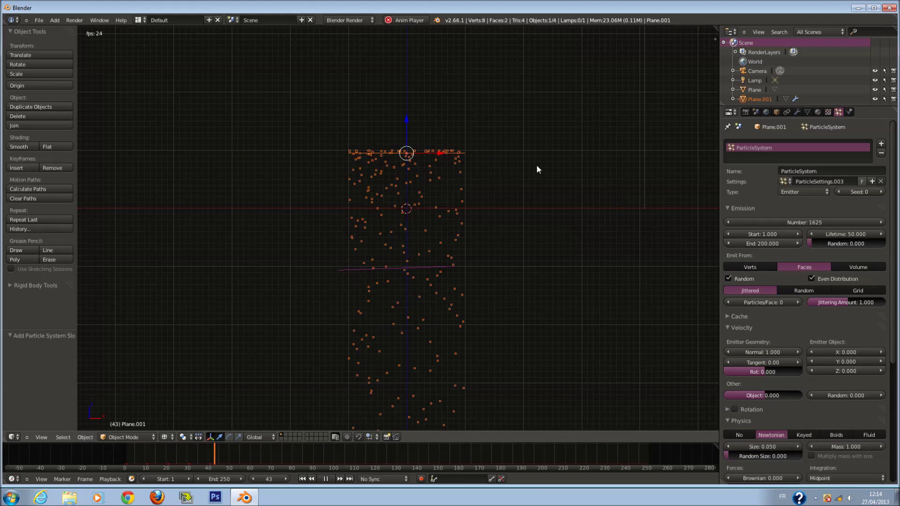
pyautogui.click(862, 268)
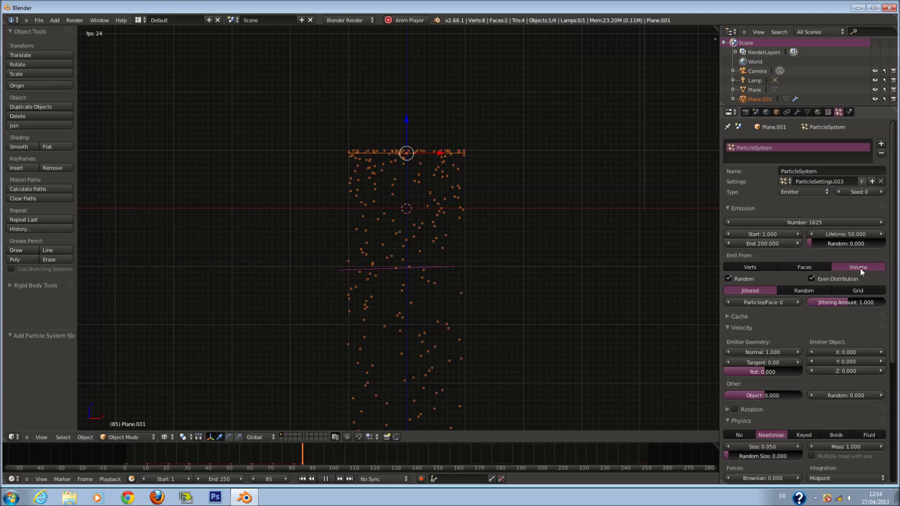
pyautogui.click(809, 266)
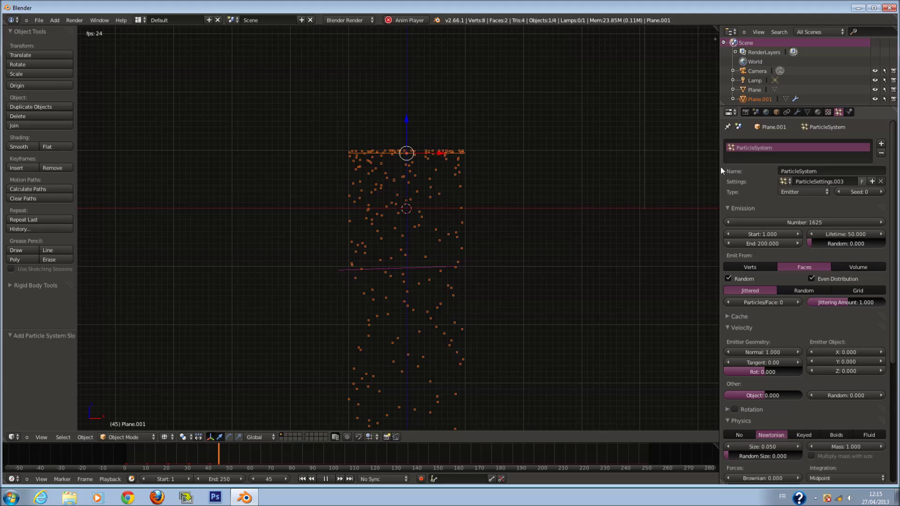
pyautogui.click(762, 267)
pyautogui.click(808, 270)
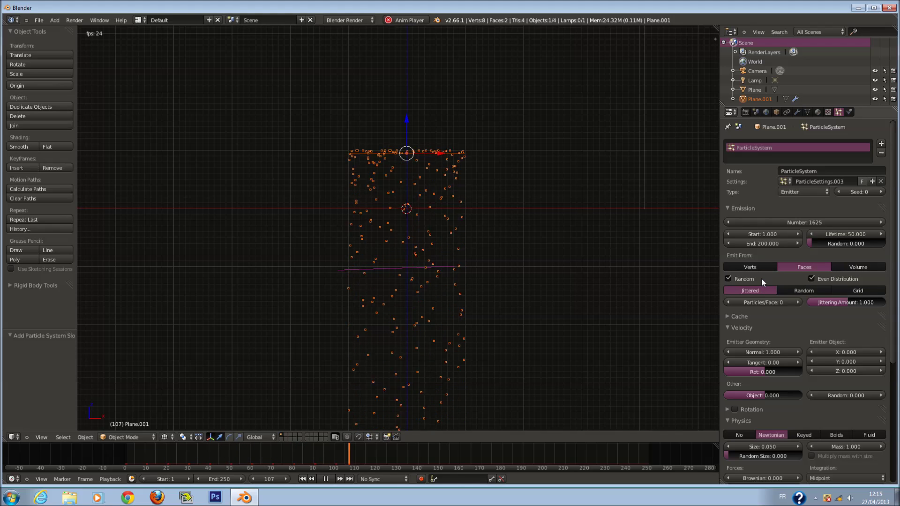
# Step: Try the Random and Grid particle distributions and return the distribution to Jittered
pyautogui.scroll(-5, 763, 291)
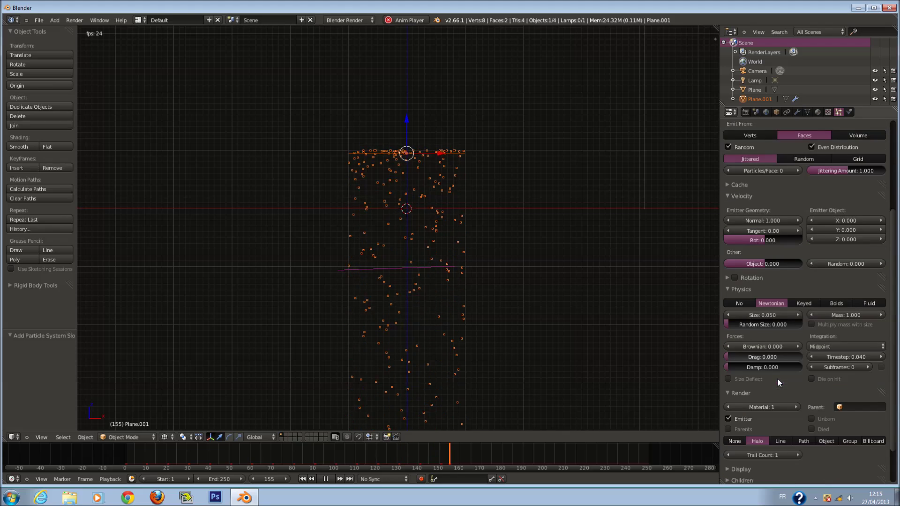
pyautogui.scroll(5, 780, 332)
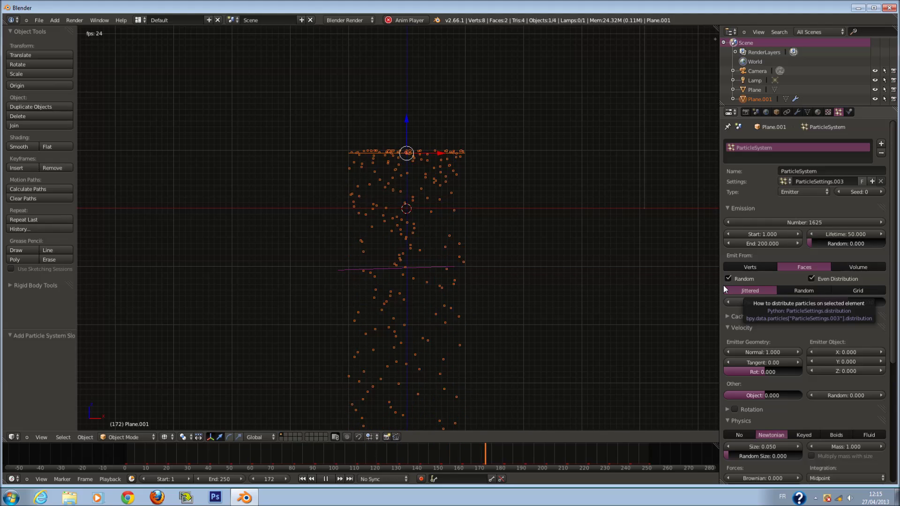
pyautogui.click(820, 290)
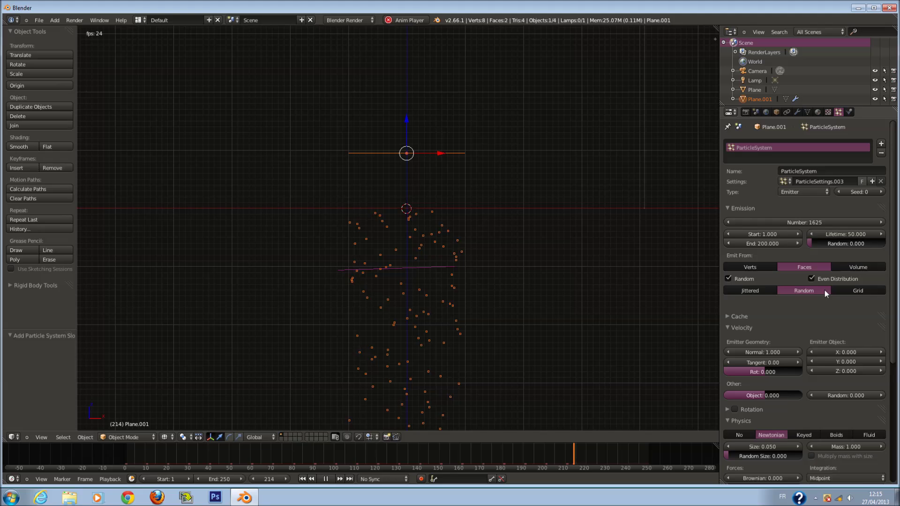
pyautogui.click(854, 290)
pyautogui.click(815, 290)
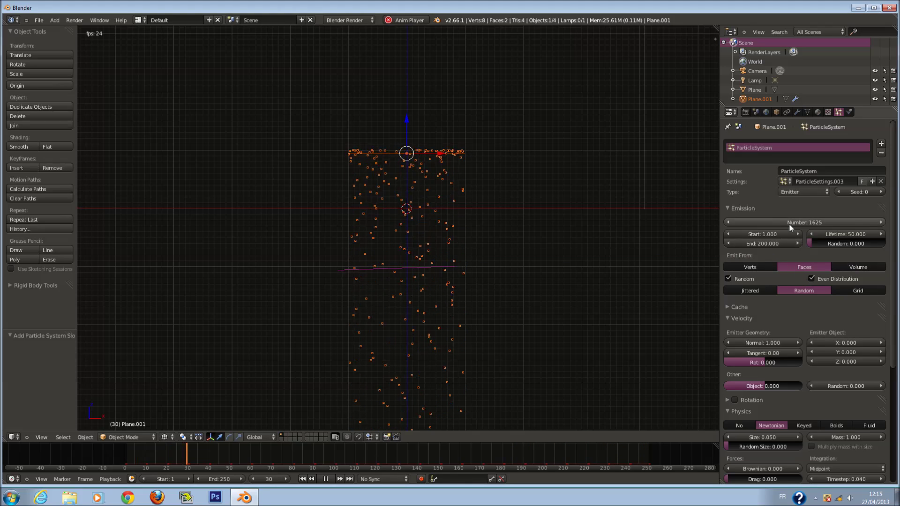
pyautogui.click(736, 290)
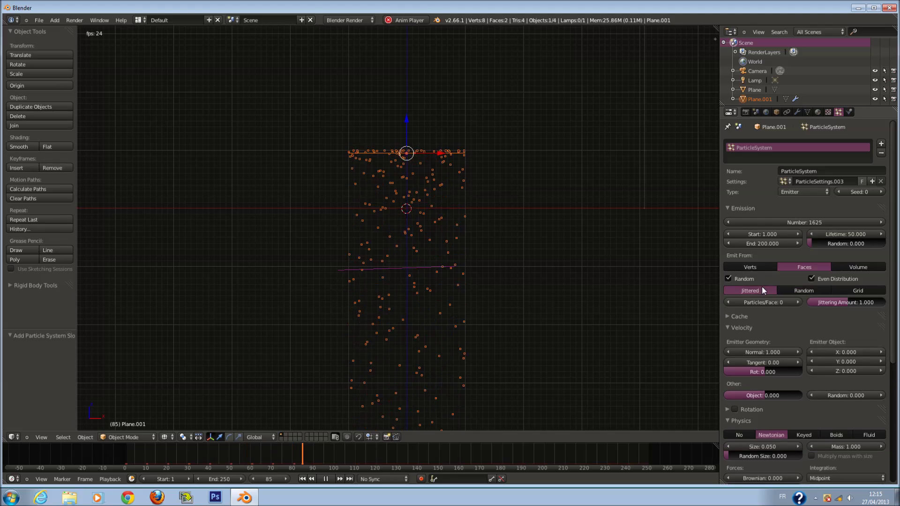
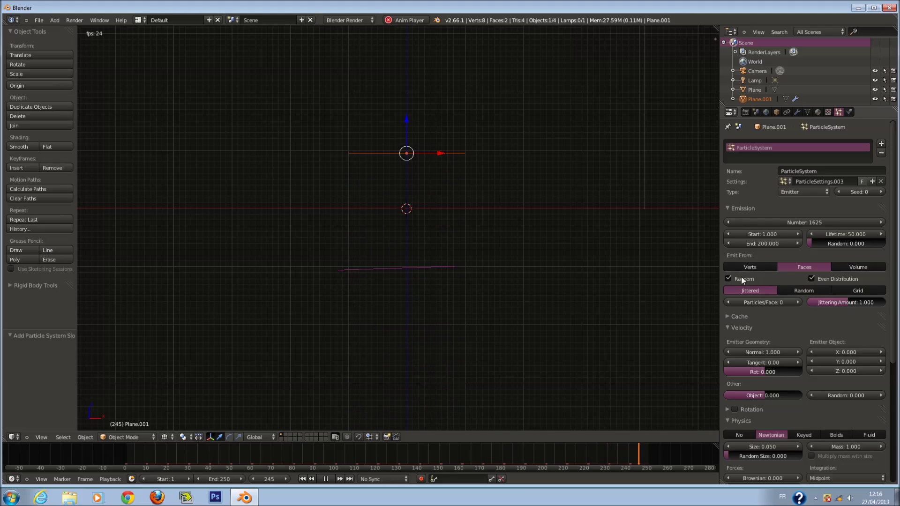
# Step: Preview the Grid distribution from another angle, switch through Random and restore Jittered
pyautogui.click(836, 290)
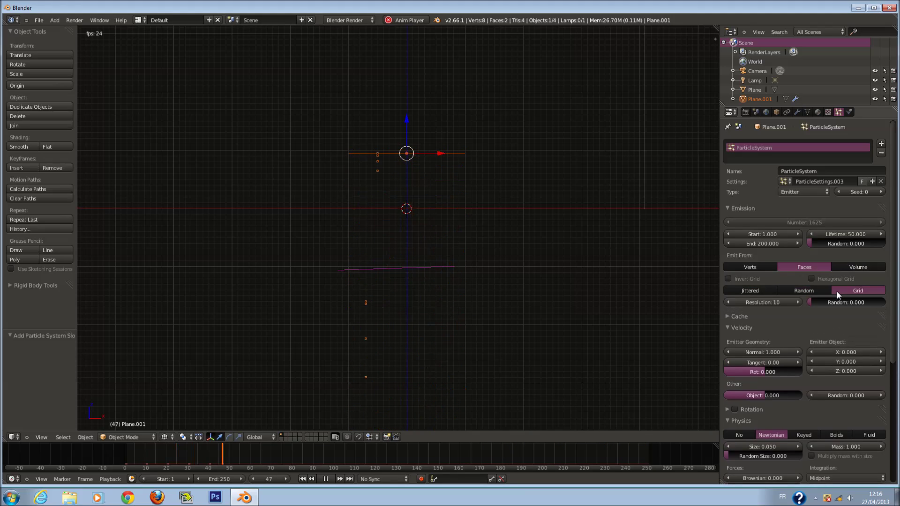
pyautogui.moveTo(469, 272); pyautogui.dragTo(488, 304, button='middle')
pyautogui.press('KP_1')
pyautogui.click(781, 290)
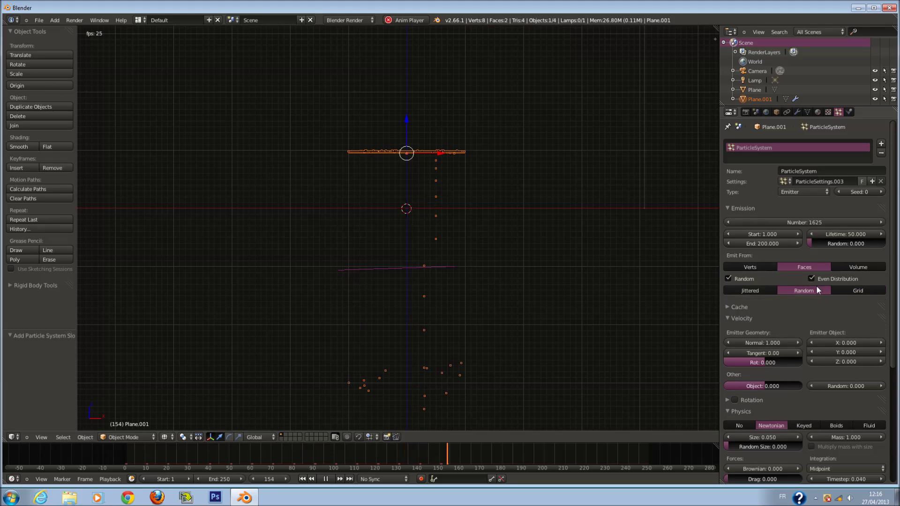
pyautogui.click(750, 291)
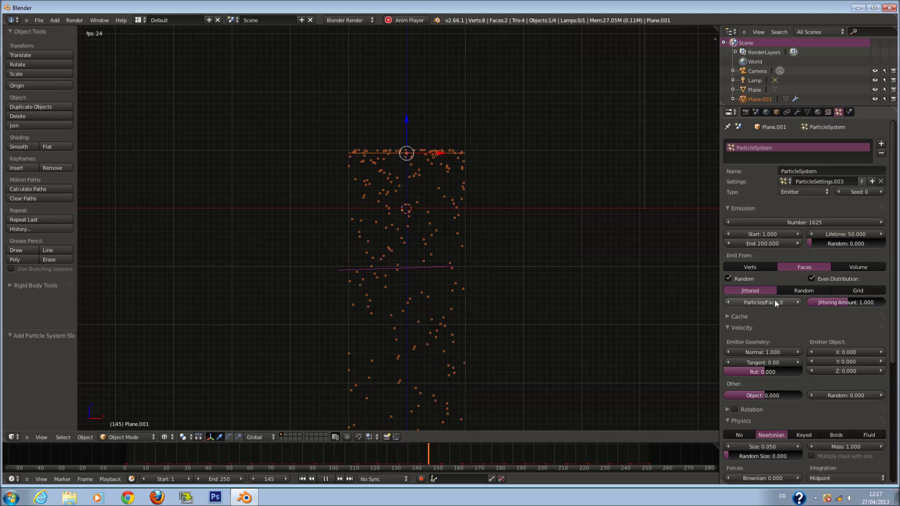
# Step: Try 267 particles per face for the jittered distribution and reset the value to 0
pyautogui.moveTo(791, 300); pyautogui.dragTo(865, 300)
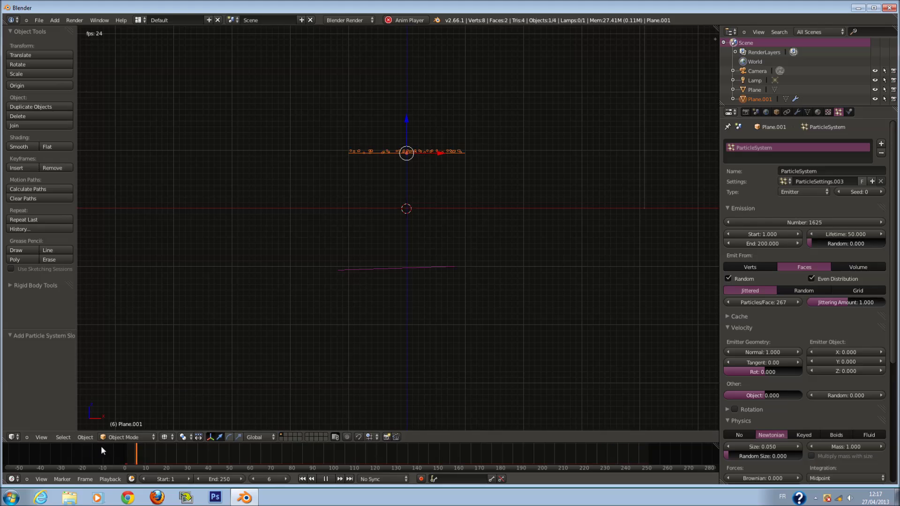
pyautogui.moveTo(759, 301); pyautogui.dragTo(696, 301)
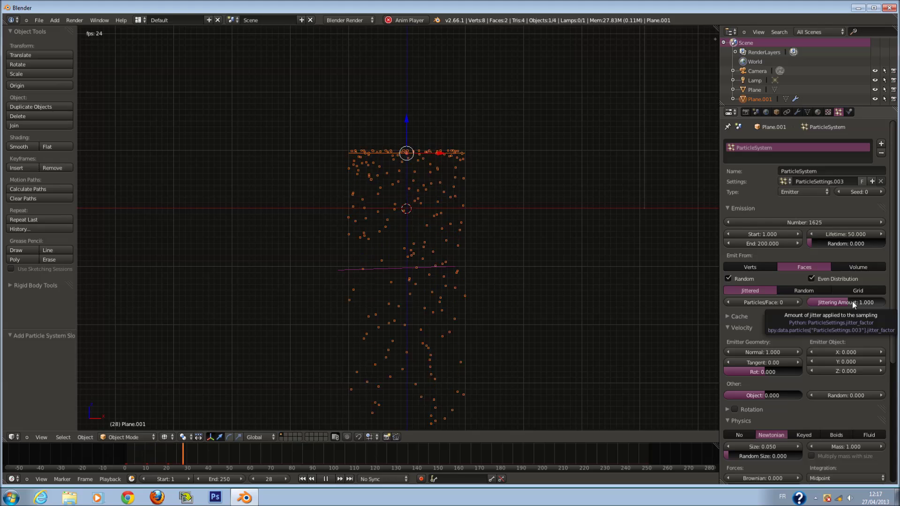
# Step: Compare the Jittered and Random distributions with Grid, leave Grid active and examine its emission pattern
pyautogui.click(814, 292)
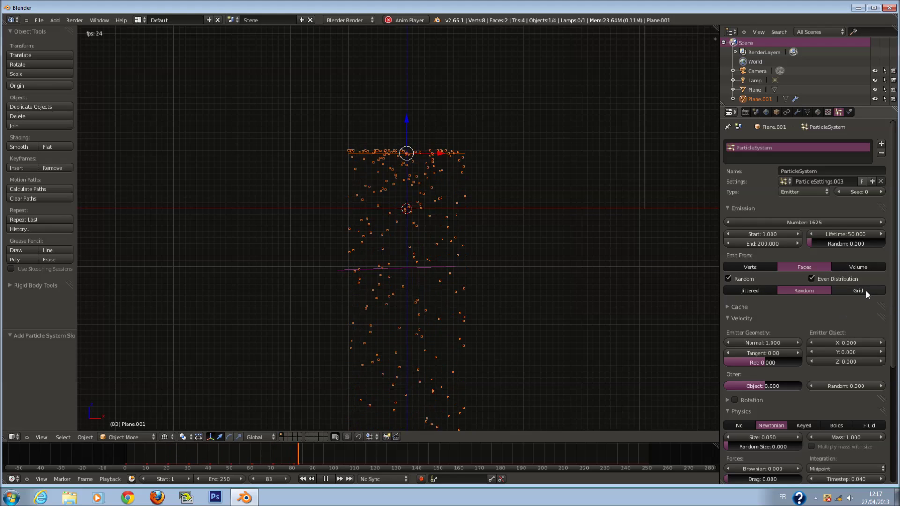
pyautogui.click(750, 291)
pyautogui.click(822, 290)
pyautogui.click(852, 291)
pyautogui.moveTo(635, 223); pyautogui.dragTo(417, 214, button='middle')
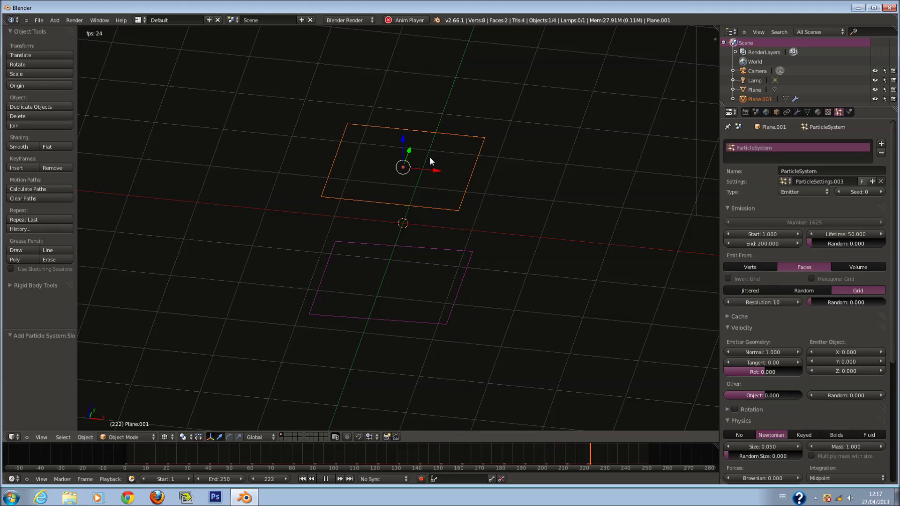
pyautogui.press('KP_1')
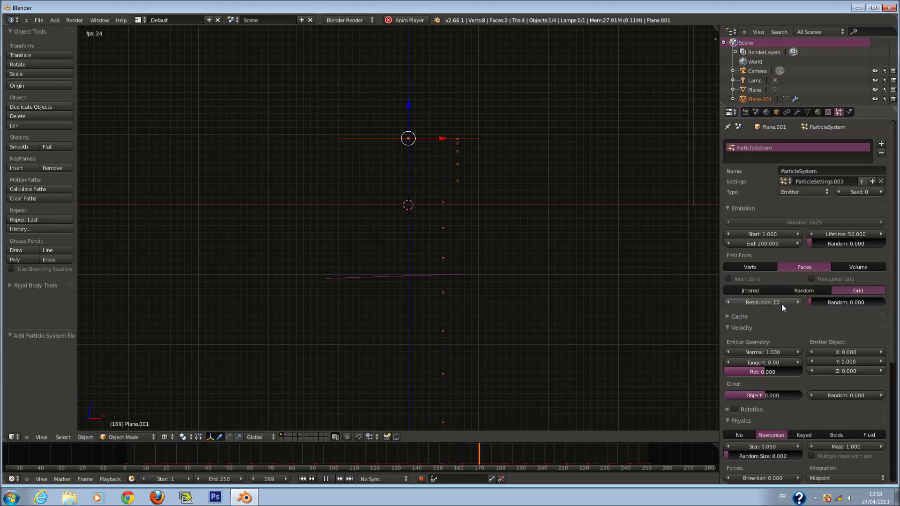
pyautogui.click(817, 290)
pyautogui.click(849, 286)
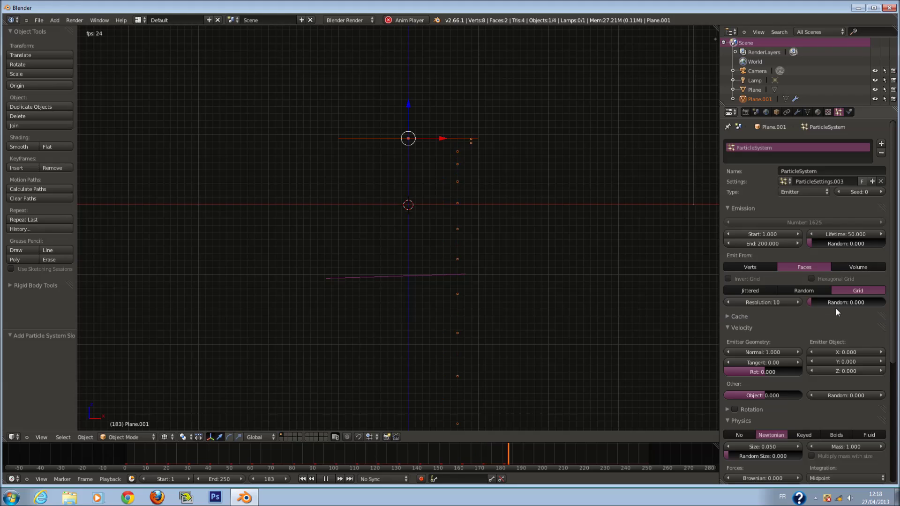
# Step: Collapse the Velocity, Physics and Render sections of the particle settings
pyautogui.click(758, 326)
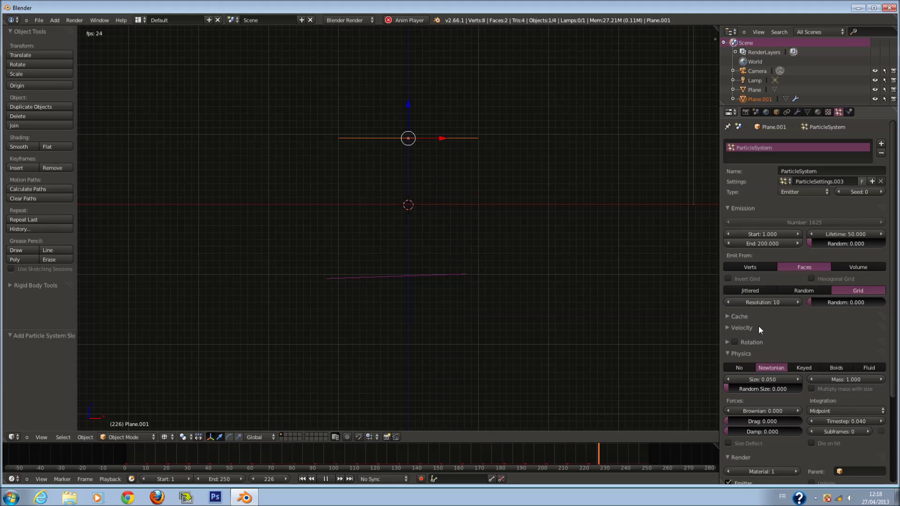
pyautogui.click(754, 349)
pyautogui.click(755, 361)
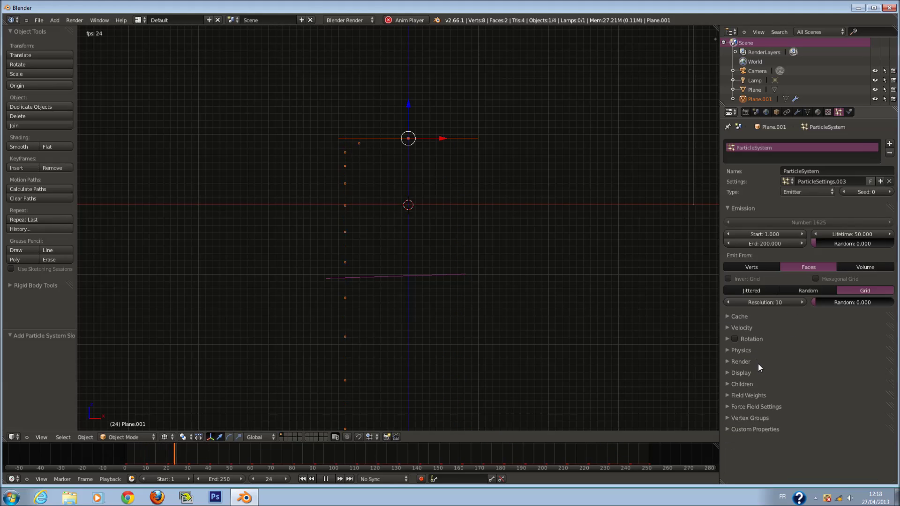
# Step: Switch the distribution between Random and Grid for comparison, leaving it on Grid
pyautogui.click(825, 291)
pyautogui.click(837, 292)
pyautogui.click(803, 290)
pyautogui.click(839, 291)
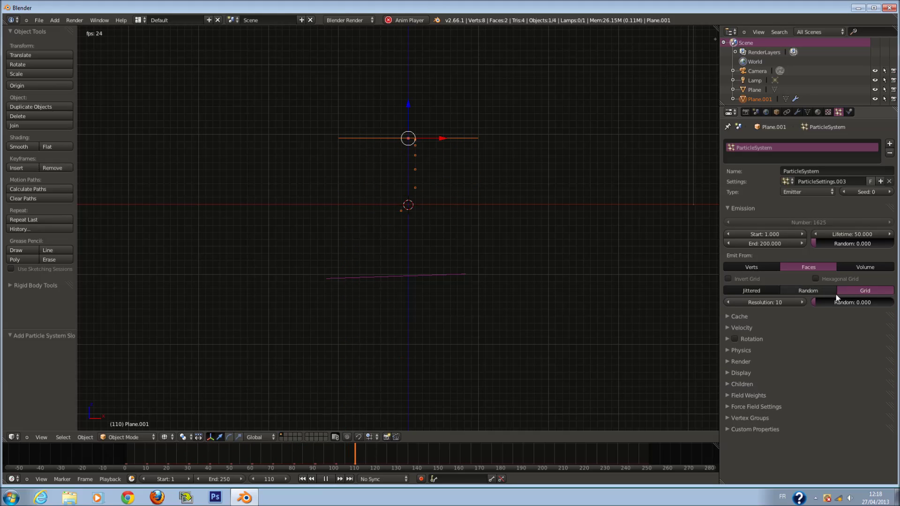
# Step: Try the Invert Grid option, replay the emission from the first frame and turn the option off again
pyautogui.click(729, 277)
pyautogui.moveTo(694, 271); pyautogui.dragTo(510, 253, button='middle')
pyautogui.hotkey('shift', 'Left')
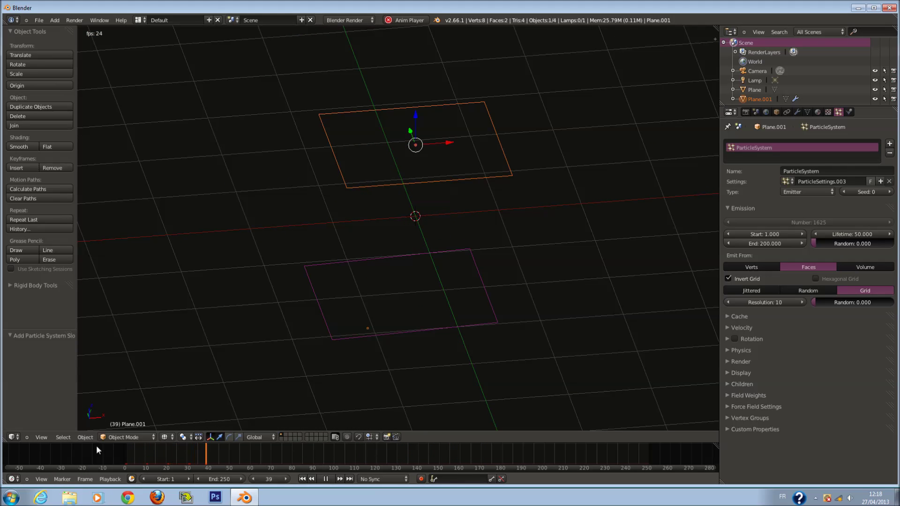
pyautogui.press('KP_1')
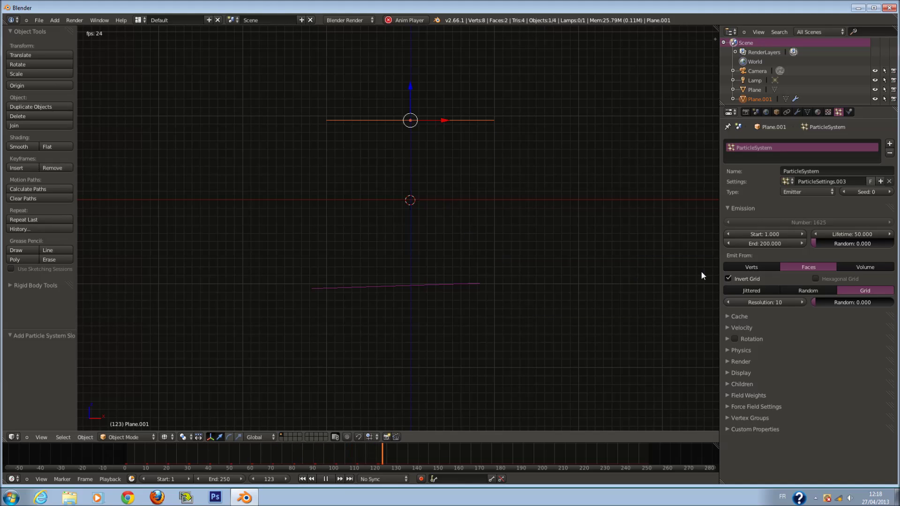
pyautogui.click(727, 279)
# Step: Try the Hexagonal Grid option, inspect the particles from above and turn the option off again
pyautogui.click(815, 278)
pyautogui.moveTo(262, 89); pyautogui.dragTo(303, 186, button='middle')
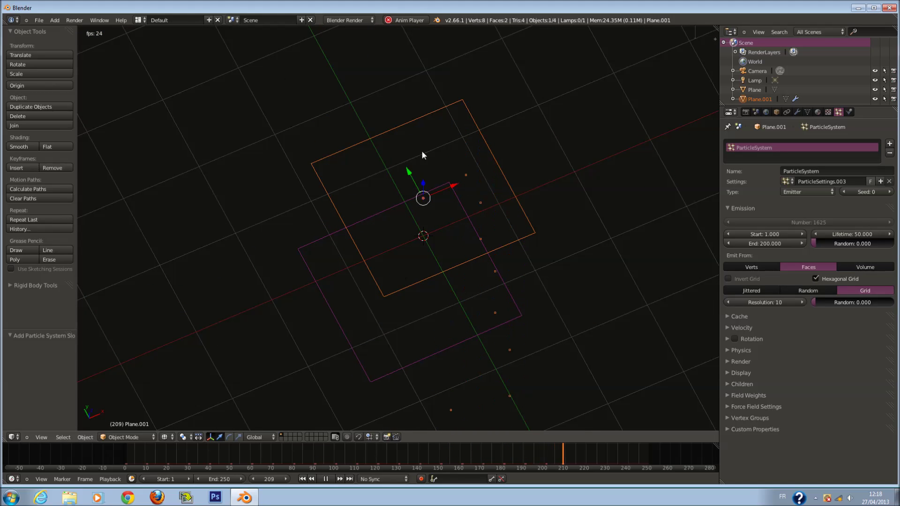
pyautogui.press('KP_1')
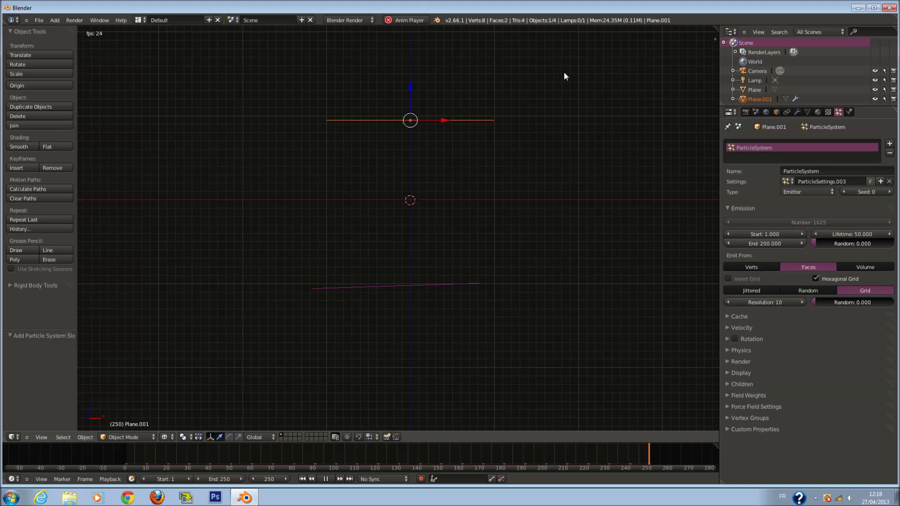
pyautogui.click(816, 279)
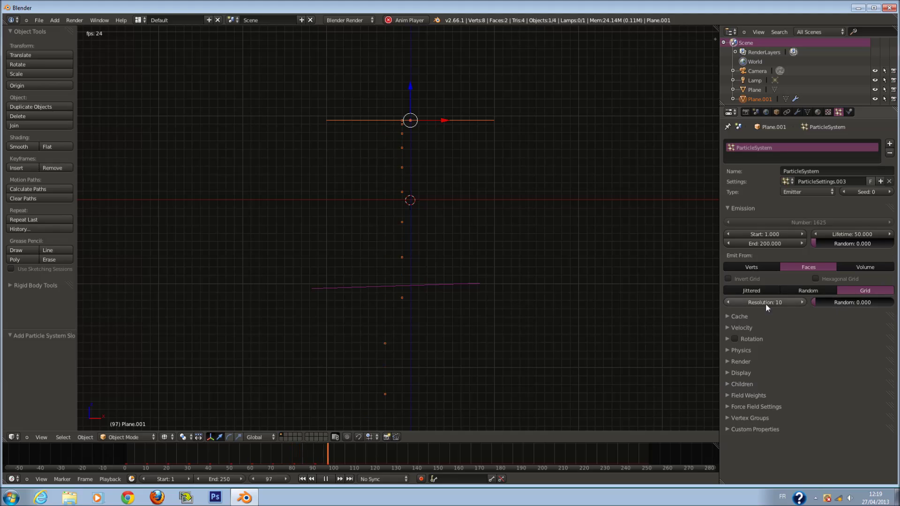
# Step: Try a grid randomness of 0.988, check the scattered particles in perspective and reset it to 0
pyautogui.moveTo(817, 302); pyautogui.dragTo(890, 302)
pyautogui.moveTo(468, 300); pyautogui.dragTo(338, 189, button='middle')
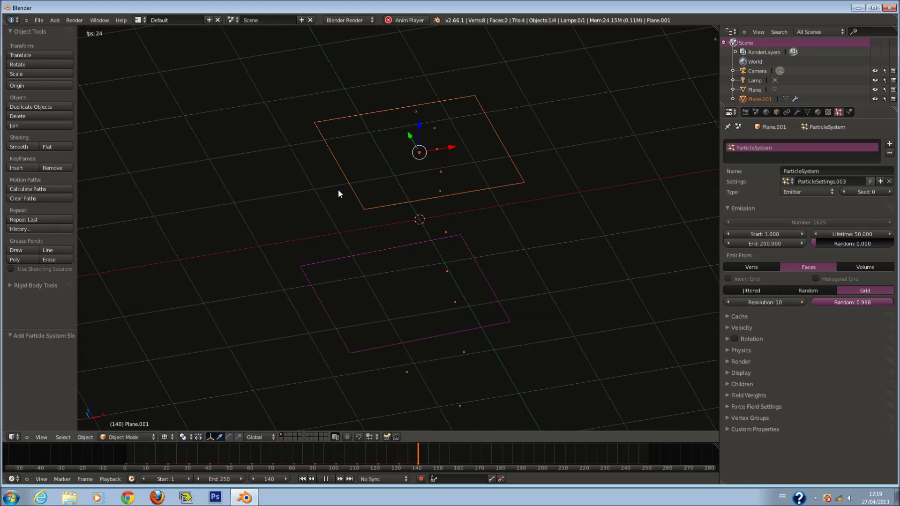
pyautogui.moveTo(886, 307); pyautogui.dragTo(772, 314)
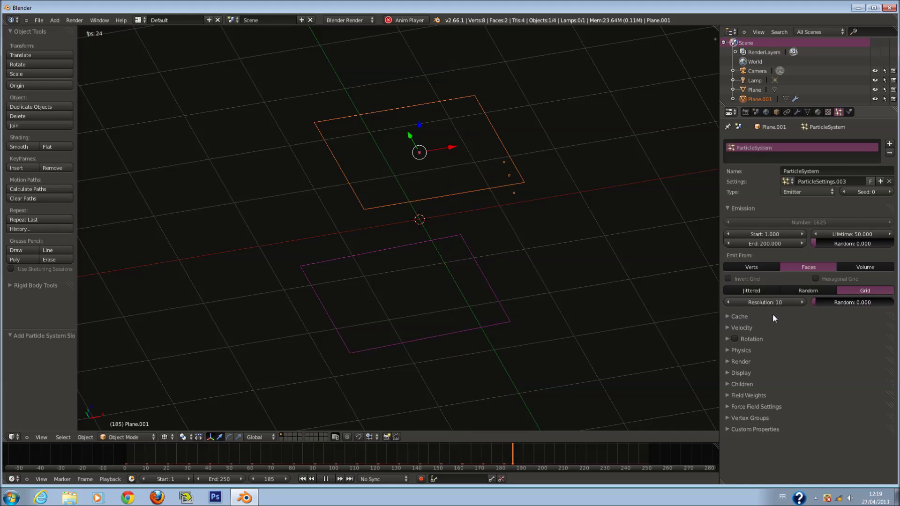
pyautogui.press('KP_1')
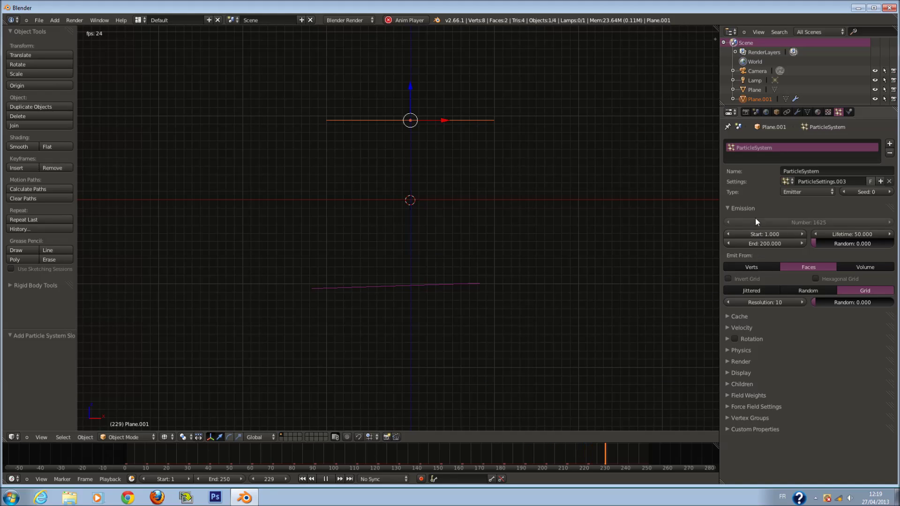
# Step: Expand the particle system's Cache section in place of Emission and enable the External cache option
pyautogui.click(755, 210)
pyautogui.click(754, 220)
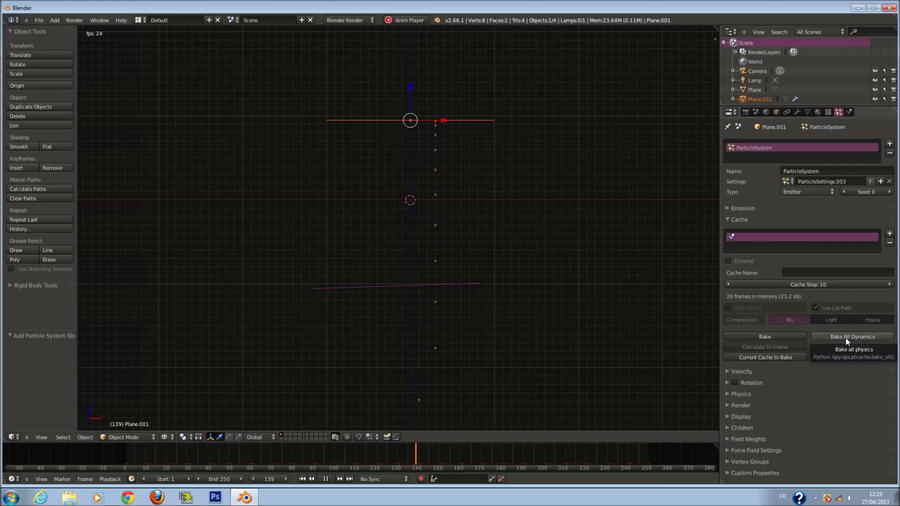
pyautogui.click(801, 270)
pyautogui.click(729, 261)
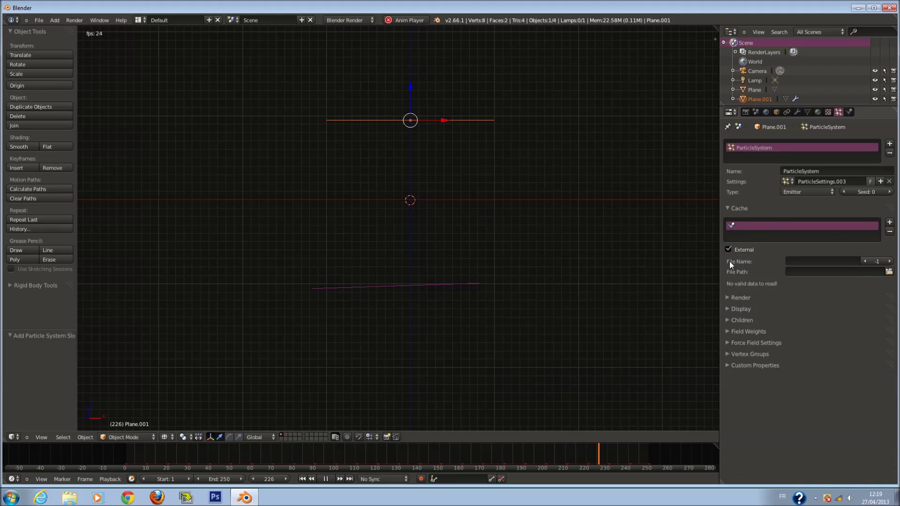
# Step: Turn off the External cache option and calculate the particle cache to the current frame
pyautogui.click(729, 249)
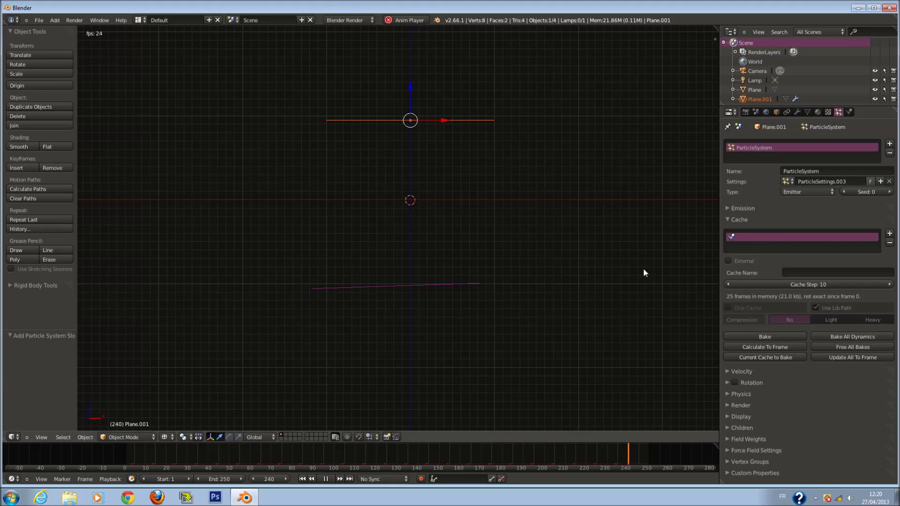
pyautogui.click(799, 346)
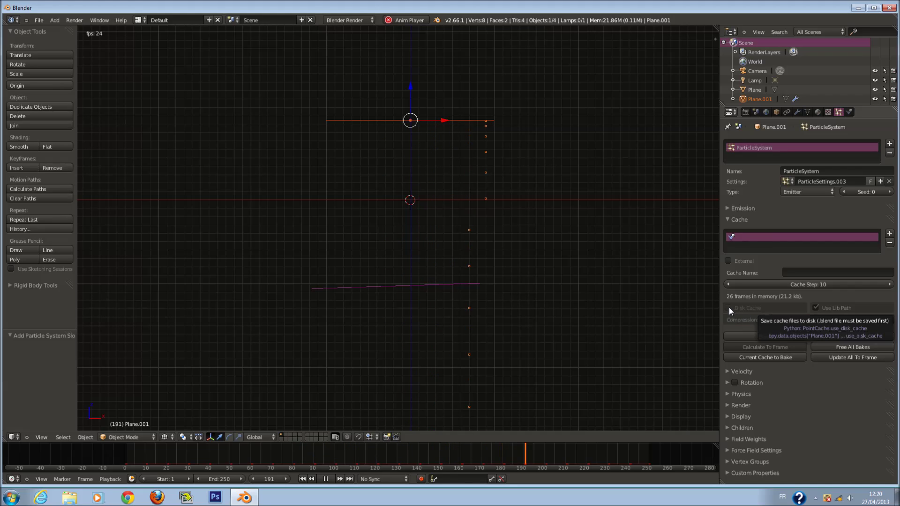
# Step: Expand the Velocity section in place of Cache and set the normal starting velocity to 9.057
pyautogui.click(738, 219)
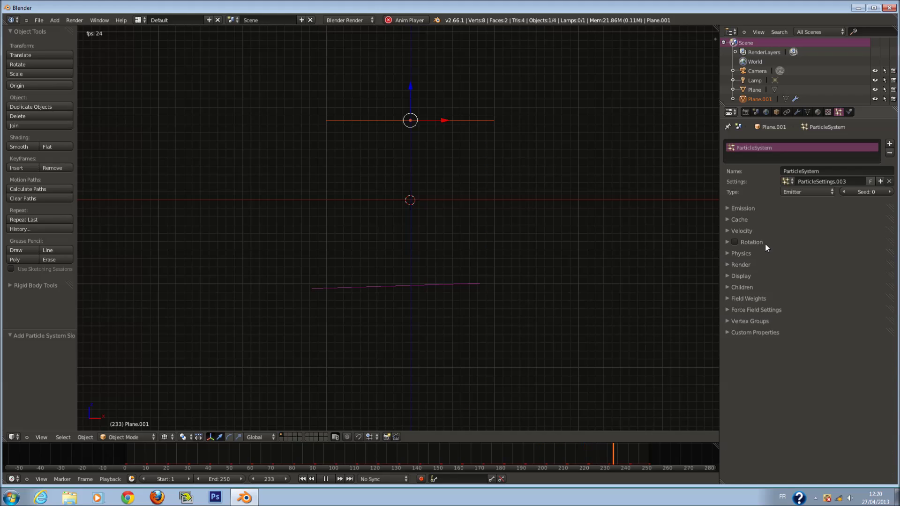
pyautogui.click(754, 229)
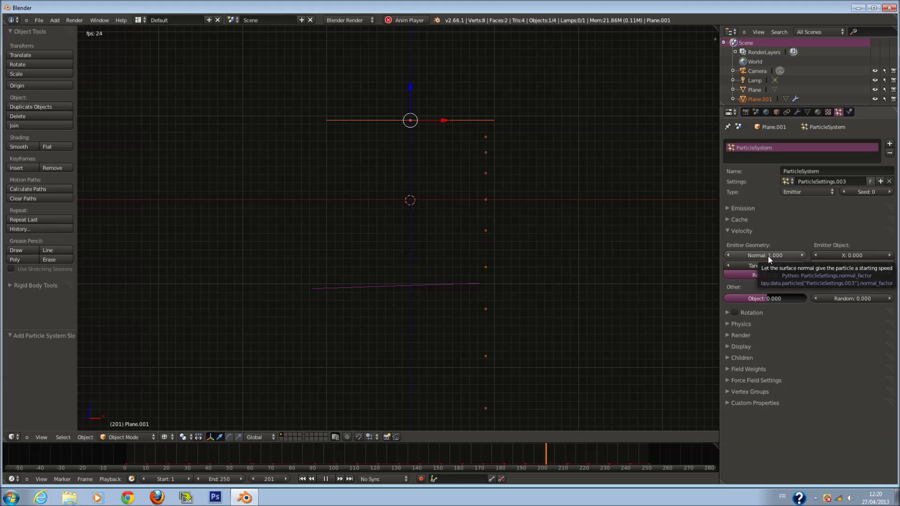
pyautogui.moveTo(769, 257); pyautogui.dragTo(814, 252)
# Step: Switch the emission distribution from Grid to Random and collapse the Emission section again
pyautogui.click(743, 208)
pyautogui.click(750, 208)
pyautogui.click(753, 207)
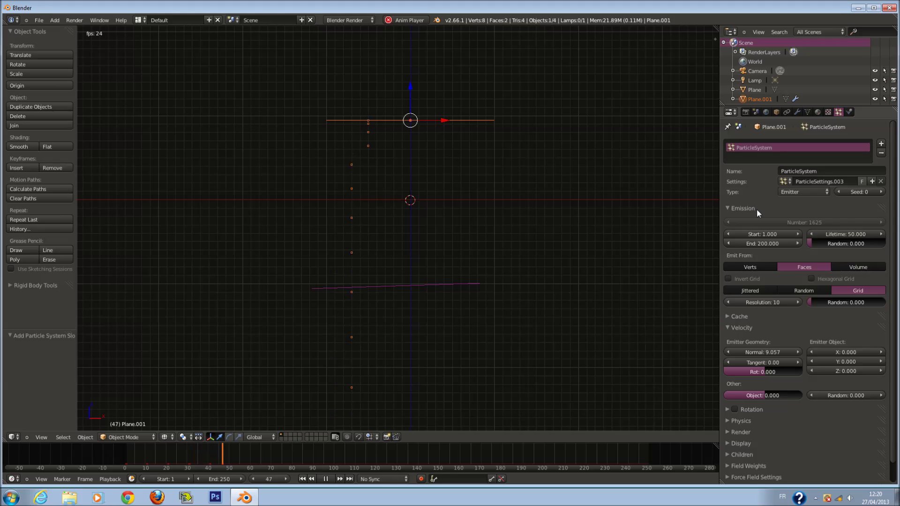
pyautogui.click(803, 289)
pyautogui.click(764, 289)
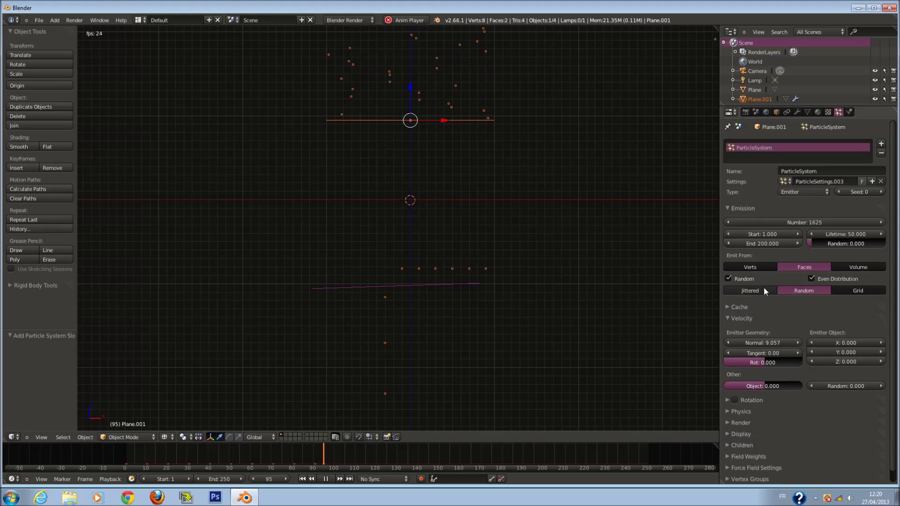
pyautogui.click(799, 289)
pyautogui.click(757, 207)
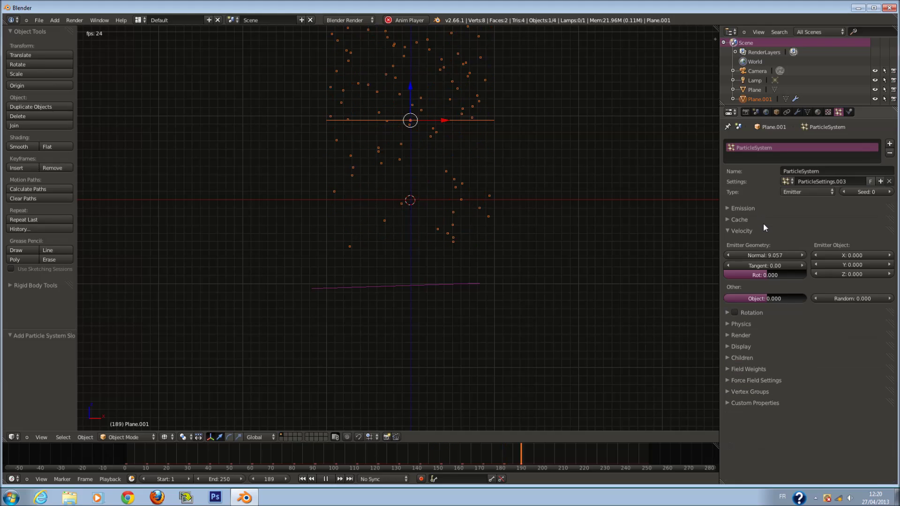
# Step: Reduce the particles' normal starting velocity to 0.030
pyautogui.moveTo(769, 256); pyautogui.dragTo(657, 287)
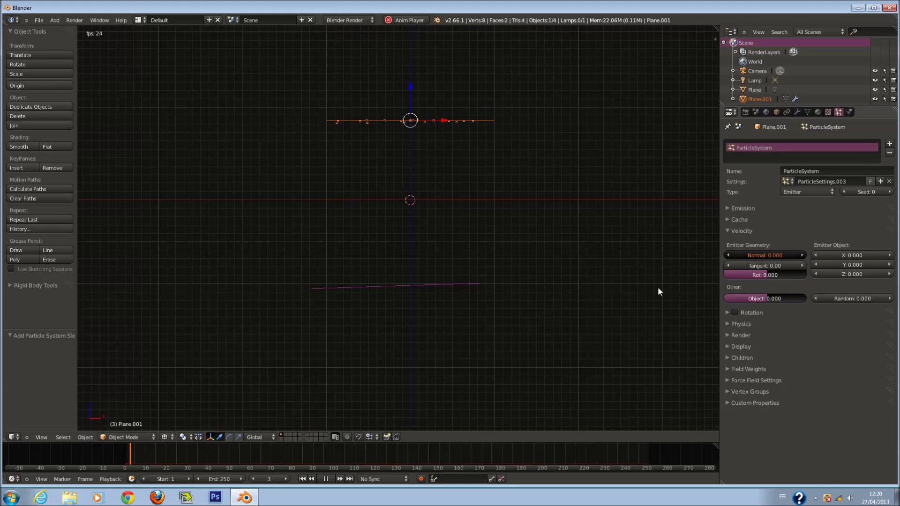
pyautogui.click(800, 256)
pyautogui.click(800, 255)
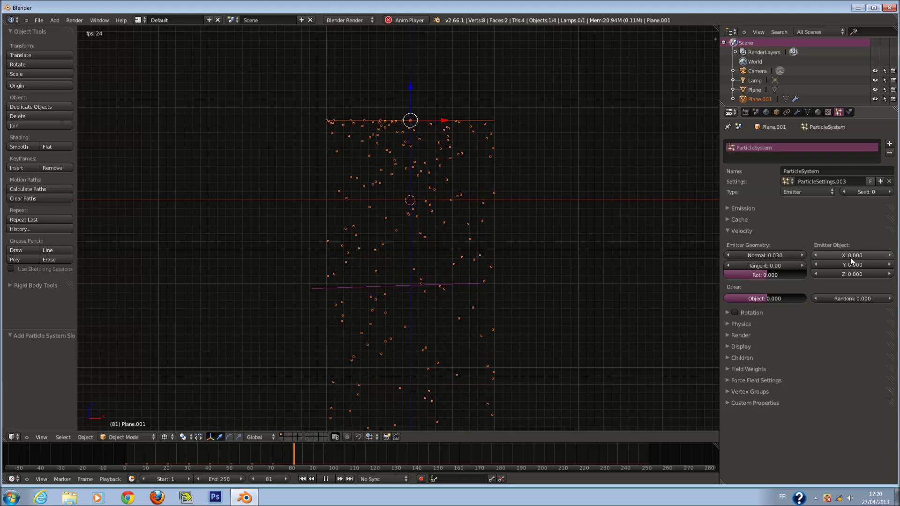
# Step: Try a starting velocity along the emitter object's X axis and reset it to 0
pyautogui.moveTo(851, 264); pyautogui.dragTo(869, 258)
pyautogui.click(870, 258)
pyautogui.write('0')
pyautogui.press('Return')
pyautogui.press('BackSpace')
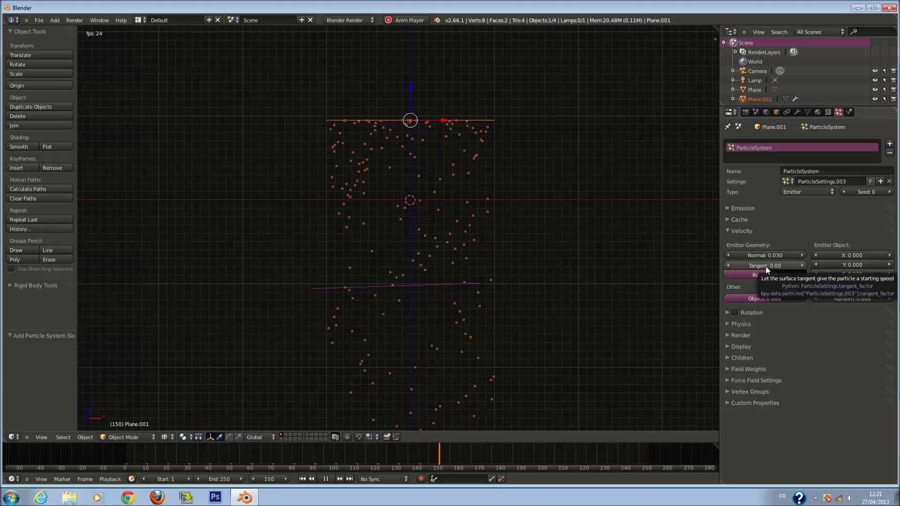
# Step: Try a tangent velocity of 8.04, inspect the particles' path and reset the tangent value to 0
pyautogui.moveTo(759, 271); pyautogui.dragTo(842, 272)
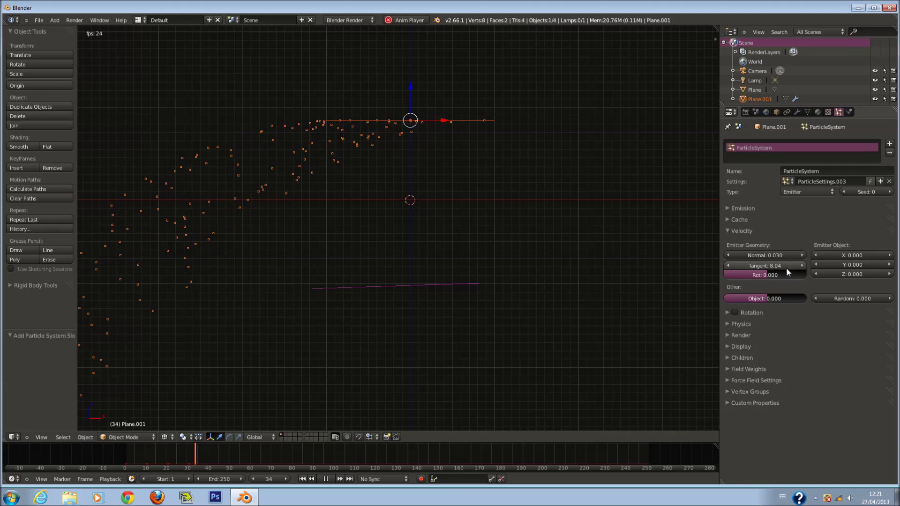
pyautogui.scroll(-4, 410, 256)
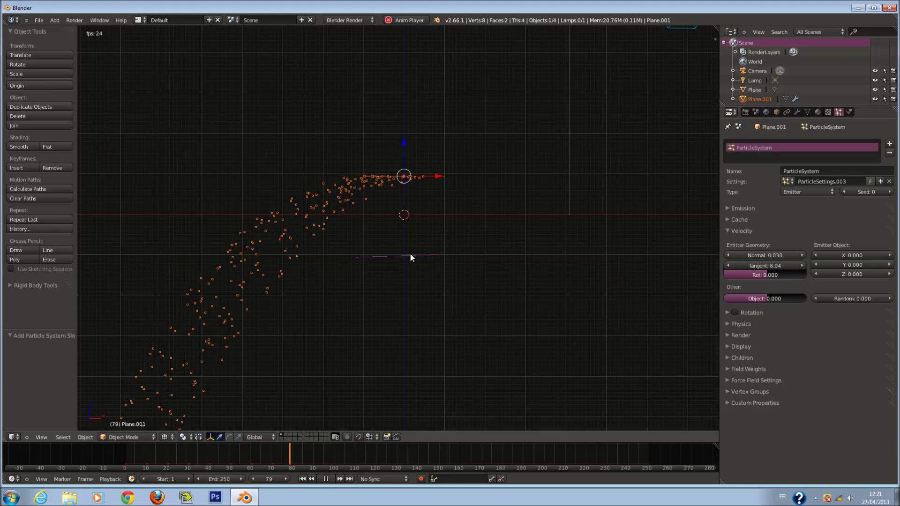
pyautogui.scroll(-2, 420, 260)
pyautogui.scroll(5, 429, 268)
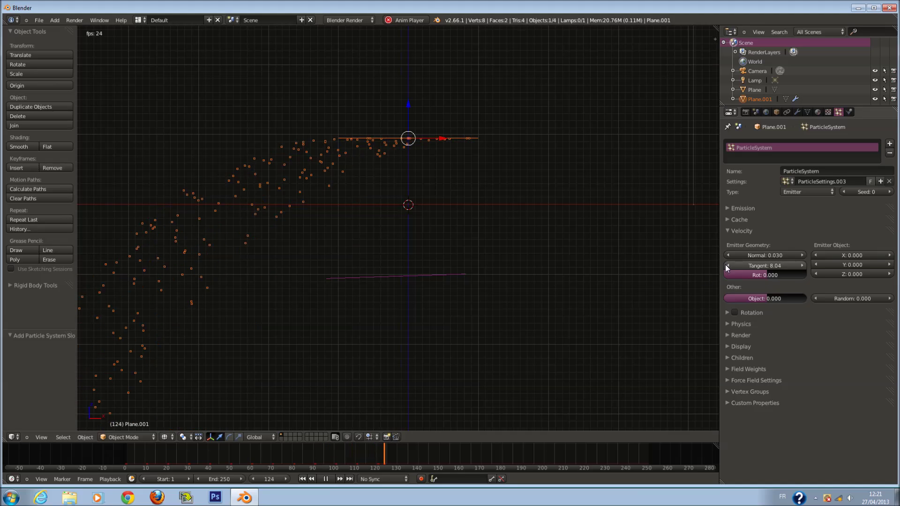
pyautogui.moveTo(726, 267); pyautogui.dragTo(799, 266)
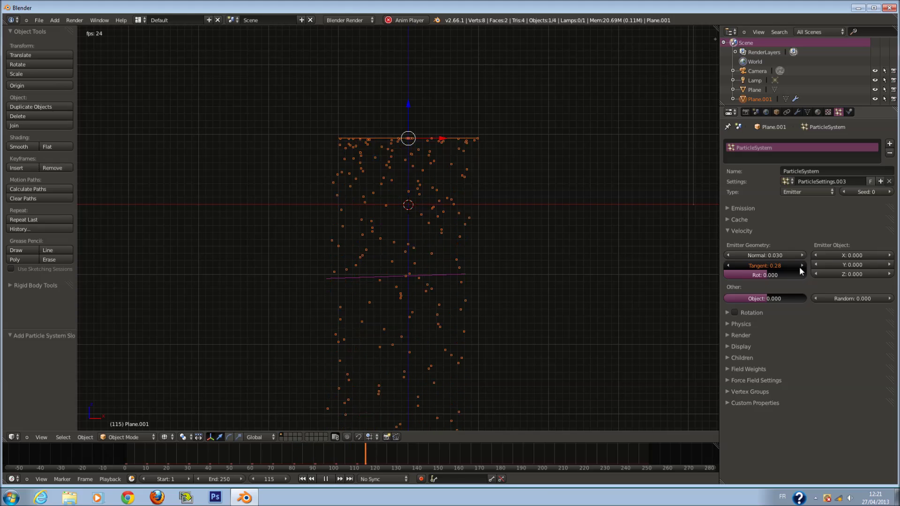
pyautogui.moveTo(797, 267); pyautogui.dragTo(733, 276)
pyautogui.click(773, 266)
pyautogui.write('0')
pyautogui.press('Return')
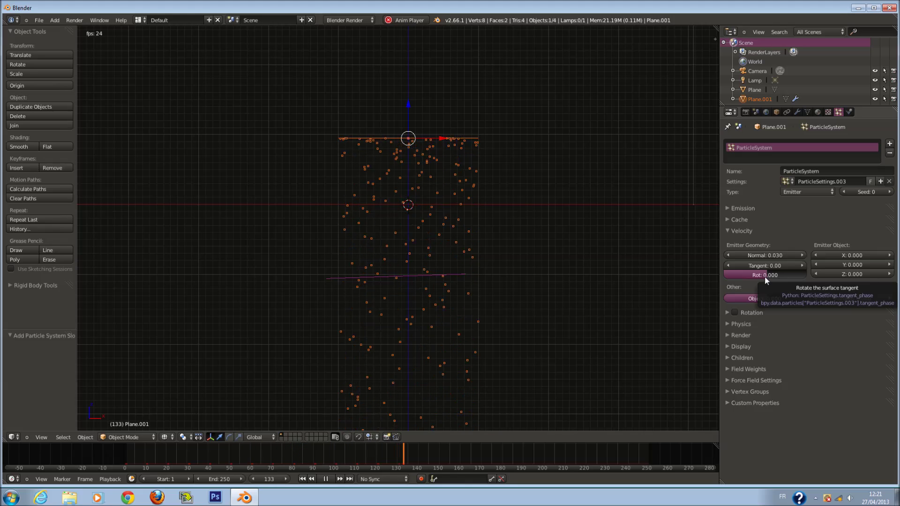
# Step: From the top view, try a tangent velocity of 4.68 with a rotated surface tangent and reset both values to 0
pyautogui.press('KP_7')
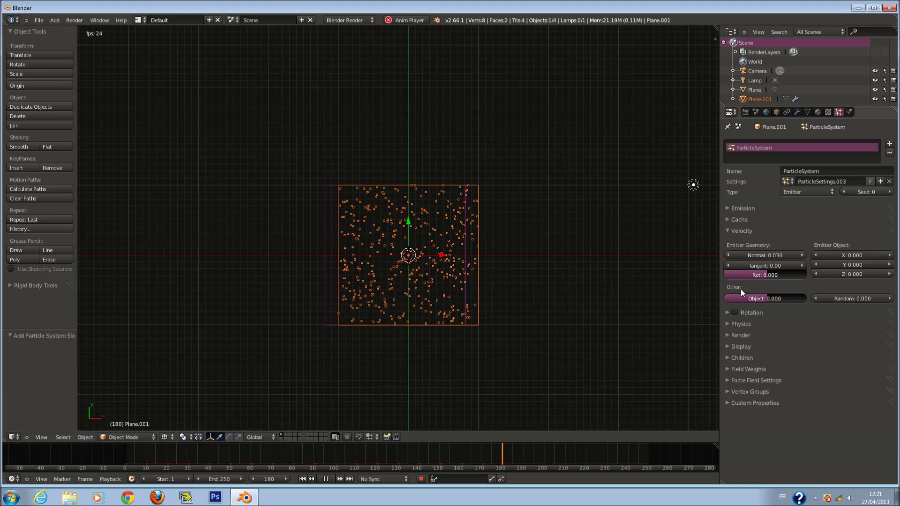
pyautogui.moveTo(740, 265); pyautogui.dragTo(790, 263)
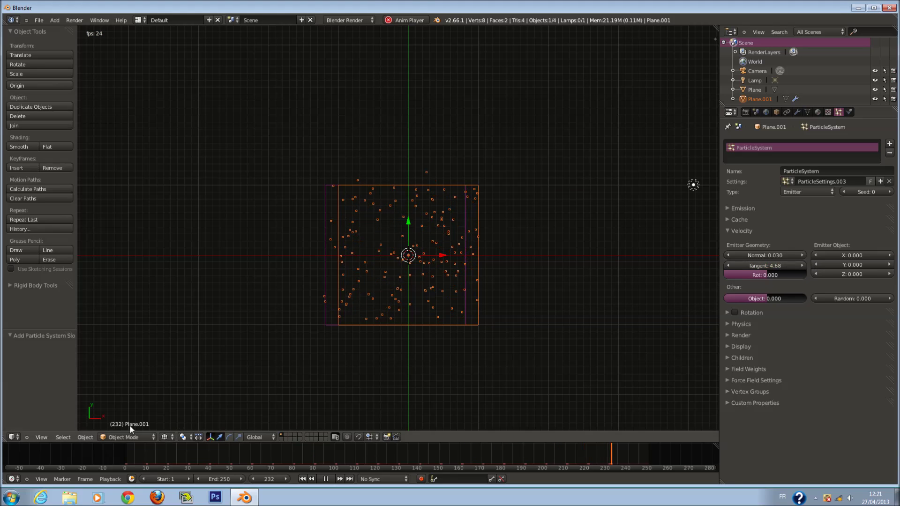
pyautogui.moveTo(768, 275)
pyautogui.mouseDown()
pyautogui.moveTo(813, 273)
pyautogui.moveTo(734, 294)
pyautogui.moveTo(776, 285)
pyautogui.mouseUp()
pyautogui.press('BackSpace')
pyautogui.press('BackSpace')
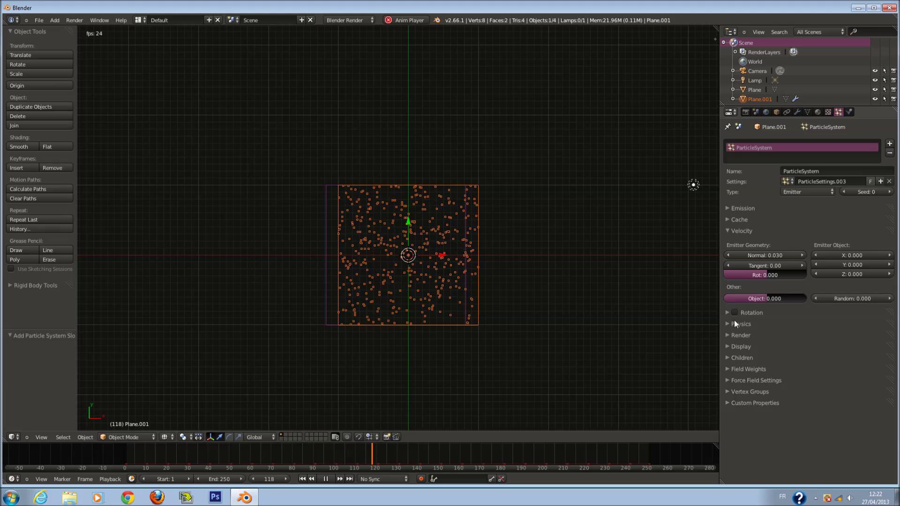
# Step: Try an object velocity factor of 1.000, check the emission from the front and reset the factor to 0
pyautogui.moveTo(749, 299); pyautogui.dragTo(802, 304)
pyautogui.press('KP_1')
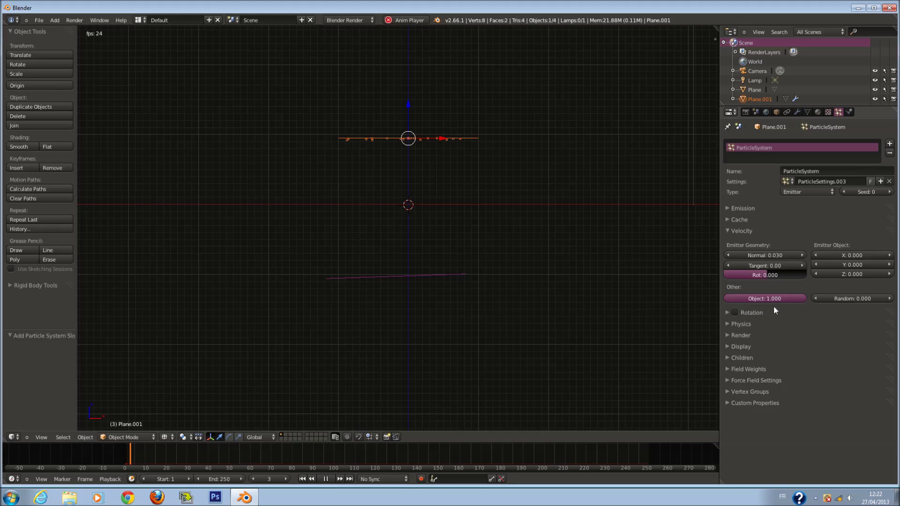
pyautogui.press('BackSpace')
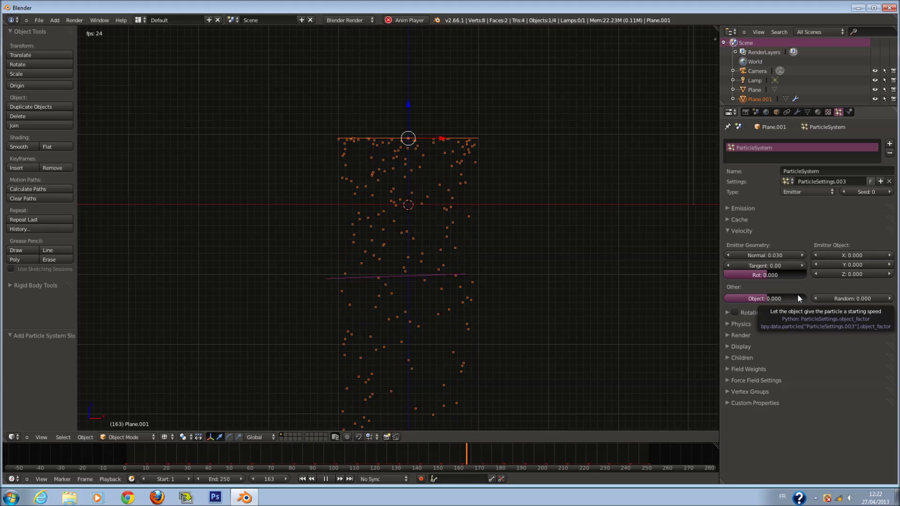
# Step: Try enabling particle rotation, review the initial orientation and angular velocity axis choices, and turn rotation off again
pyautogui.click(759, 232)
pyautogui.click(763, 243)
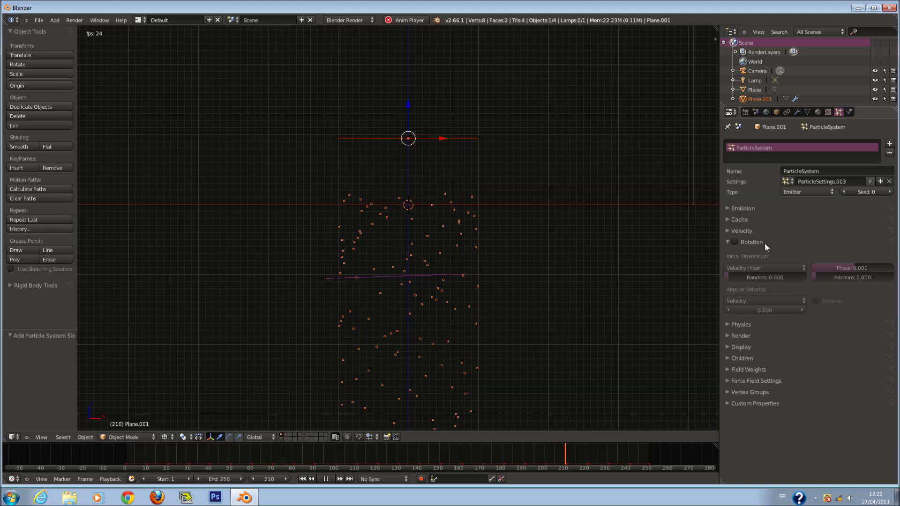
pyautogui.click(733, 241)
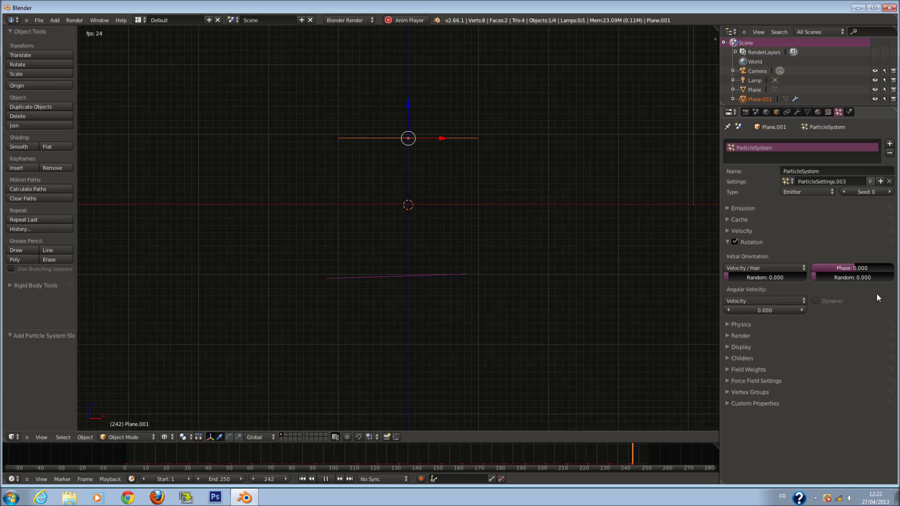
pyautogui.click(769, 266)
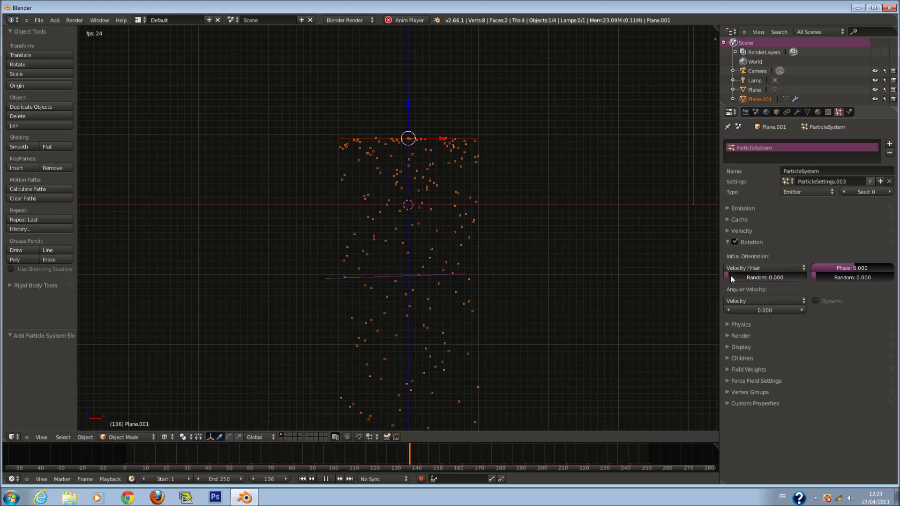
pyautogui.click(751, 301)
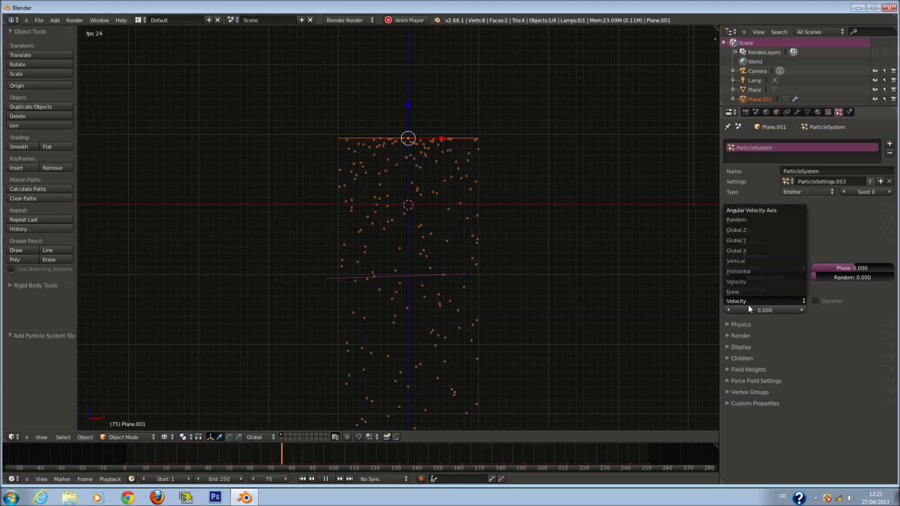
pyautogui.click(748, 304)
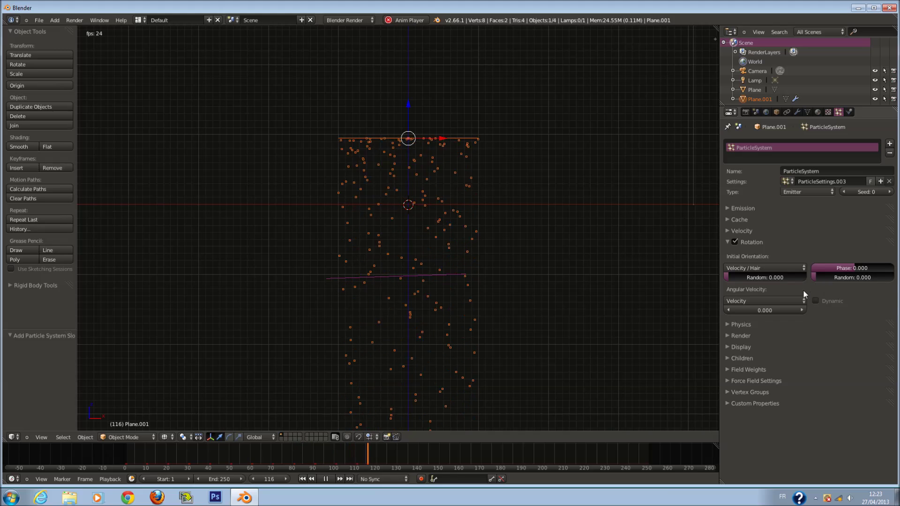
pyautogui.scroll(-1, 432, 271)
pyautogui.scroll(2, 434, 274)
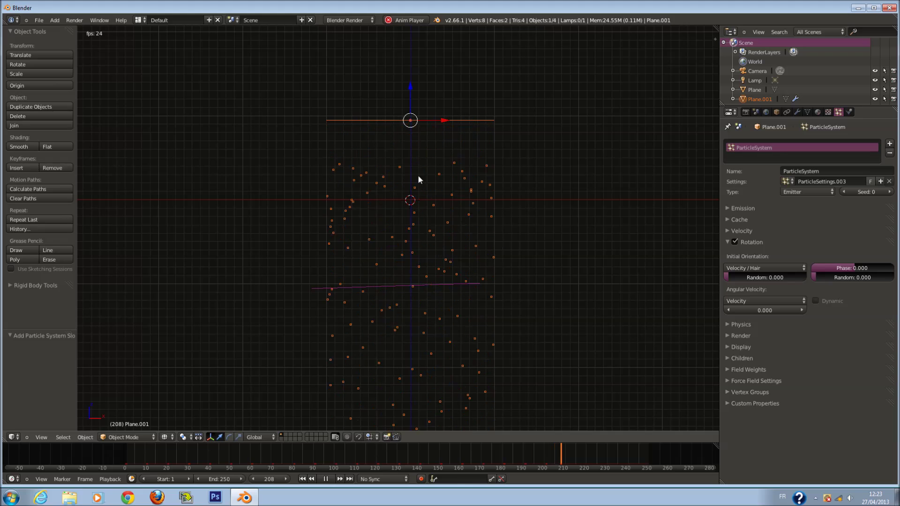
pyautogui.scroll(5, 395, 246)
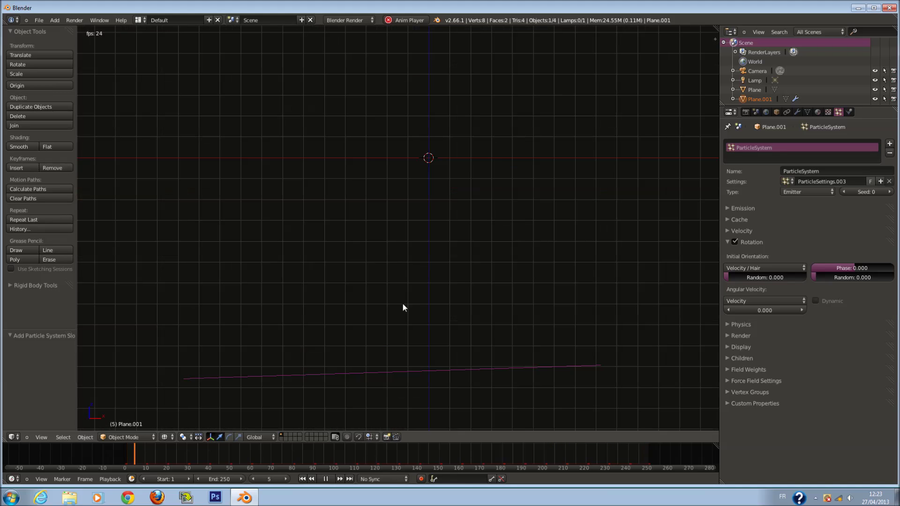
pyautogui.scroll(-4, 415, 302)
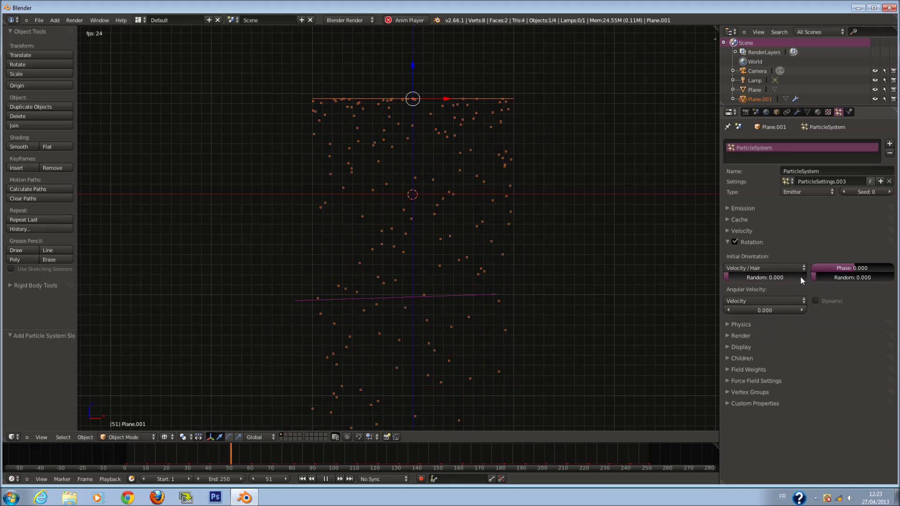
pyautogui.click(732, 242)
pyautogui.click(752, 241)
# Step: Expand the Physics section, try the No physics type with a perspective check of the plane, and return to Newtonian
pyautogui.click(752, 253)
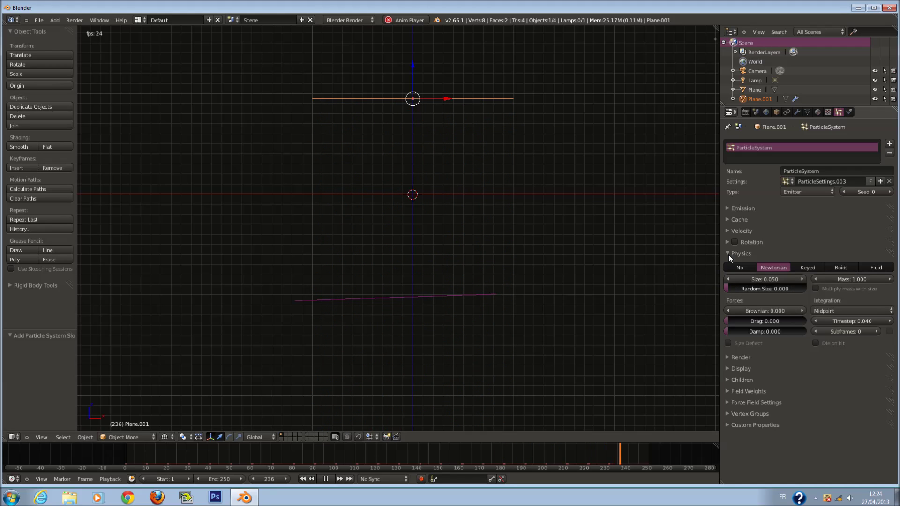
pyautogui.click(744, 267)
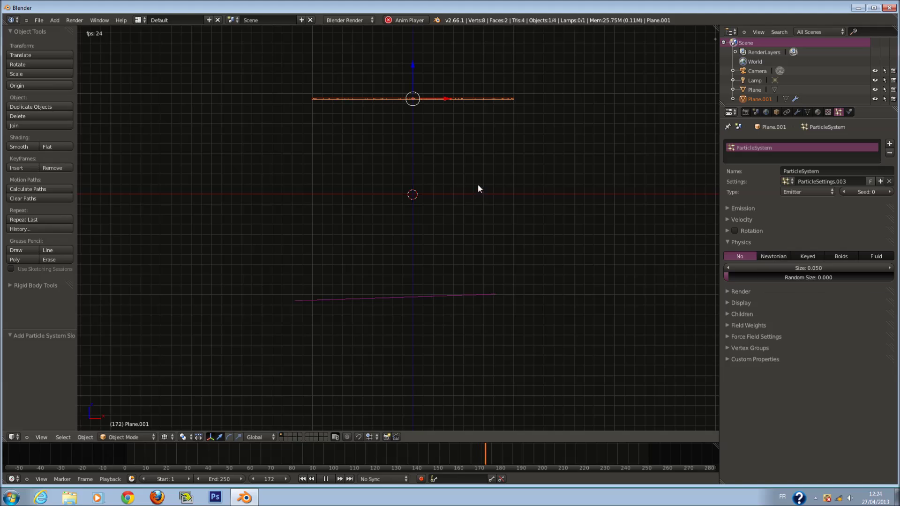
pyautogui.moveTo(477, 184); pyautogui.dragTo(455, 223, button='middle')
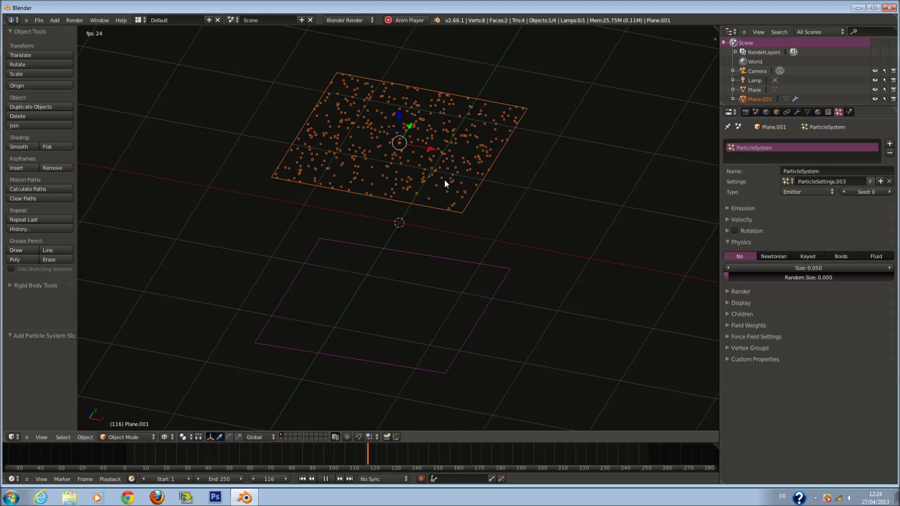
pyautogui.press('KP_1')
pyautogui.press('KP_5')
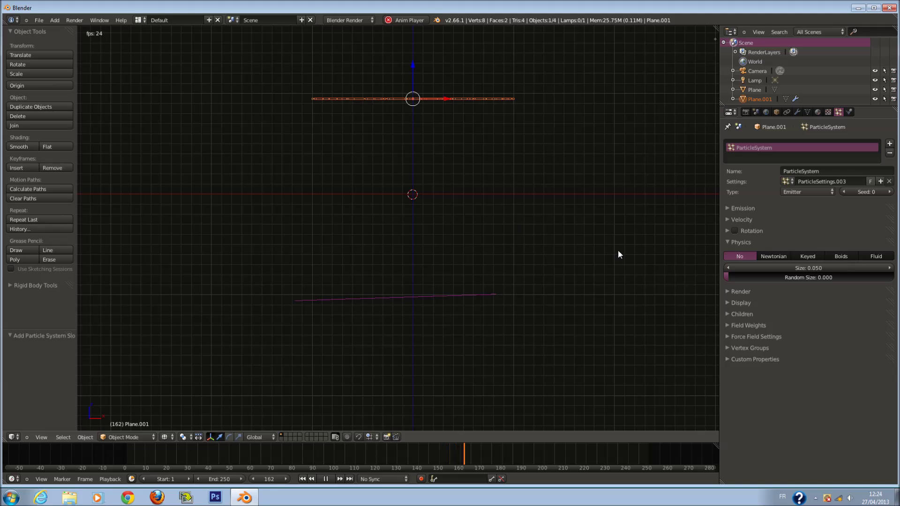
pyautogui.click(772, 256)
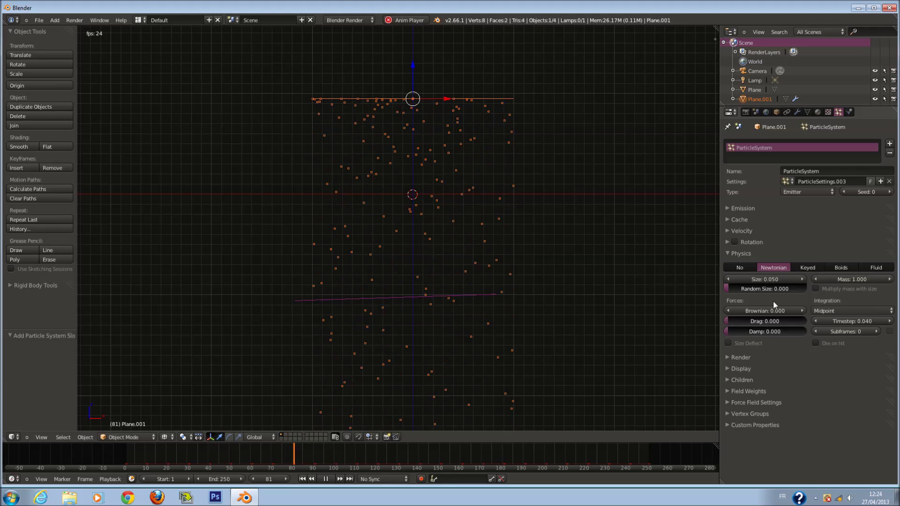
# Step: Set the particle physics type to Keyed, inspect the emitter from an angle and return to the front view
pyautogui.click(810, 268)
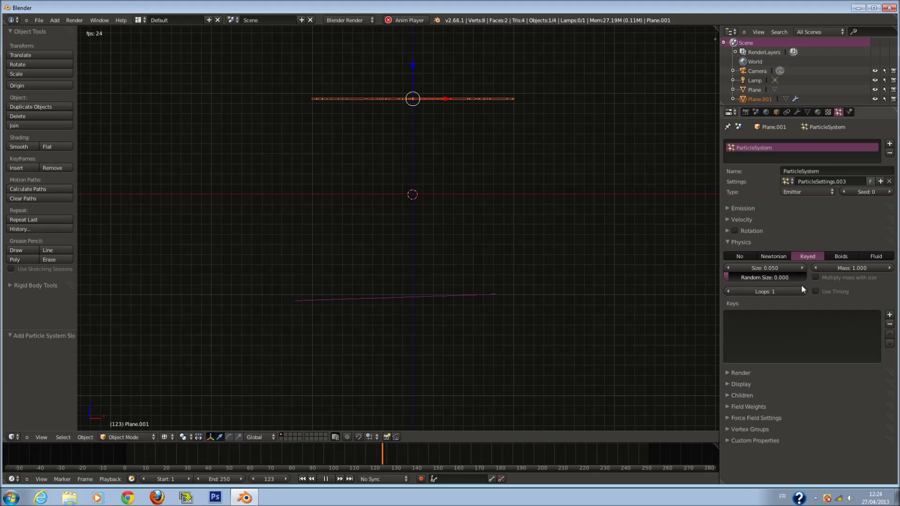
pyautogui.moveTo(619, 262); pyautogui.dragTo(579, 300, button='middle')
pyautogui.press('KP_1')
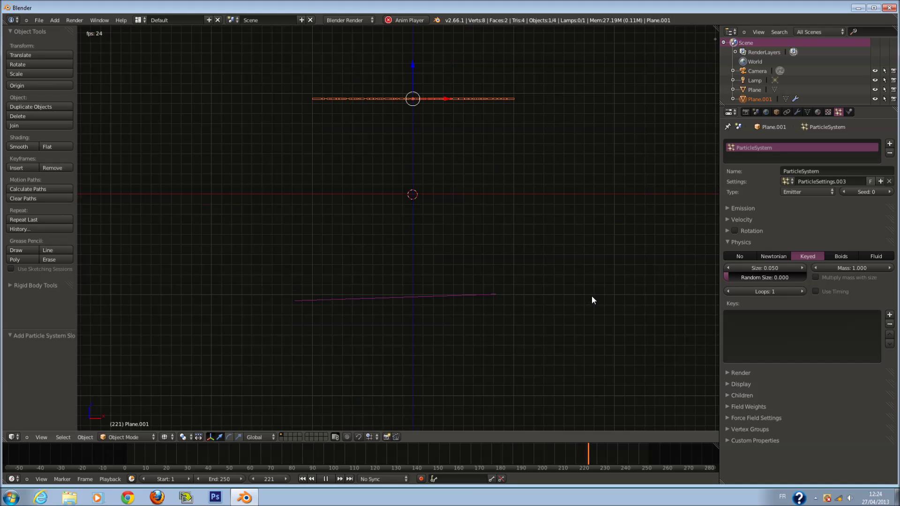
# Step: Try the Boids and Fluid physics types on the plane emitter, inspect each emission and switch to the No physics type
pyautogui.click(838, 257)
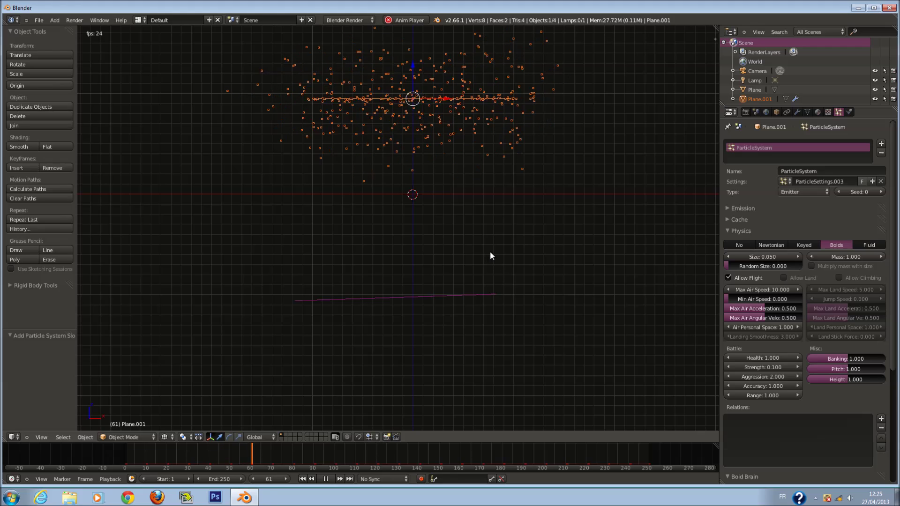
pyautogui.scroll(-1, 490, 251)
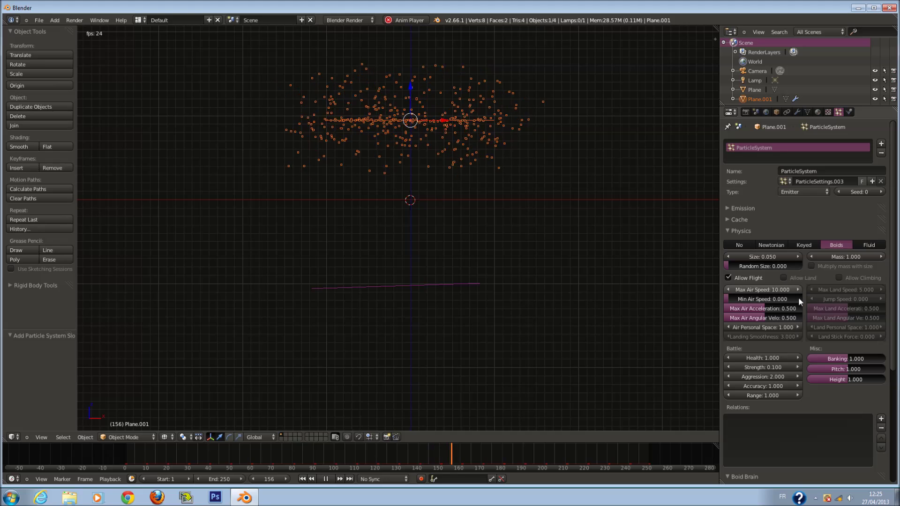
pyautogui.click(865, 243)
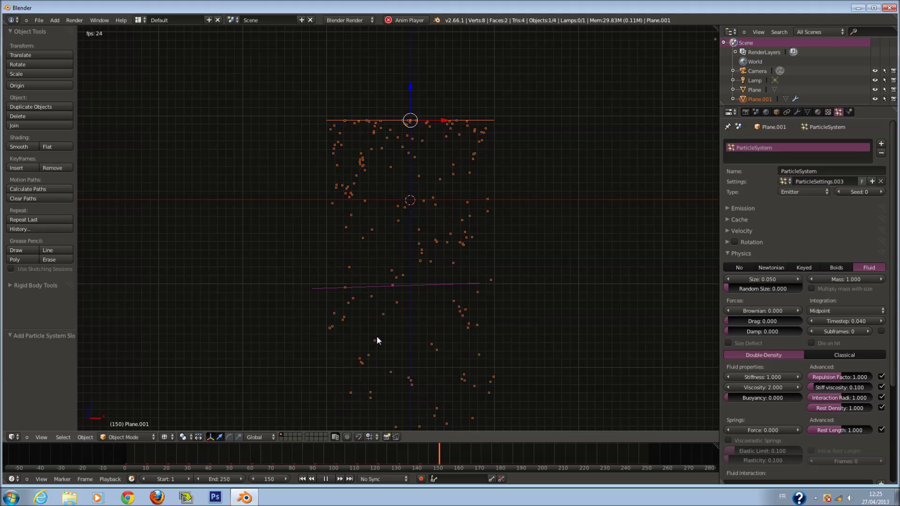
pyautogui.scroll(1, 366, 348)
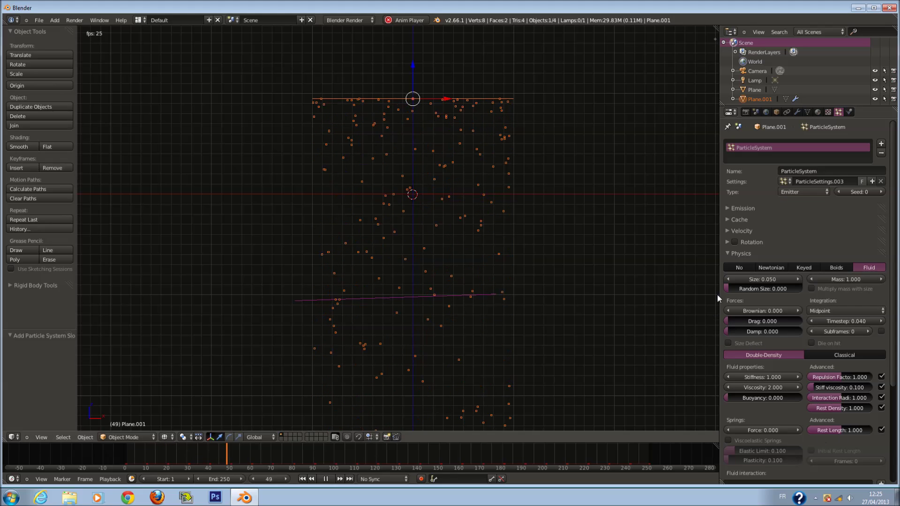
pyautogui.click(742, 266)
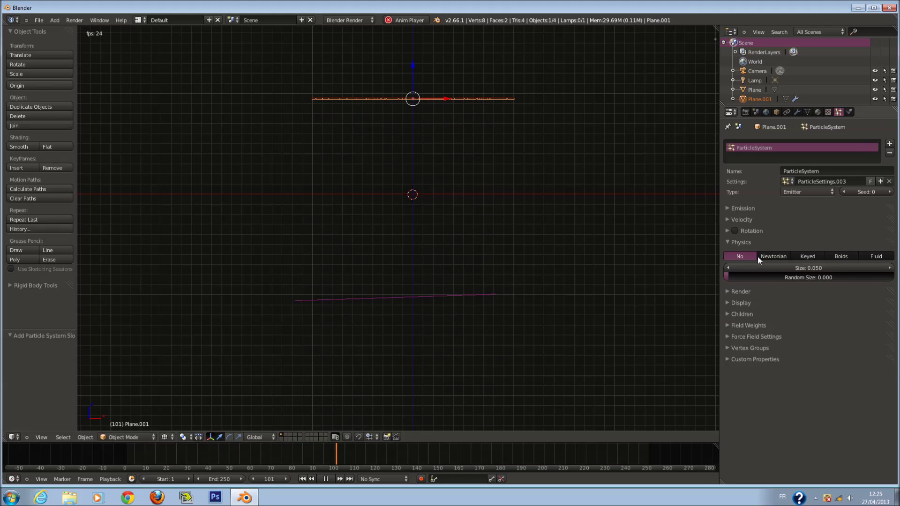
pyautogui.click(758, 256)
pyautogui.click(745, 264)
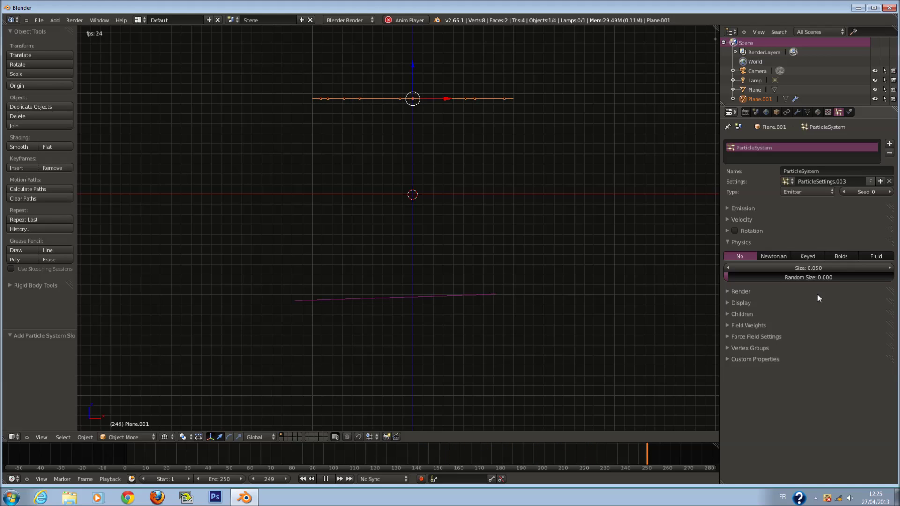
# Step: Review the particle system's Render settings, collapse them and reopen the Physics settings
pyautogui.click(760, 241)
pyautogui.click(760, 252)
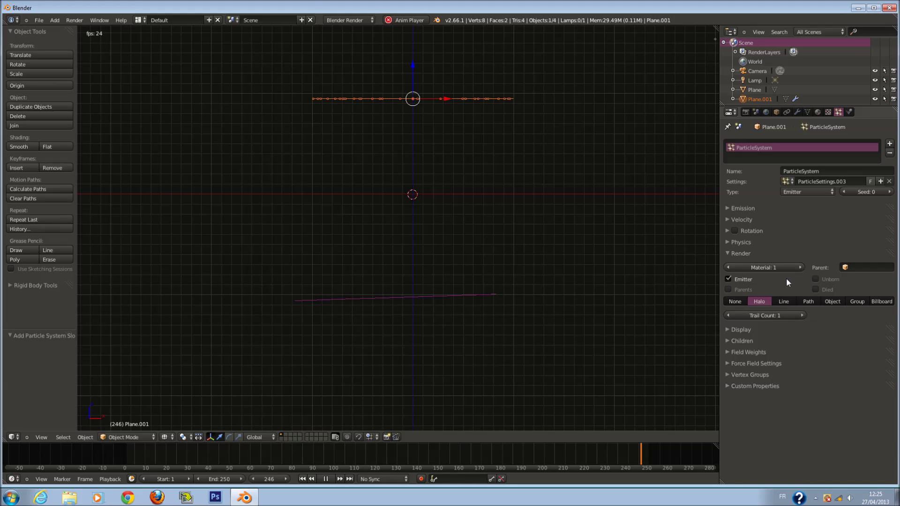
pyautogui.click(760, 253)
pyautogui.click(758, 241)
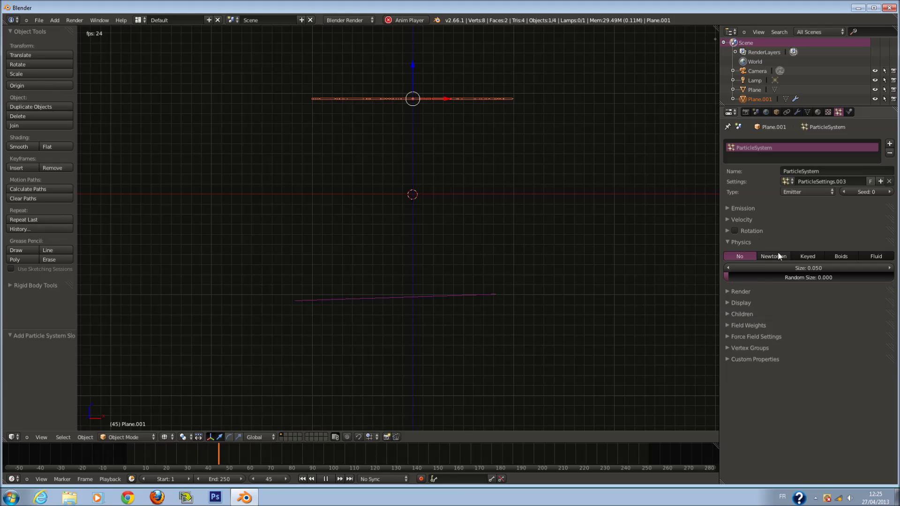
# Step: Try the Newtonian, Keyed, Boids and Fluid physics types in turn, return to No and collapse the Physics settings
pyautogui.click(774, 257)
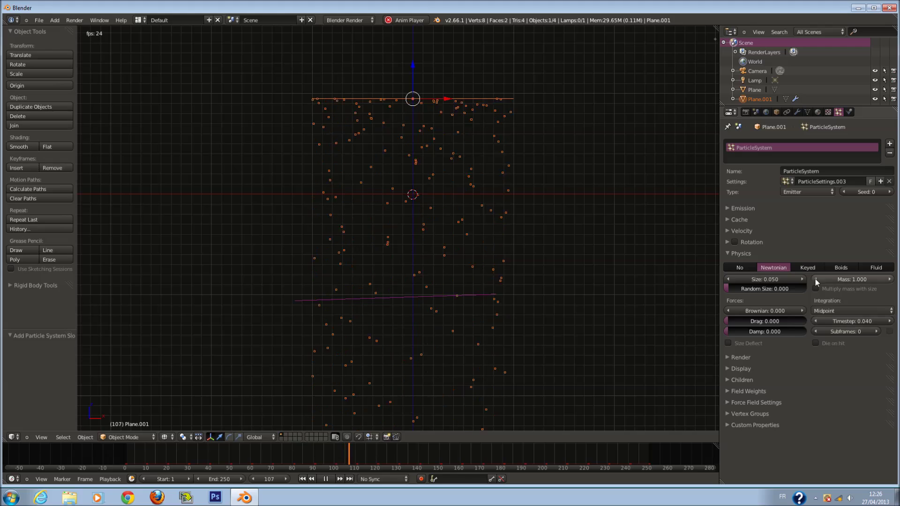
pyautogui.click(809, 267)
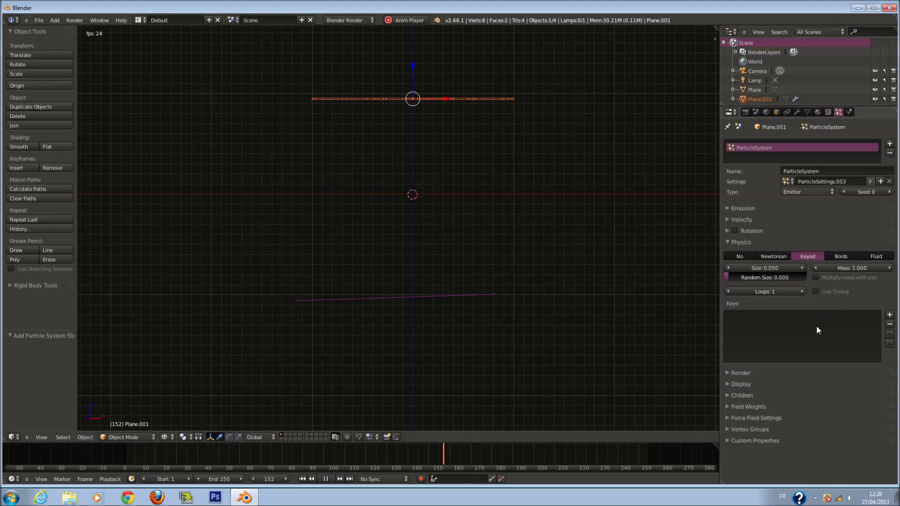
pyautogui.click(841, 257)
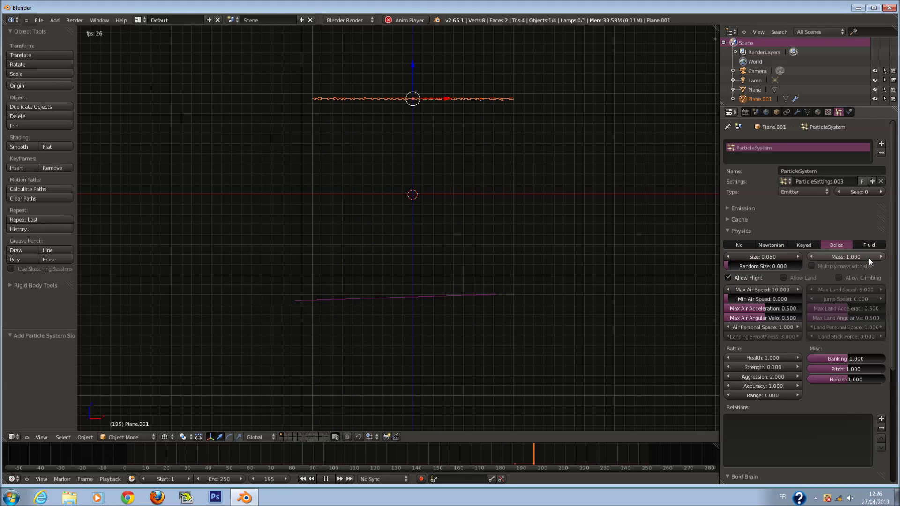
pyautogui.click(870, 245)
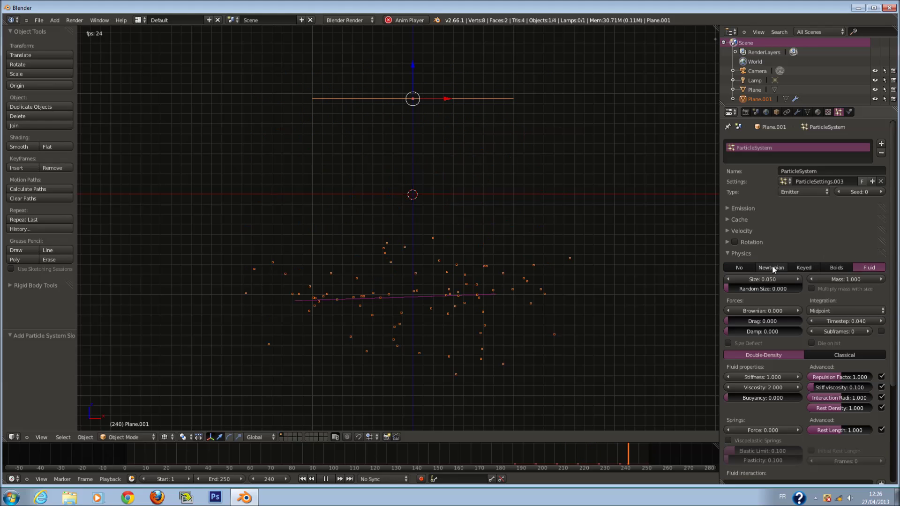
pyautogui.click(738, 267)
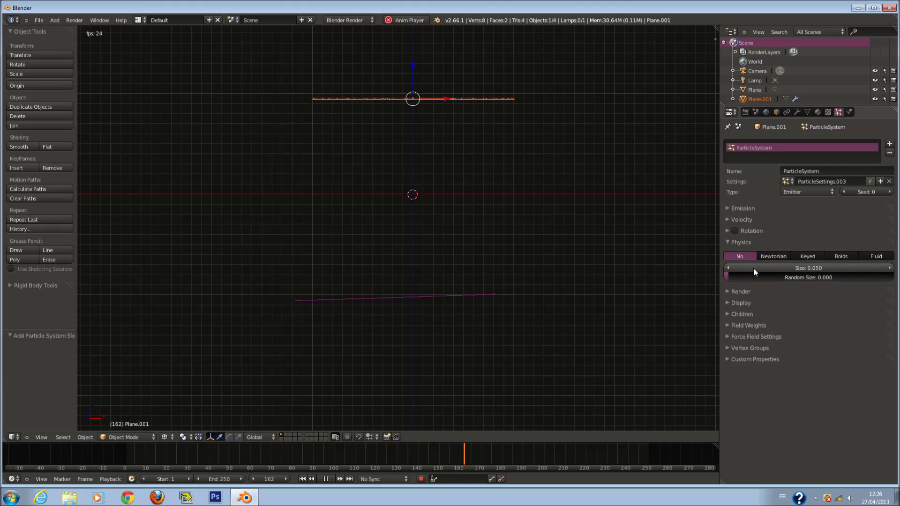
pyautogui.click(740, 241)
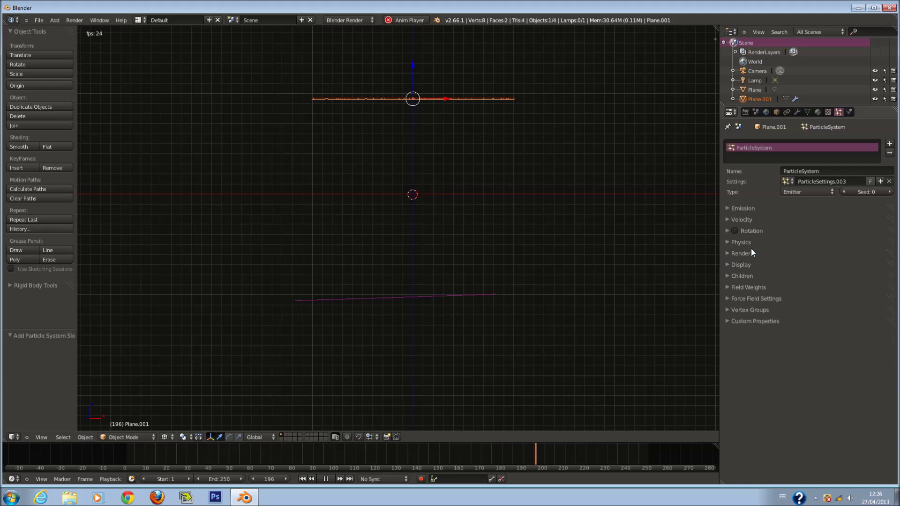
# Step: Expand Field Weights, try a gravity weight of 0.000 with an angled check of the replay, and restore it to 1.000
pyautogui.click(749, 286)
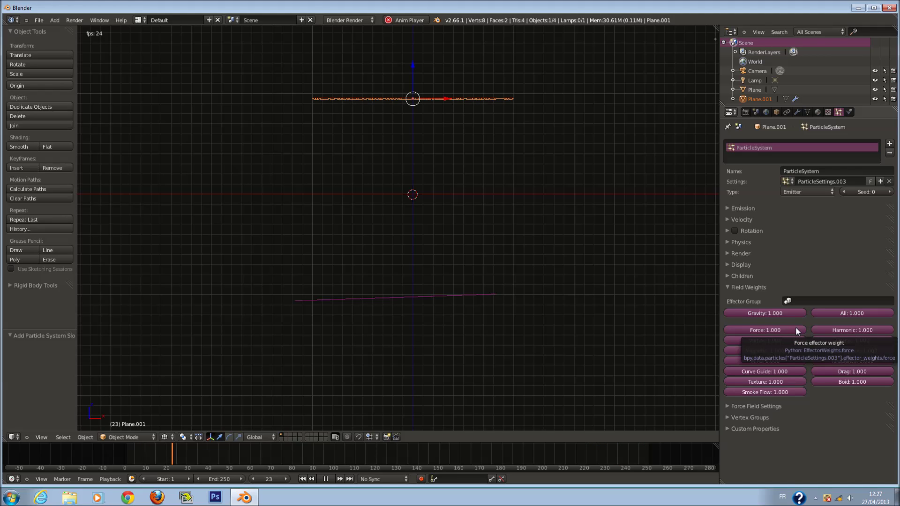
pyautogui.moveTo(791, 311); pyautogui.dragTo(716, 314)
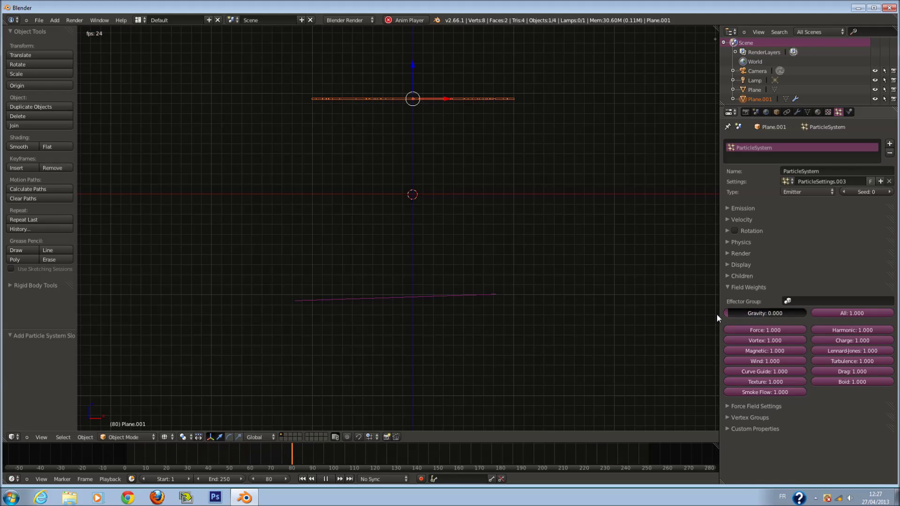
pyautogui.click(127, 453)
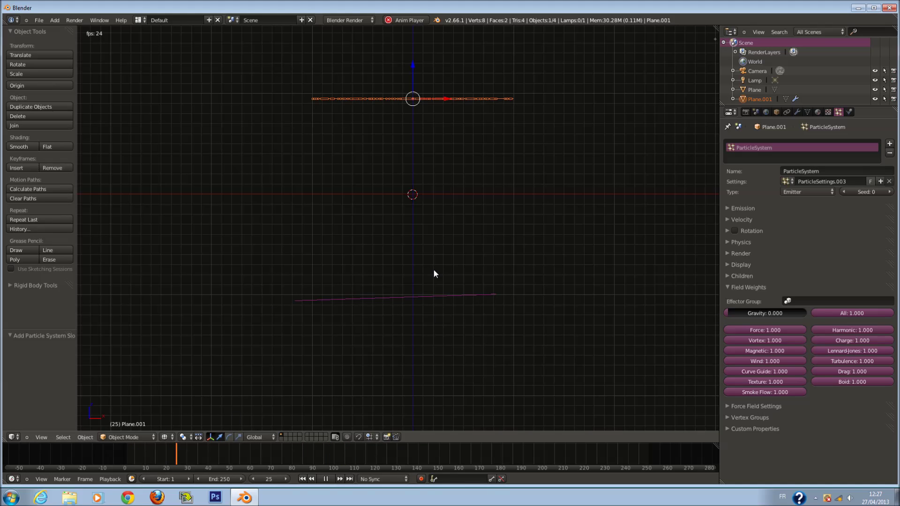
pyautogui.moveTo(434, 272); pyautogui.dragTo(441, 285, button='middle')
pyautogui.moveTo(754, 316); pyautogui.dragTo(825, 317)
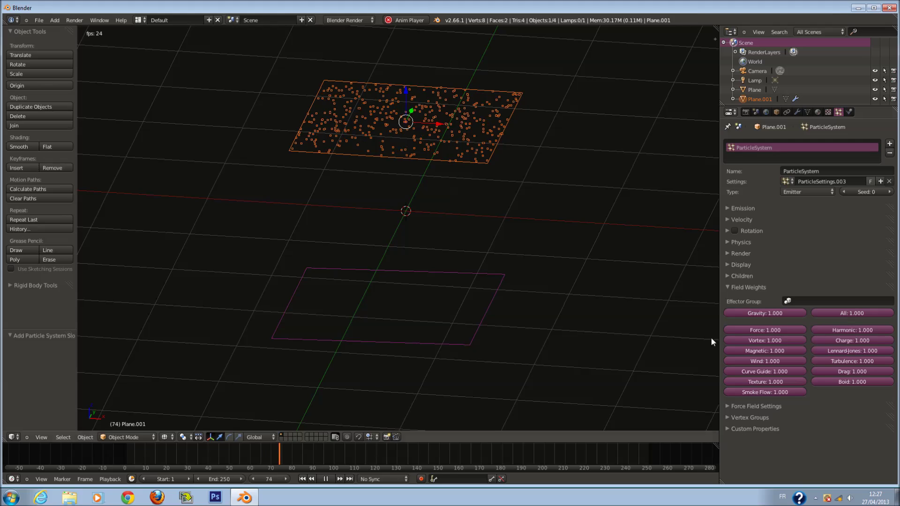
# Step: Glance at the Display settings, set the particle physics type to Newtonian and view the emission from the front
pyautogui.click(741, 263)
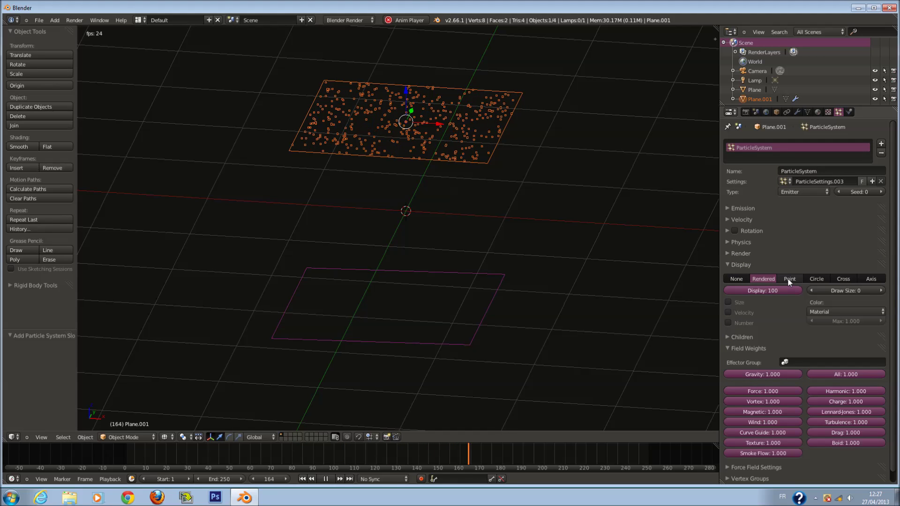
pyautogui.click(750, 265)
pyautogui.click(751, 242)
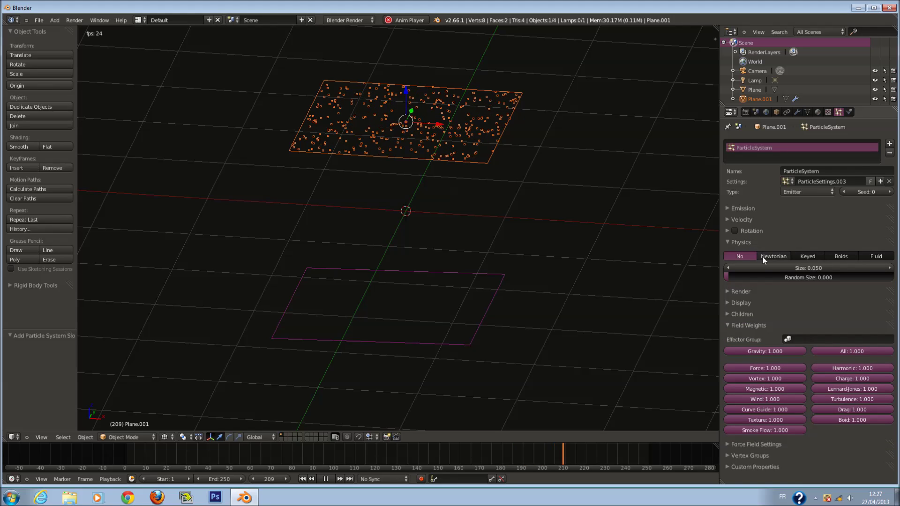
pyautogui.click(769, 256)
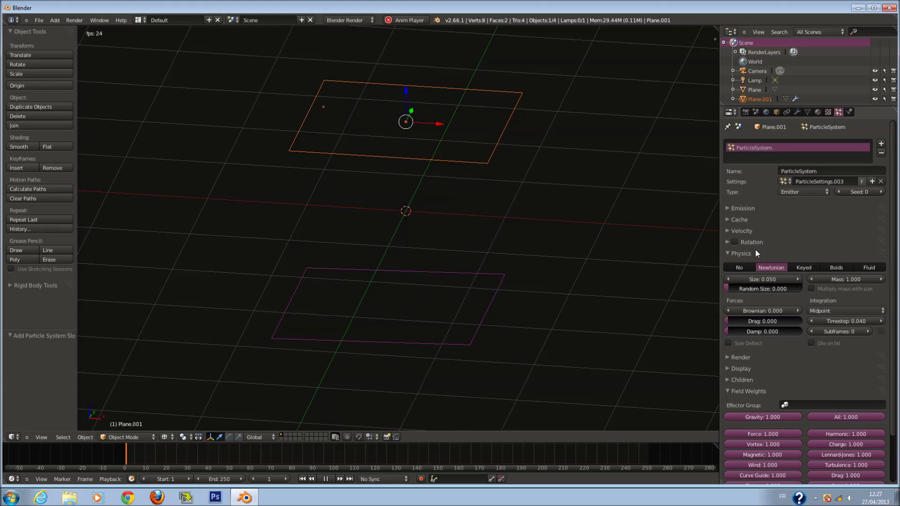
pyautogui.click(754, 251)
pyautogui.press('KP_1')
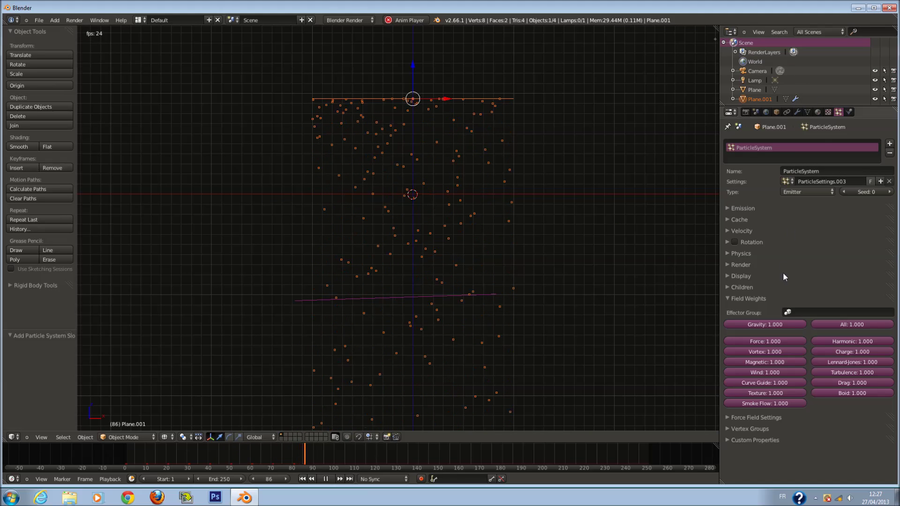
# Step: Try a gravity field weight of 0.000 on the Newtonian particles and set it back to 1
pyautogui.moveTo(789, 322); pyautogui.dragTo(696, 336)
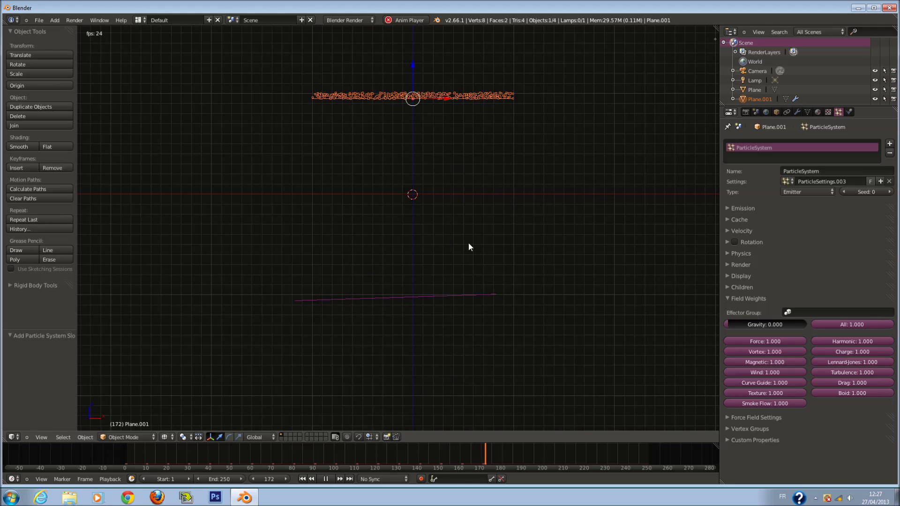
pyautogui.moveTo(741, 322)
pyautogui.mouseDown()
pyautogui.moveTo(774, 330)
pyautogui.moveTo(764, 327)
pyautogui.moveTo(755, 342)
pyautogui.moveTo(773, 319)
pyautogui.moveTo(755, 327)
pyautogui.mouseUp()
pyautogui.click(756, 325)
pyautogui.write('1')
pyautogui.press('Return')
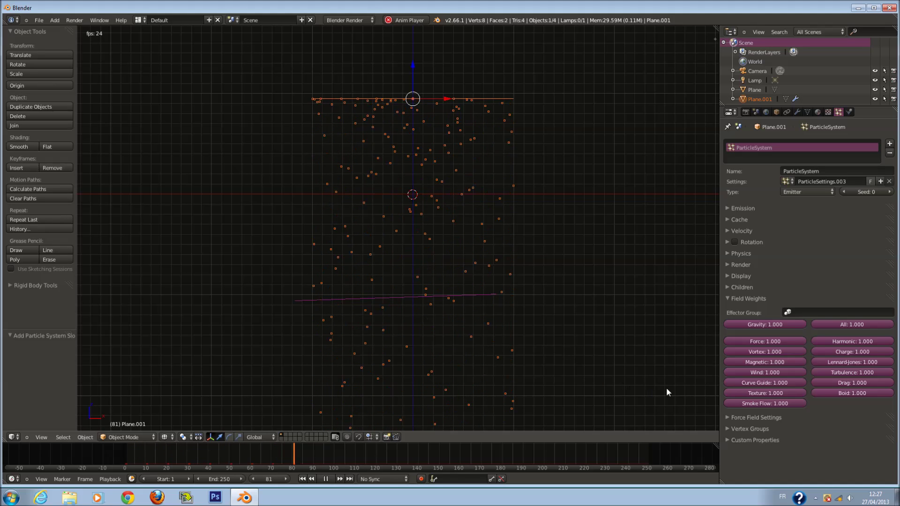
# Step: Collapse Field Weights and review the Force Field Settings and Vertex Groups sections, collapsing each again
pyautogui.click(747, 299)
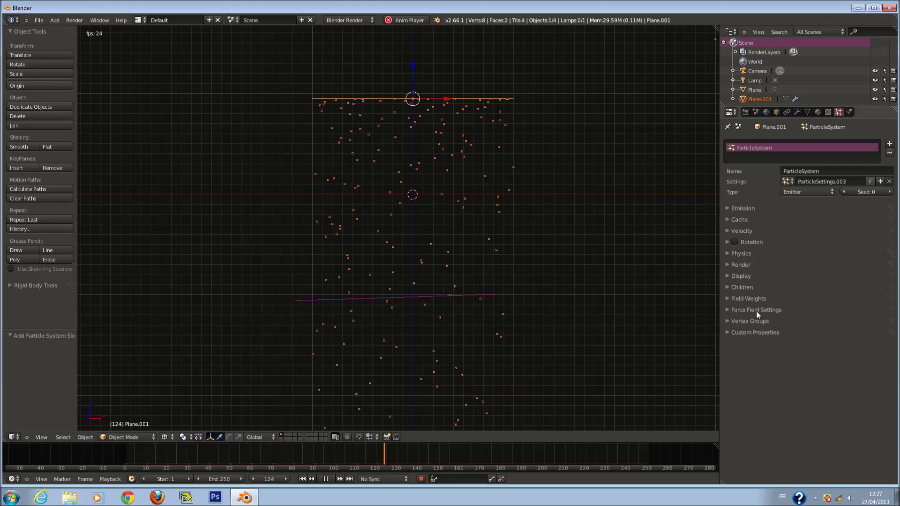
pyautogui.click(758, 308)
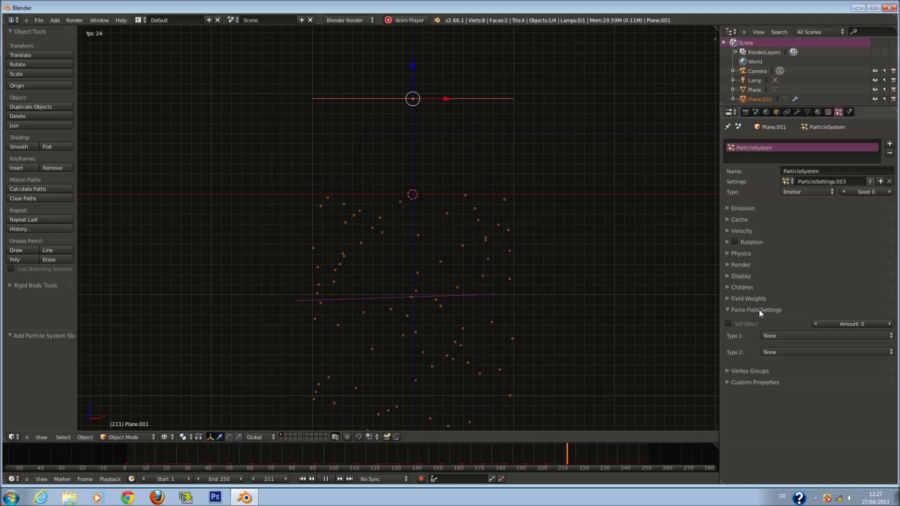
pyautogui.click(758, 309)
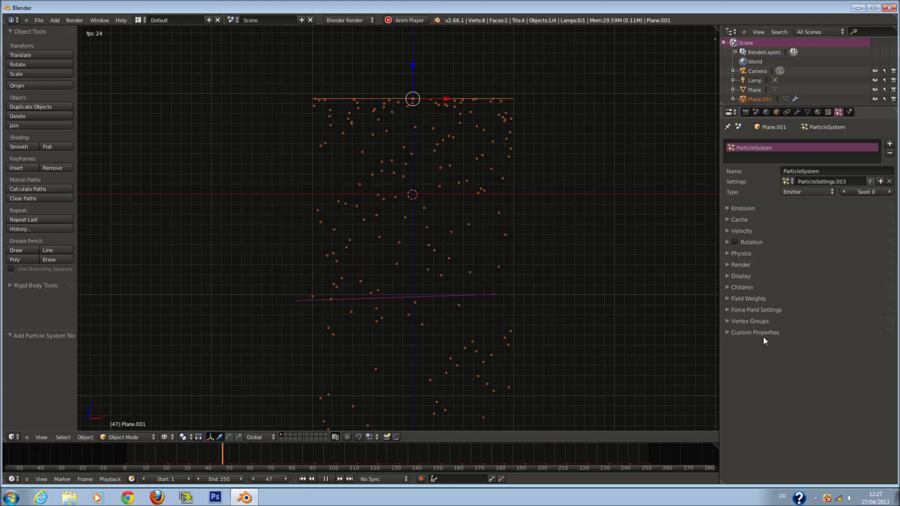
pyautogui.click(760, 310)
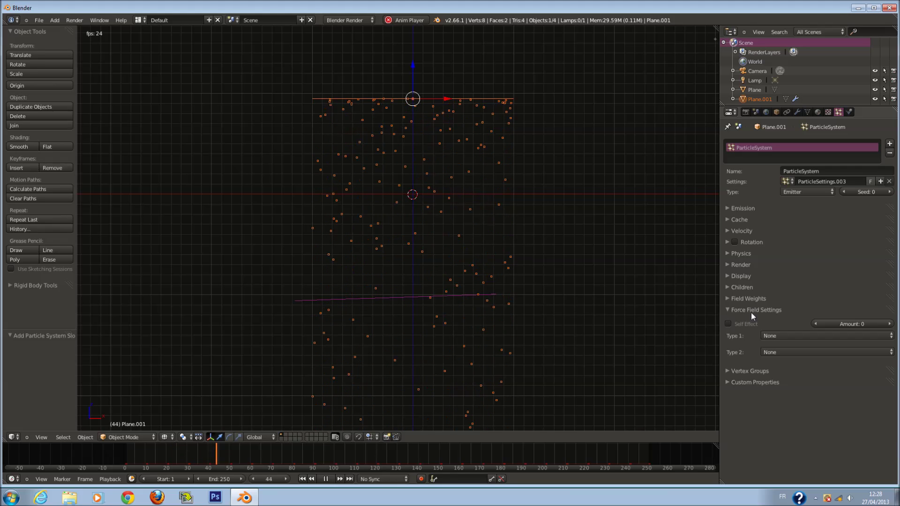
pyautogui.click(755, 309)
pyautogui.click(757, 321)
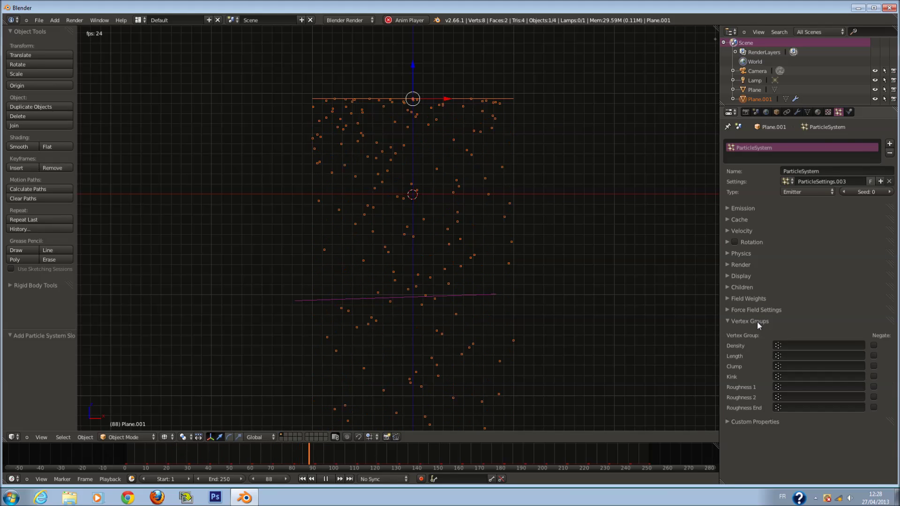
pyautogui.click(757, 321)
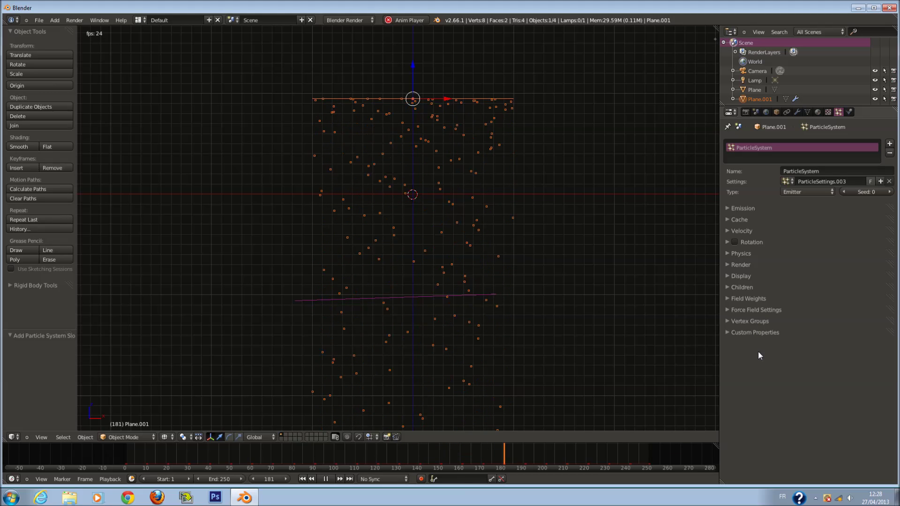
# Step: In the Force Field Settings, enable Self Effect and set the Type 1 field to Wind
pyautogui.click(760, 309)
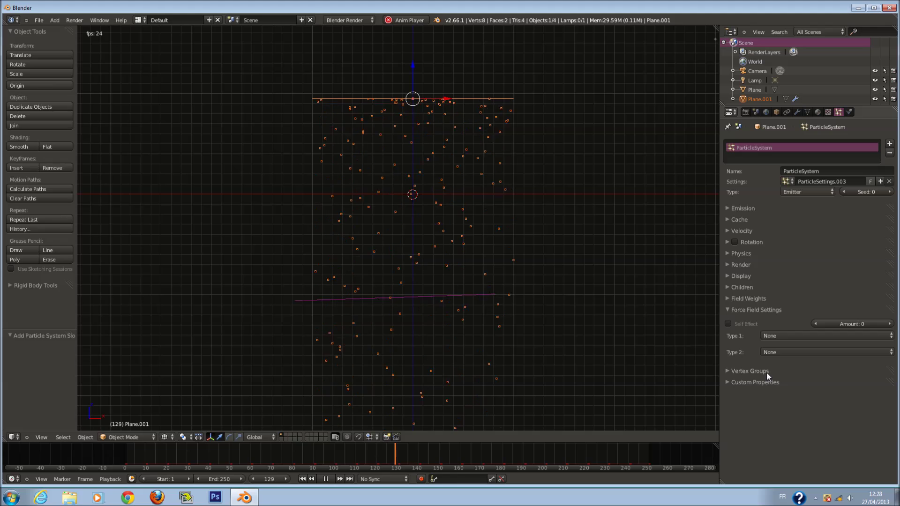
pyautogui.click(797, 336)
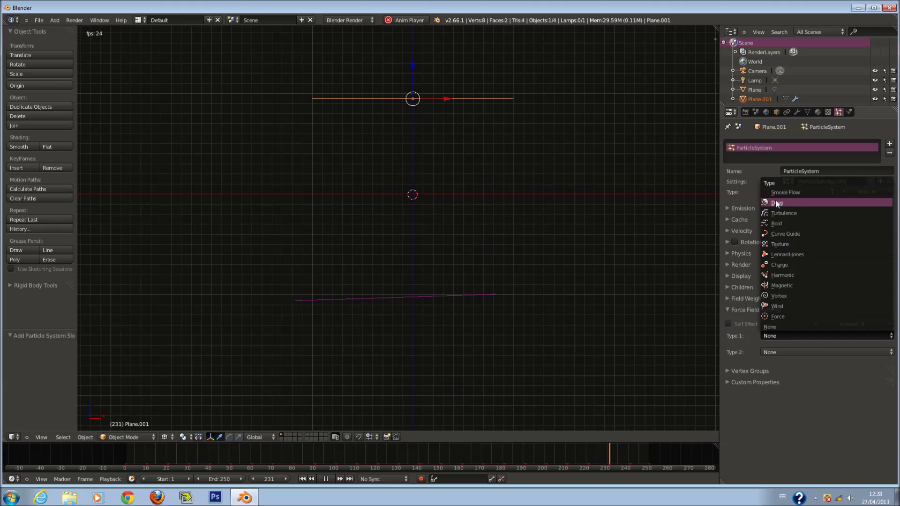
pyautogui.click(768, 327)
pyautogui.click(774, 352)
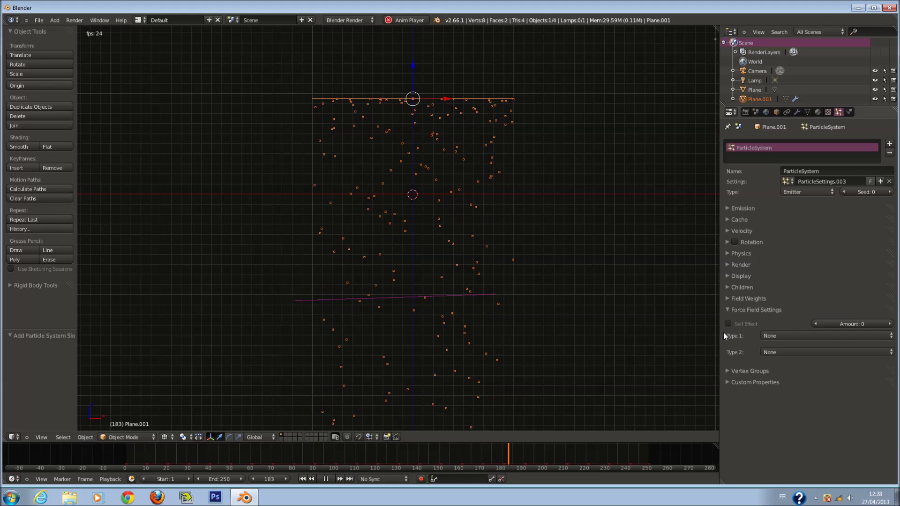
pyautogui.click(730, 323)
pyautogui.click(795, 333)
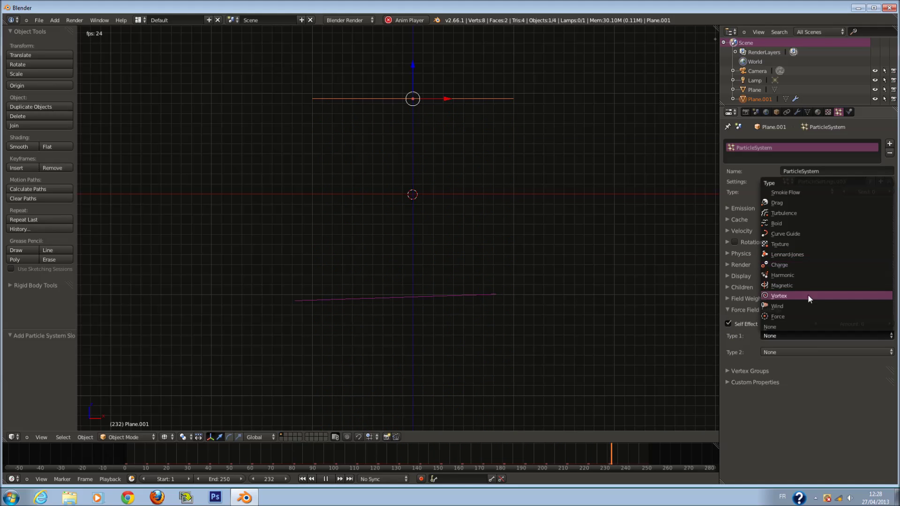
pyautogui.click(806, 306)
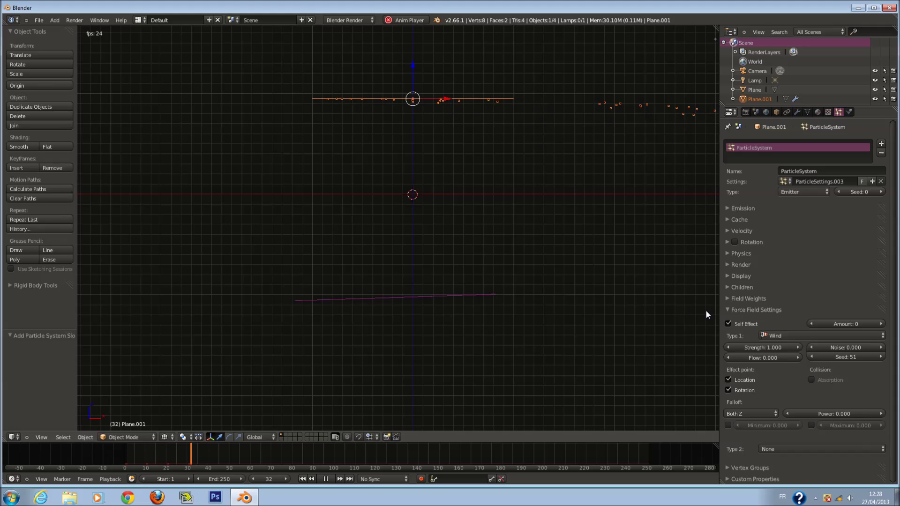
# Step: Disable Self Effect in the Force Field Settings and set the Type 1 field to None
pyautogui.click(732, 324)
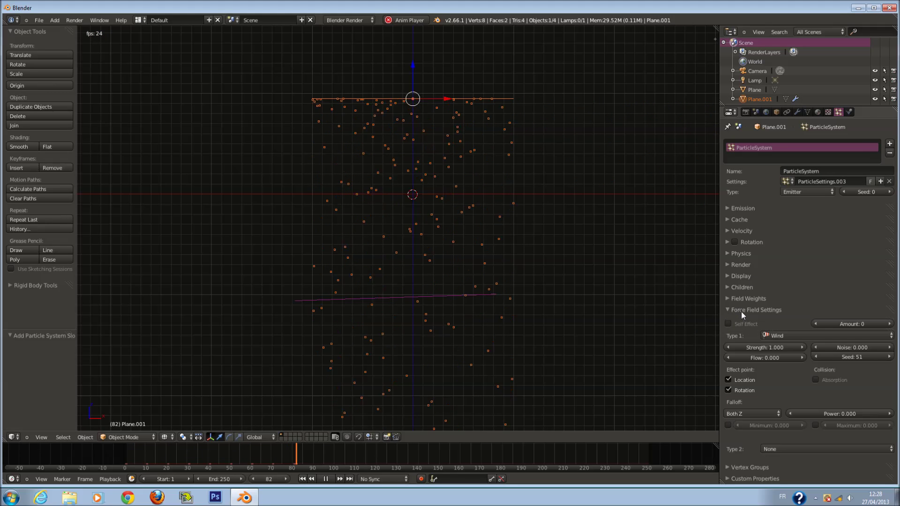
pyautogui.click(835, 335)
pyautogui.click(780, 328)
pyautogui.click(755, 310)
pyautogui.click(765, 321)
pyautogui.click(764, 323)
pyautogui.click(757, 309)
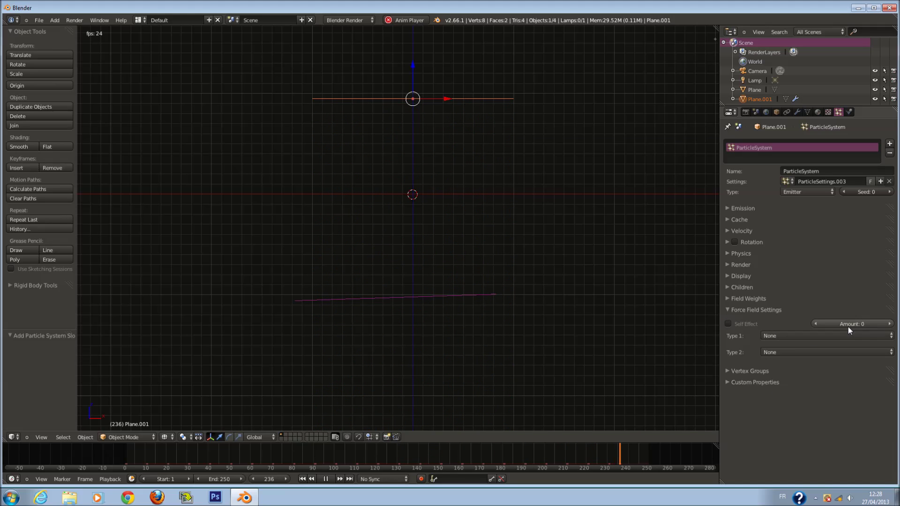
pyautogui.click(825, 336)
pyautogui.click(769, 326)
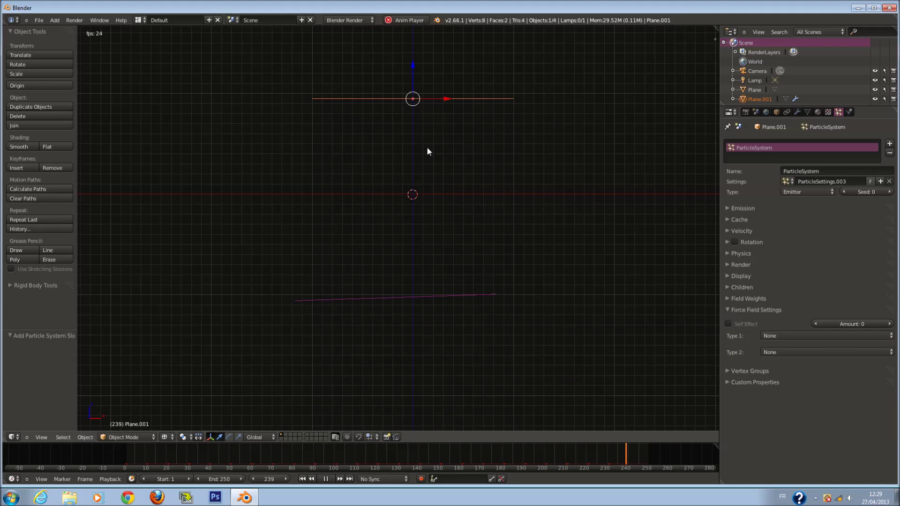
# Step: Collapse the Force Field Settings and glance at the Vertex Groups section, collapsing it again
pyautogui.click(817, 310)
pyautogui.click(787, 322)
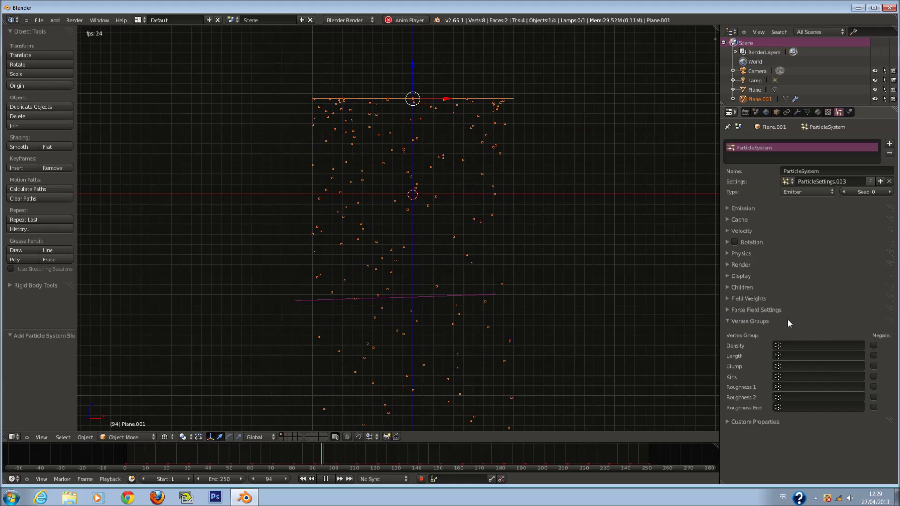
pyautogui.click(788, 322)
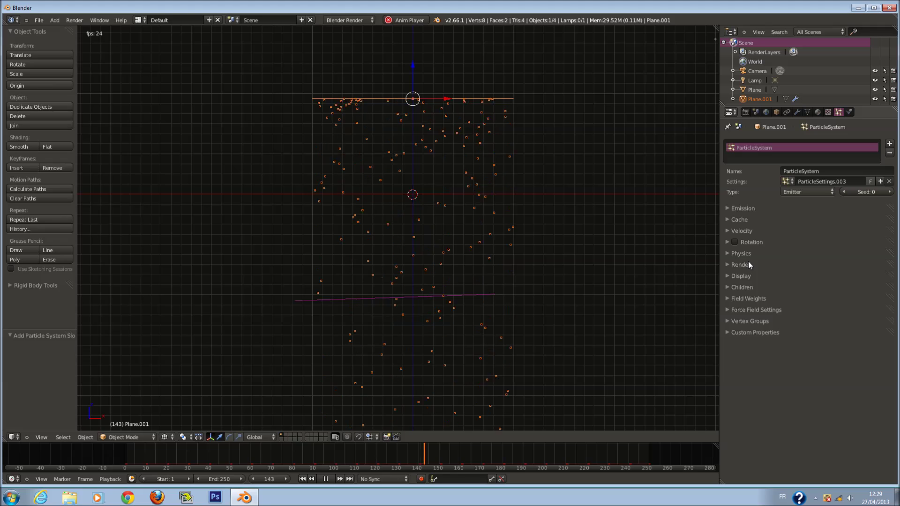
# Step: Expand the Display settings and preview the particles as None, Rendered and Point
pyautogui.click(754, 277)
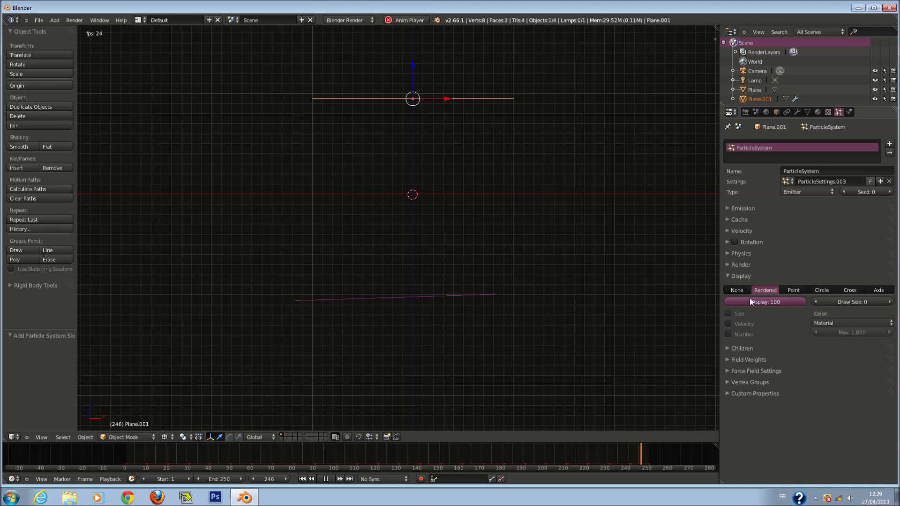
pyautogui.click(746, 292)
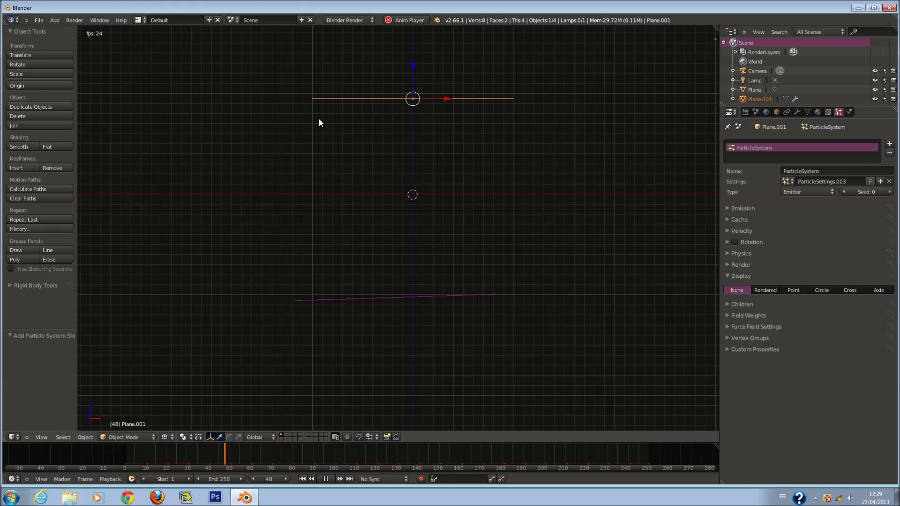
pyautogui.click(766, 290)
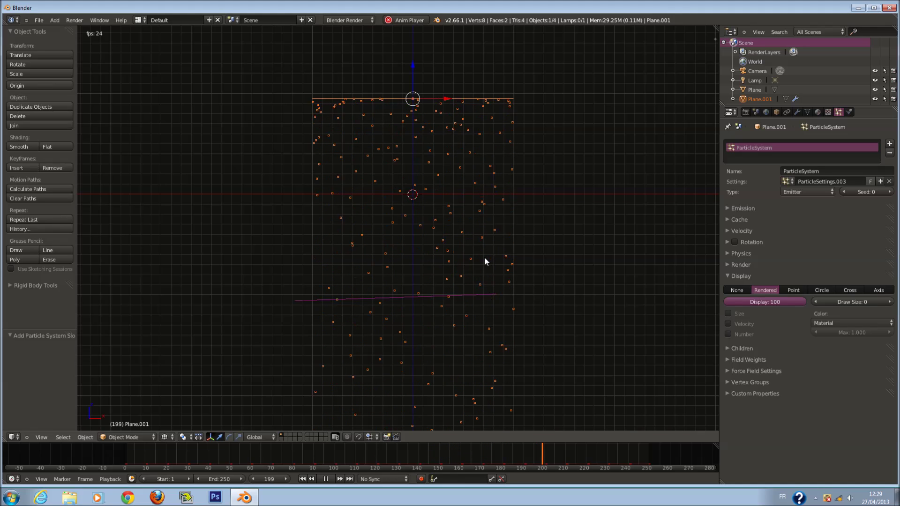
pyautogui.click(792, 290)
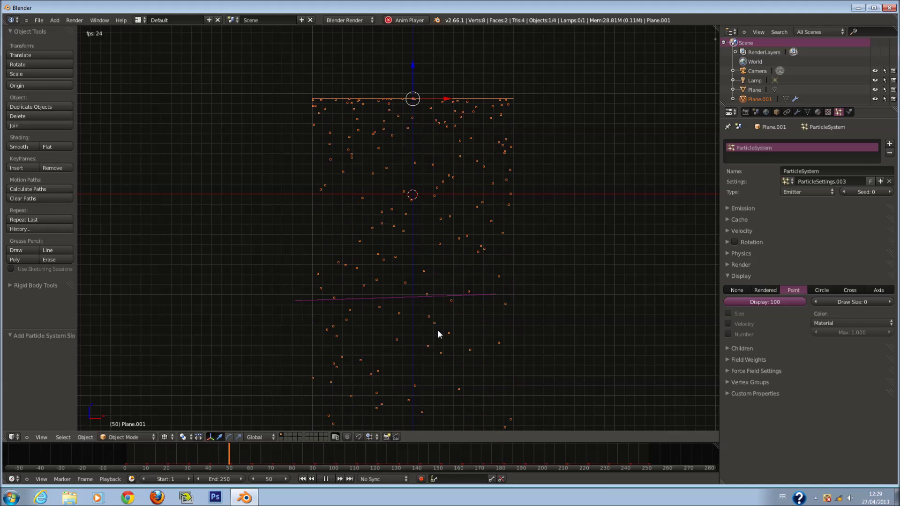
pyautogui.scroll(4, 389, 286)
pyautogui.scroll(-4, 384, 281)
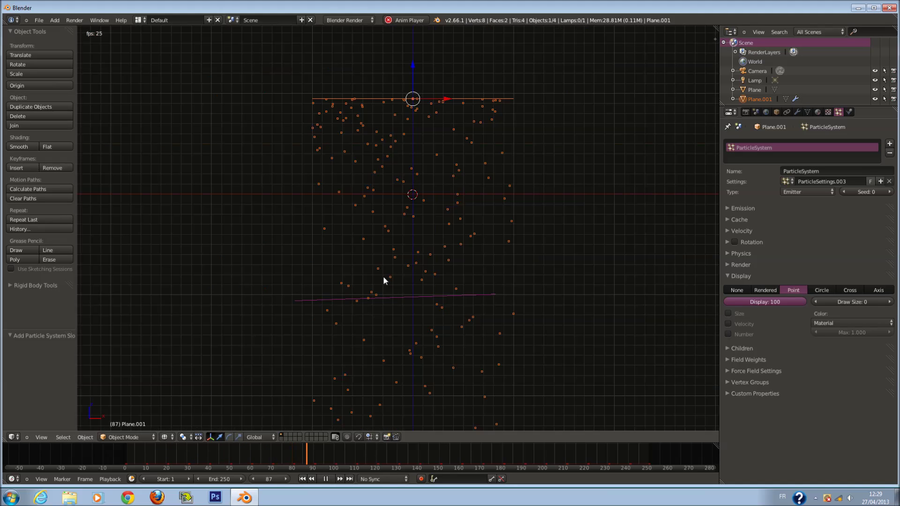
# Step: Compare the Rendered and Point particle displays again and try the Circle display
pyautogui.click(769, 290)
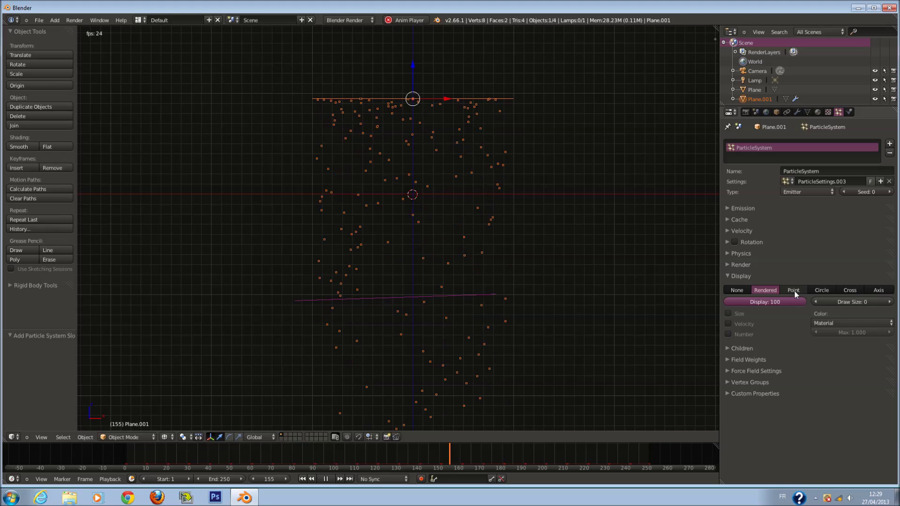
pyautogui.click(797, 291)
pyautogui.click(772, 294)
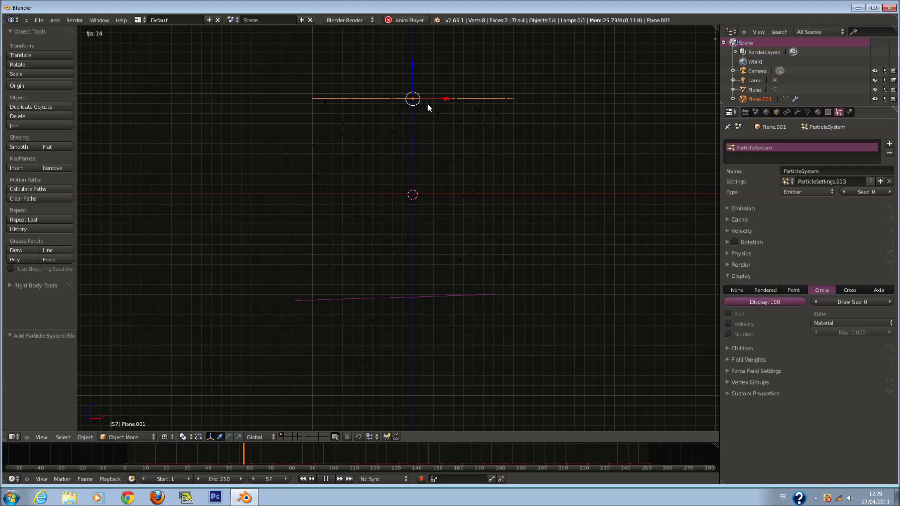
# Step: Preview the particles with the Cross and Axis displays, inspecting their markers up close
pyautogui.click(849, 290)
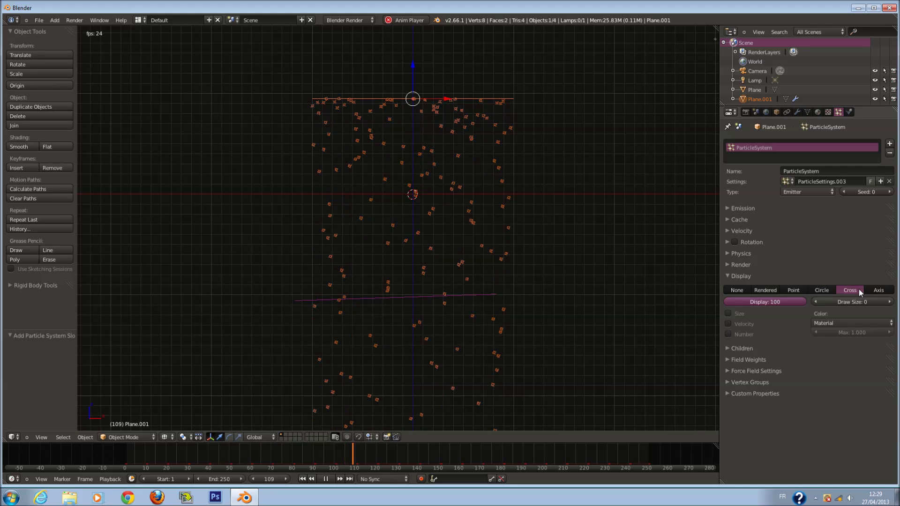
pyautogui.scroll(4, 443, 294)
pyautogui.scroll(-4, 444, 290)
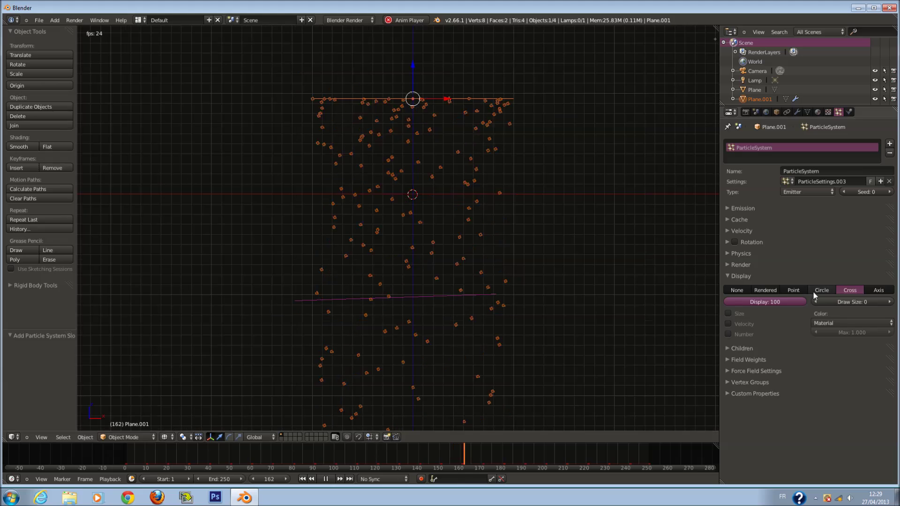
pyautogui.click(878, 290)
pyautogui.scroll(6, 414, 282)
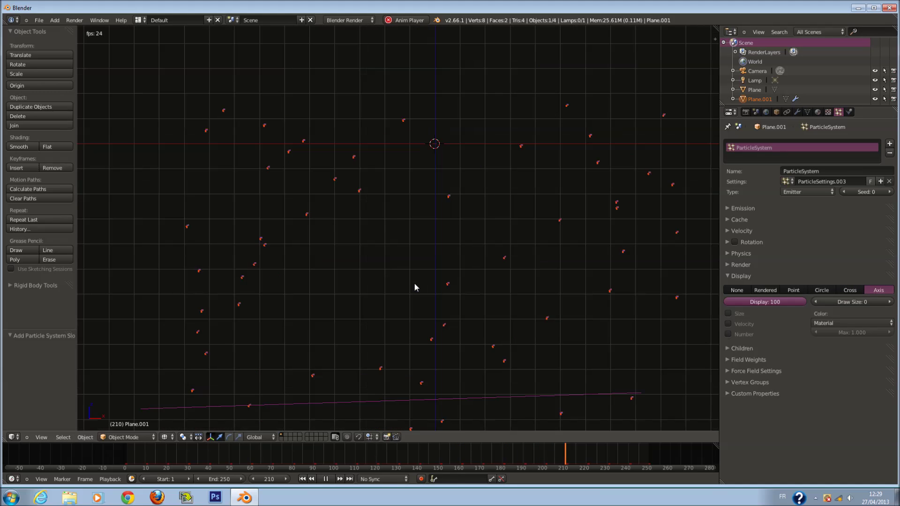
pyautogui.scroll(-4, 420, 305)
pyautogui.scroll(-3, 427, 330)
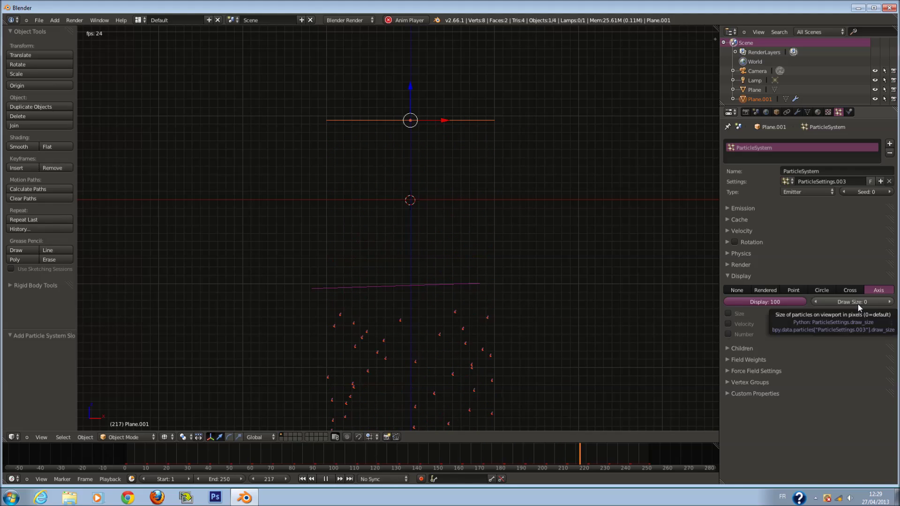
# Step: Enable the Size display option, try it with Circle particles and set the display to Point
pyautogui.click(735, 312)
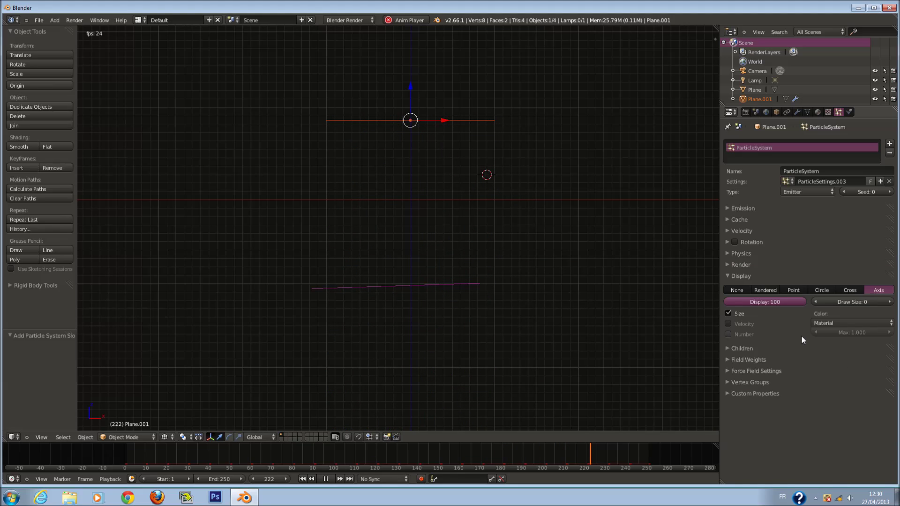
pyautogui.click(829, 291)
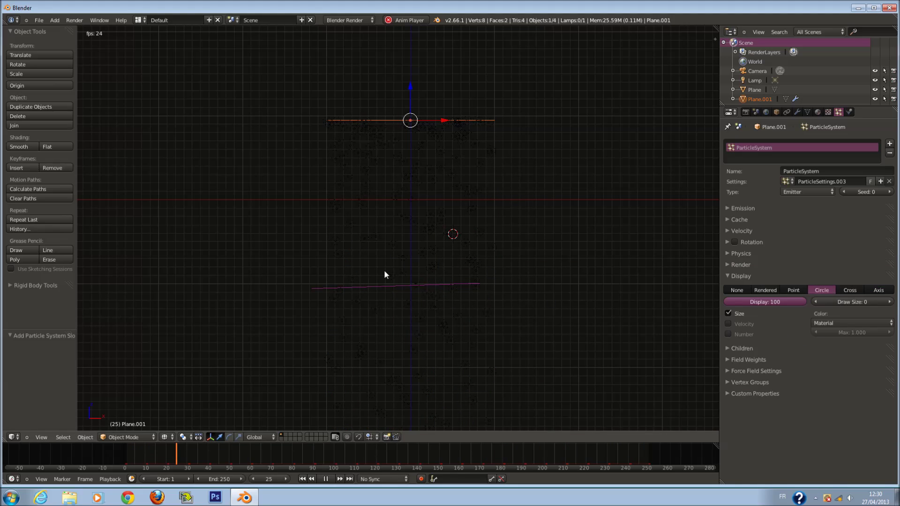
pyautogui.click(794, 290)
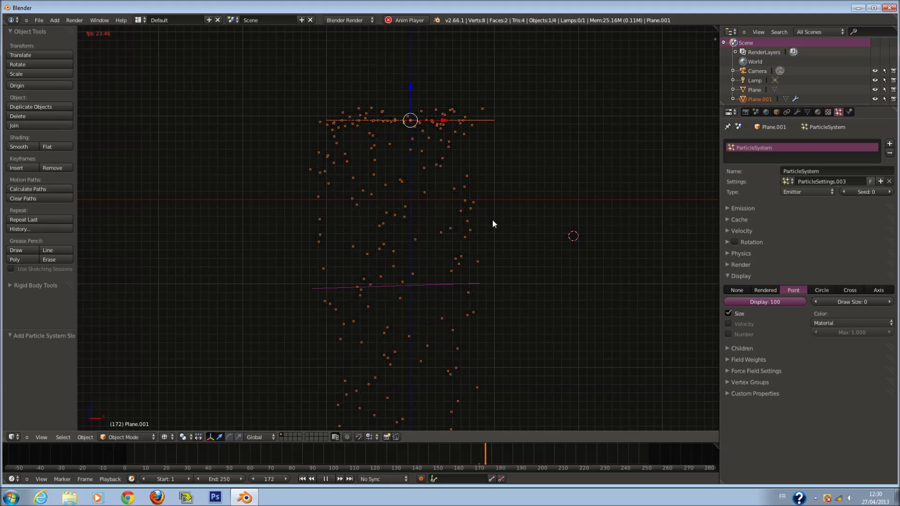
# Step: Add a Grease Pencil data block, unlink it again and glance at the Rigid Body Tools
pyautogui.press('n')
pyautogui.click(679, 104)
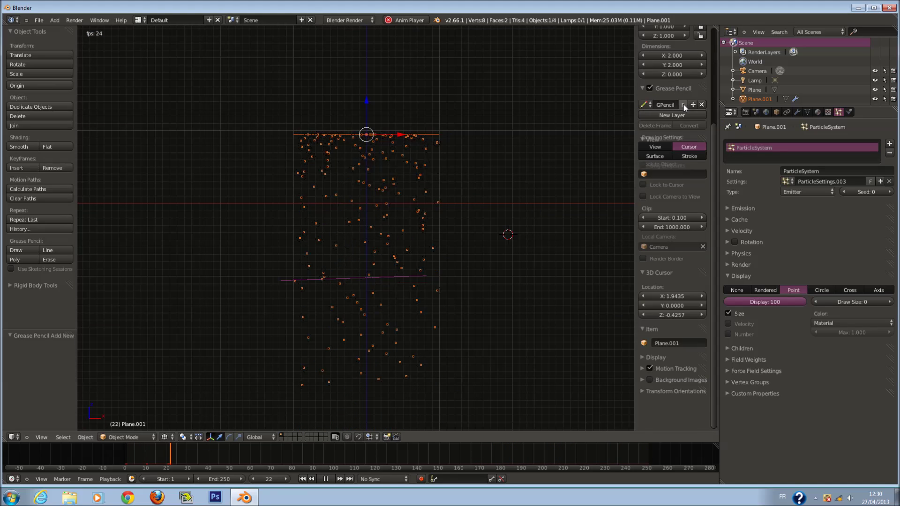
pyautogui.click(702, 105)
pyautogui.press('n')
pyautogui.click(29, 284)
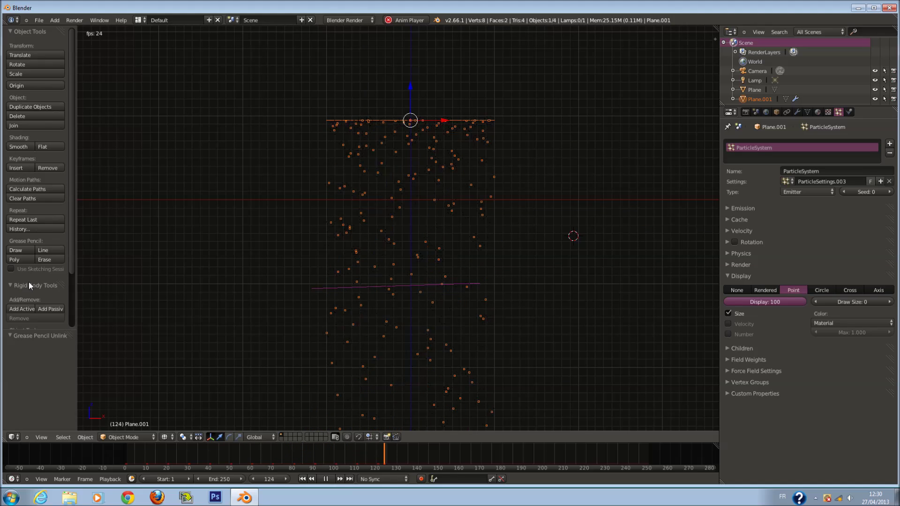
pyautogui.click(30, 285)
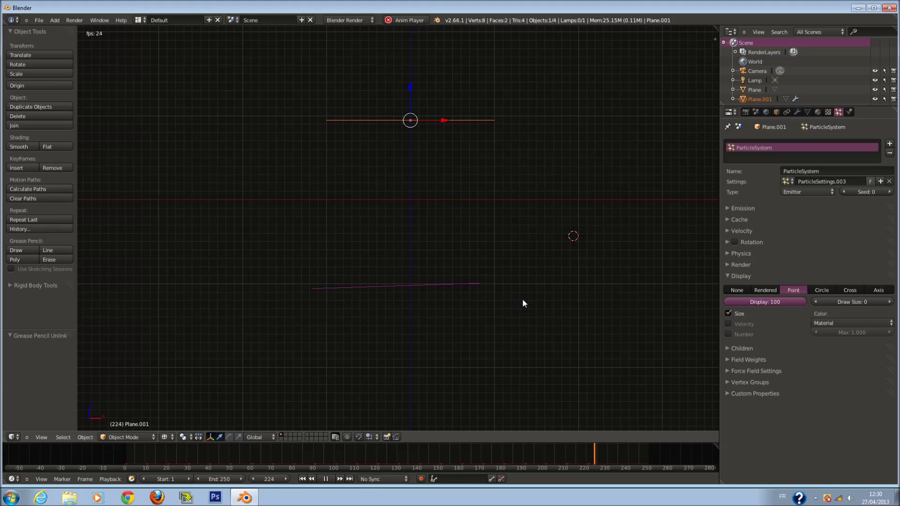
# Step: Sketch a freehand Grease Pencil loop around some of the particles below the emitter and delete its layer
pyautogui.moveTo(461, 177)
pyautogui.mouseDown()
pyautogui.moveTo(445, 251)
pyautogui.moveTo(473, 186)
pyautogui.mouseUp()
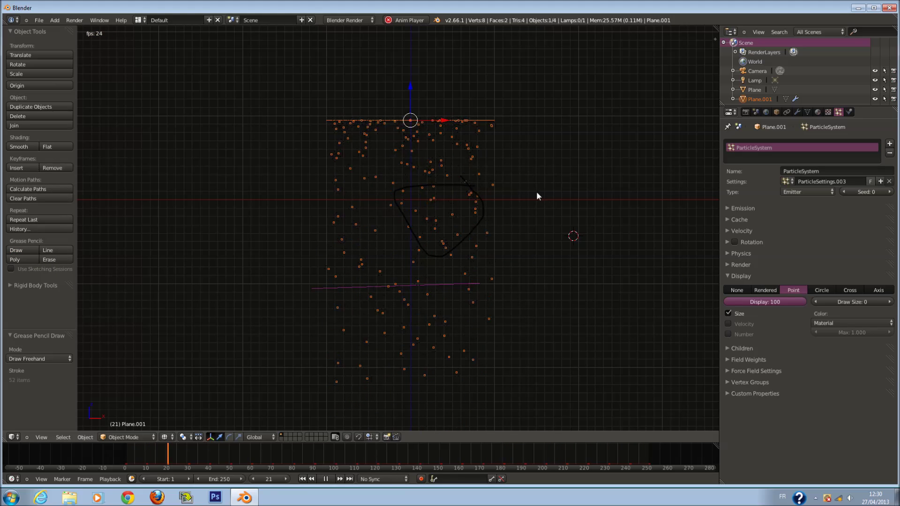
pyautogui.press('n')
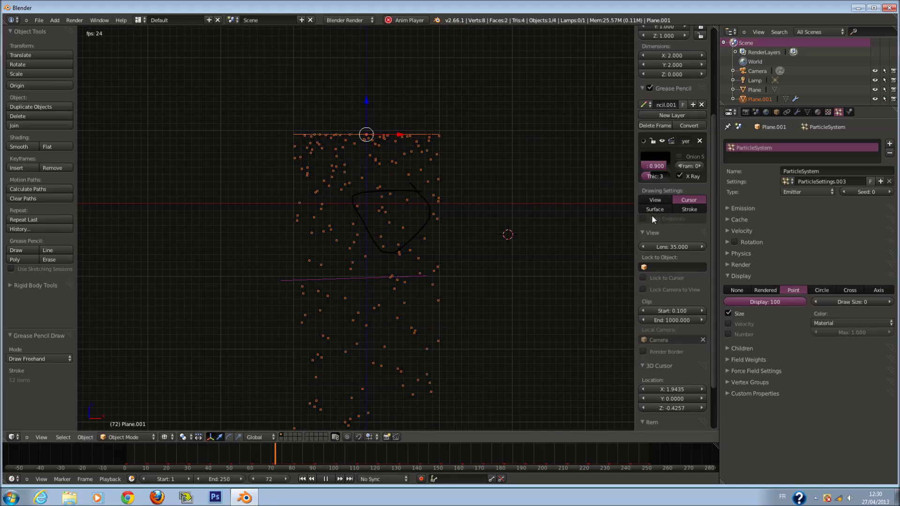
pyautogui.click(699, 141)
pyautogui.press('n')
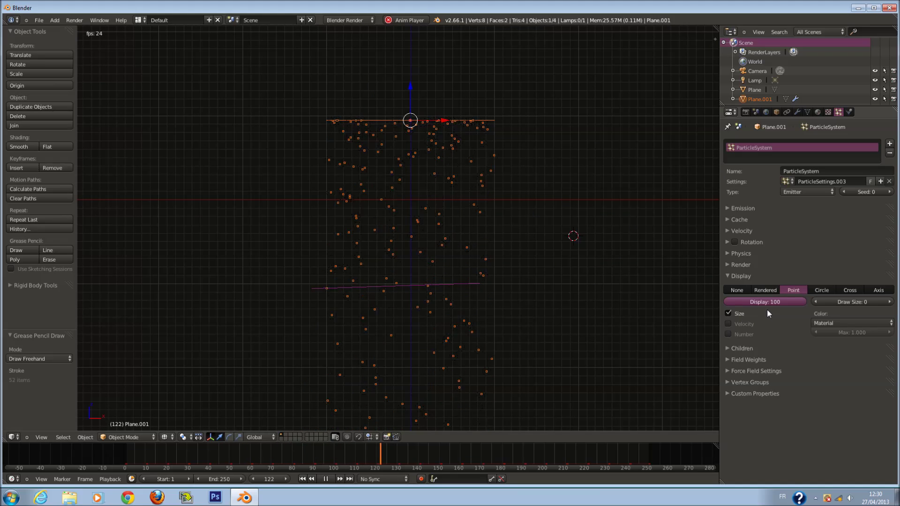
# Step: Turn off the particles' Size display option and check the Point display at different distances
pyautogui.click(728, 314)
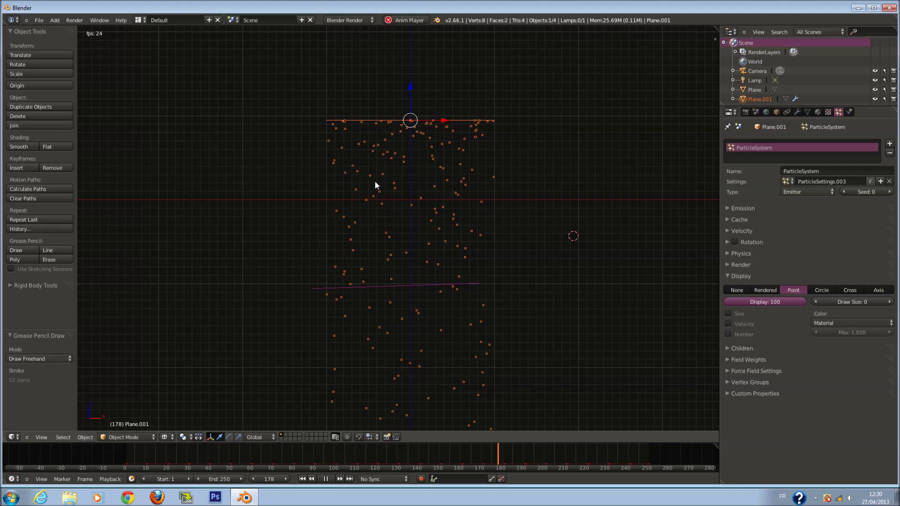
pyautogui.scroll(-2, 447, 286)
pyautogui.scroll(1, 452, 284)
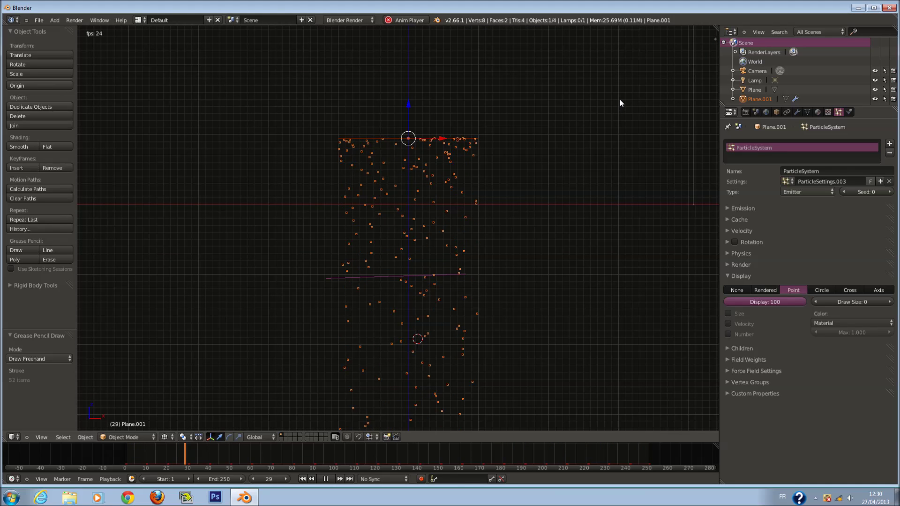
pyautogui.scroll(4, 502, 297)
pyautogui.scroll(-3, 503, 298)
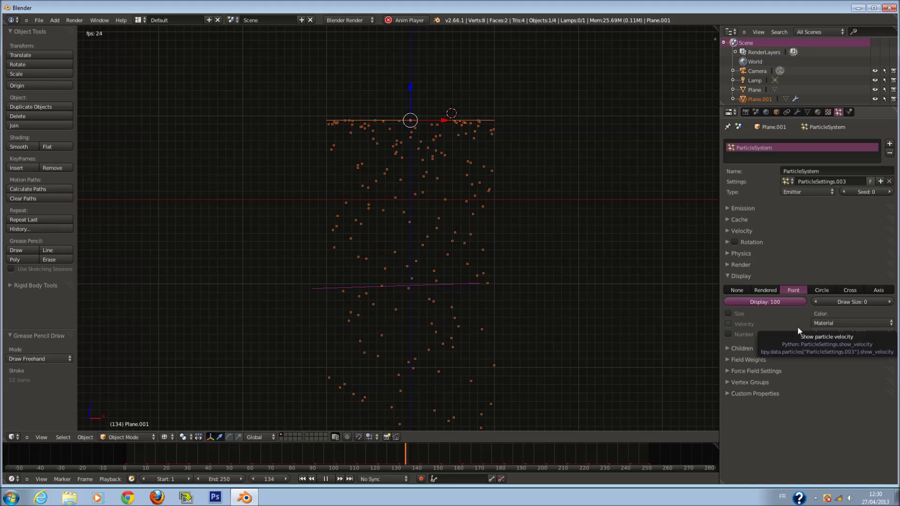
# Step: Check the Color options and the Draw Size setting of the particle display
pyautogui.click(864, 323)
pyautogui.click(862, 325)
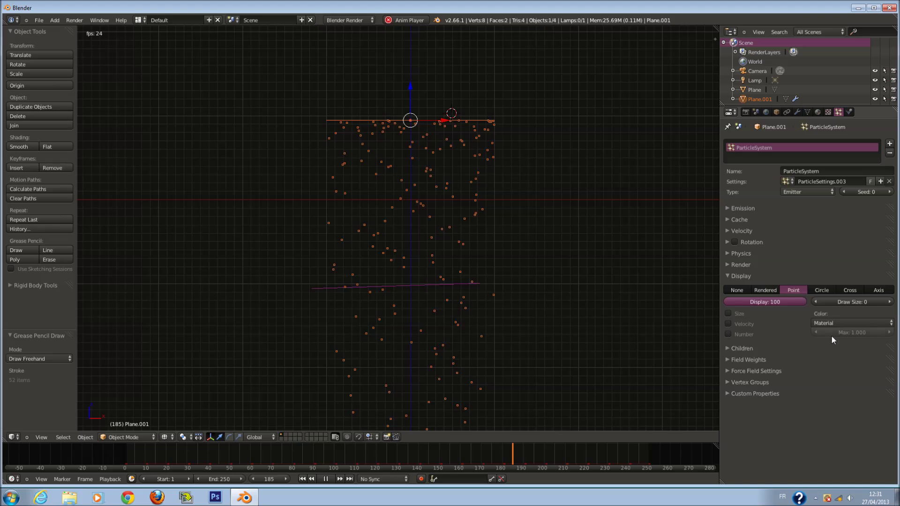
pyautogui.click(876, 302)
pyautogui.click(826, 301)
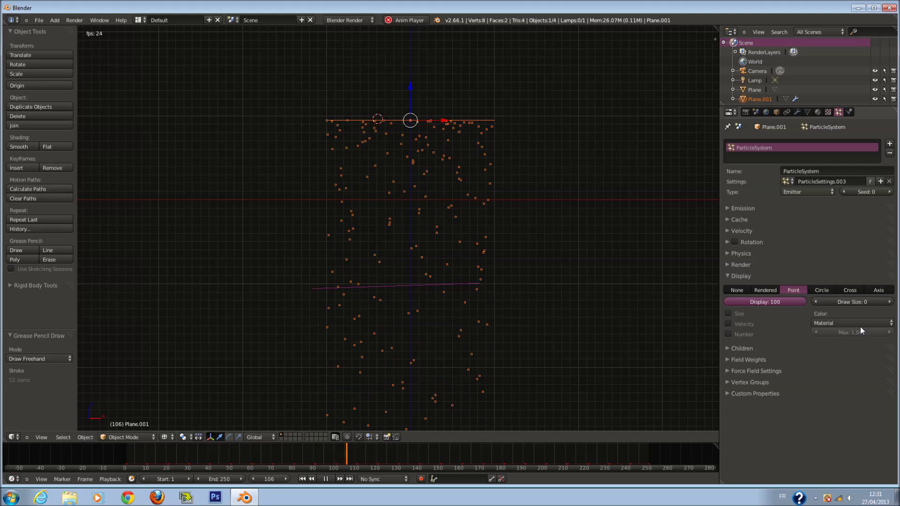
# Step: Set the particles' draw Color to None and look over the other color options
pyautogui.click(826, 323)
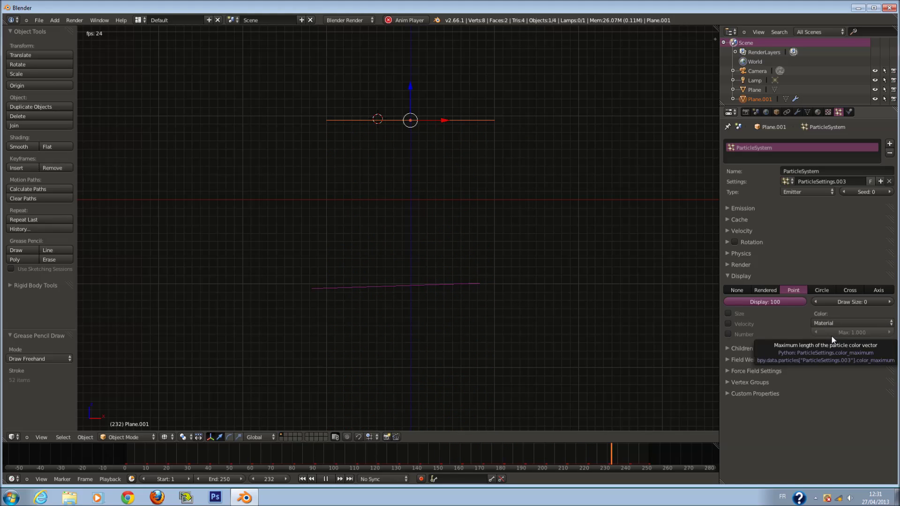
pyautogui.click(833, 328)
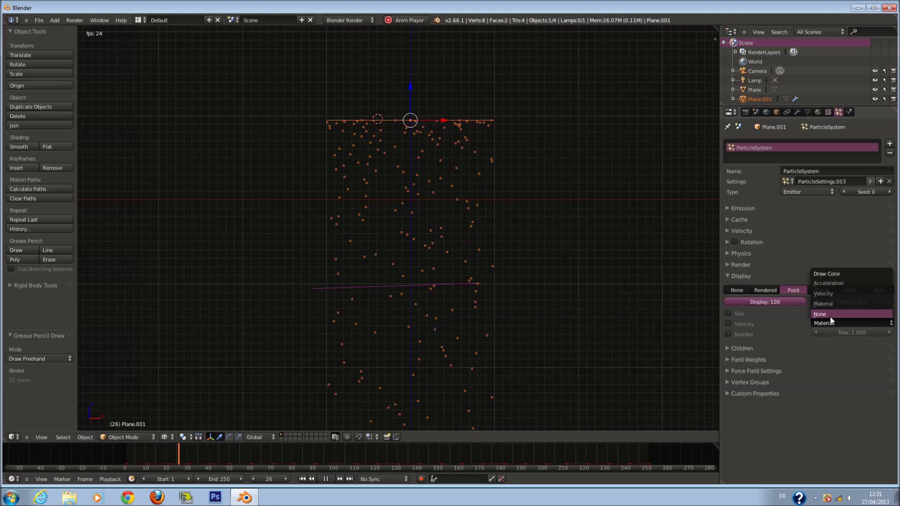
pyautogui.click(831, 316)
pyautogui.click(831, 320)
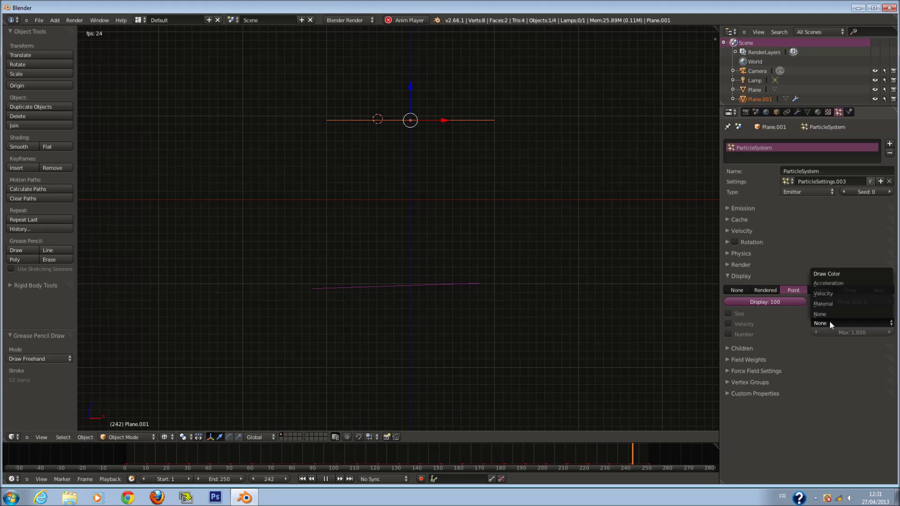
pyautogui.click(829, 324)
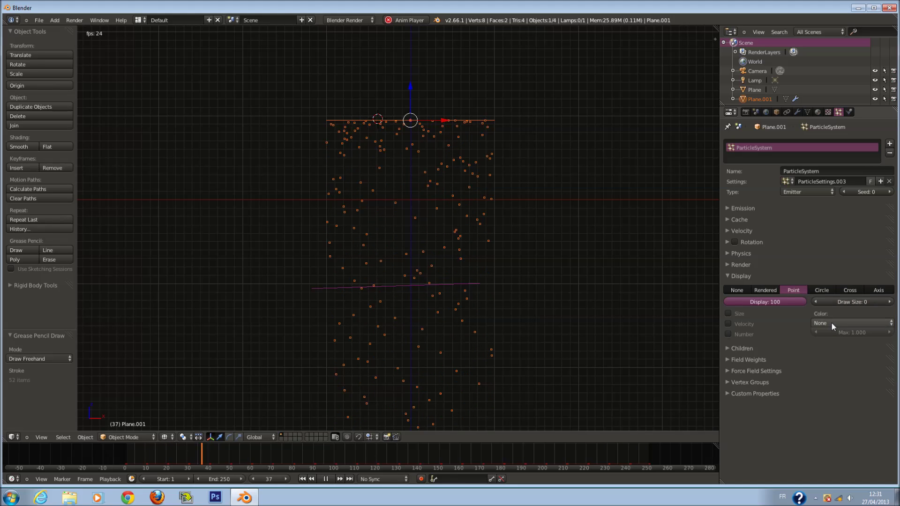
pyautogui.click(831, 322)
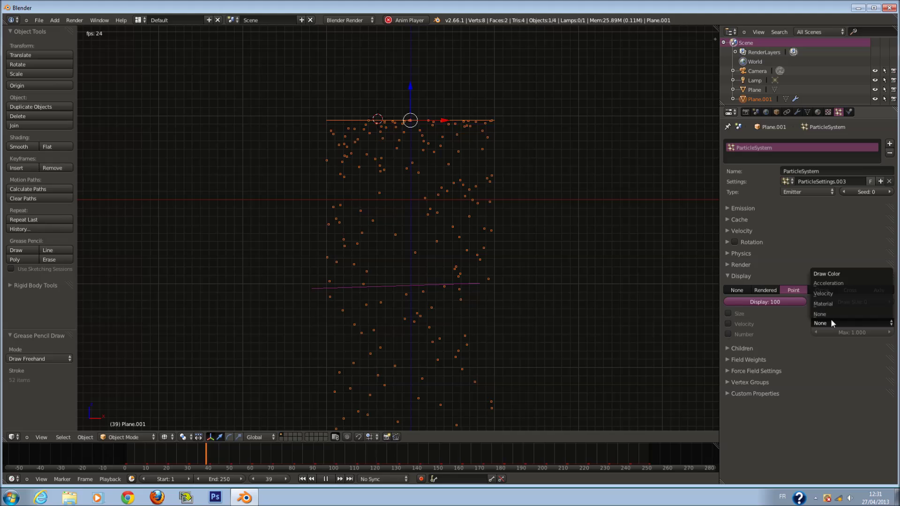
# Step: Leave the particles' draw Color at None and show the Render settings in place of the Display settings
pyautogui.click(830, 314)
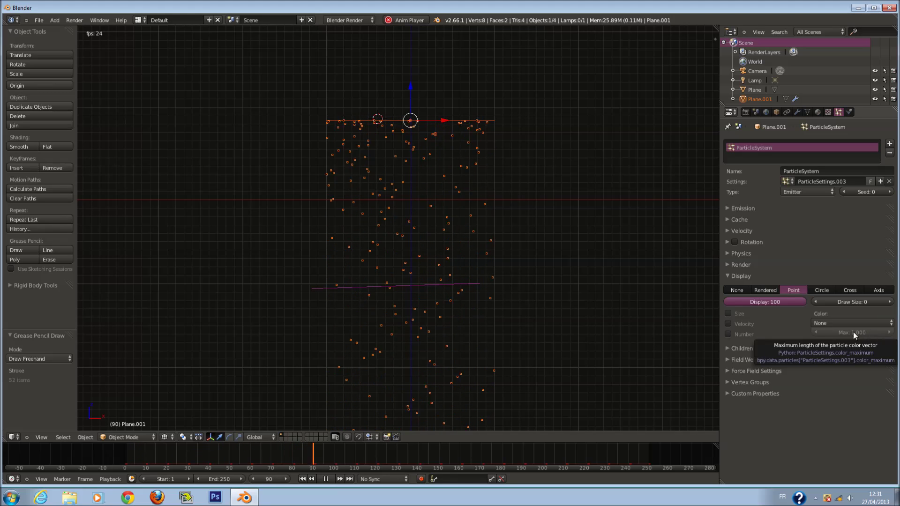
pyautogui.click(741, 276)
pyautogui.click(741, 264)
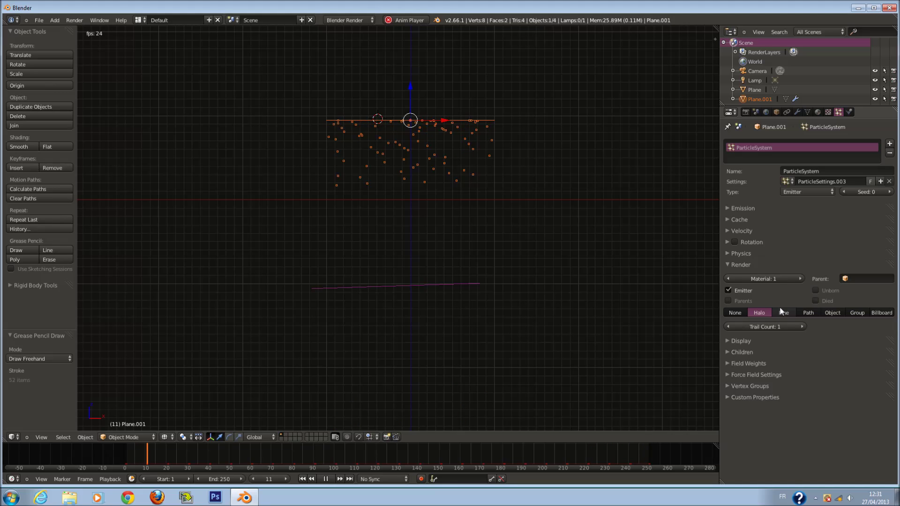
# Step: Add a new material to the emitter plane, check its texture slots and return to the particle settings
pyautogui.click(817, 112)
pyautogui.click(763, 174)
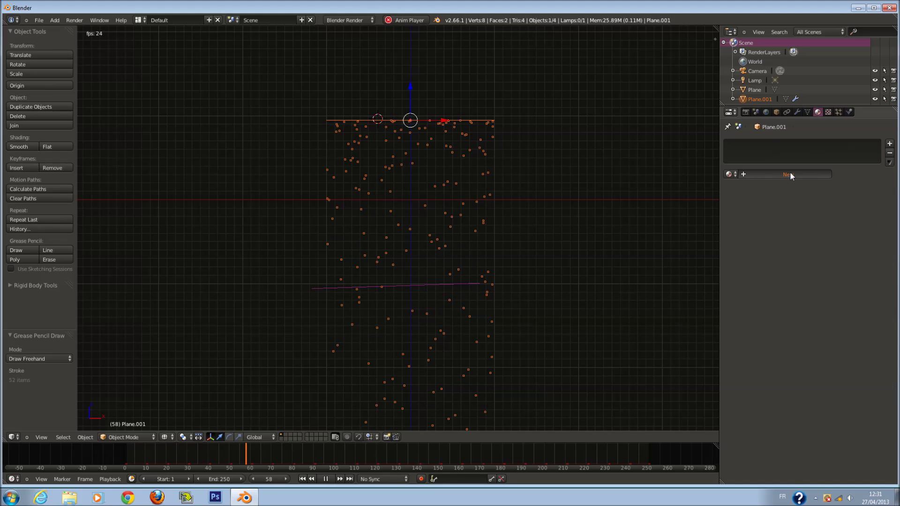
pyautogui.click(828, 112)
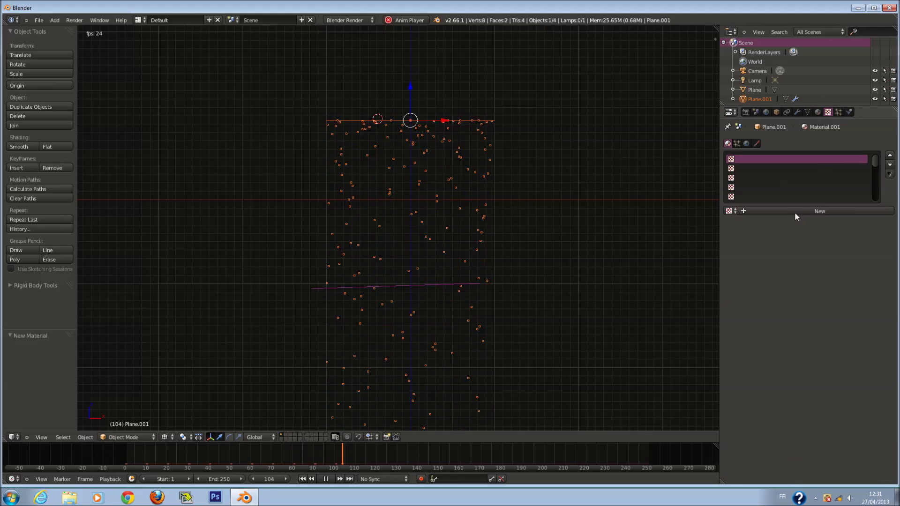
pyautogui.click(838, 114)
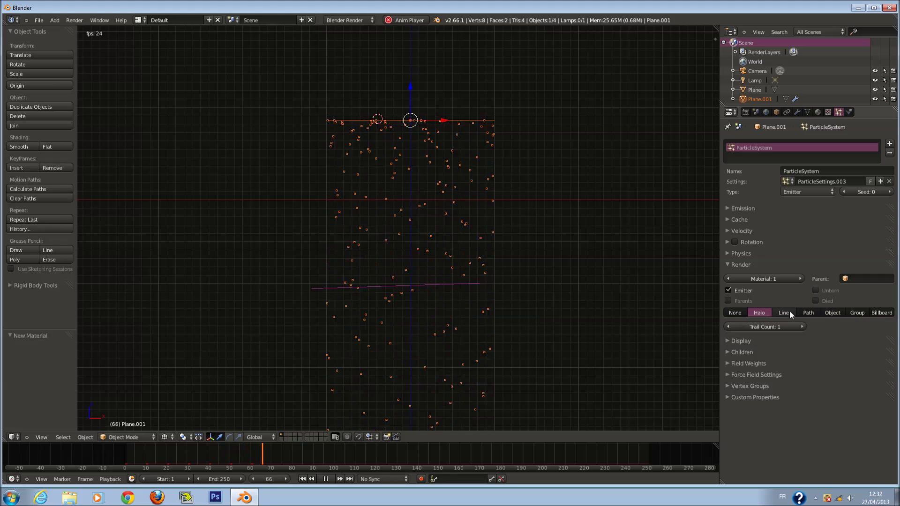
# Step: Turn the Emitter render option off and on again for the particle system
pyautogui.click(728, 290)
pyautogui.click(728, 291)
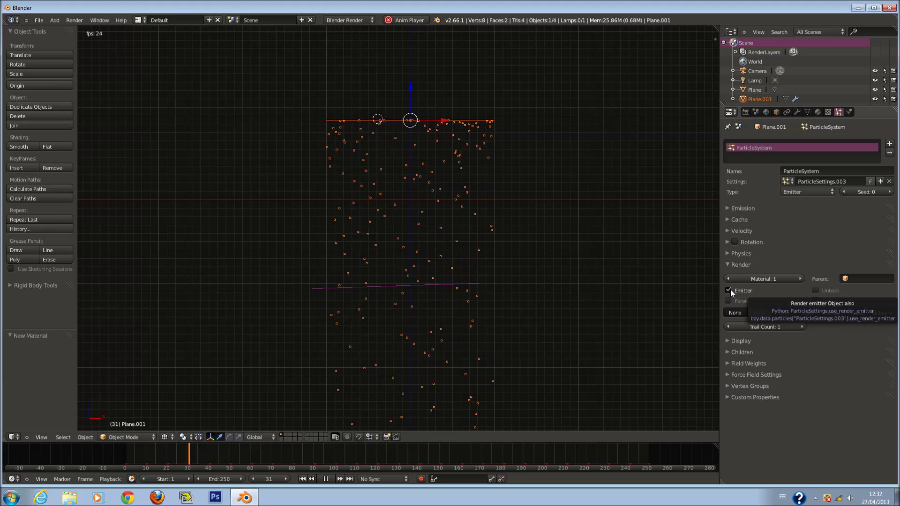
pyautogui.click(728, 291)
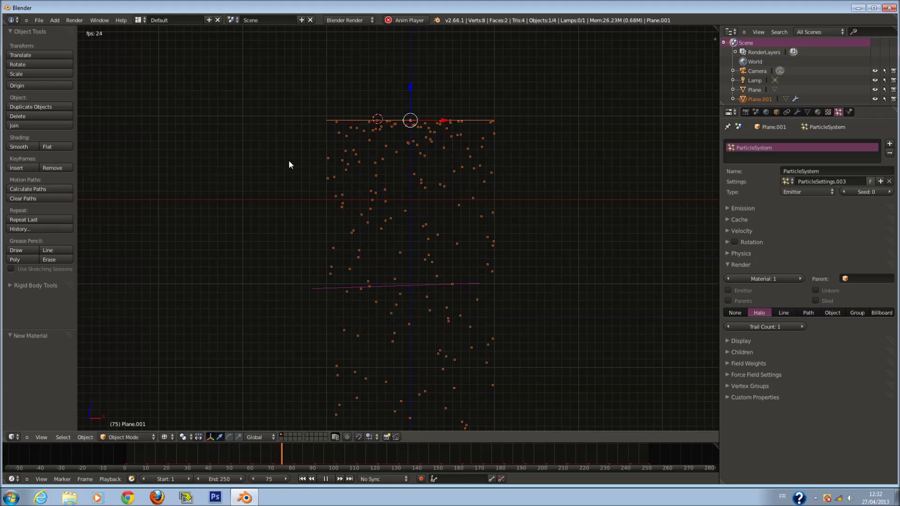
pyautogui.click(727, 291)
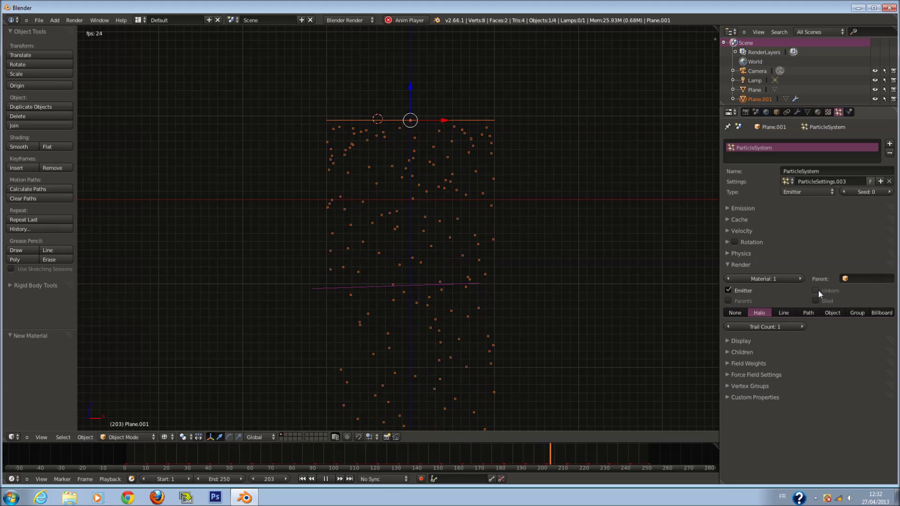
# Step: Set the particle system's render Parent to Plane.001 and check the particle flow around the emitter
pyautogui.click(855, 278)
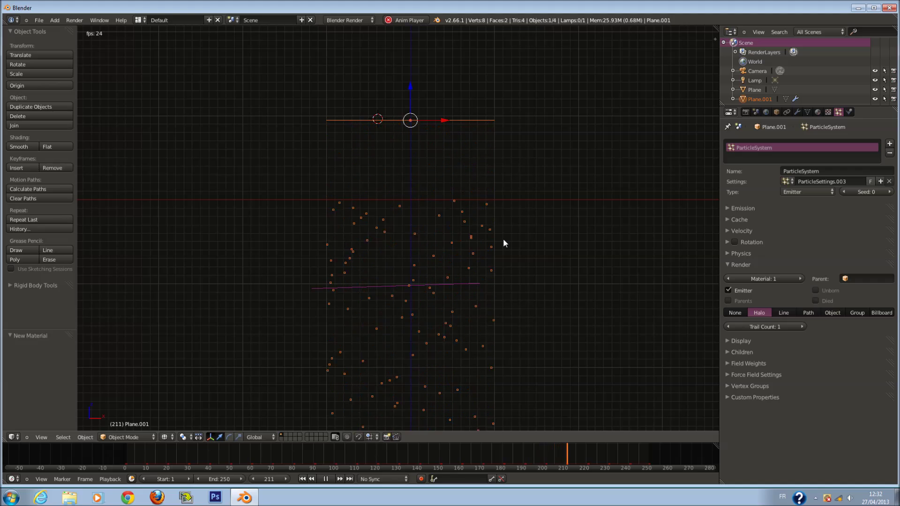
pyautogui.click(866, 278)
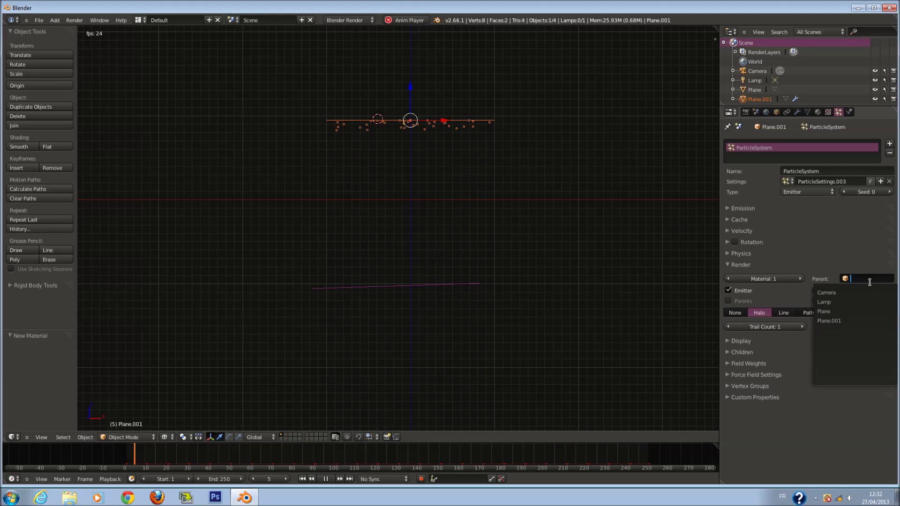
pyautogui.click(843, 320)
pyautogui.scroll(-4, 316, 226)
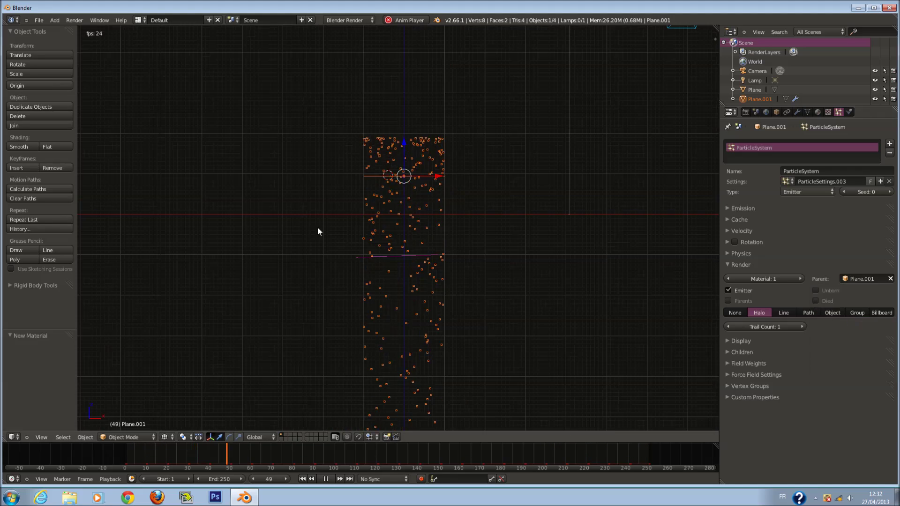
# Step: Try Lamp as the particle system's render Parent, inspect the particle stream, and clear the Parent
pyautogui.click(849, 281)
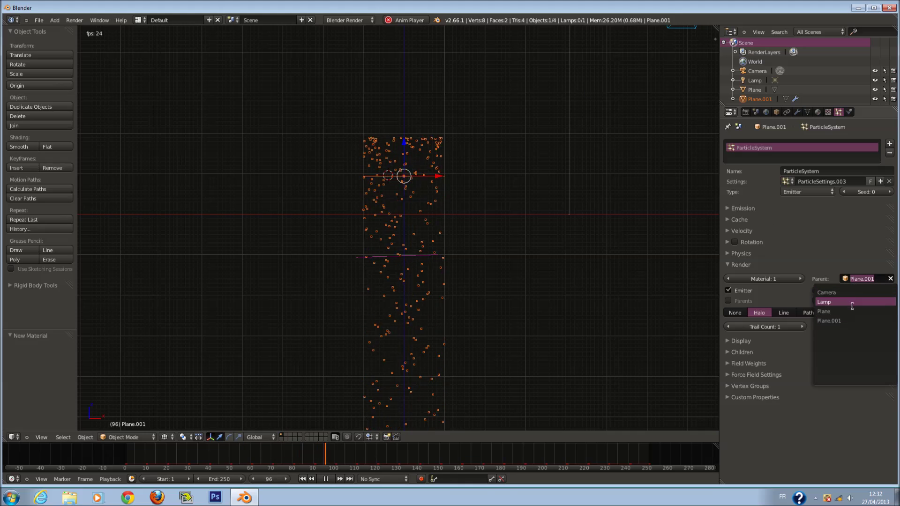
pyautogui.click(844, 302)
pyautogui.scroll(-1, 576, 215)
pyautogui.scroll(-4, 575, 215)
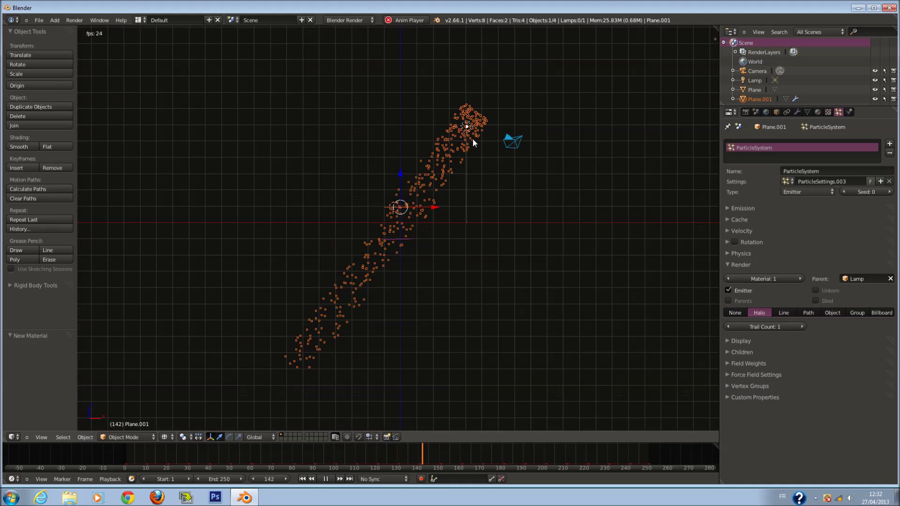
pyautogui.scroll(3, 357, 248)
pyautogui.scroll(-1, 385, 241)
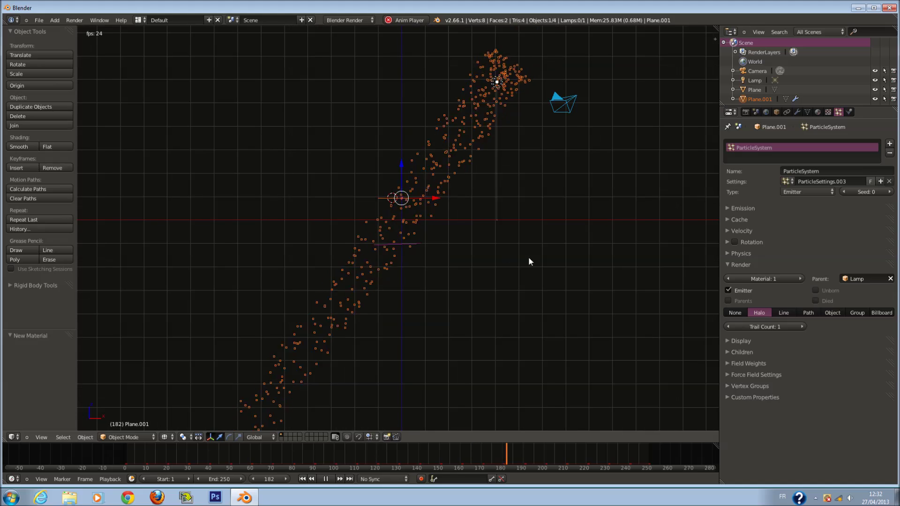
pyautogui.click(889, 278)
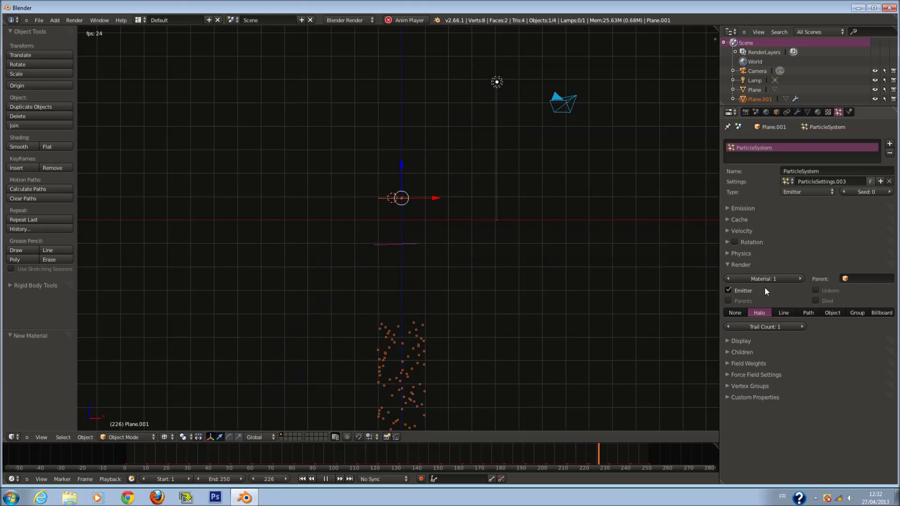
pyautogui.scroll(4, 457, 309)
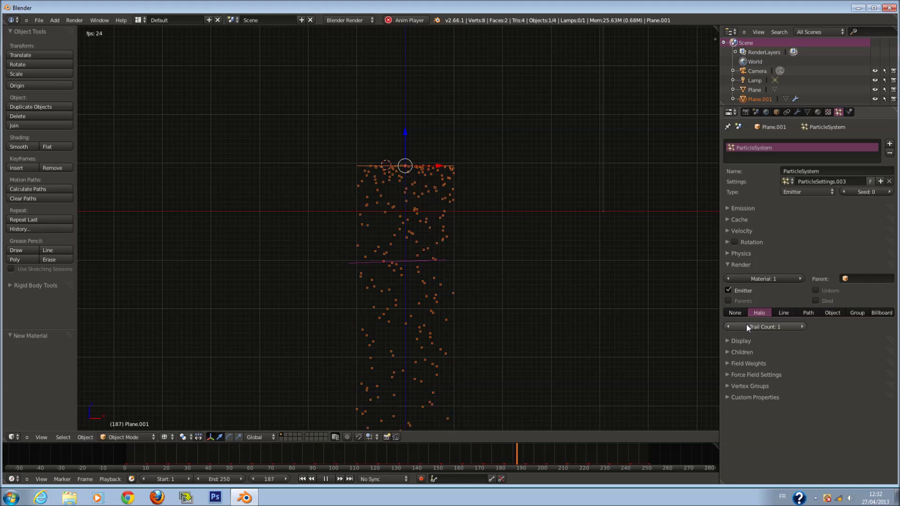
# Step: Check the Children modes that relate to the Parents render option
pyautogui.click(756, 352)
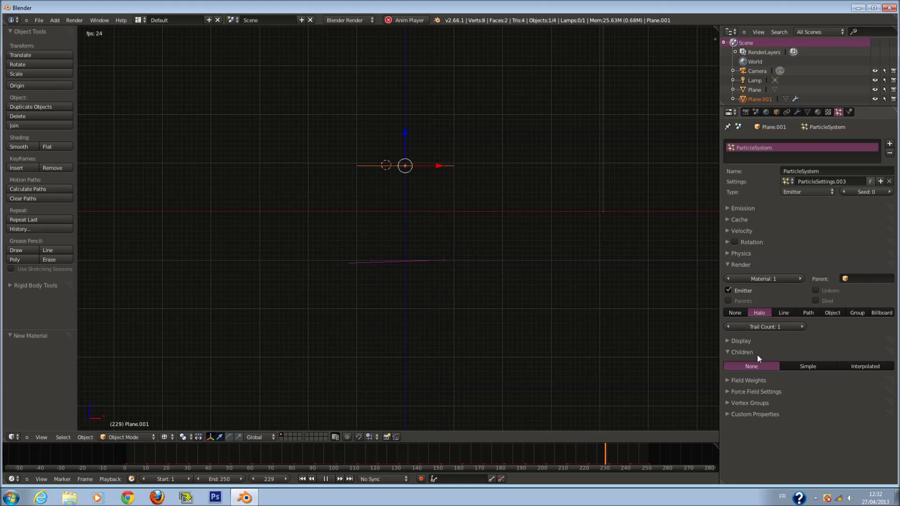
pyautogui.click(758, 350)
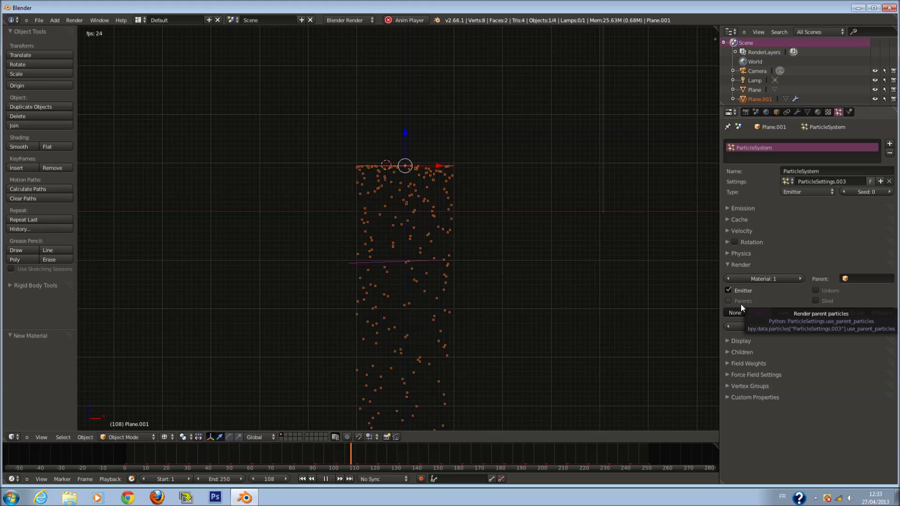
# Step: Test the Unborn render option while replaying from the animation's start and the Died option, turning each off again
pyautogui.click(817, 289)
pyautogui.click(125, 452)
pyautogui.click(107, 455)
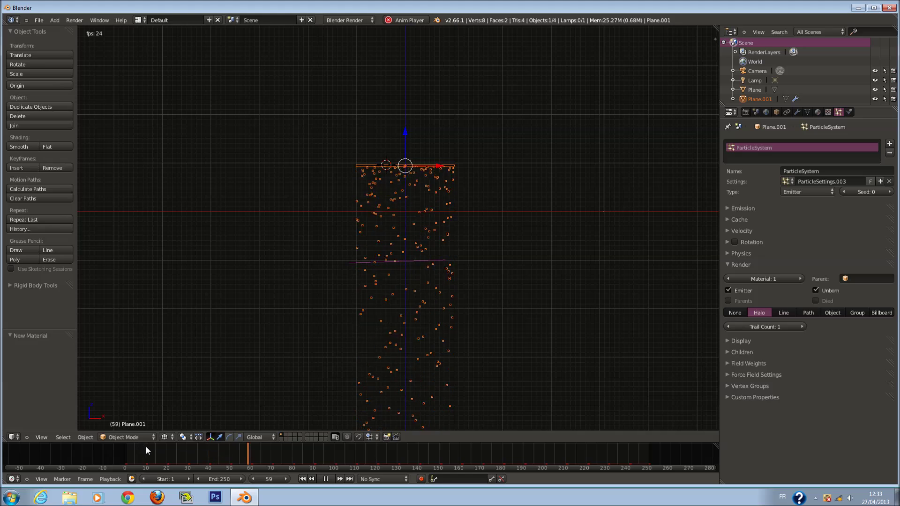
pyautogui.click(119, 454)
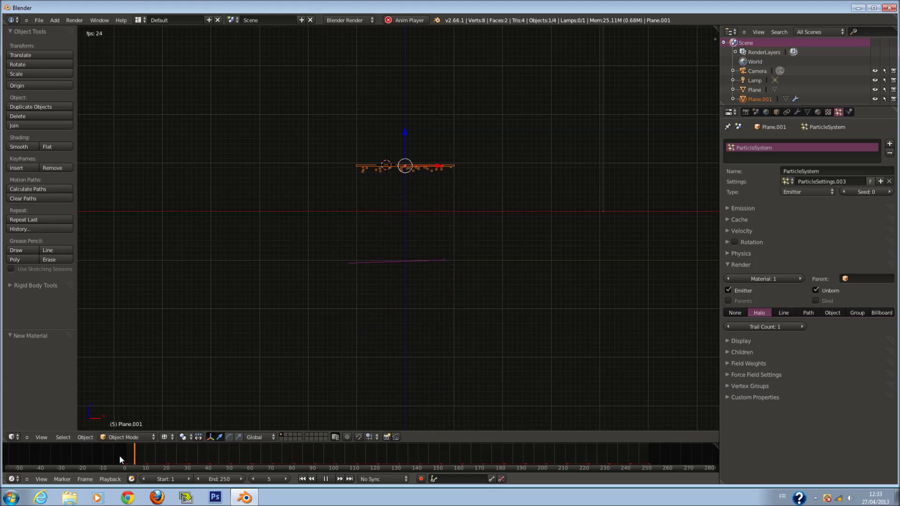
pyautogui.click(814, 291)
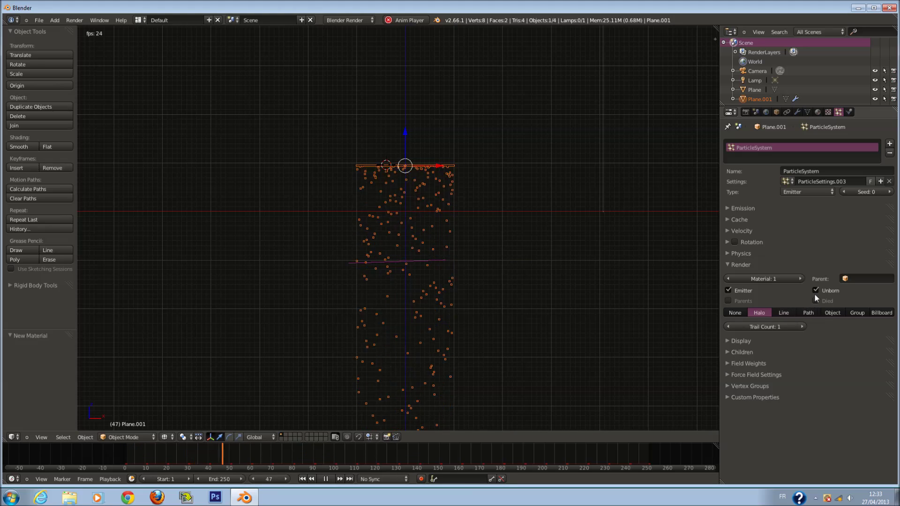
pyautogui.click(816, 301)
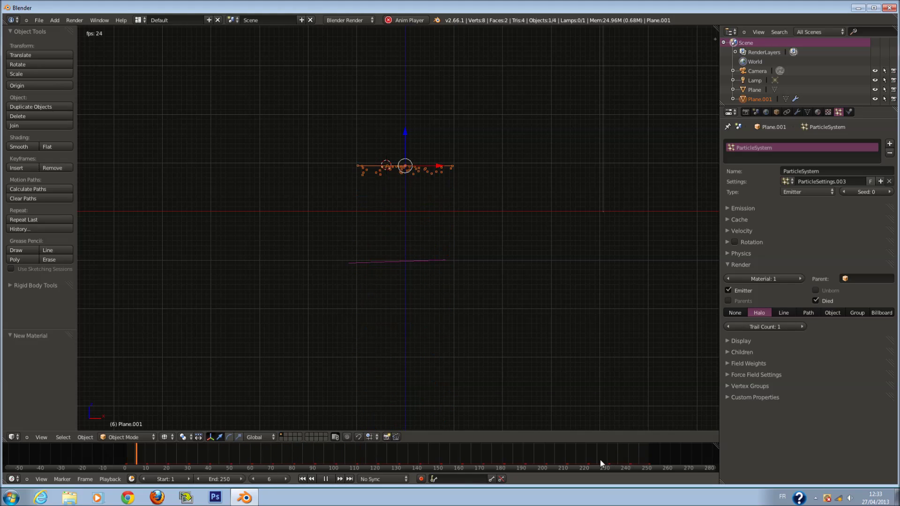
pyautogui.click(816, 300)
# Step: Enable the Unborn render option once more, replay the particles through the timeline, and turn it off
pyautogui.click(816, 290)
pyautogui.click(134, 446)
pyautogui.click(104, 456)
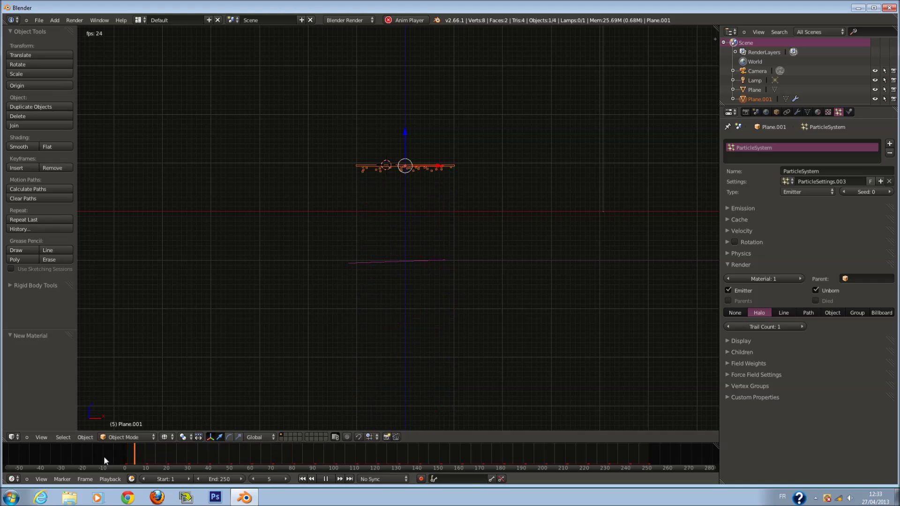
pyautogui.click(102, 457)
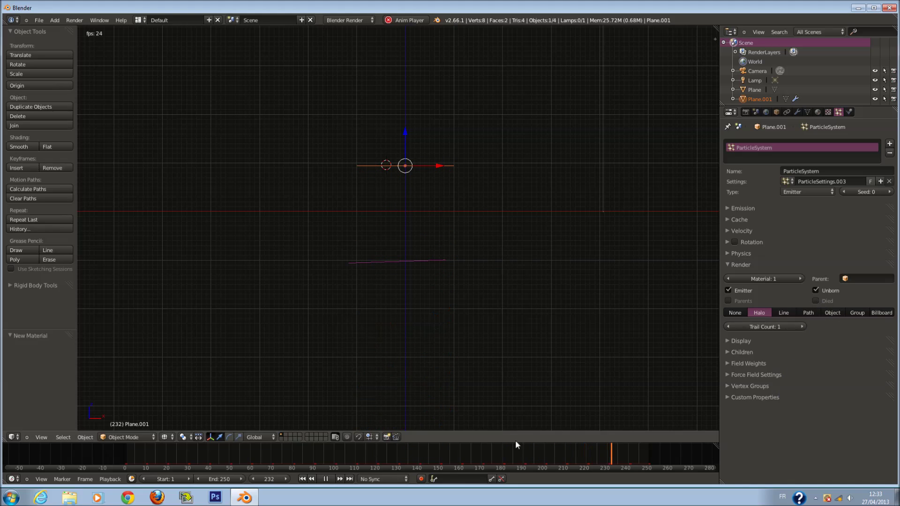
pyautogui.click(820, 289)
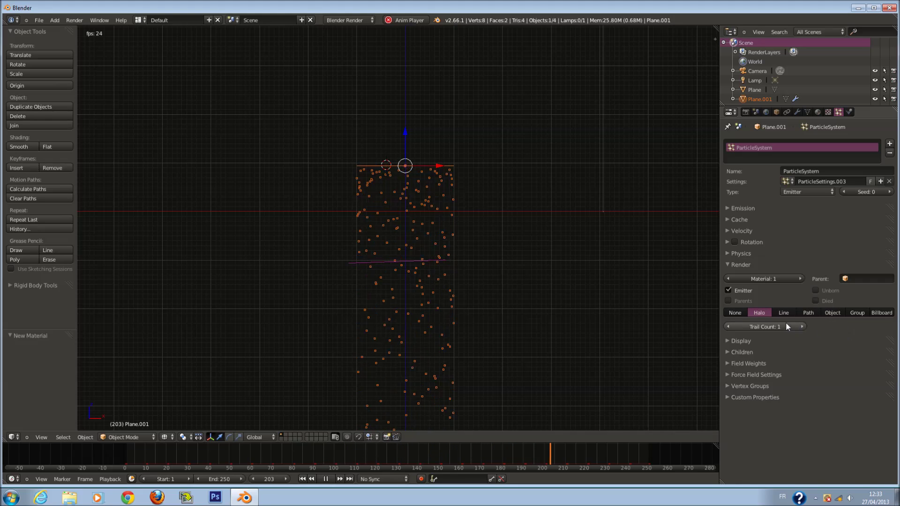
# Step: Switch the particle render type to None and back to Halo, and set its Trail Count to 2
pyautogui.click(740, 313)
pyautogui.click(762, 313)
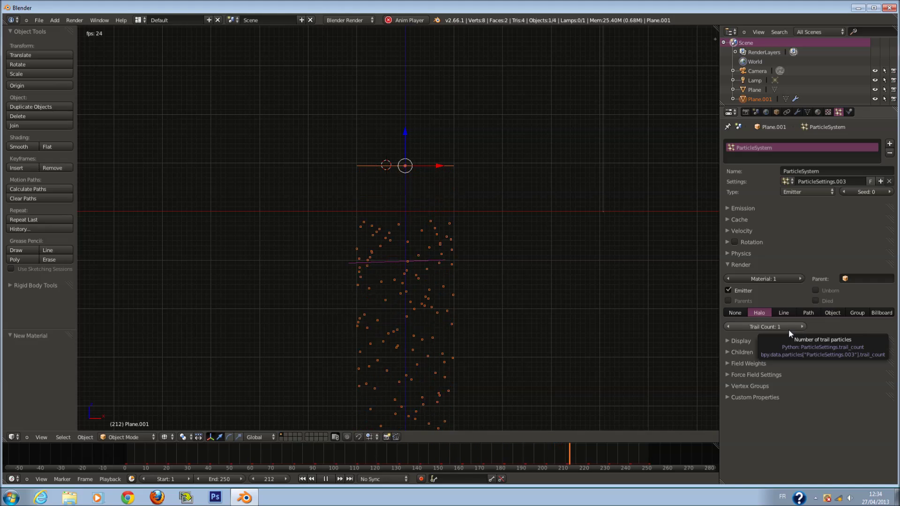
pyautogui.click(801, 327)
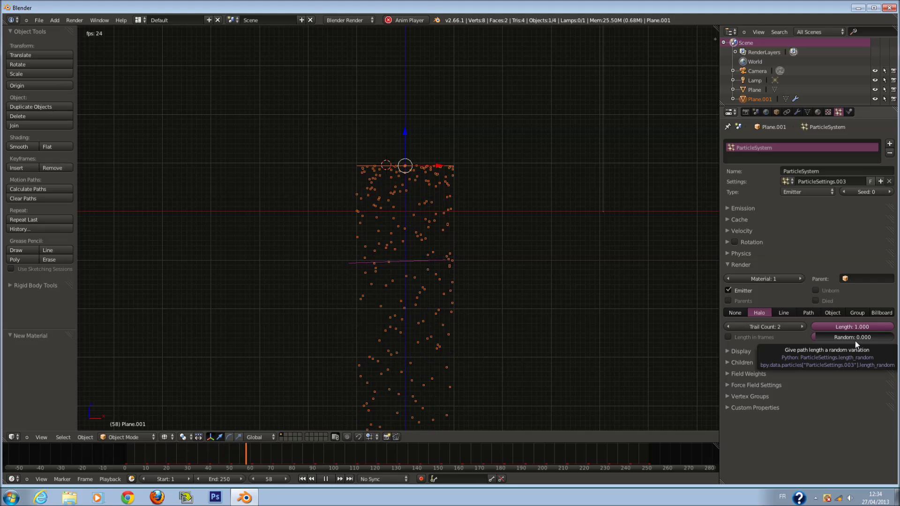
# Step: Set the particle render type to Line and examine the Strand settings of the emitter's material
pyautogui.click(790, 313)
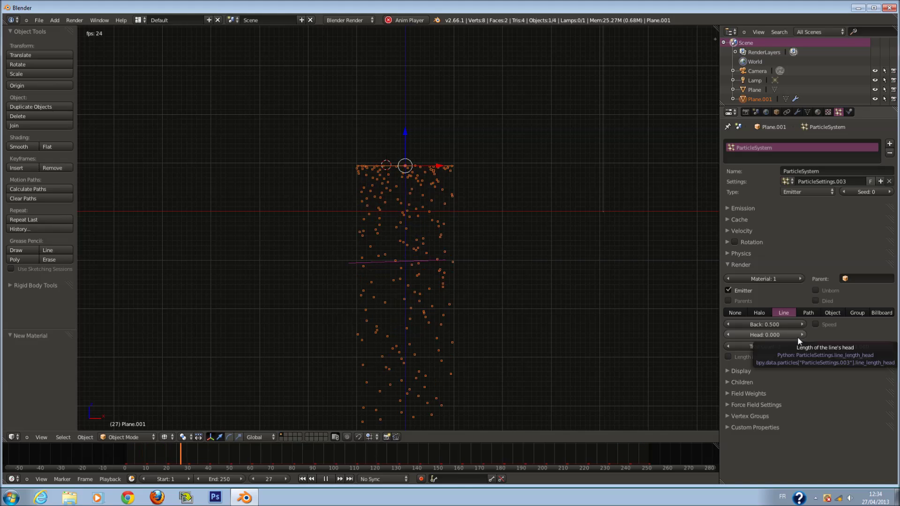
pyautogui.click(817, 112)
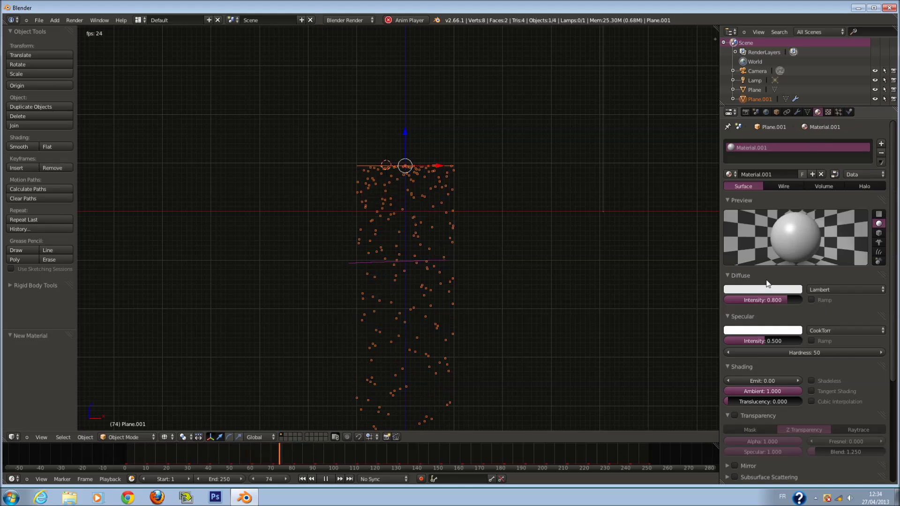
pyautogui.click(766, 305)
pyautogui.click(766, 312)
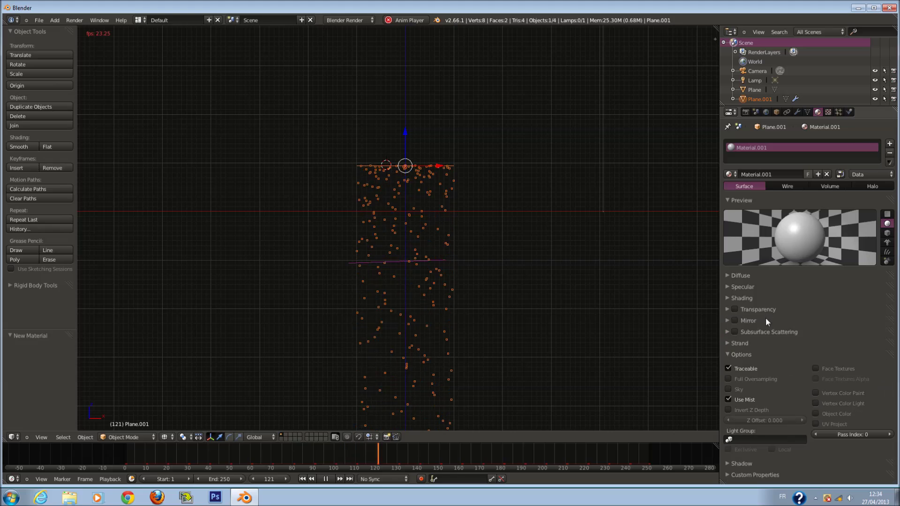
pyautogui.click(767, 343)
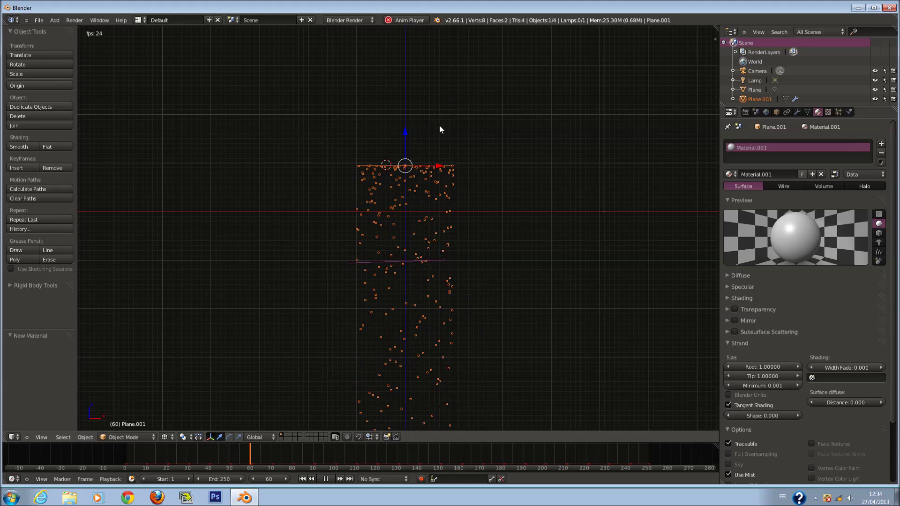
pyautogui.click(828, 112)
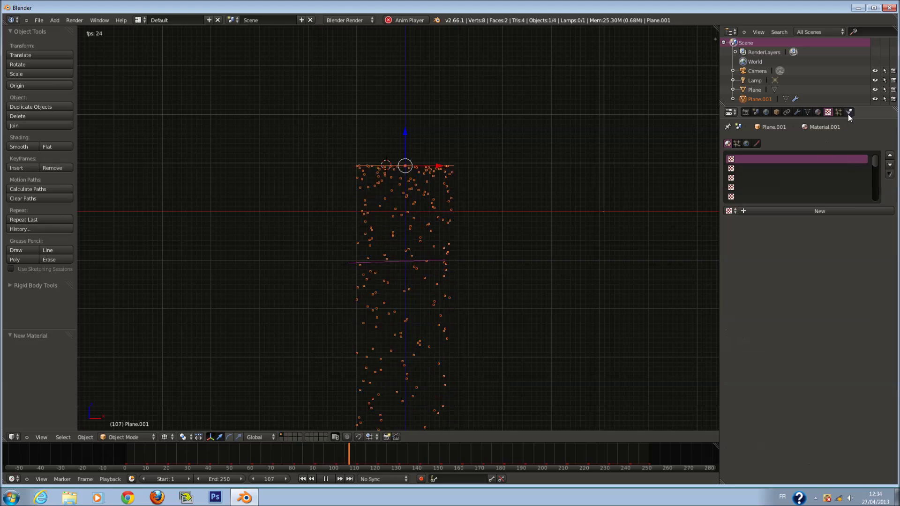
pyautogui.click(839, 112)
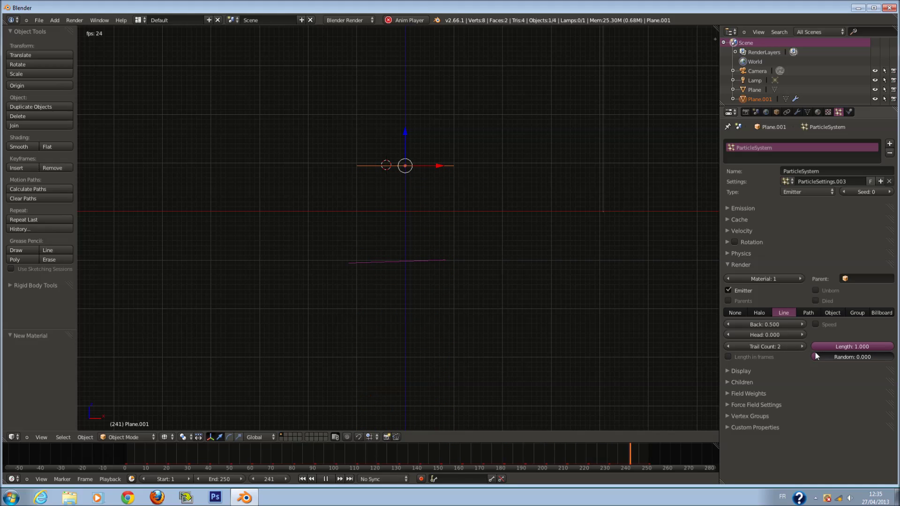
# Step: Set the particle render type to Path and enable Absolute Path Time
pyautogui.click(807, 313)
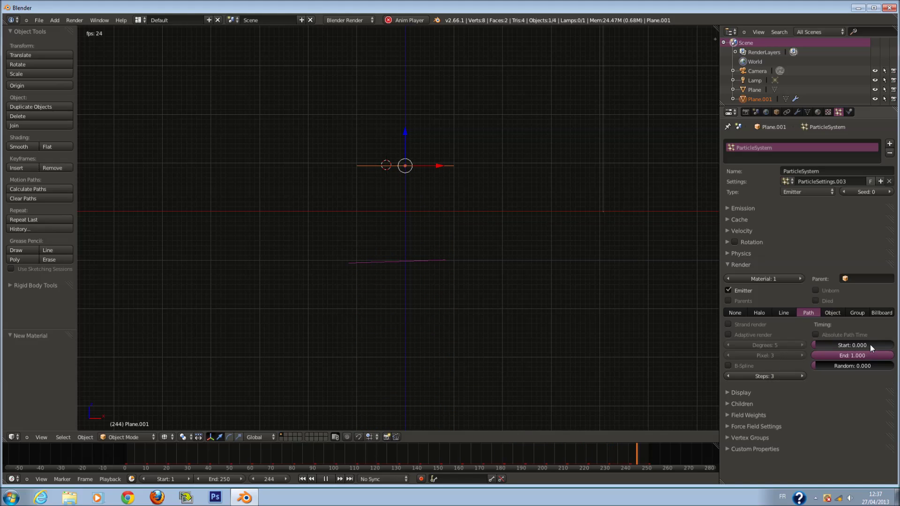
pyautogui.click(816, 334)
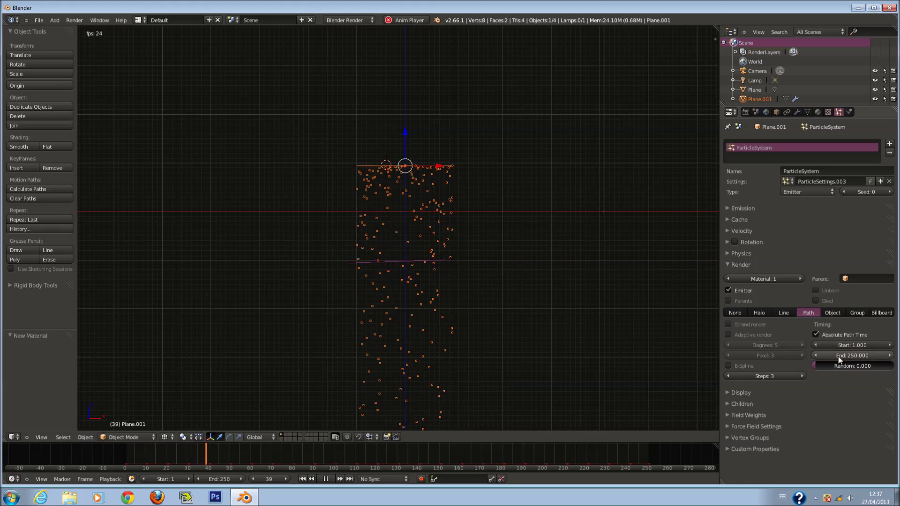
# Step: Turn off Absolute Path Time and set the particle render type to Object
pyautogui.click(822, 333)
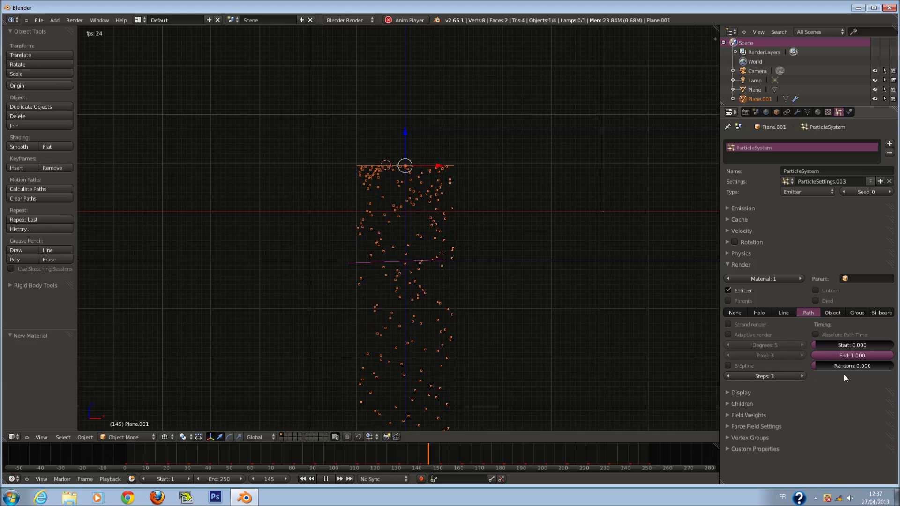
pyautogui.click(832, 313)
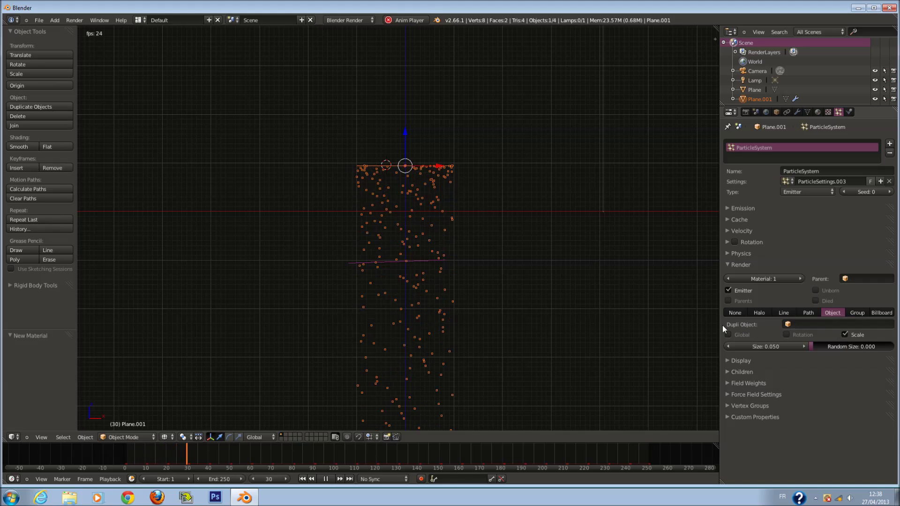
# Step: Try Plane as the render Parent of Plane.001's particles, view the emission from the front, and clear the Parent
pyautogui.rightClick(446, 261)
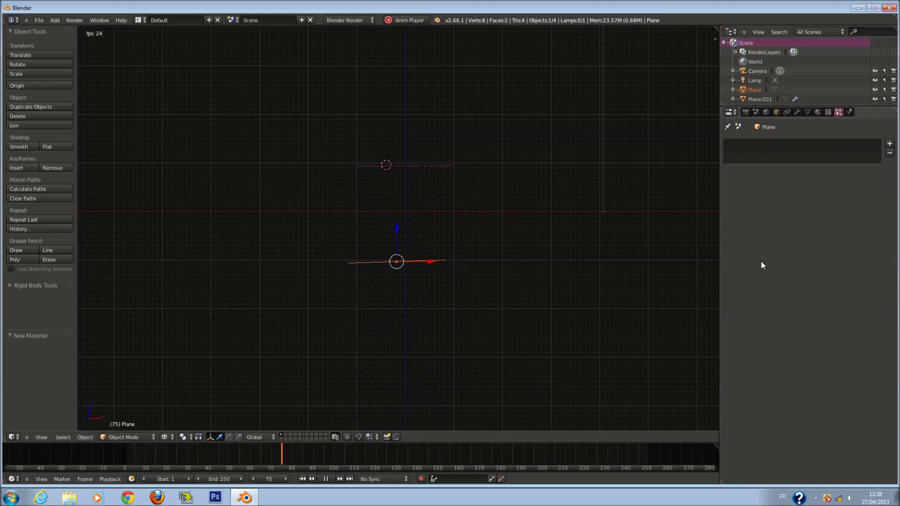
pyautogui.rightClick(441, 176)
pyautogui.click(865, 279)
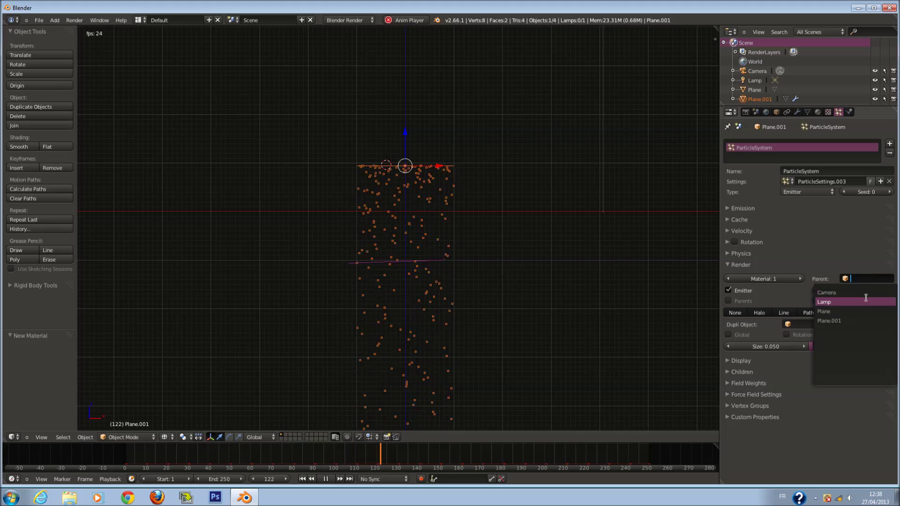
pyautogui.click(844, 311)
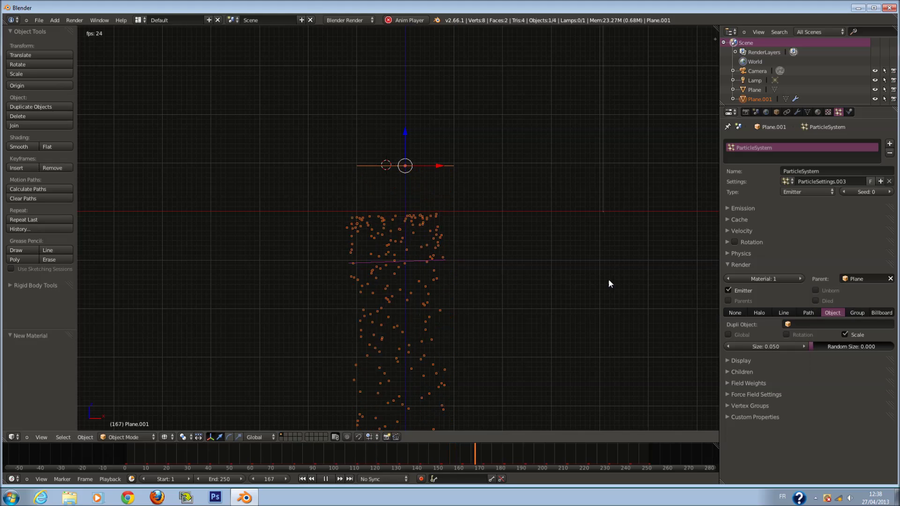
pyautogui.moveTo(558, 241); pyautogui.dragTo(434, 249, button='middle')
pyautogui.press('KP_1')
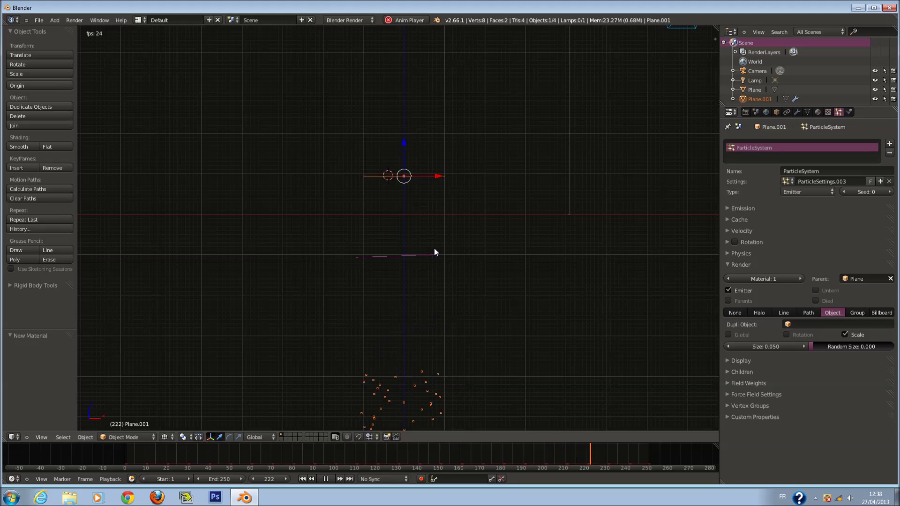
pyautogui.click(890, 279)
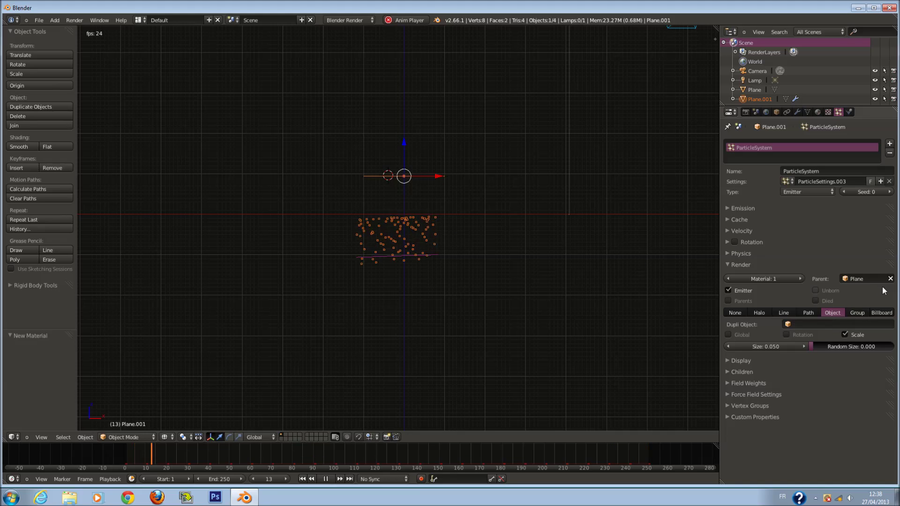
# Step: Try Plane as the Dupli Object, replay the particles, and replace it with Plane.001
pyautogui.click(831, 326)
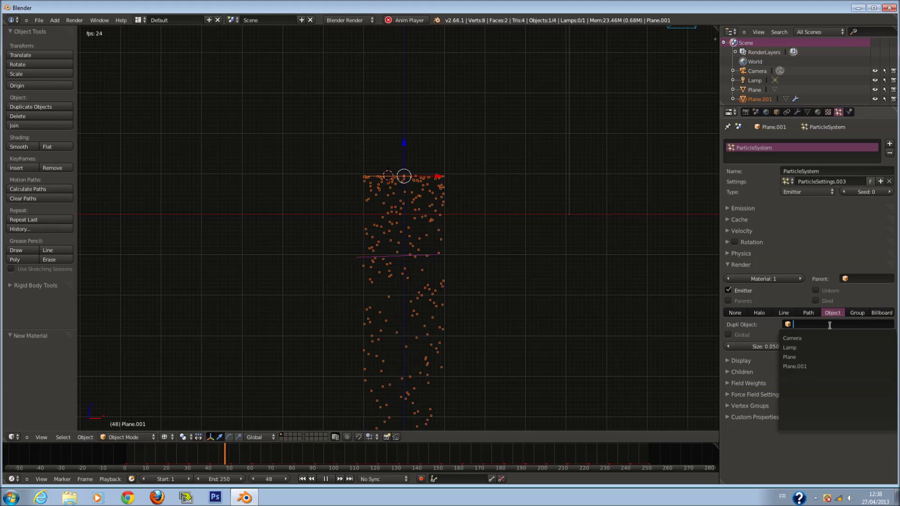
pyautogui.click(826, 356)
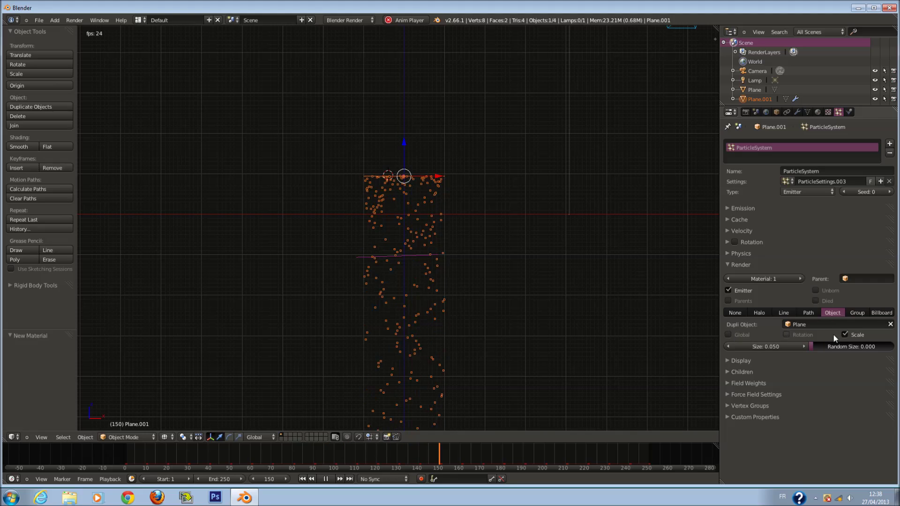
pyautogui.click(116, 461)
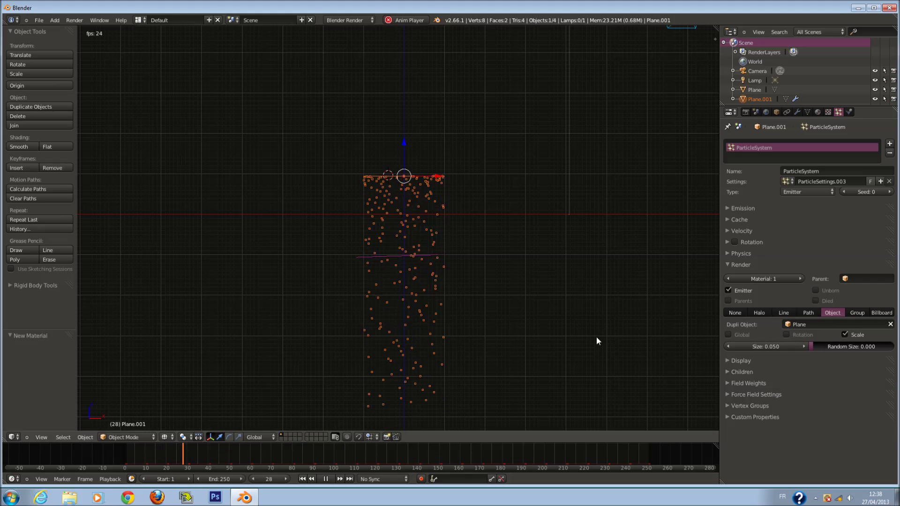
pyautogui.click(876, 325)
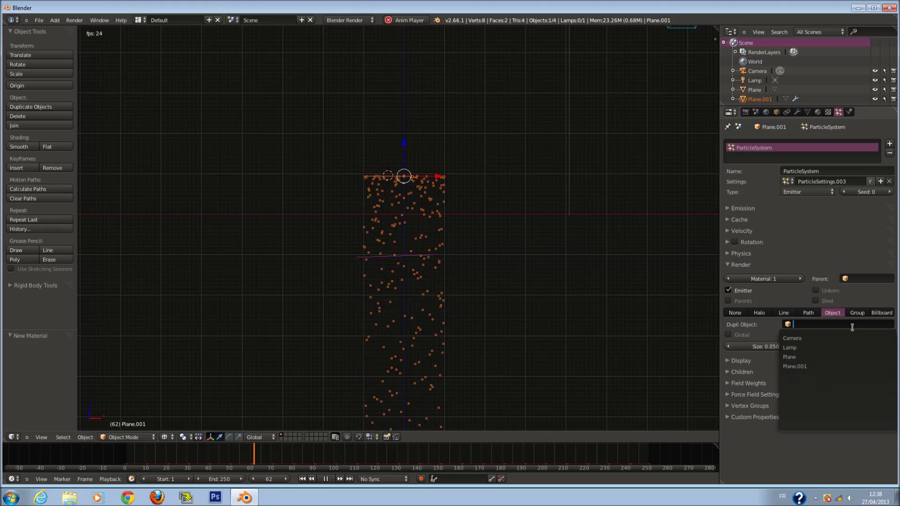
pyautogui.click(837, 367)
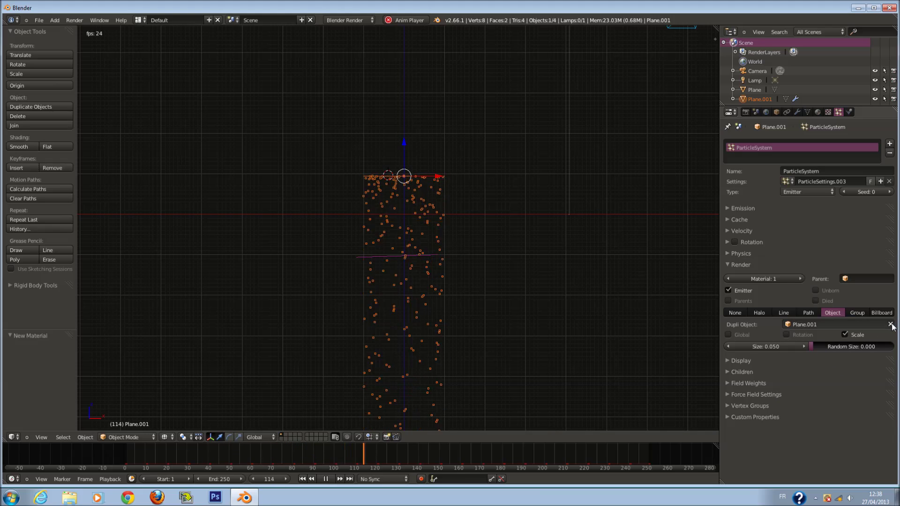
# Step: Switch the particle render type to Group, check the available Dupli Groups, and return to Object
pyautogui.click(857, 313)
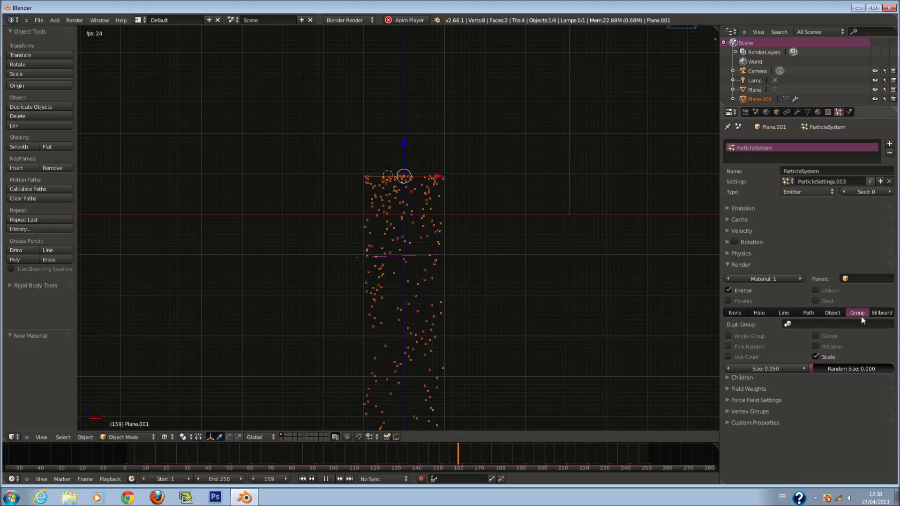
pyautogui.click(833, 324)
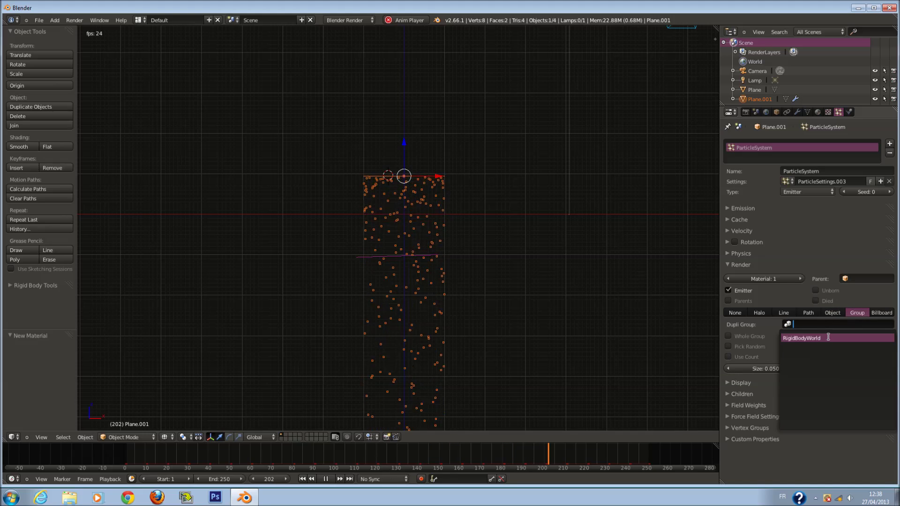
pyautogui.click(829, 314)
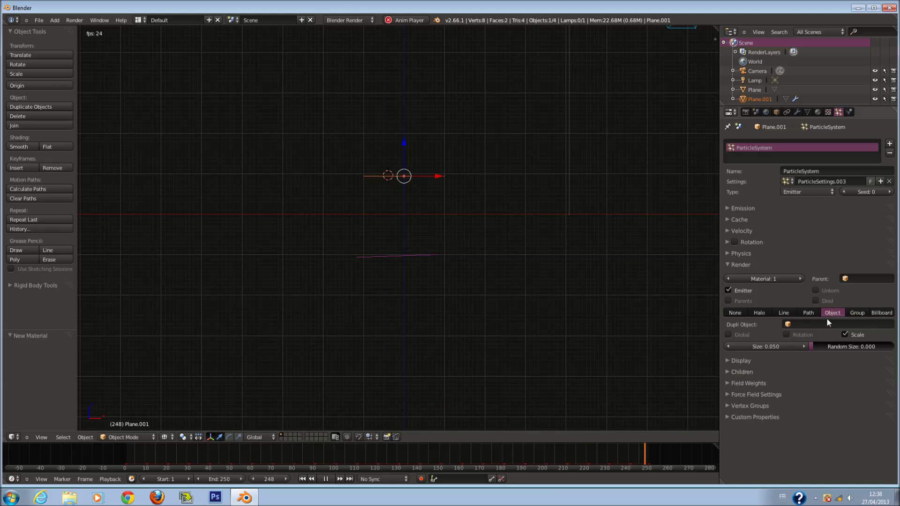
# Step: Set the Dupli Object to Lamp and clear it again
pyautogui.click(819, 325)
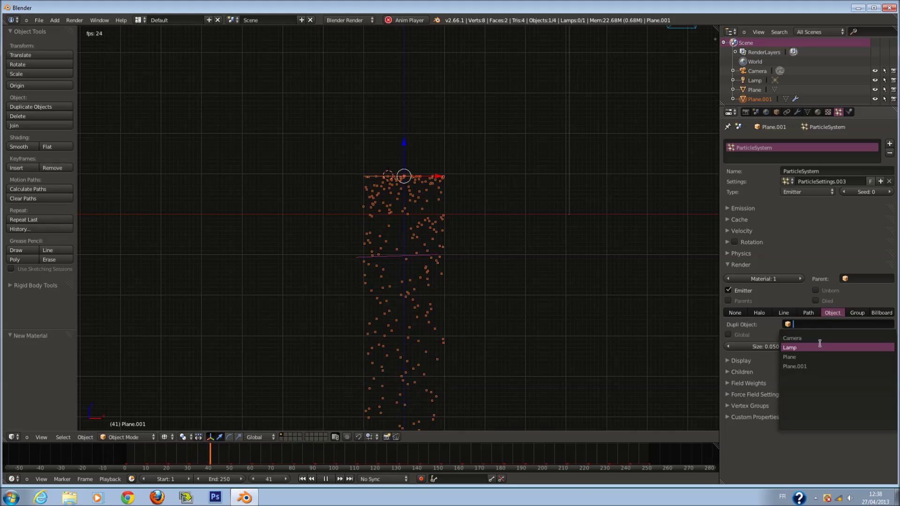
pyautogui.click(819, 346)
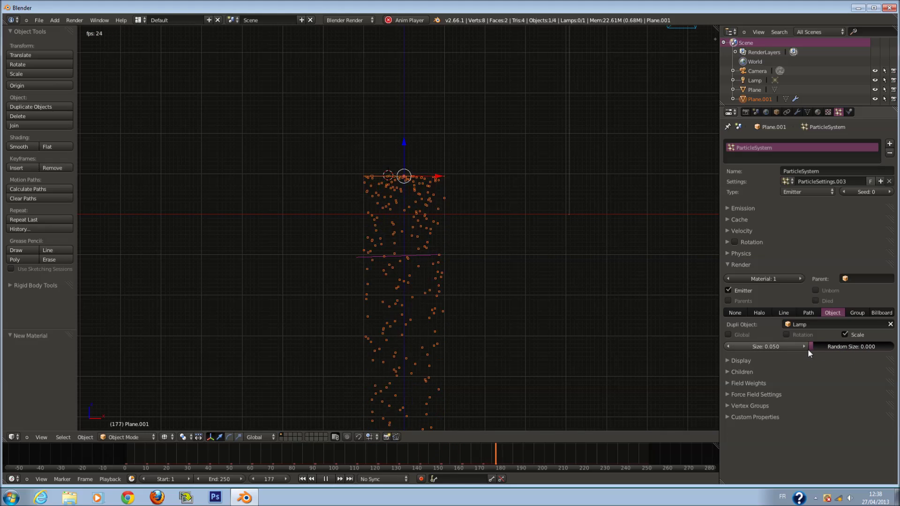
pyautogui.click(889, 324)
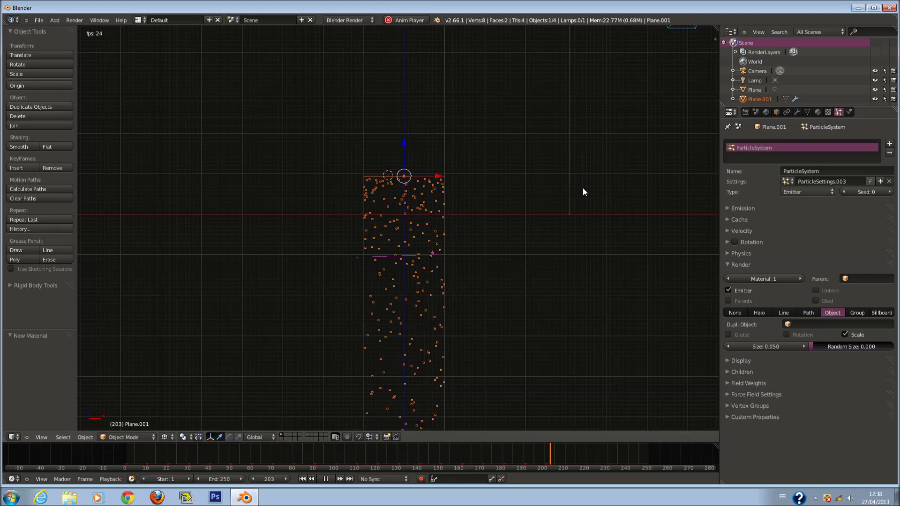
pyautogui.click(255, 437)
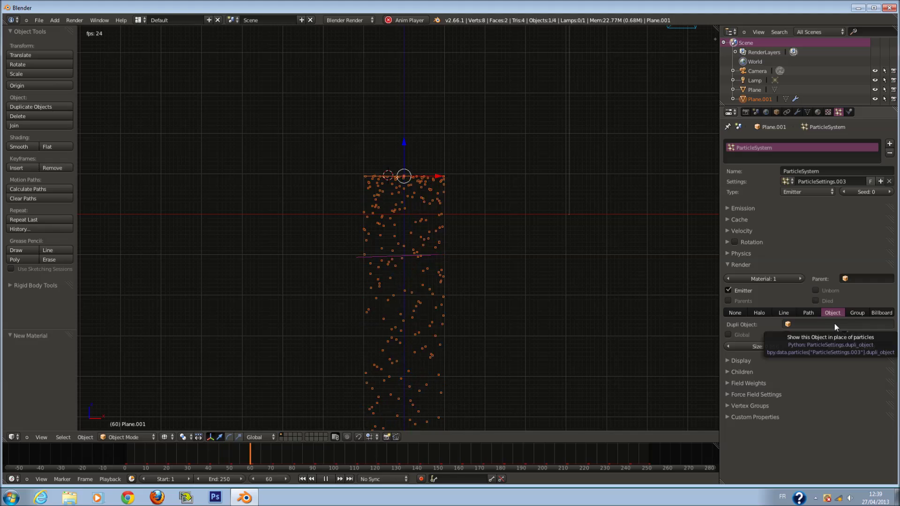
# Step: Set the particle render type to Group and put the lower plane in a new group named FFF
pyautogui.click(856, 312)
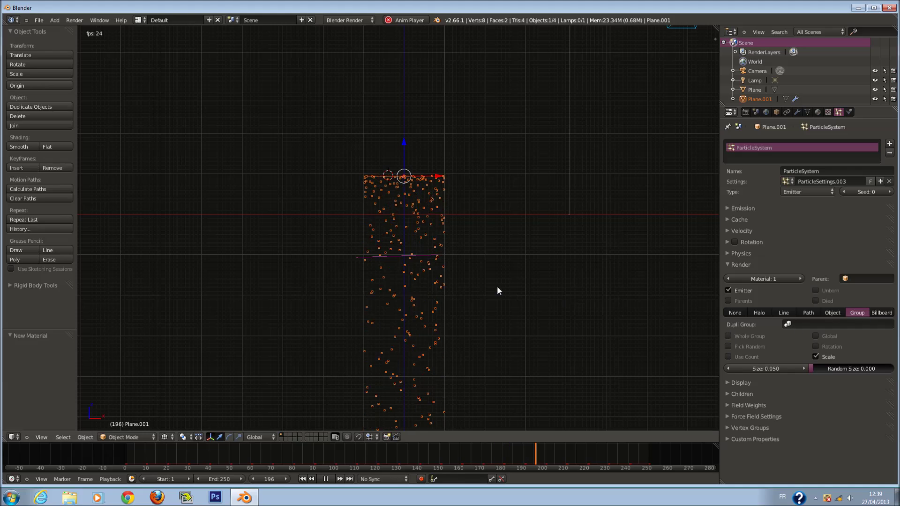
pyautogui.rightClick(436, 258)
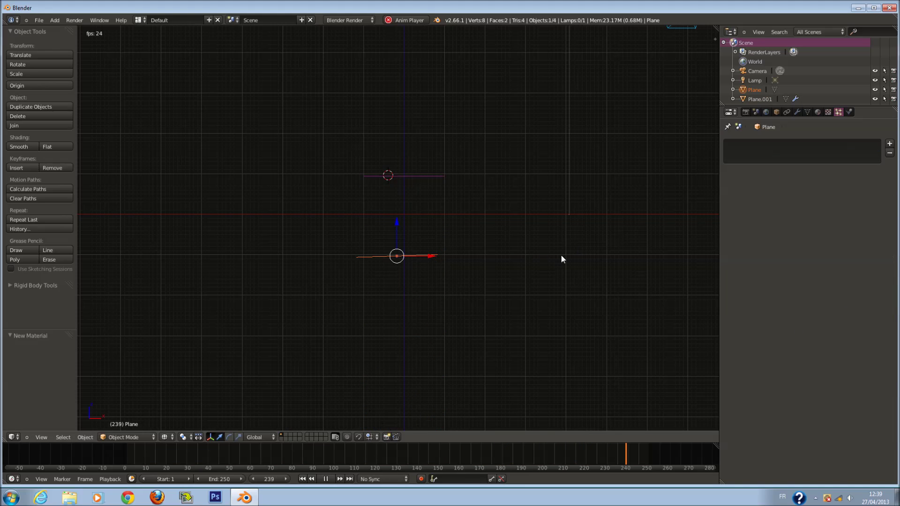
pyautogui.hotkey('ctrl', 'g')
pyautogui.click(18, 359)
pyautogui.write('FFF')
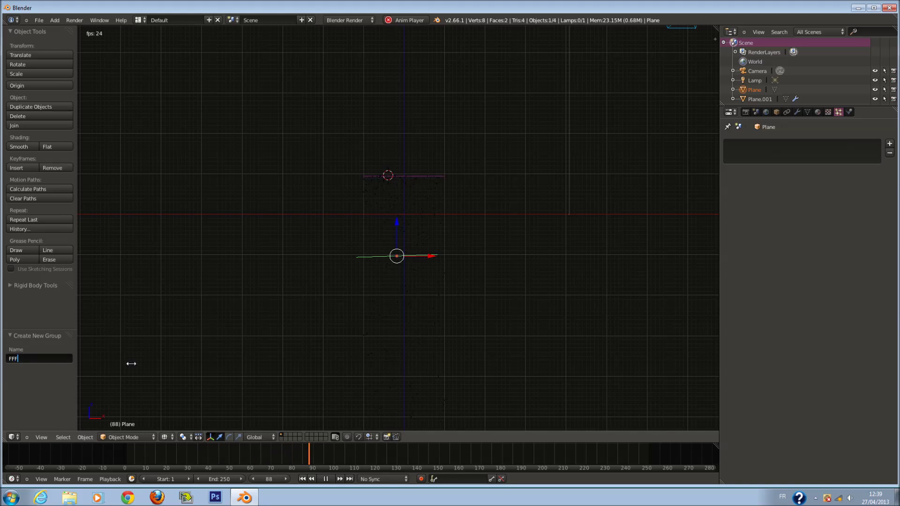
pyautogui.press('Return')
# Step: Select the emitter Plane.001 and assign FFF as its Dupli Group
pyautogui.rightClick(444, 175)
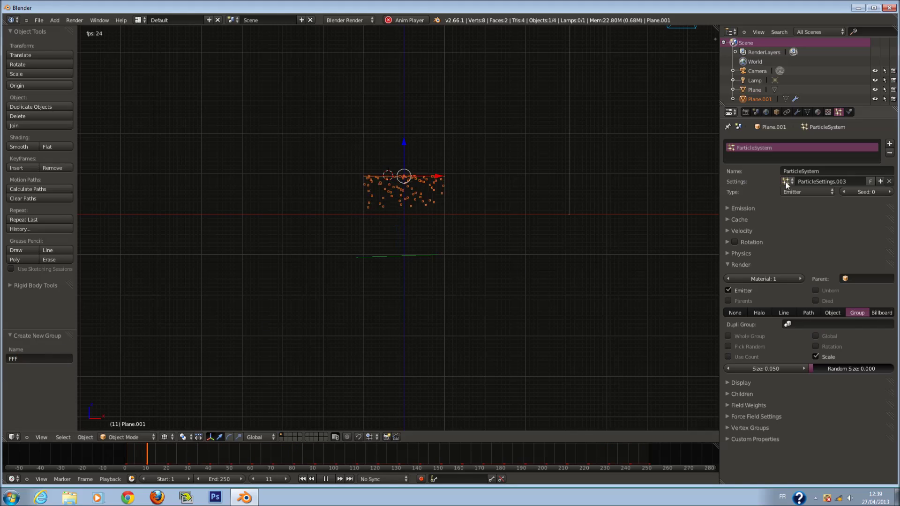
pyautogui.click(853, 324)
pyautogui.click(824, 339)
pyautogui.scroll(4, 454, 263)
pyautogui.scroll(-2, 454, 266)
# Step: Raise the group particles' render Size to 7.324 and replay them in a closer front view
pyautogui.moveTo(785, 368); pyautogui.dragTo(869, 369)
pyautogui.click(108, 455)
pyautogui.scroll(3, 521, 285)
pyautogui.moveTo(521, 286); pyautogui.dragTo(499, 301, button='middle')
pyautogui.press('KP_1')
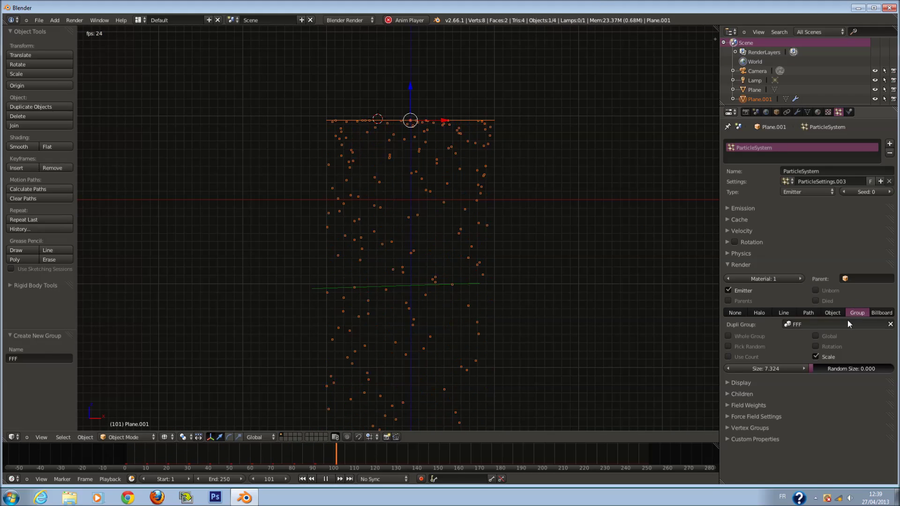
# Step: Set the group particles' render Size to 1
pyautogui.click(788, 370)
pyautogui.write('1')
pyautogui.press('Return')
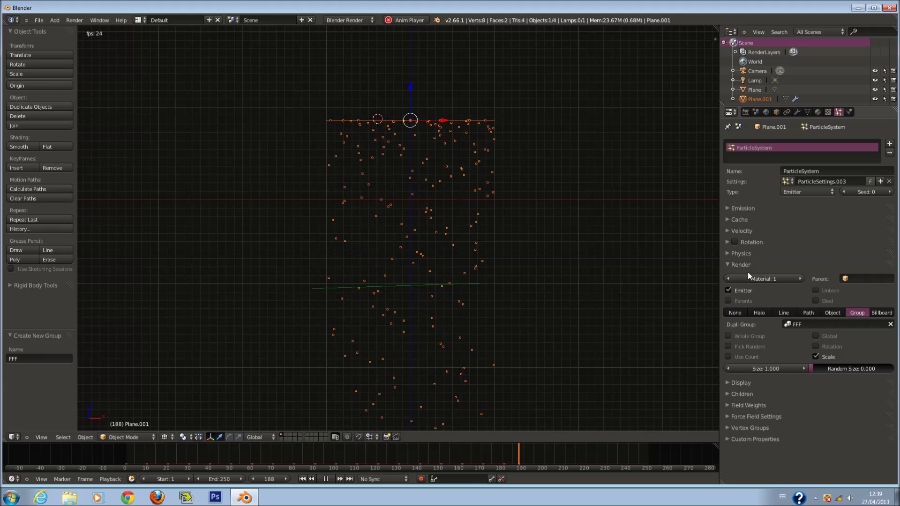
# Step: Check the Velocity and Rotation settings, and switch the particle physics type to Keyed and back to Newtonian
pyautogui.click(744, 230)
pyautogui.click(744, 230)
pyautogui.click(751, 242)
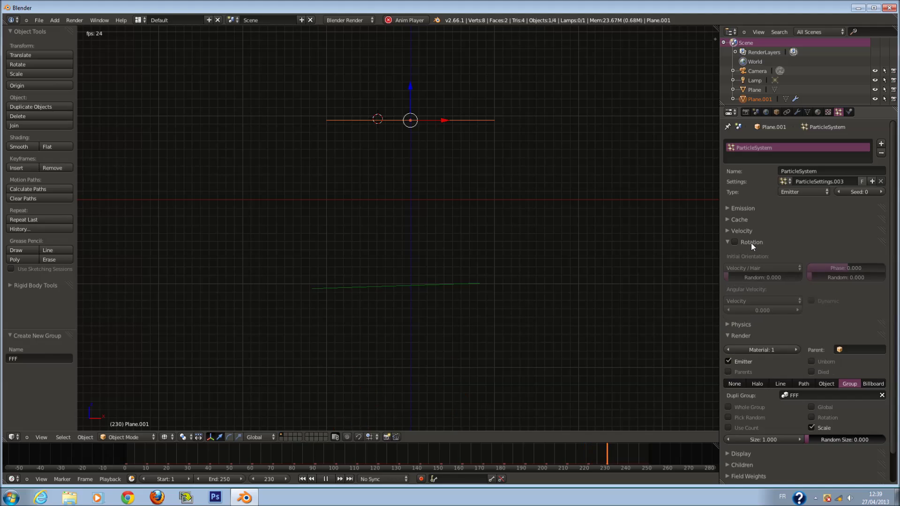
pyautogui.click(750, 243)
pyautogui.click(753, 253)
pyautogui.click(795, 268)
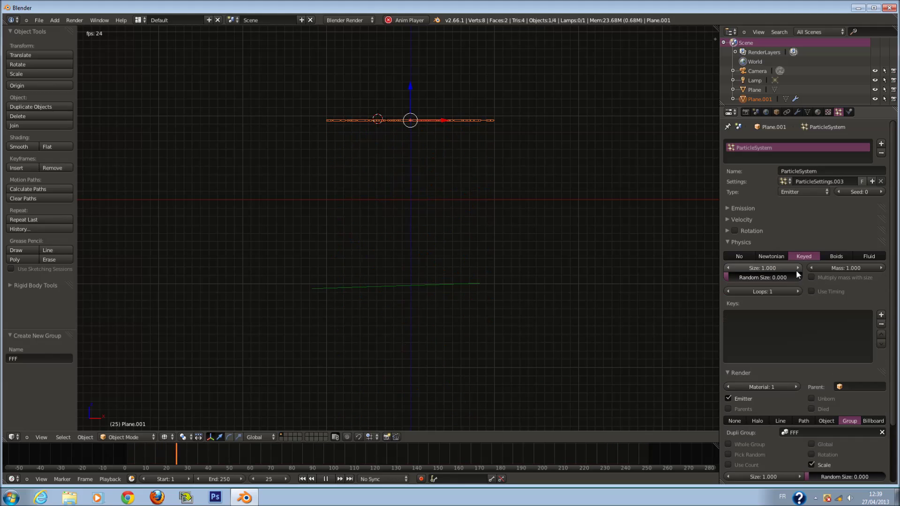
pyautogui.click(771, 267)
pyautogui.click(746, 254)
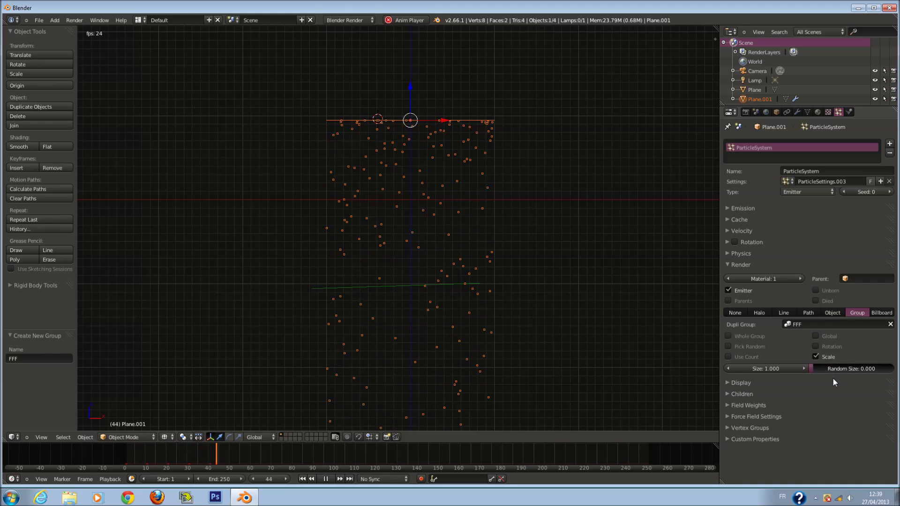
# Step: Clear the Dupli Group and keep the Scale option enabled
pyautogui.click(890, 324)
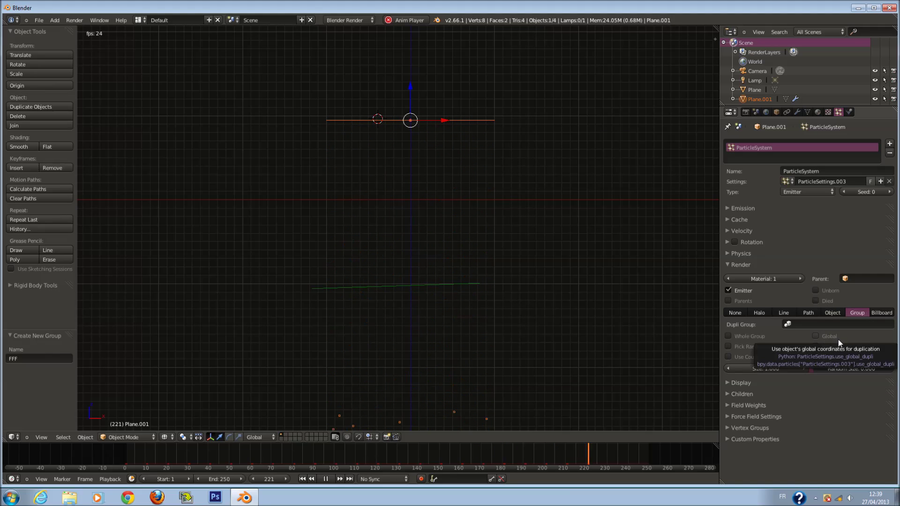
pyautogui.click(818, 355)
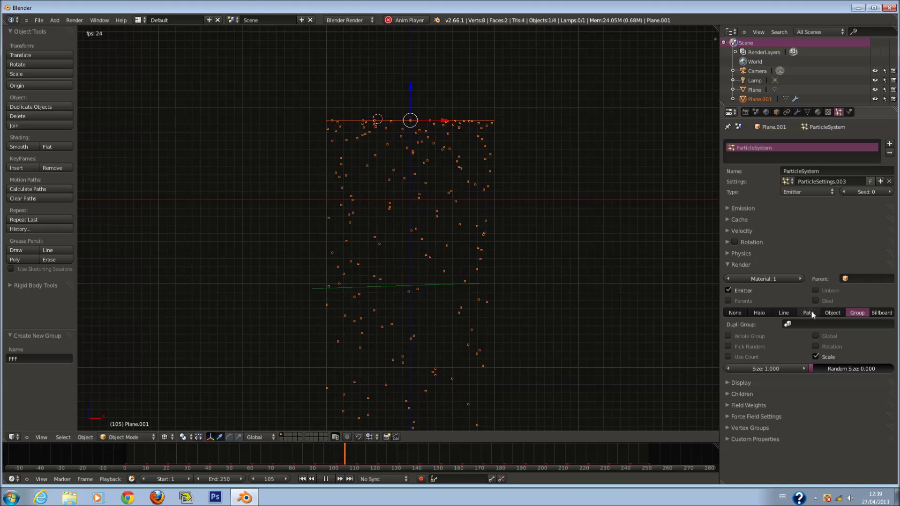
pyautogui.click(738, 336)
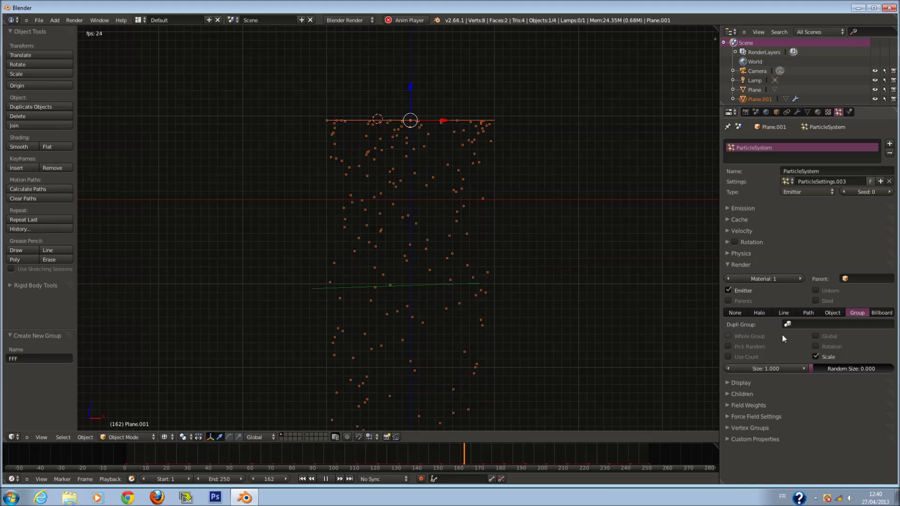
# Step: Assign FFF as the Dupli Group again and enable Global coordinates for the duplication
pyautogui.click(806, 325)
pyautogui.click(810, 332)
pyautogui.click(818, 336)
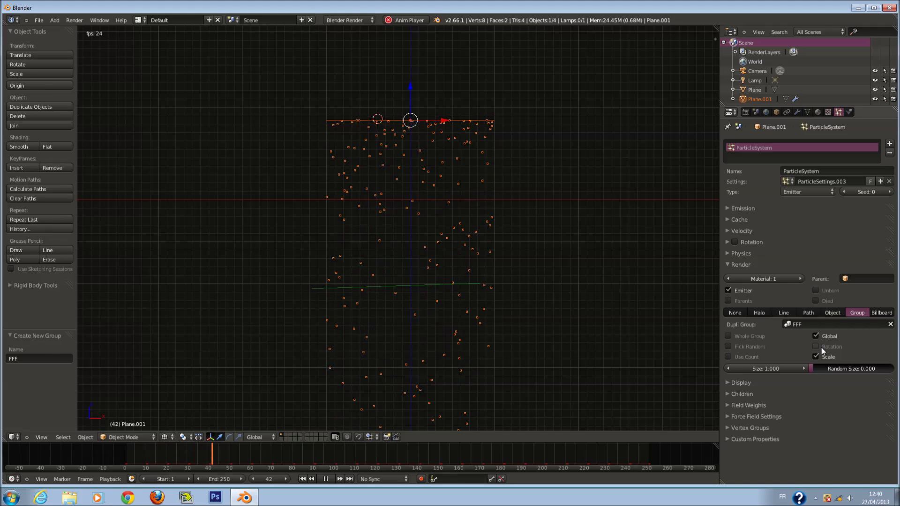
# Step: Switch the particle render type to Billboard and back to Group, and clear the Dupli Group
pyautogui.click(880, 312)
pyautogui.click(856, 312)
pyautogui.click(889, 324)
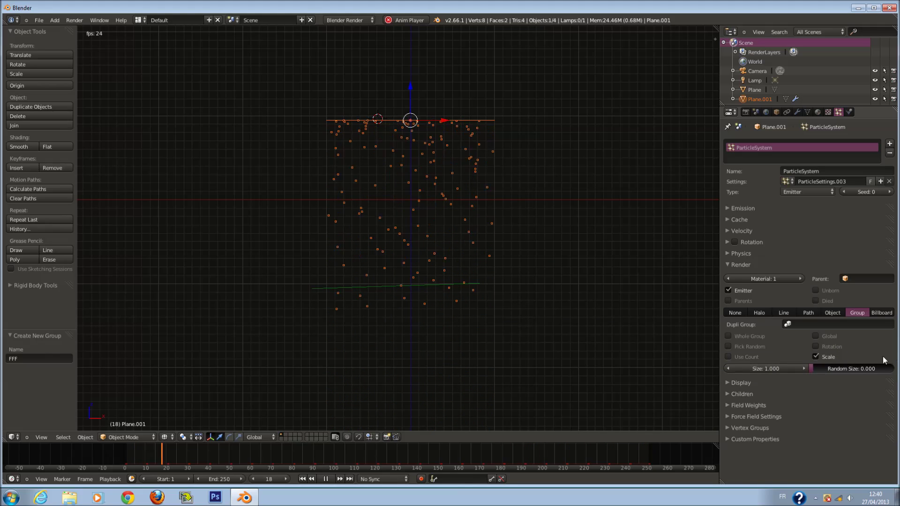
# Step: Set the particle render type to Billboard and examine its alignment, tilt, offset, scale, UV and trail settings
pyautogui.click(880, 314)
pyautogui.scroll(-5, 796, 370)
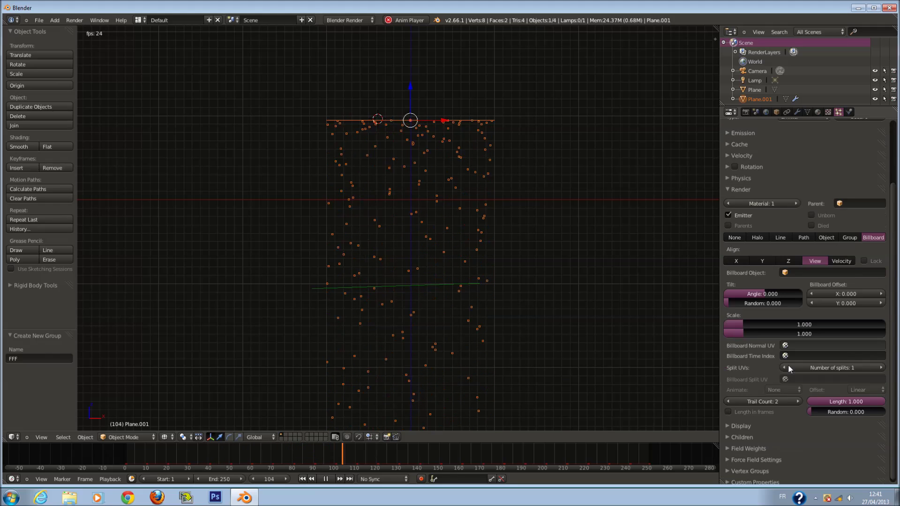
pyautogui.scroll(2, 775, 403)
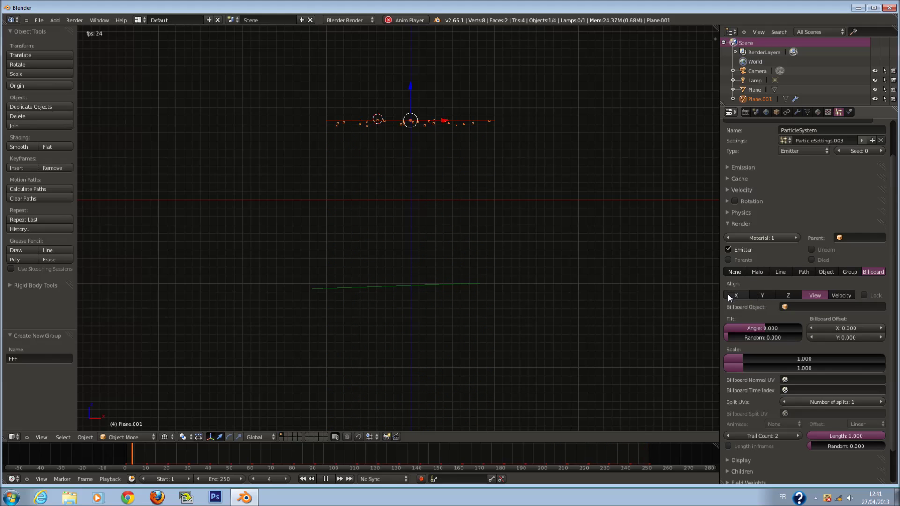
# Step: Try the X, Y and Velocity billboard alignments and return the alignment to View
pyautogui.click(740, 296)
pyautogui.click(768, 295)
pyautogui.click(821, 297)
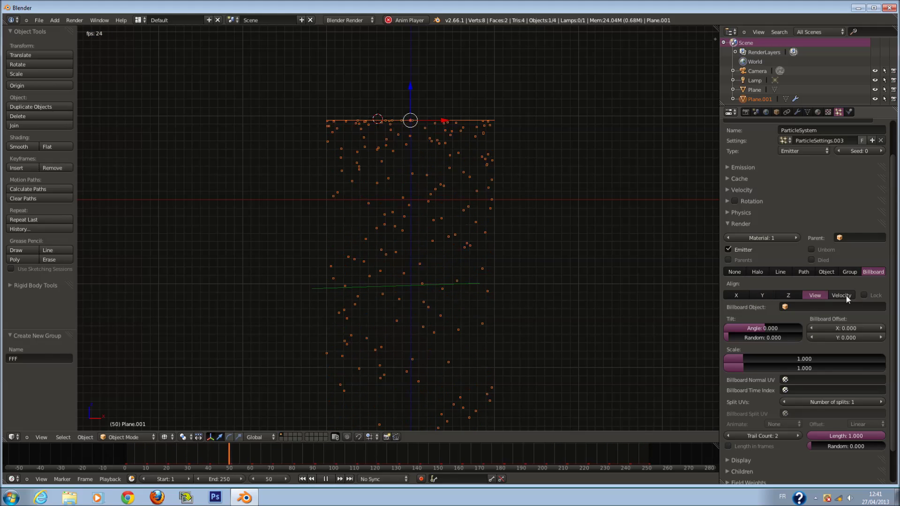
pyautogui.click(853, 295)
pyautogui.click(820, 296)
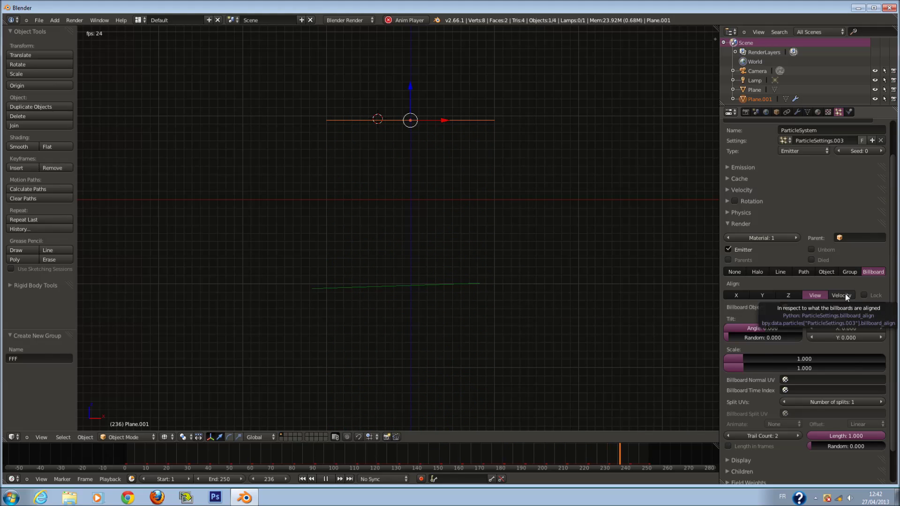
pyautogui.click(845, 294)
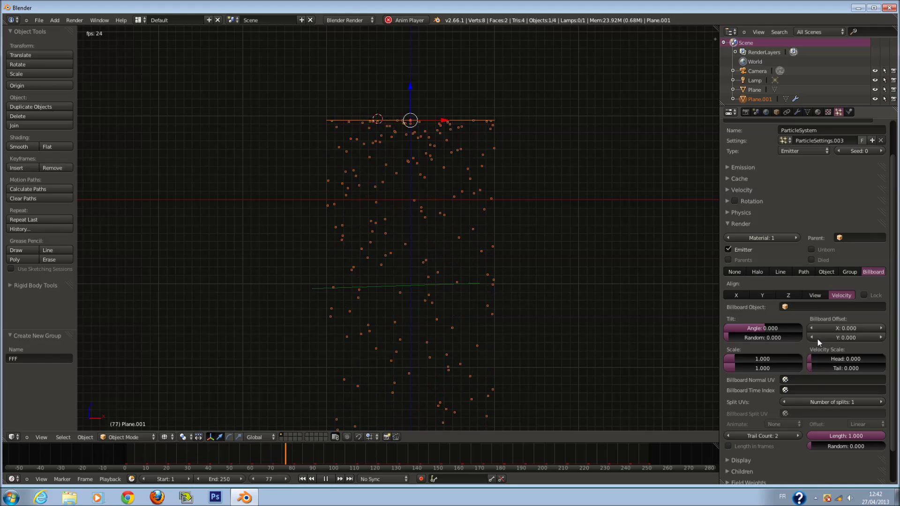
pyautogui.click(820, 294)
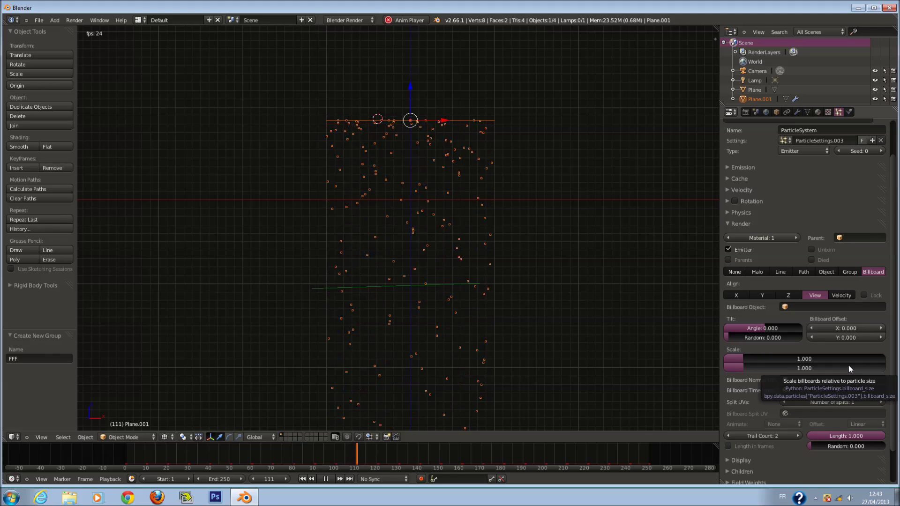
# Step: Close the particle Render settings and change the particle system type to Hair
pyautogui.click(827, 380)
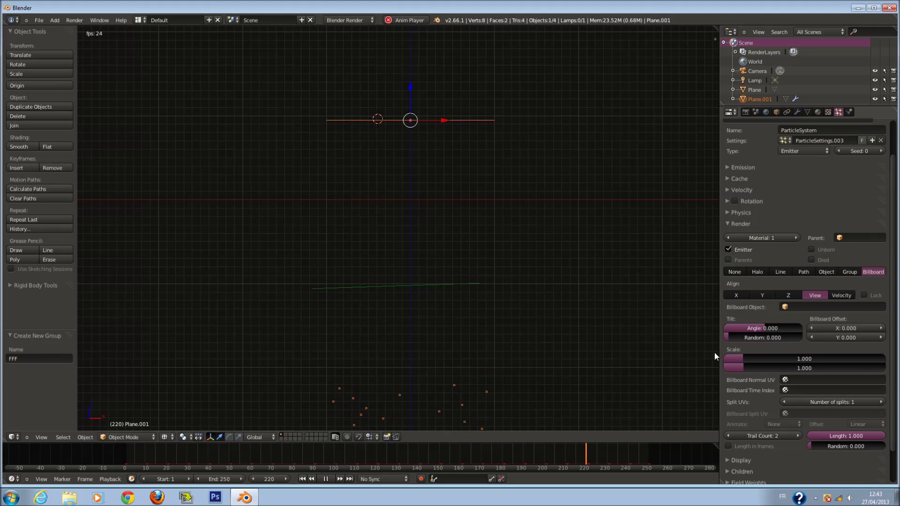
pyautogui.scroll(-2, 821, 437)
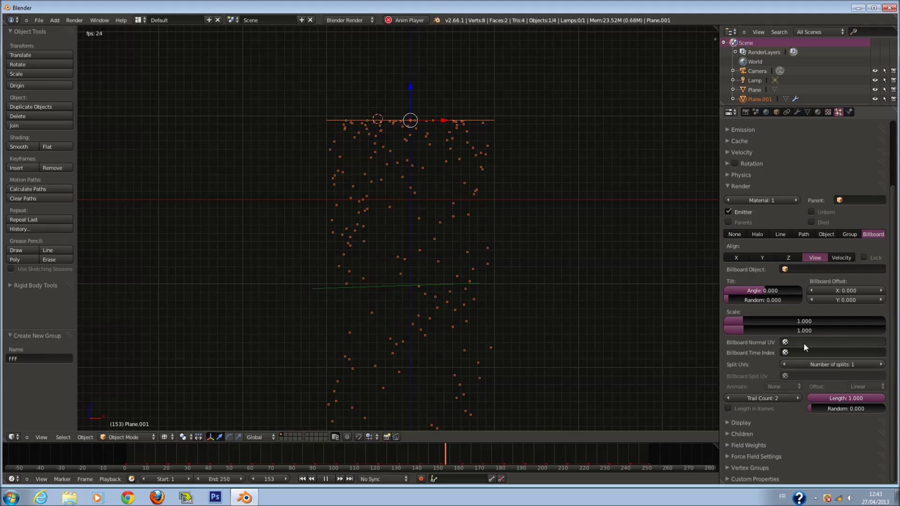
pyautogui.click(751, 187)
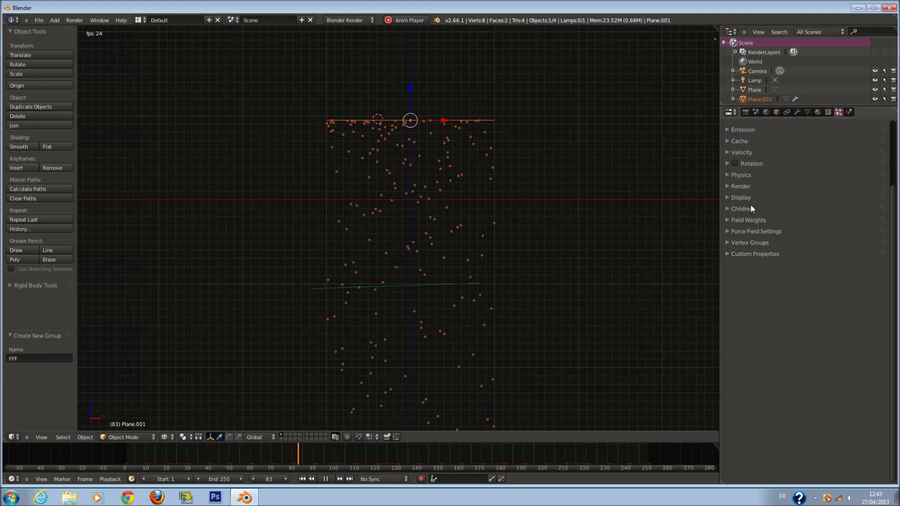
pyautogui.scroll(5, 749, 204)
pyautogui.click(805, 191)
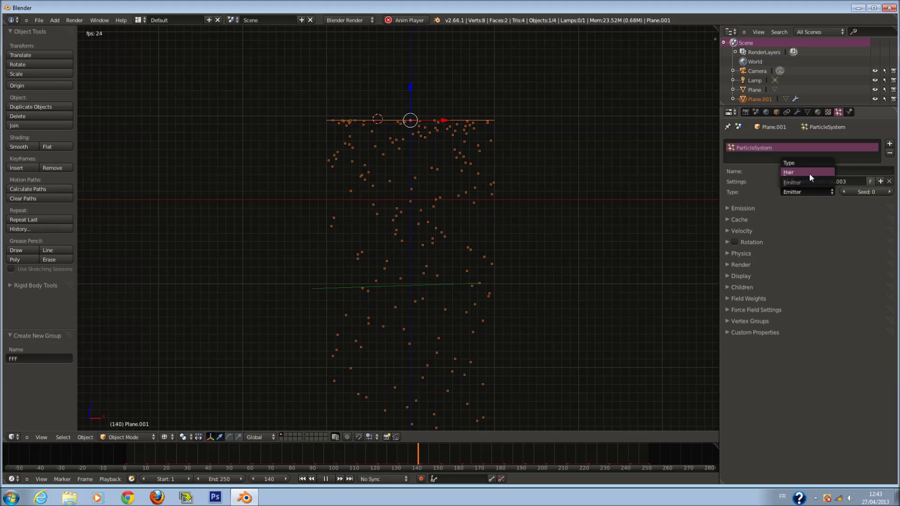
pyautogui.click(809, 171)
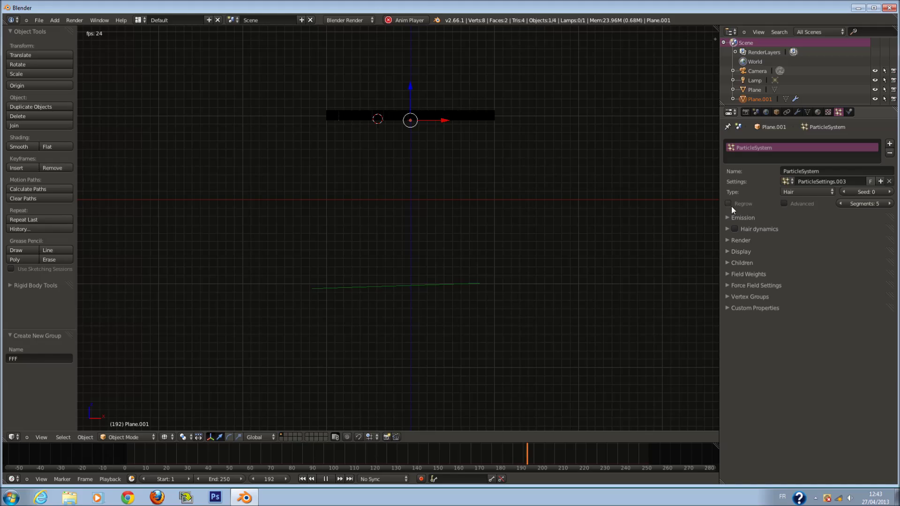
# Step: Compare the hair Emission settings with the Advanced option on and off, leaving Advanced disabled
pyautogui.click(784, 204)
pyautogui.click(777, 216)
pyautogui.click(785, 203)
pyautogui.click(785, 202)
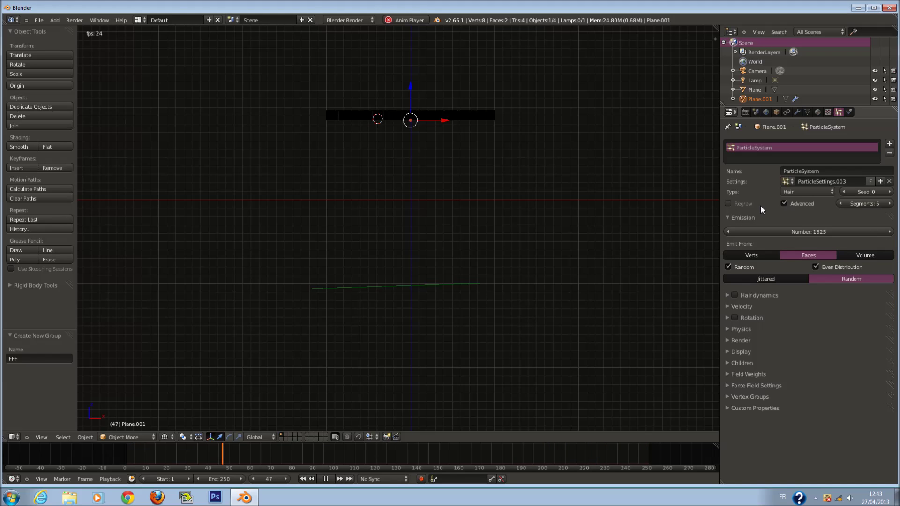
pyautogui.click(789, 202)
pyautogui.click(789, 203)
pyautogui.click(788, 204)
pyautogui.click(788, 203)
pyautogui.click(783, 203)
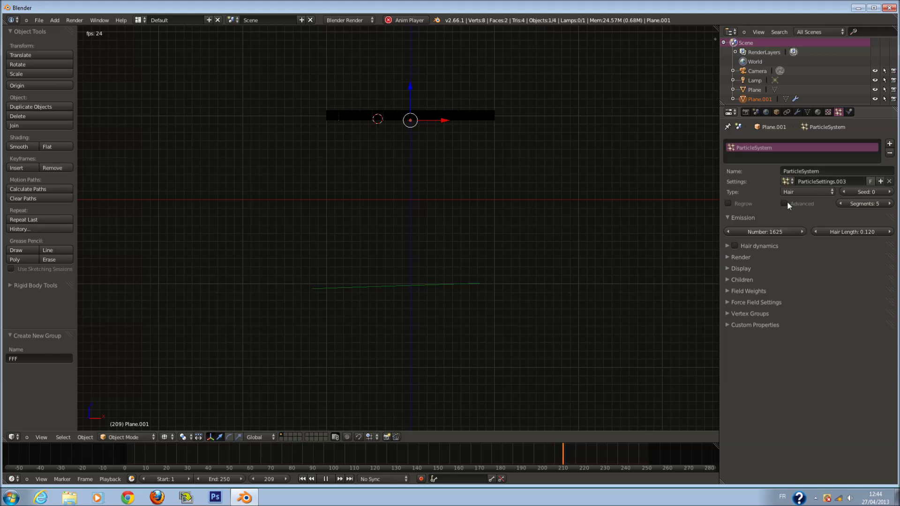
# Step: Enable Hair dynamics for the particle system and show its material, damping and quality settings
pyautogui.click(754, 246)
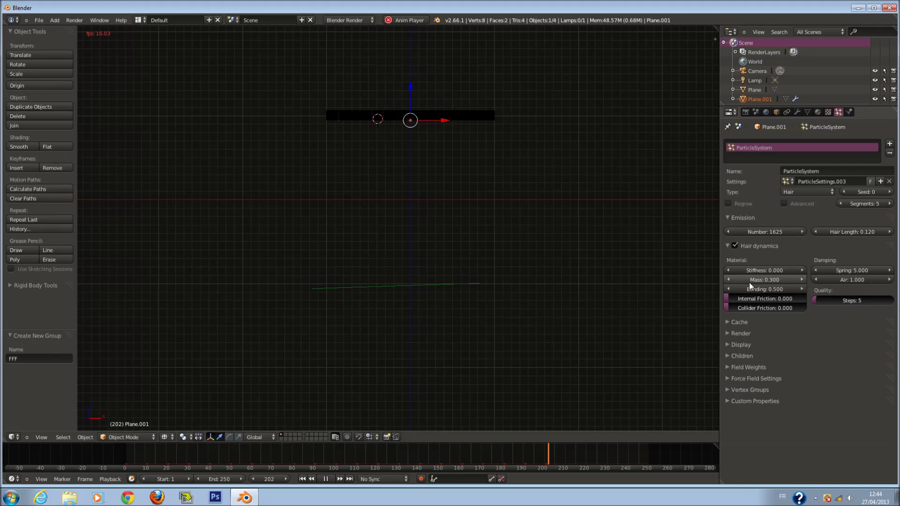
pyautogui.scroll(3, 577, 124)
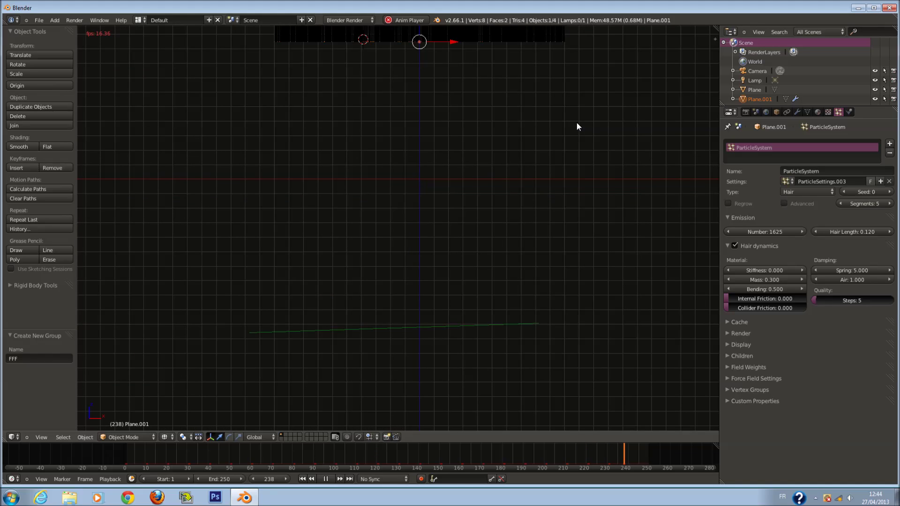
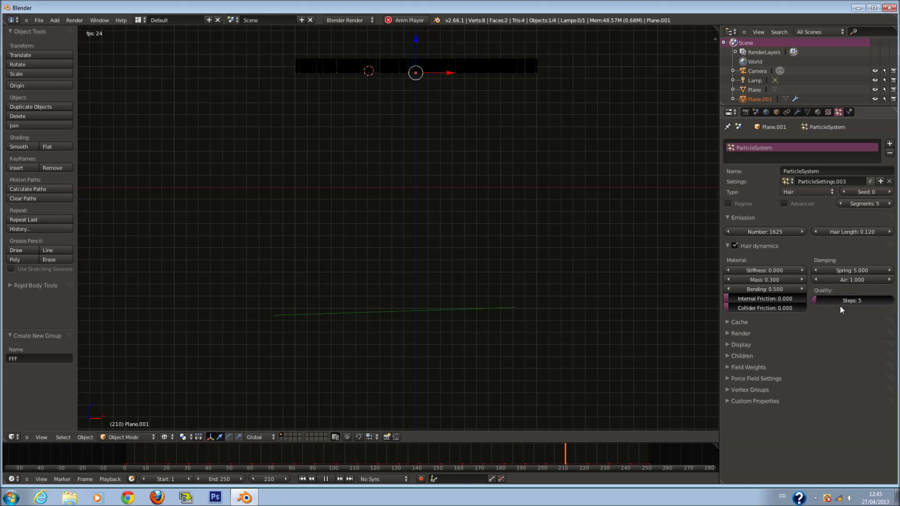
# Step: Look through the remaining hair particle sections, including Force Field Settings and Vertex Groups, and collapse them all
pyautogui.click(748, 218)
pyautogui.click(753, 229)
pyautogui.click(753, 240)
pyautogui.click(752, 240)
pyautogui.keyDown('ctrl'); pyautogui.click(756, 249); pyautogui.keyUp('ctrl')
pyautogui.keyDown('ctrl'); pyautogui.click(757, 261); pyautogui.keyUp('ctrl')
pyautogui.keyDown('ctrl'); pyautogui.click(759, 270); pyautogui.keyUp('ctrl')
pyautogui.click(759, 274)
pyautogui.click(764, 297)
pyautogui.click(763, 297)
pyautogui.click(755, 308)
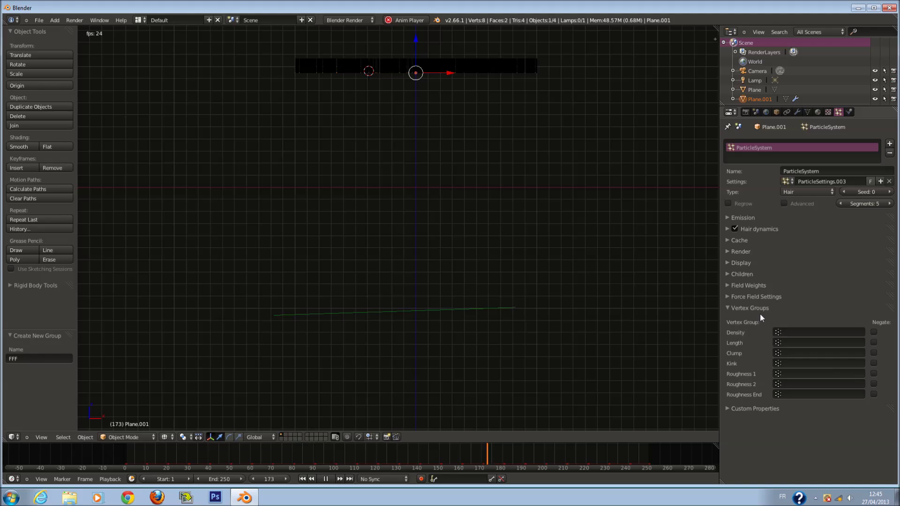
pyautogui.click(759, 311)
pyautogui.click(764, 287)
pyautogui.click(763, 286)
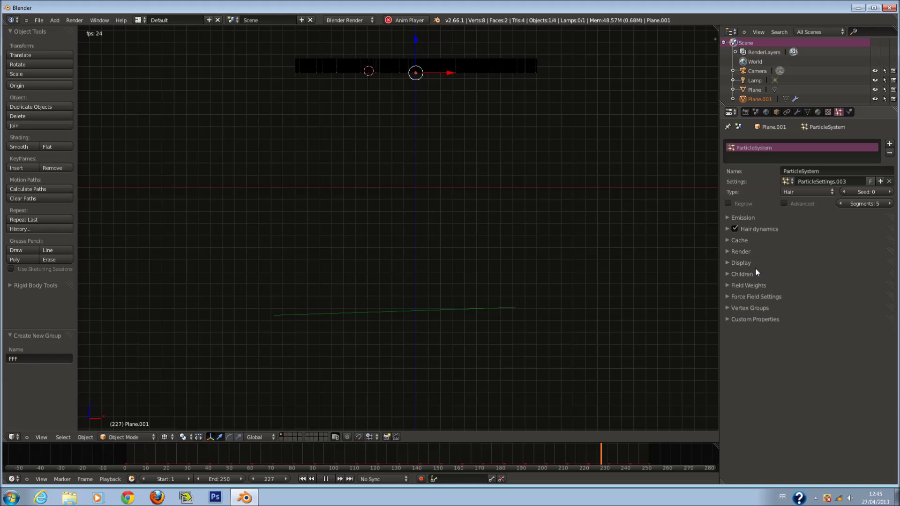
# Step: Set the hair Children to Simple, and stop the animation playback with the timeline back at frame 0
pyautogui.click(755, 274)
pyautogui.click(804, 287)
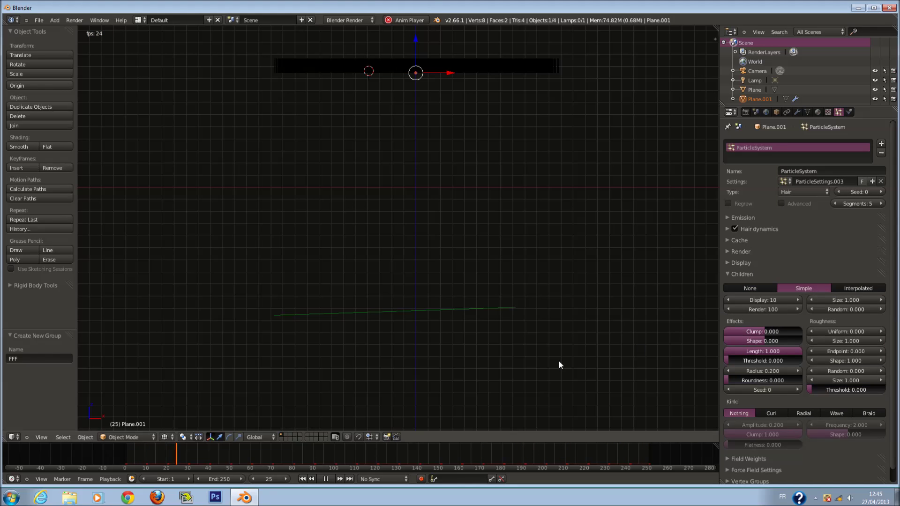
pyautogui.hotkey('alt', 'a')
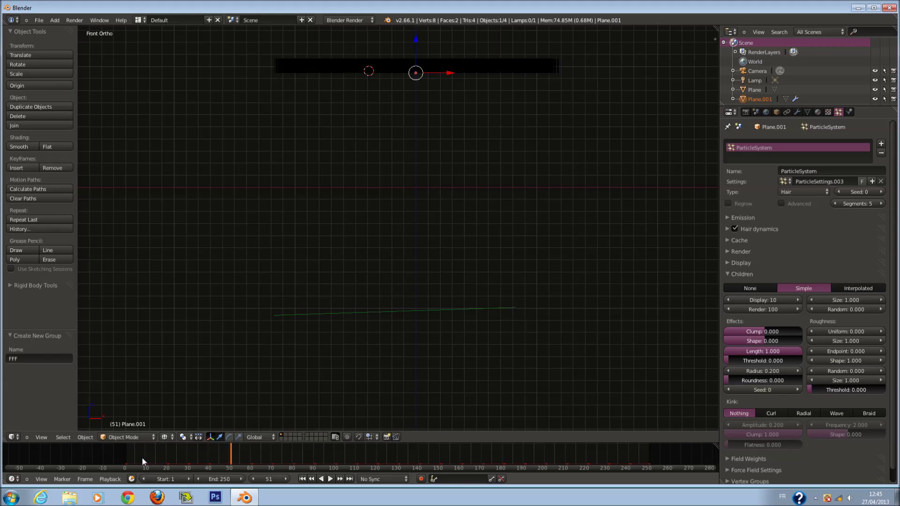
pyautogui.click(124, 461)
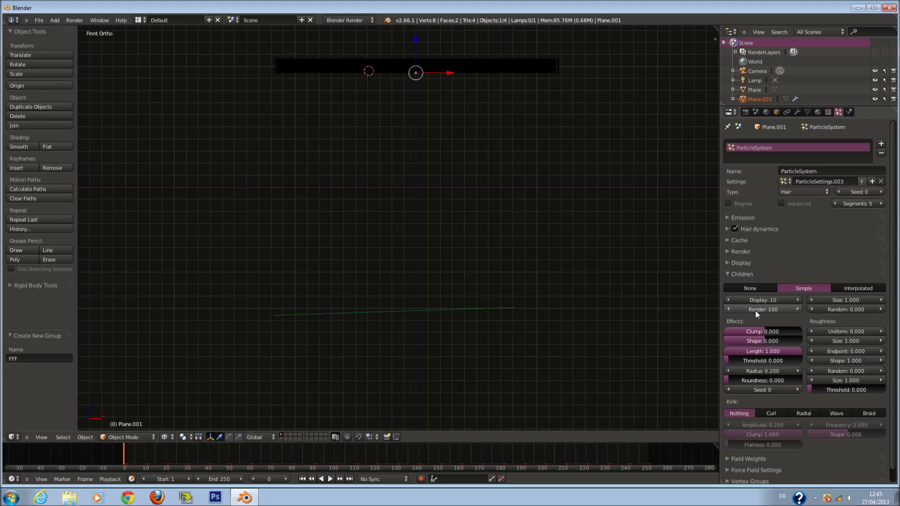
pyautogui.scroll(1, 525, 232)
pyautogui.scroll(-1, 386, 193)
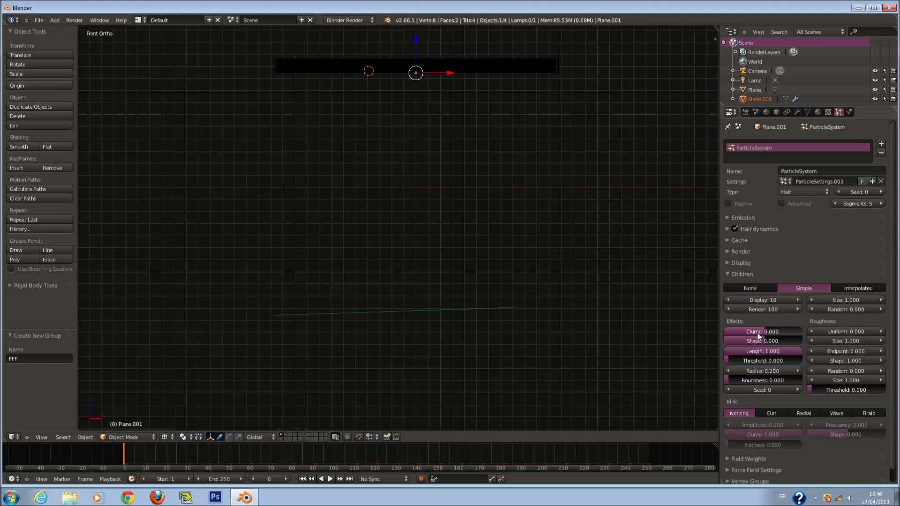
pyautogui.scroll(-1, 787, 408)
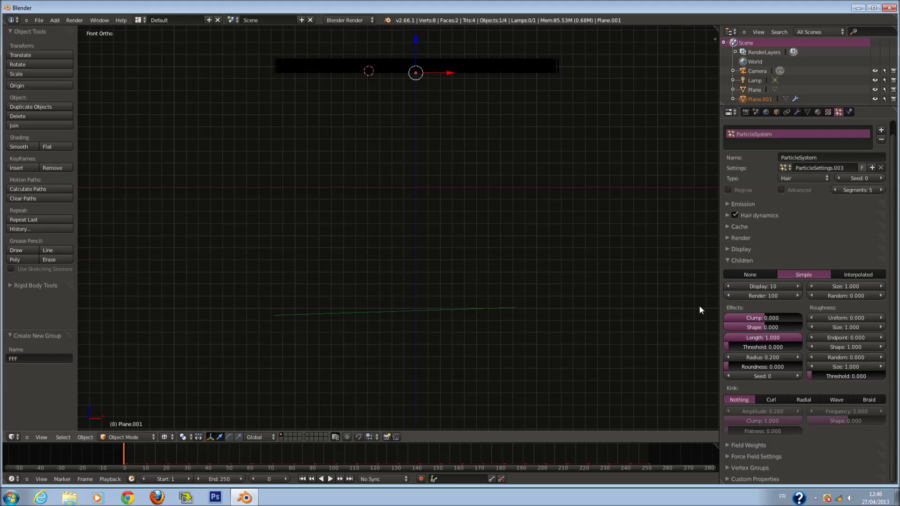
# Step: Switch the hair Children to Interpolated for comparison and return them to Simple
pyautogui.click(846, 274)
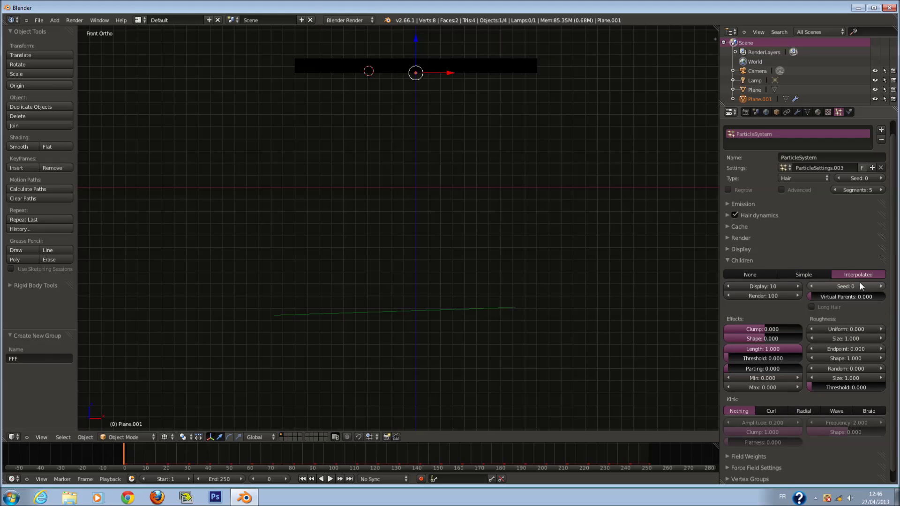
pyautogui.click(816, 275)
pyautogui.click(876, 275)
pyautogui.click(821, 275)
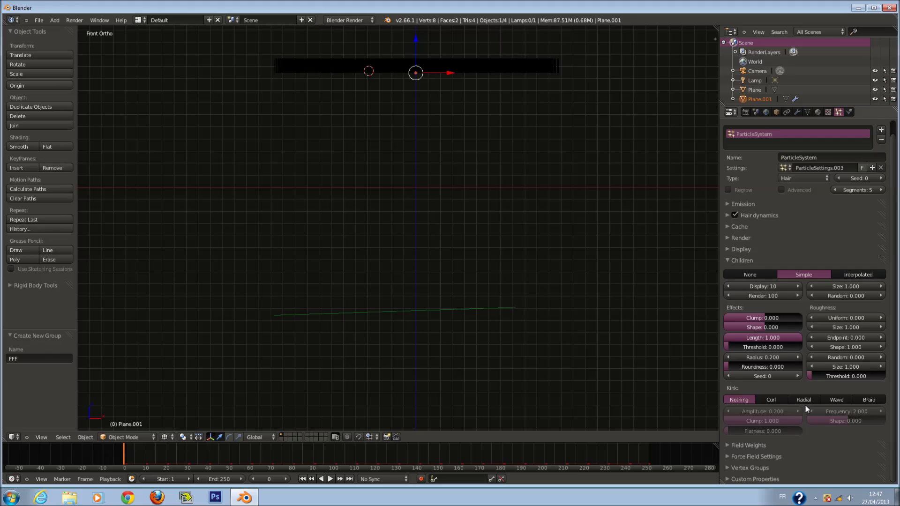
# Step: Try the Curl, Radial and Wave kinks on the child hairs, and set the kink to Braid
pyautogui.click(772, 401)
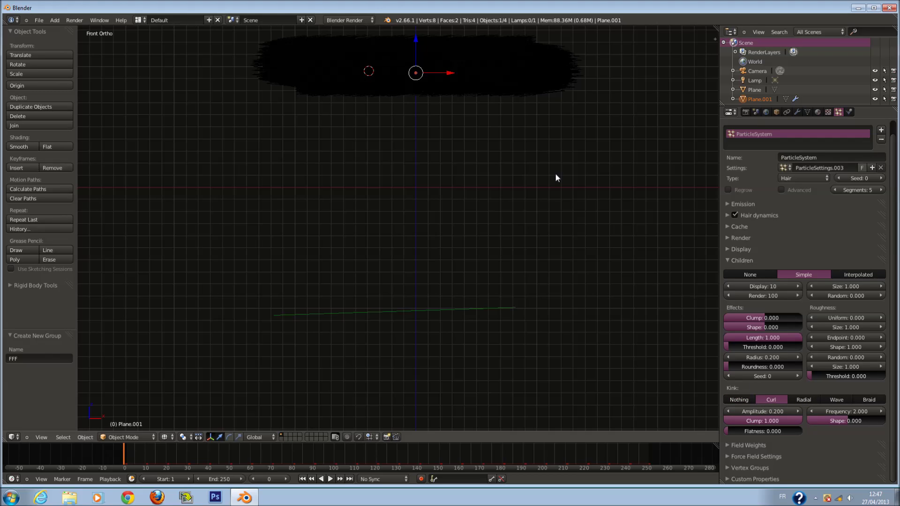
pyautogui.moveTo(527, 165); pyautogui.dragTo(609, 253, button='middle')
pyautogui.click(814, 398)
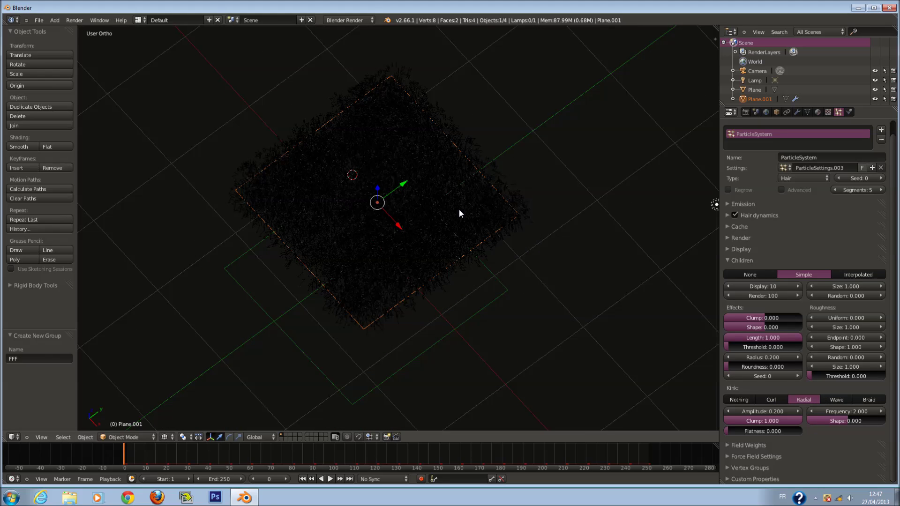
pyautogui.scroll(2, 464, 206)
pyautogui.moveTo(471, 205); pyautogui.dragTo(486, 258, button='middle')
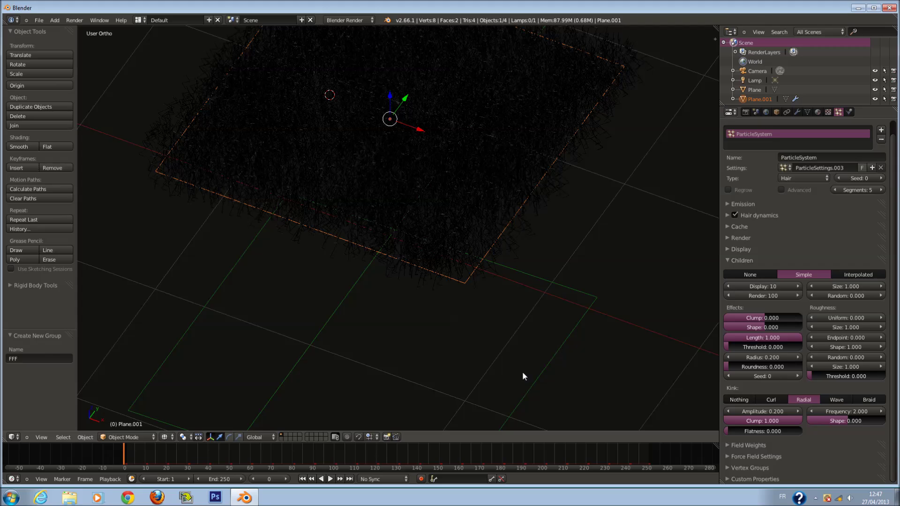
pyautogui.click(863, 399)
pyautogui.click(848, 400)
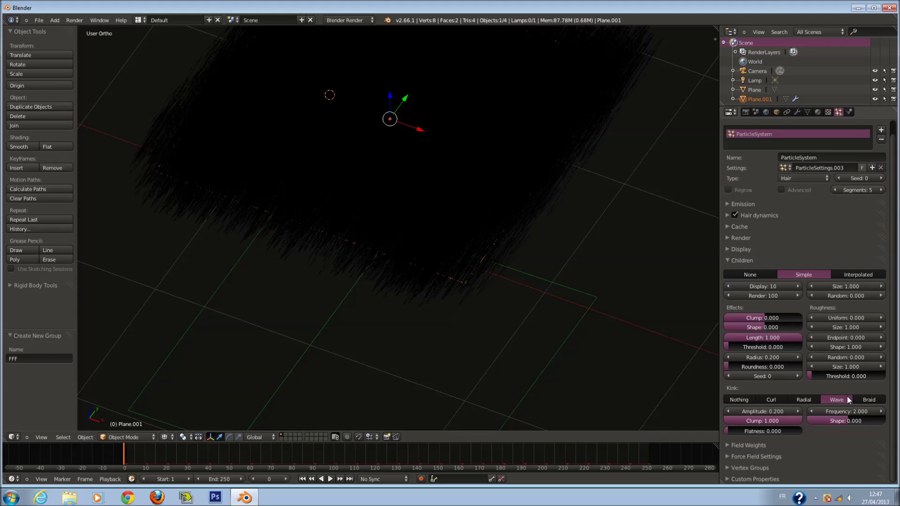
pyautogui.click(868, 400)
pyautogui.moveTo(558, 355); pyautogui.dragTo(578, 267, button='middle')
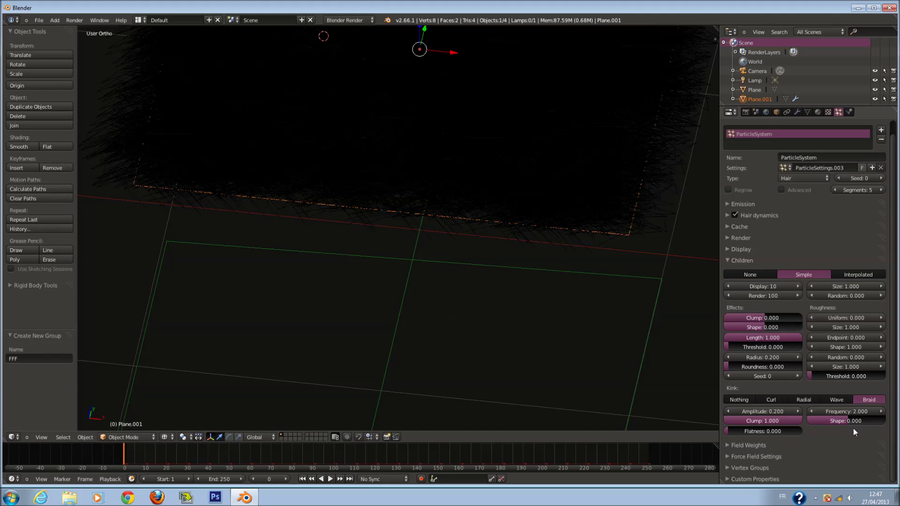
# Step: Examine the hair system's Vertex Groups fields and the mesh's own vertex group list, then collapse the section
pyautogui.click(769, 257)
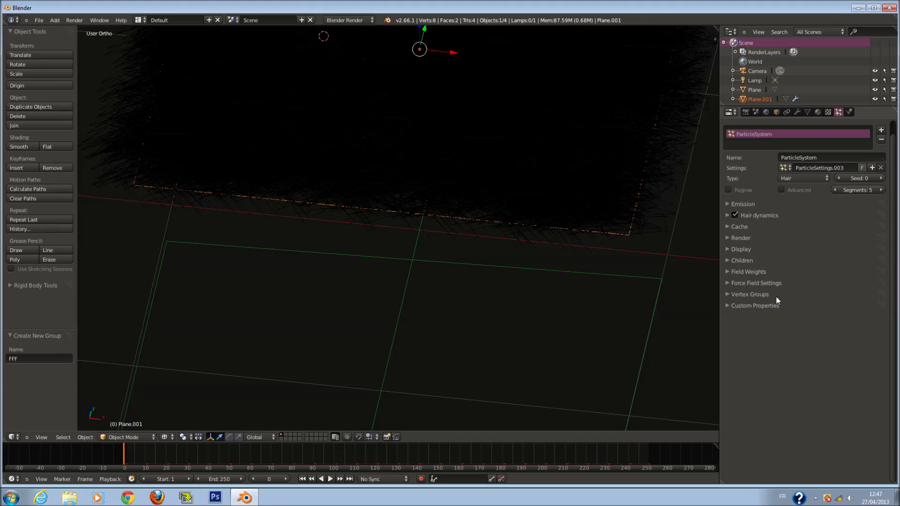
pyautogui.click(774, 295)
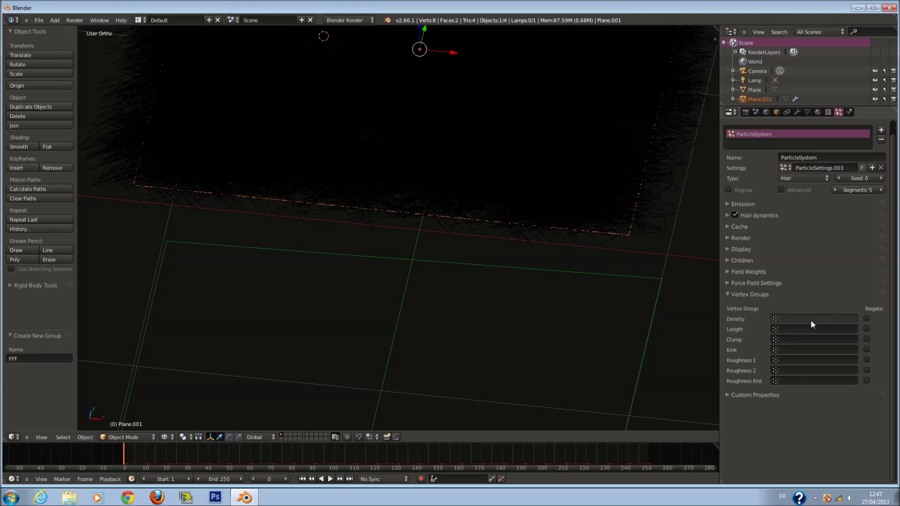
pyautogui.click(806, 112)
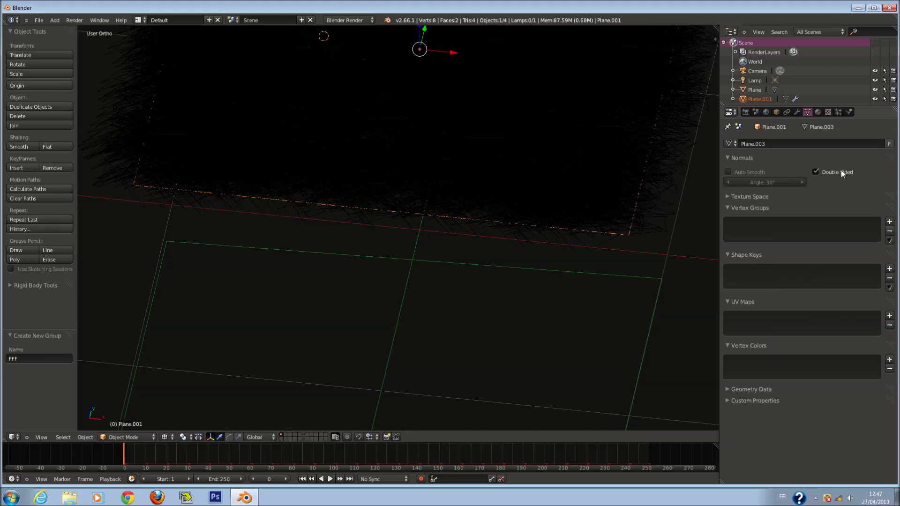
pyautogui.click(839, 112)
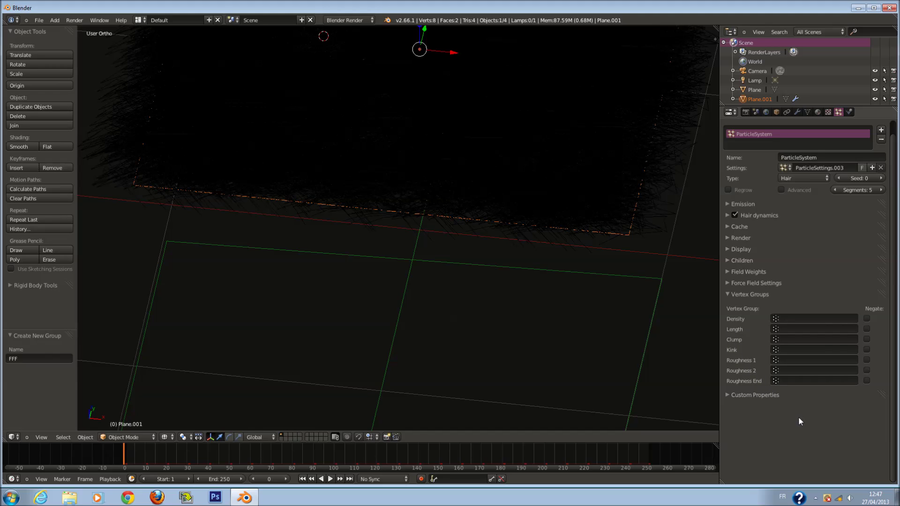
pyautogui.click(766, 401)
pyautogui.click(767, 398)
pyautogui.scroll(-3, 615, 209)
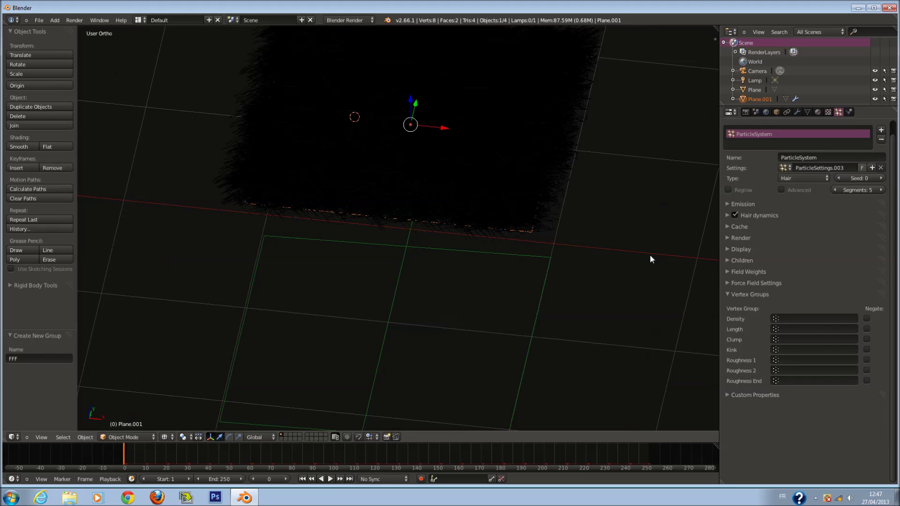
pyautogui.click(775, 295)
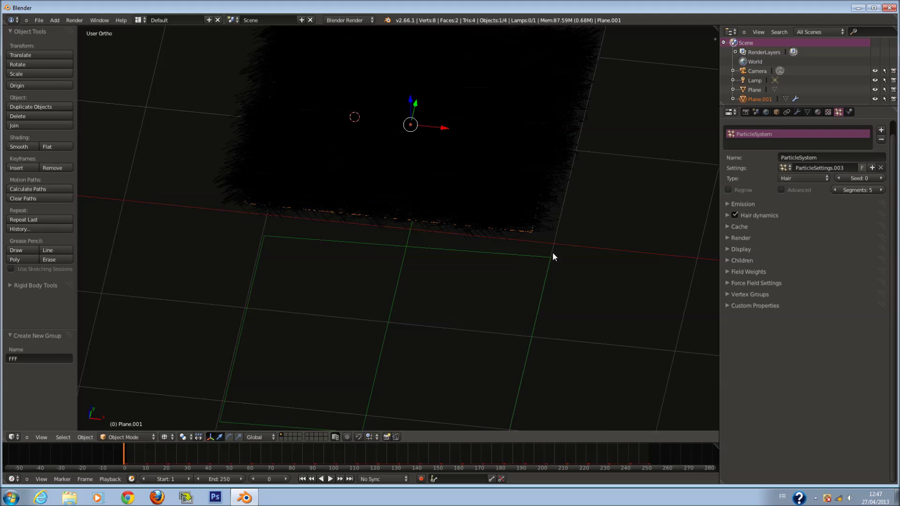
# Step: Return the 3D view to front orthographic with the whole hair-covered plane in sight
pyautogui.scroll(-2, 552, 257)
pyautogui.press('KP_5')
pyautogui.press('KP_1')
pyautogui.press('KP_5')
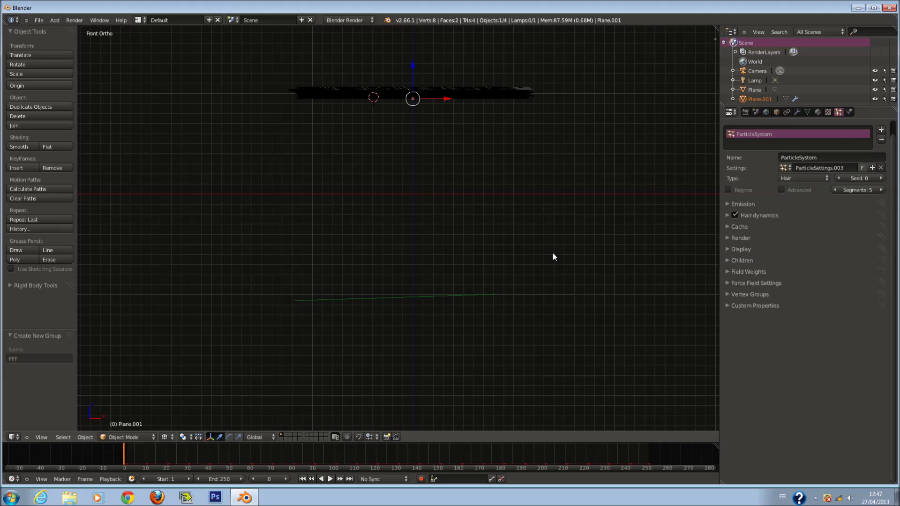
# Step: Inspect the lower plane and the hair-covered plane from an angled perspective, selecting each and ending with the hair-covered plane active
pyautogui.keyDown('shift'); pyautogui.scroll(4, 515, 312); pyautogui.keyUp('shift')
pyautogui.keyDown('shift'); pyautogui.scroll(2, 513, 307); pyautogui.keyUp('shift')
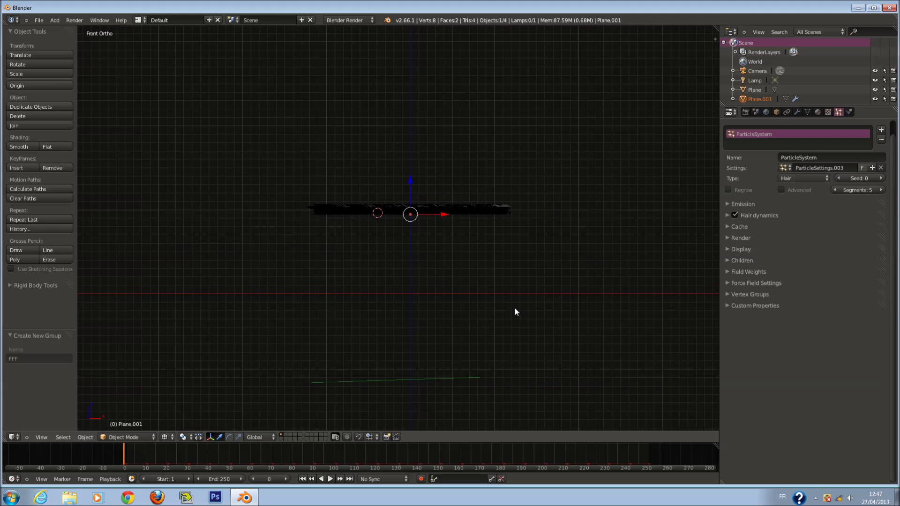
pyautogui.rightClick(438, 381)
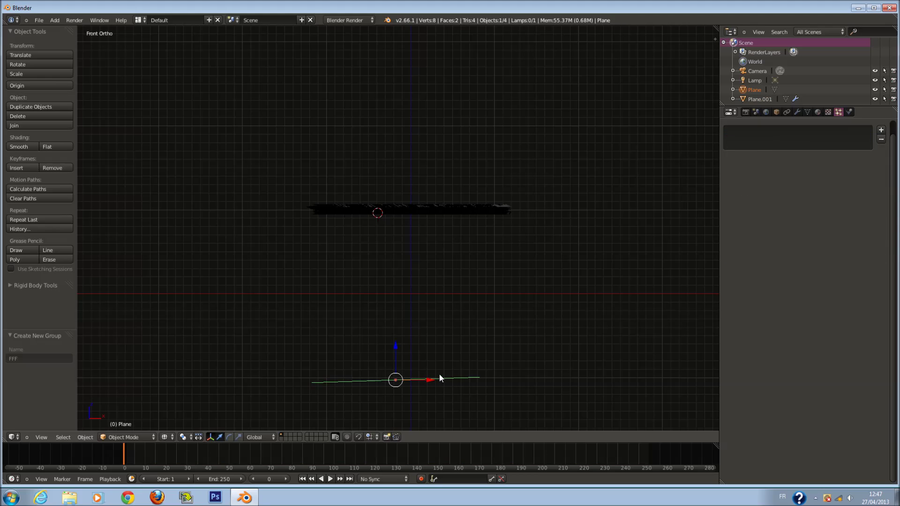
pyautogui.moveTo(537, 358); pyautogui.dragTo(571, 285, button='middle')
pyautogui.rightClick(434, 246)
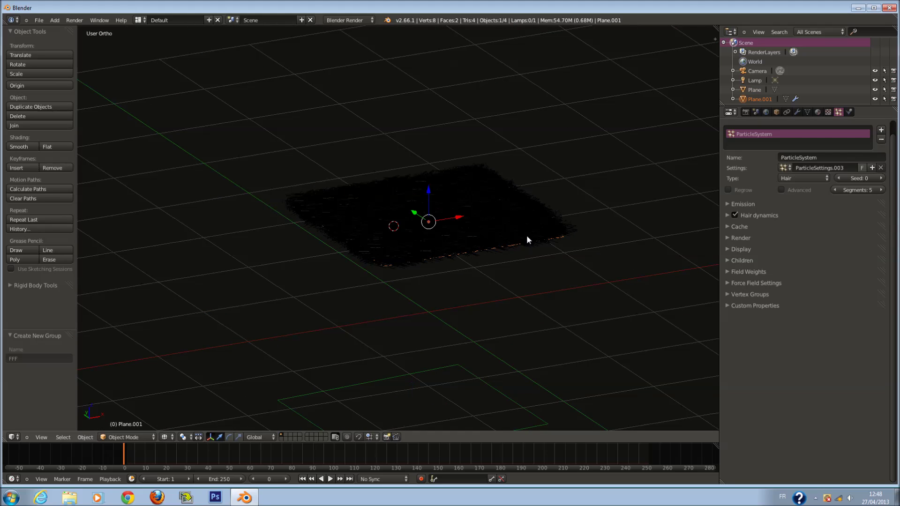
pyautogui.press('g')
pyautogui.rightClick(452, 263)
pyautogui.scroll(-3, 457, 299)
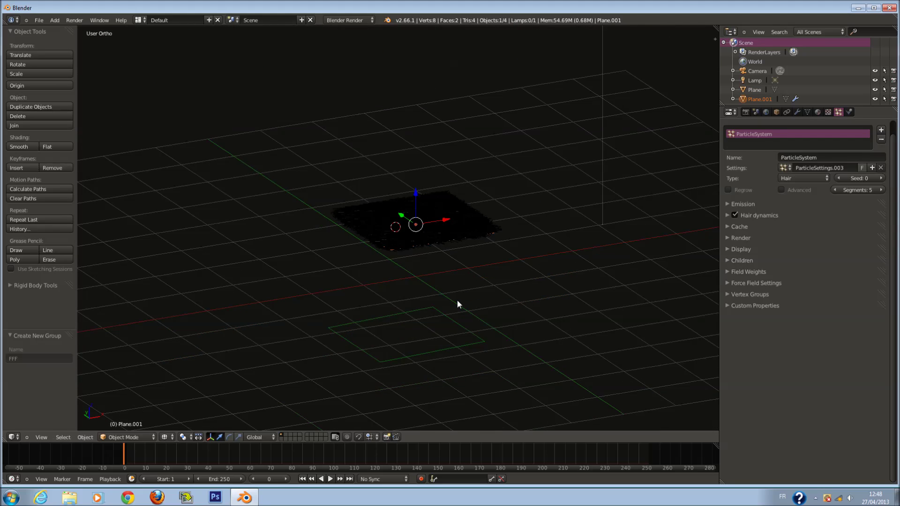
pyautogui.scroll(3, 460, 320)
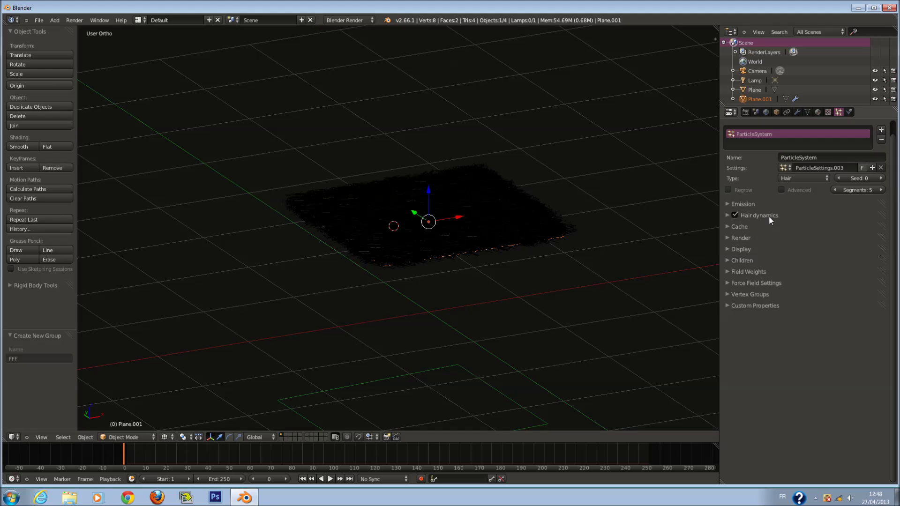
pyautogui.scroll(-1, 457, 257)
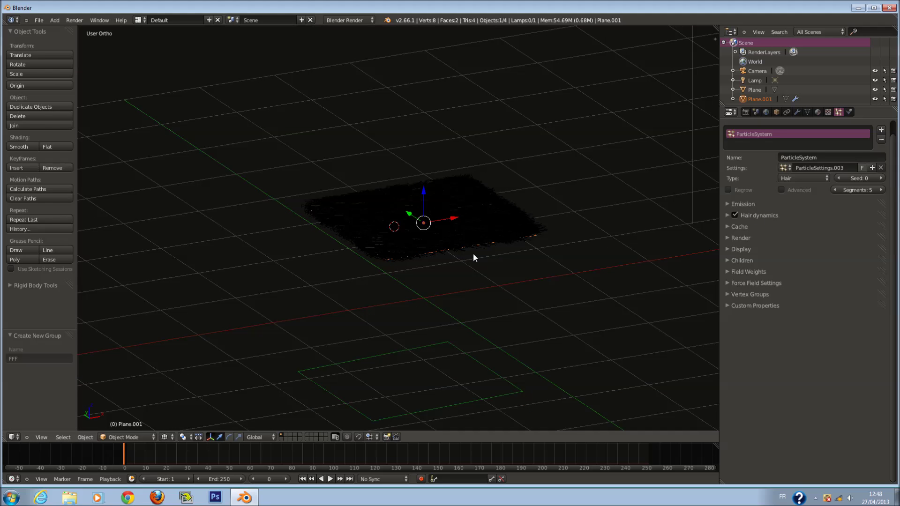